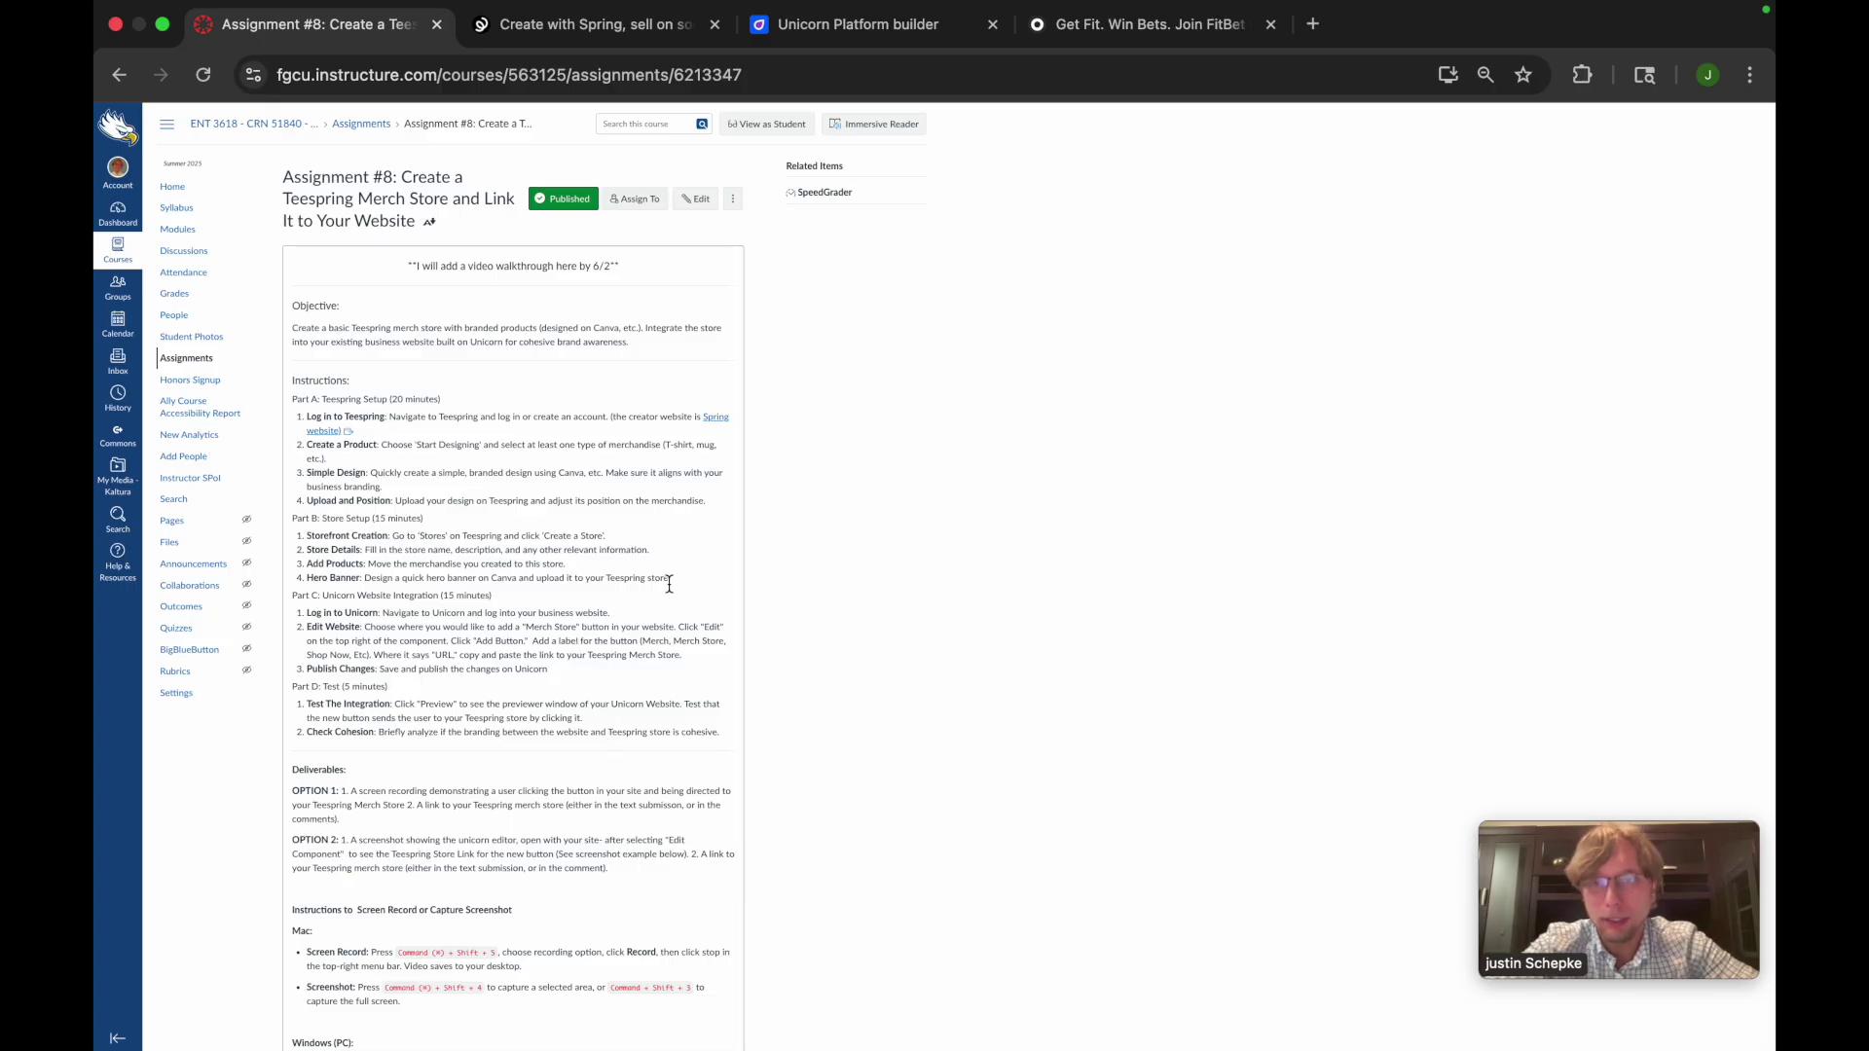
# Open the Spring website's sign-up form and enter the creator's full name
pyautogui.click(716, 419)
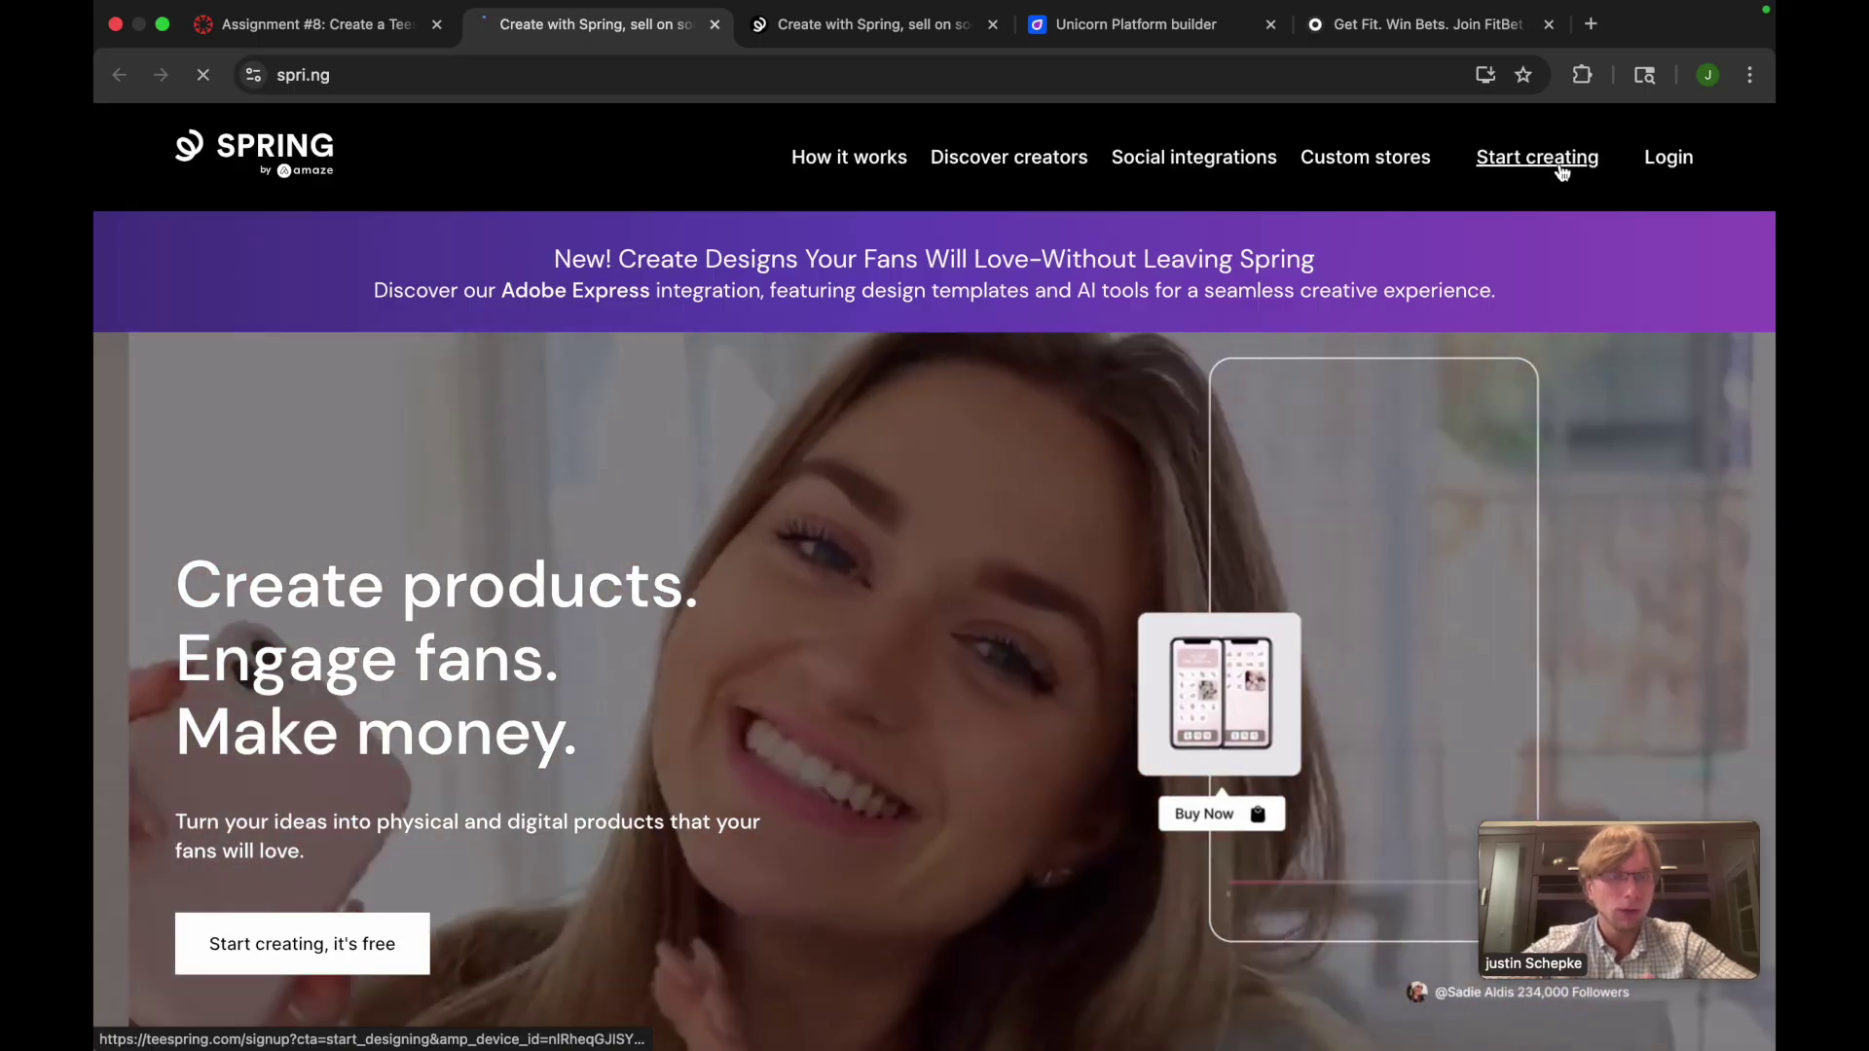
pyautogui.click(1538, 158)
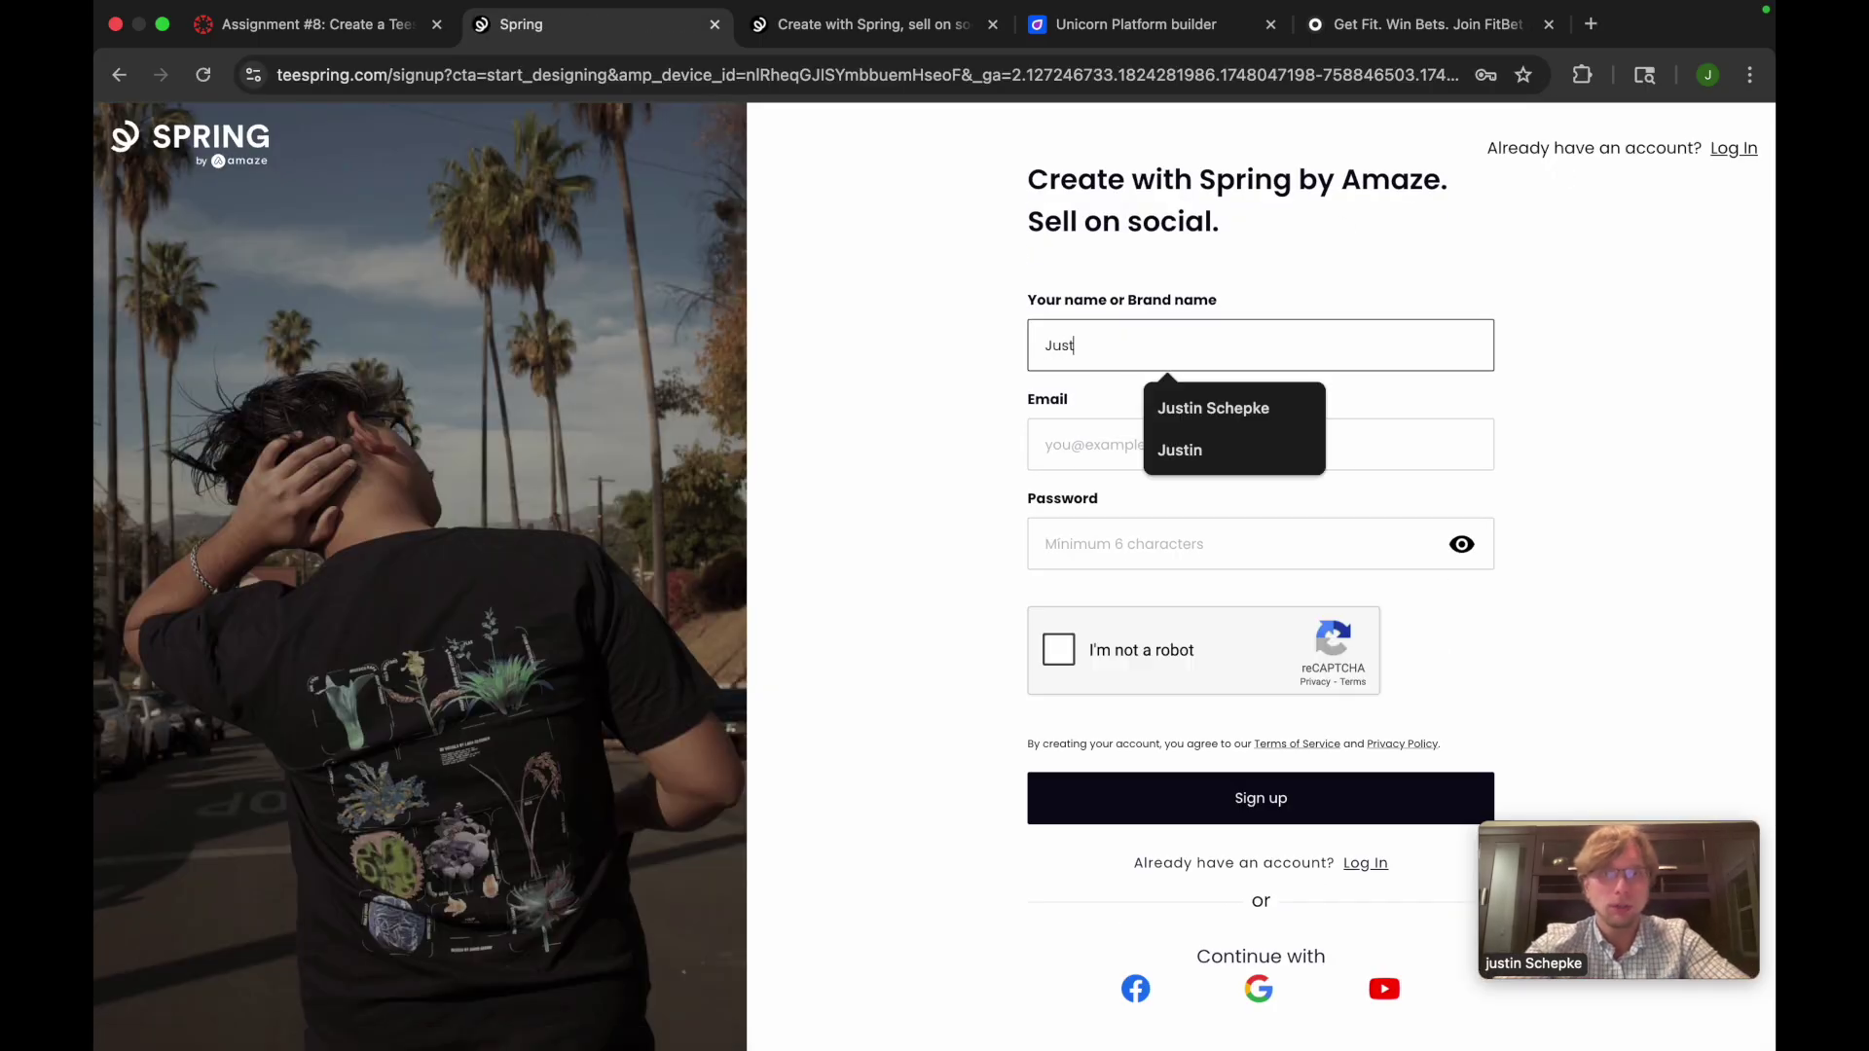
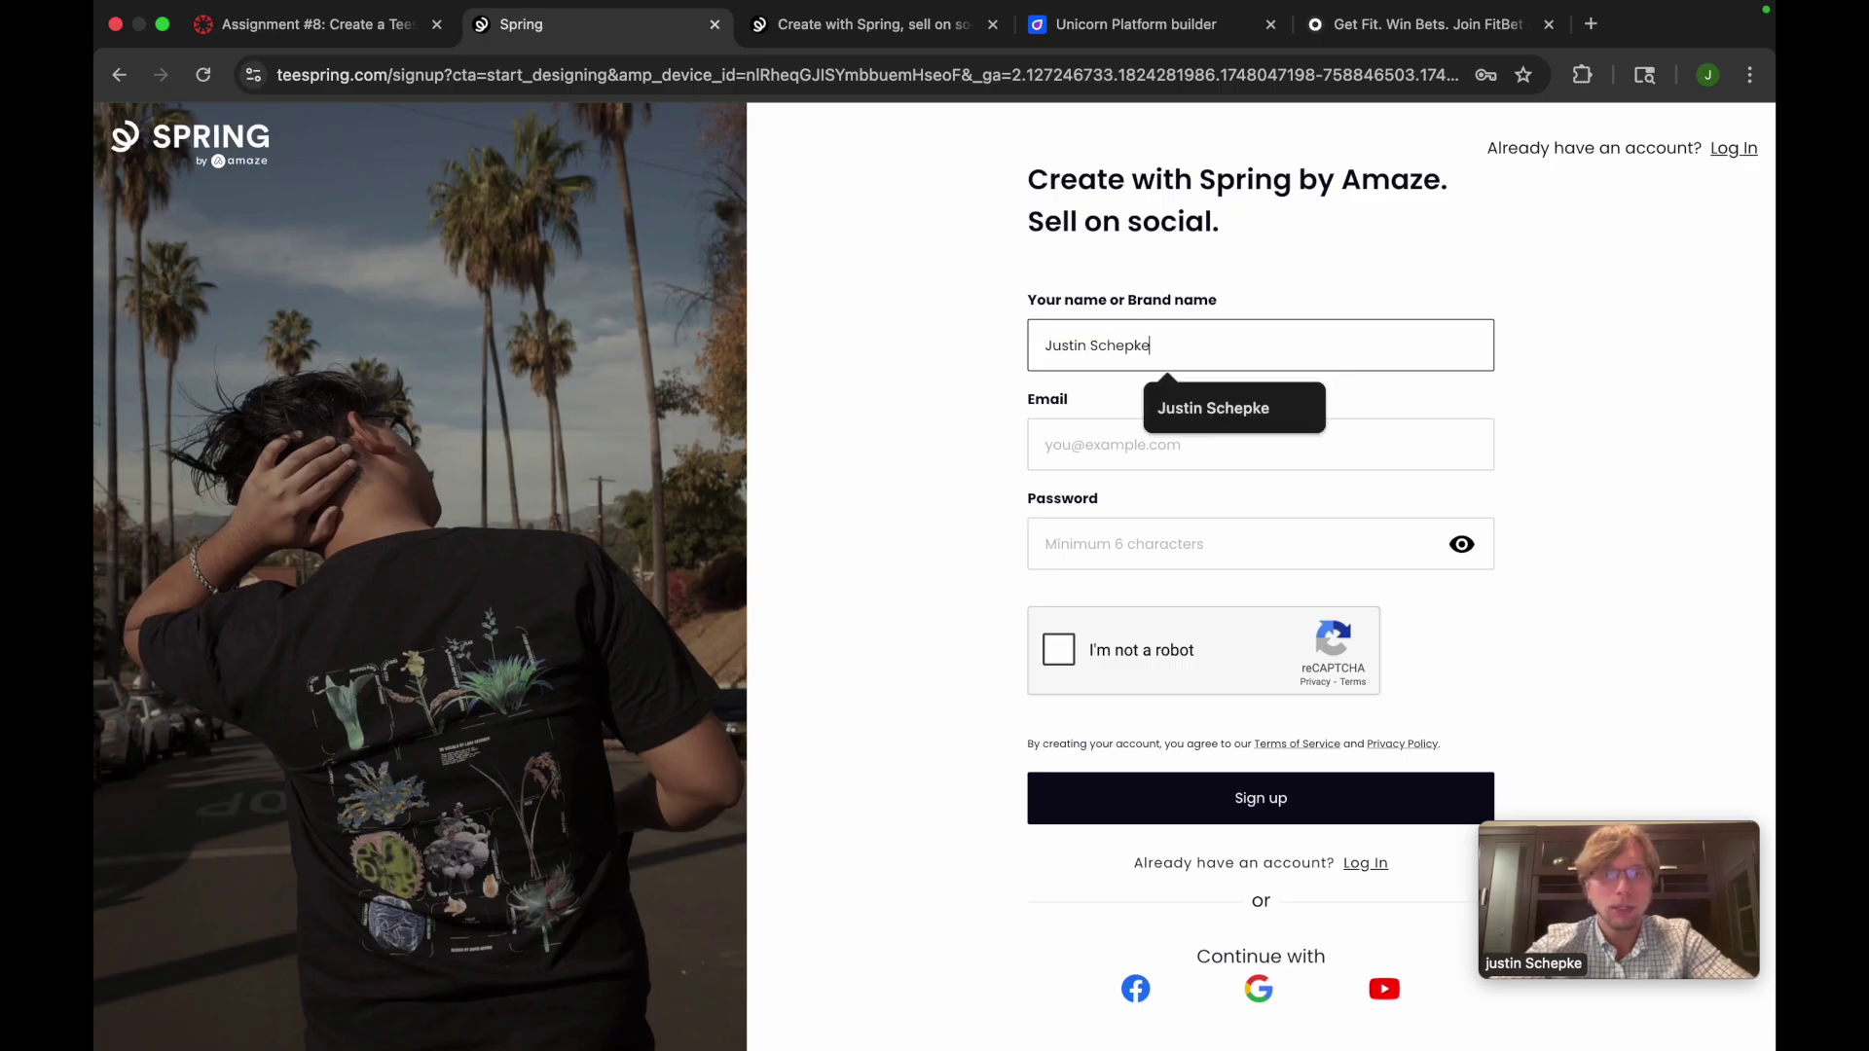
# Fill in the account email and password, pass the reCAPTCHA, and submit the sign-up
pyautogui.click(1098, 450)
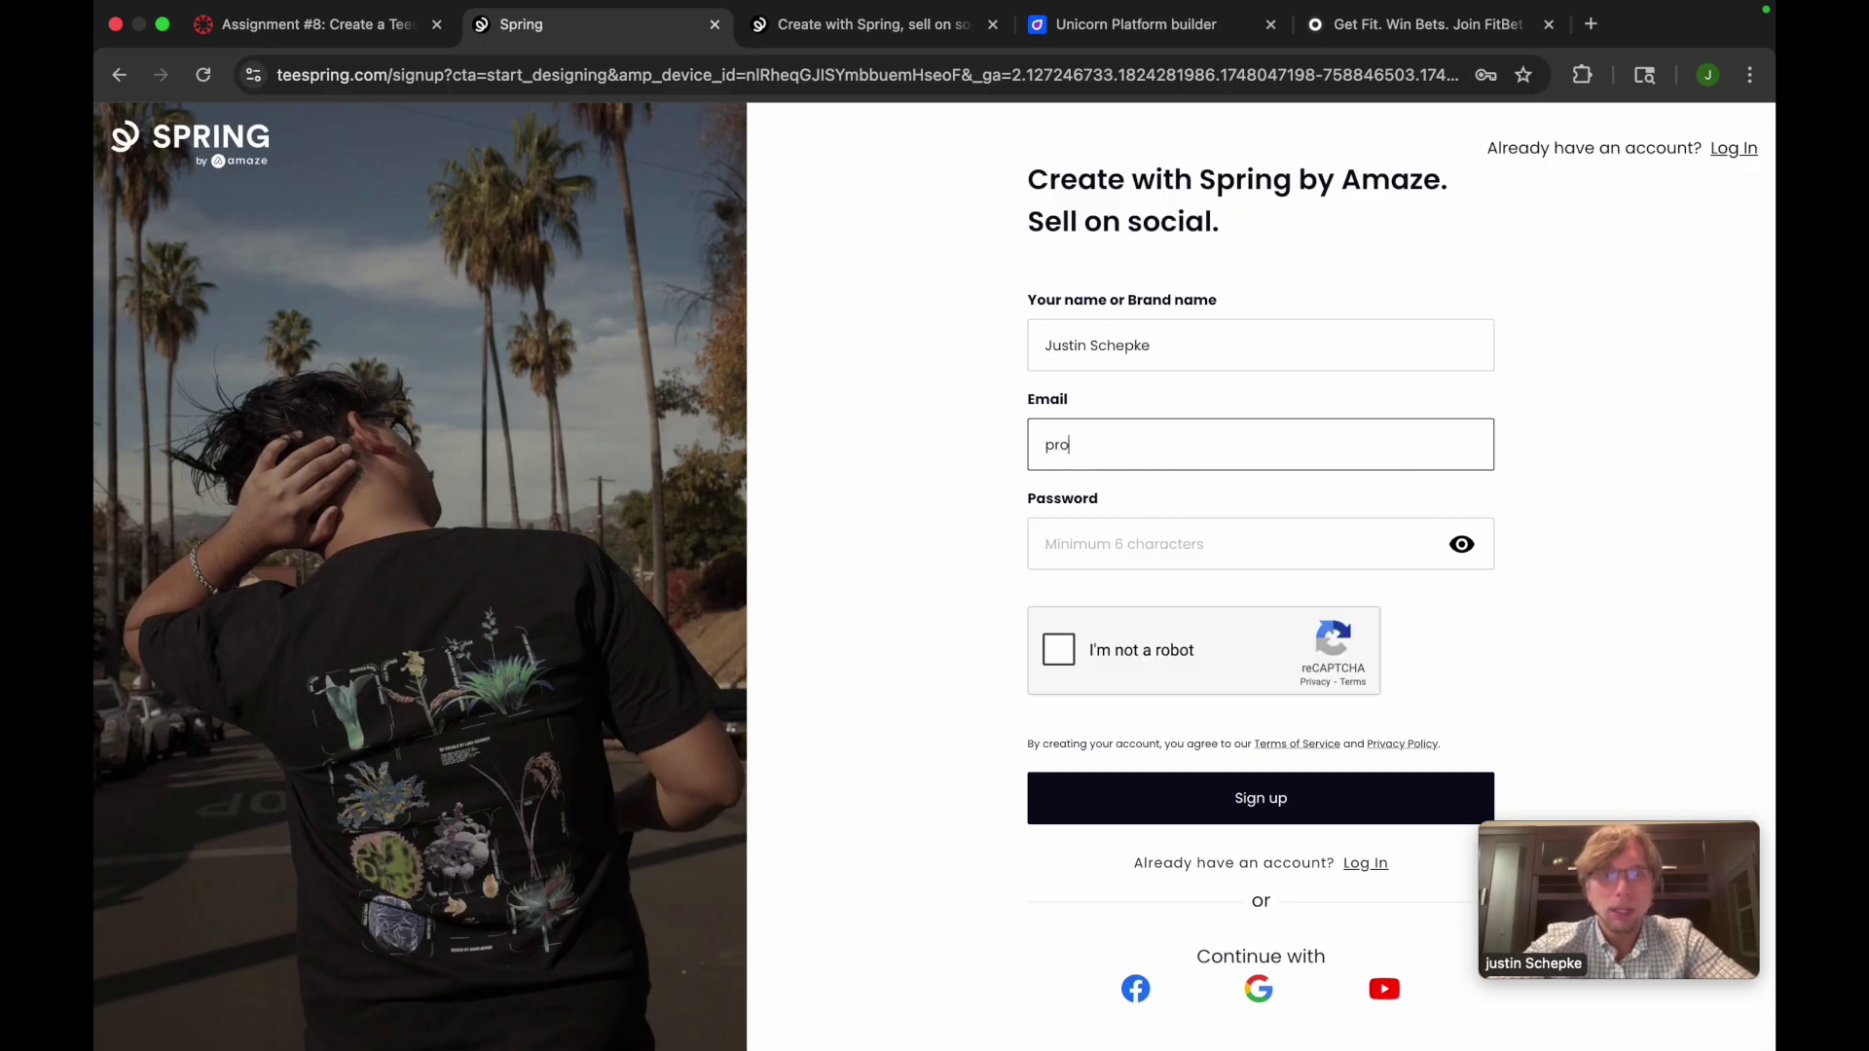
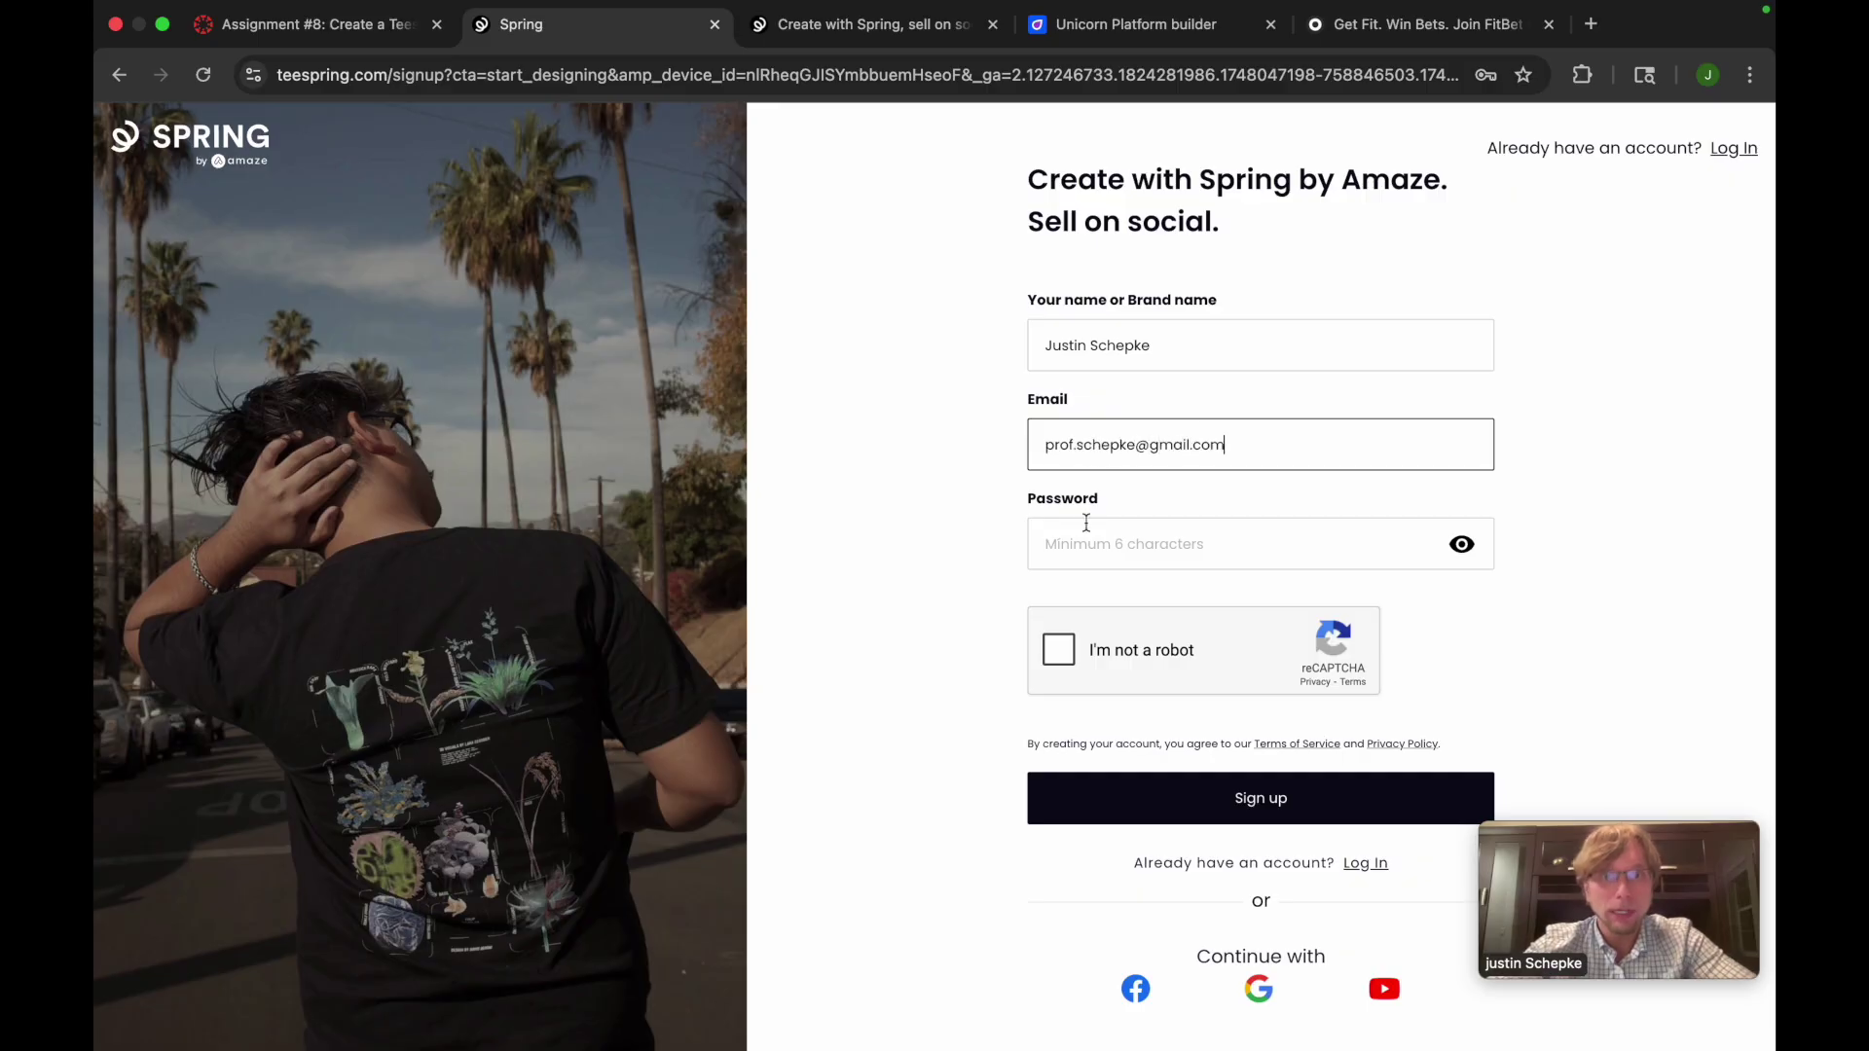
pyautogui.click(1100, 536)
pyautogui.write('••••••••••••')
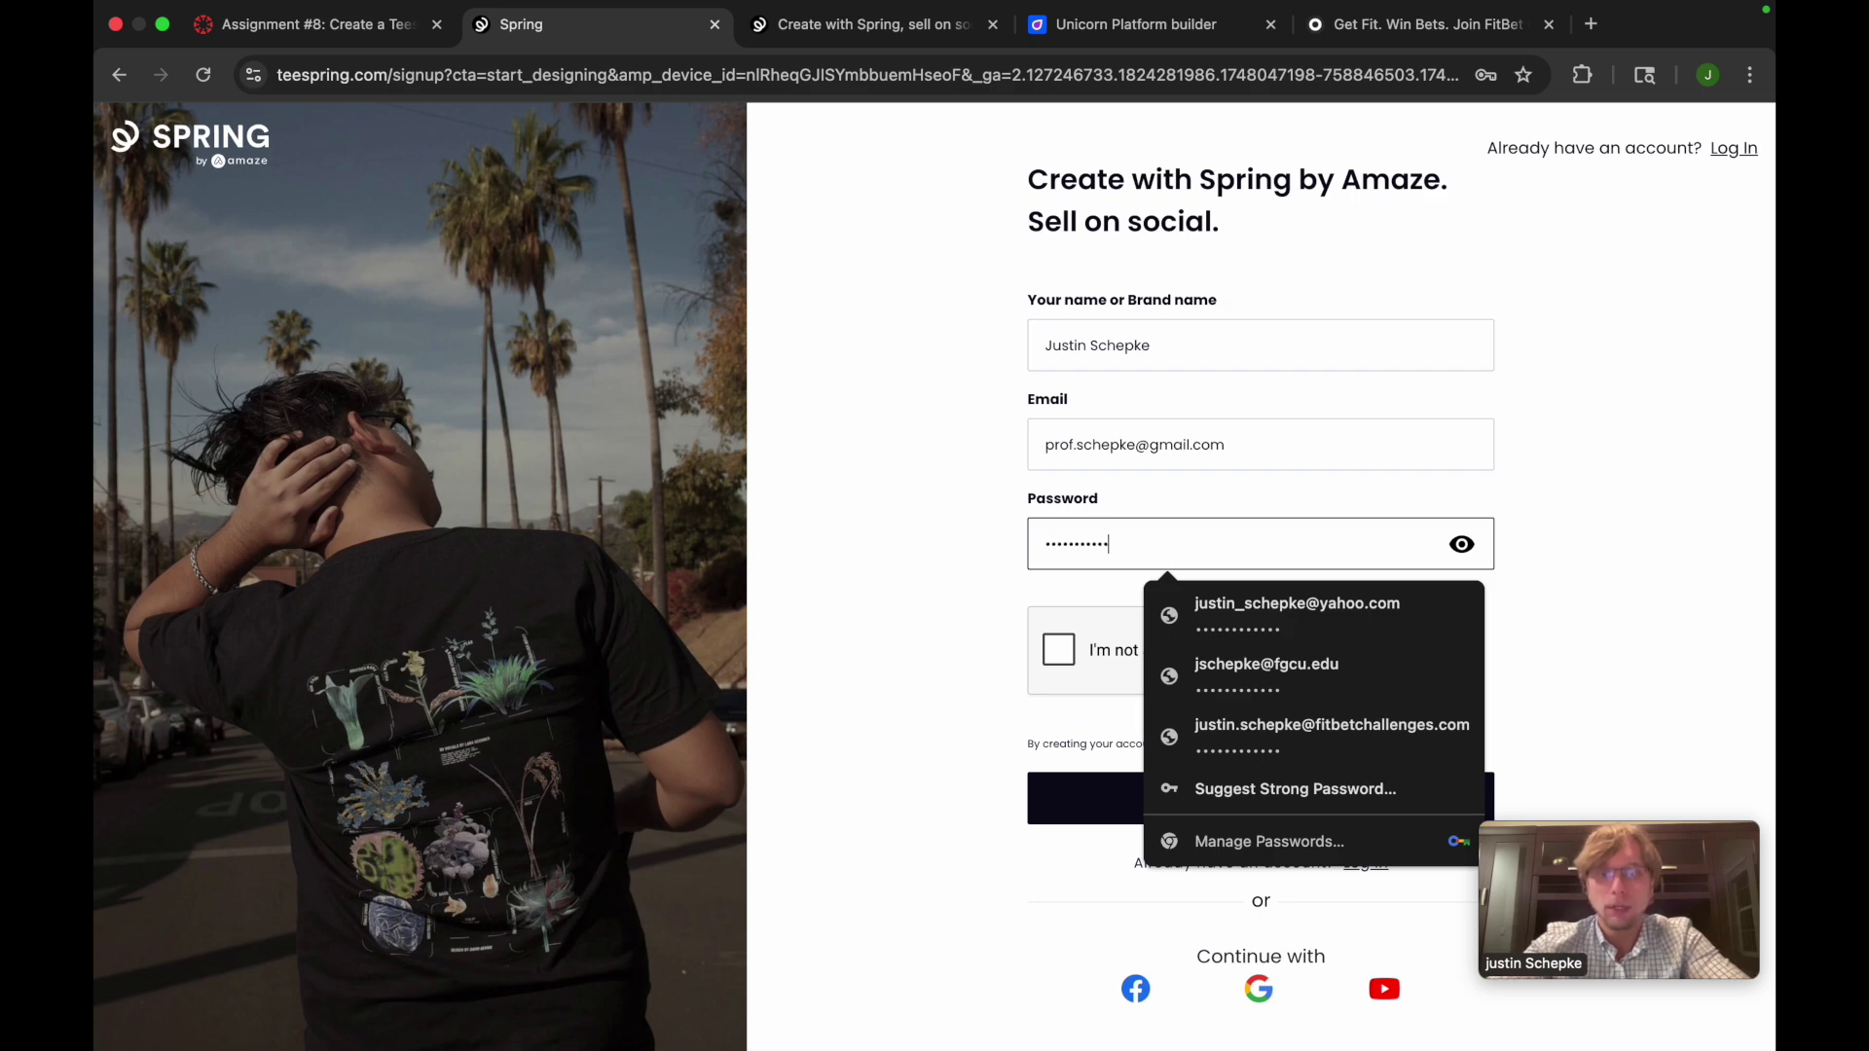
pyautogui.click(1071, 642)
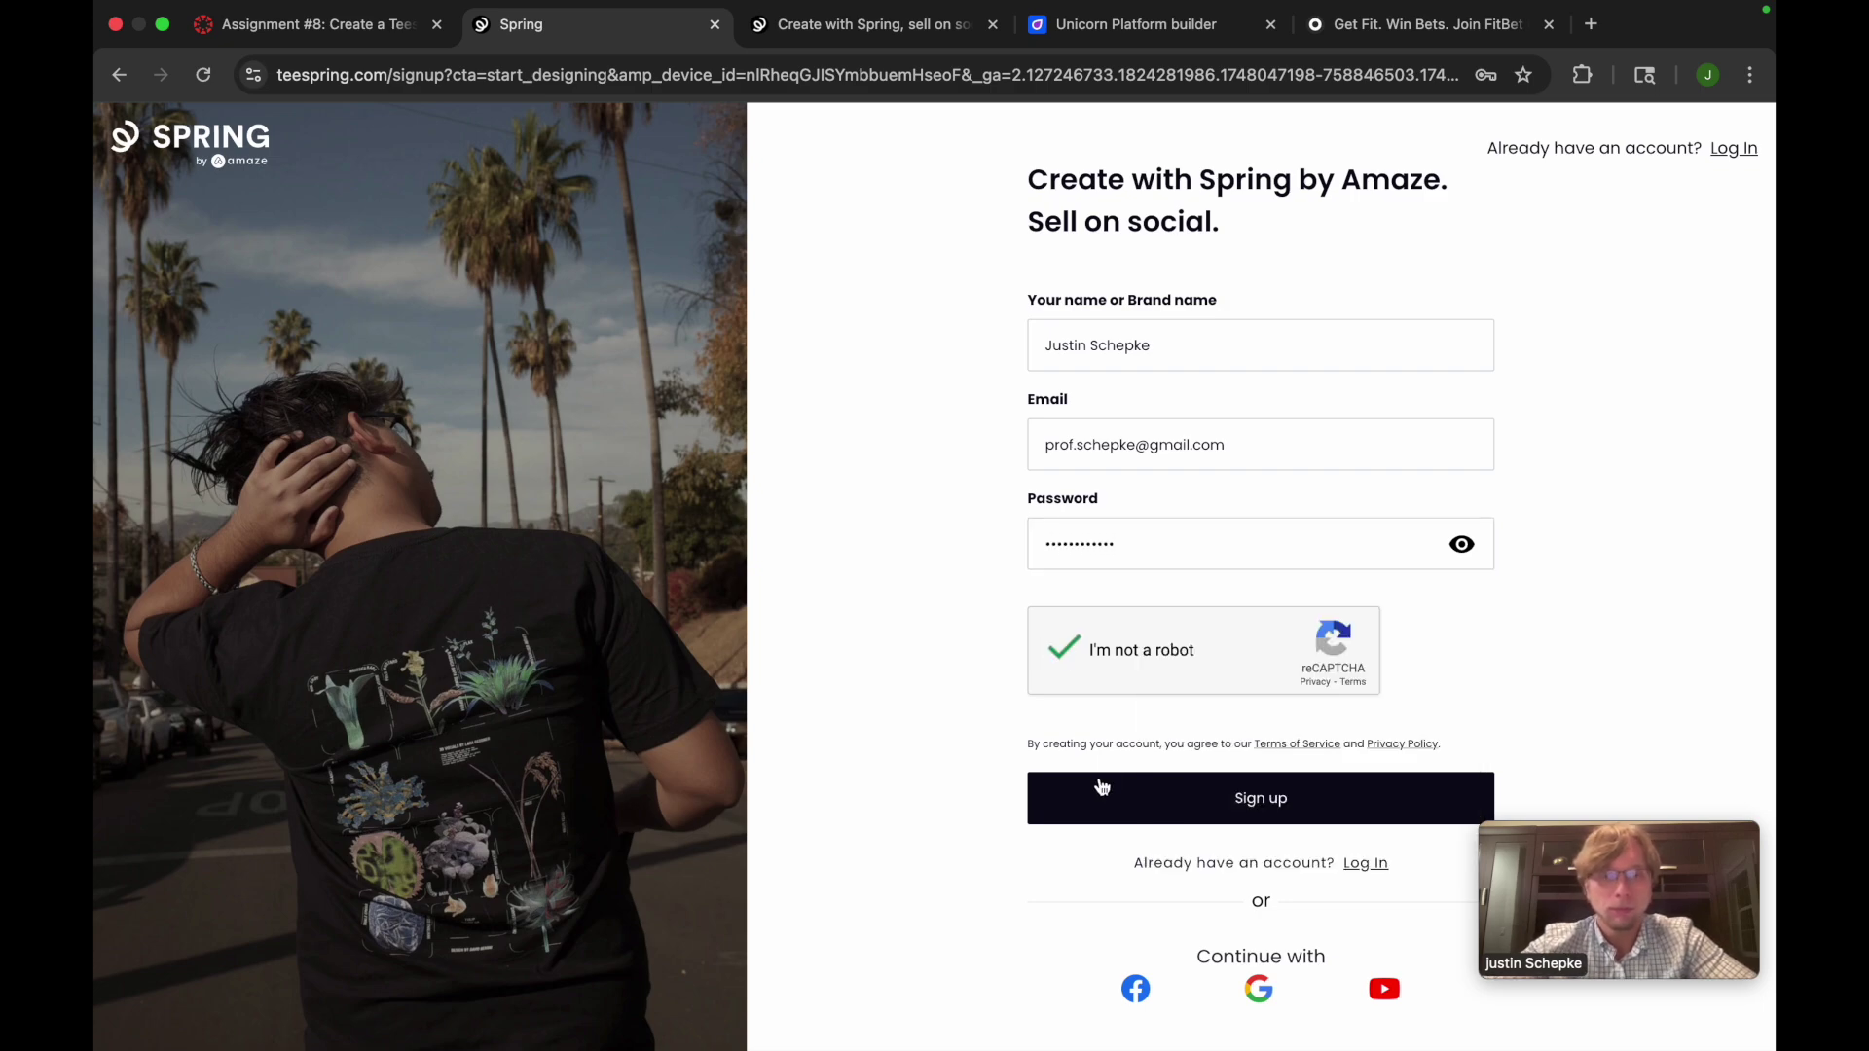
pyautogui.click(1101, 787)
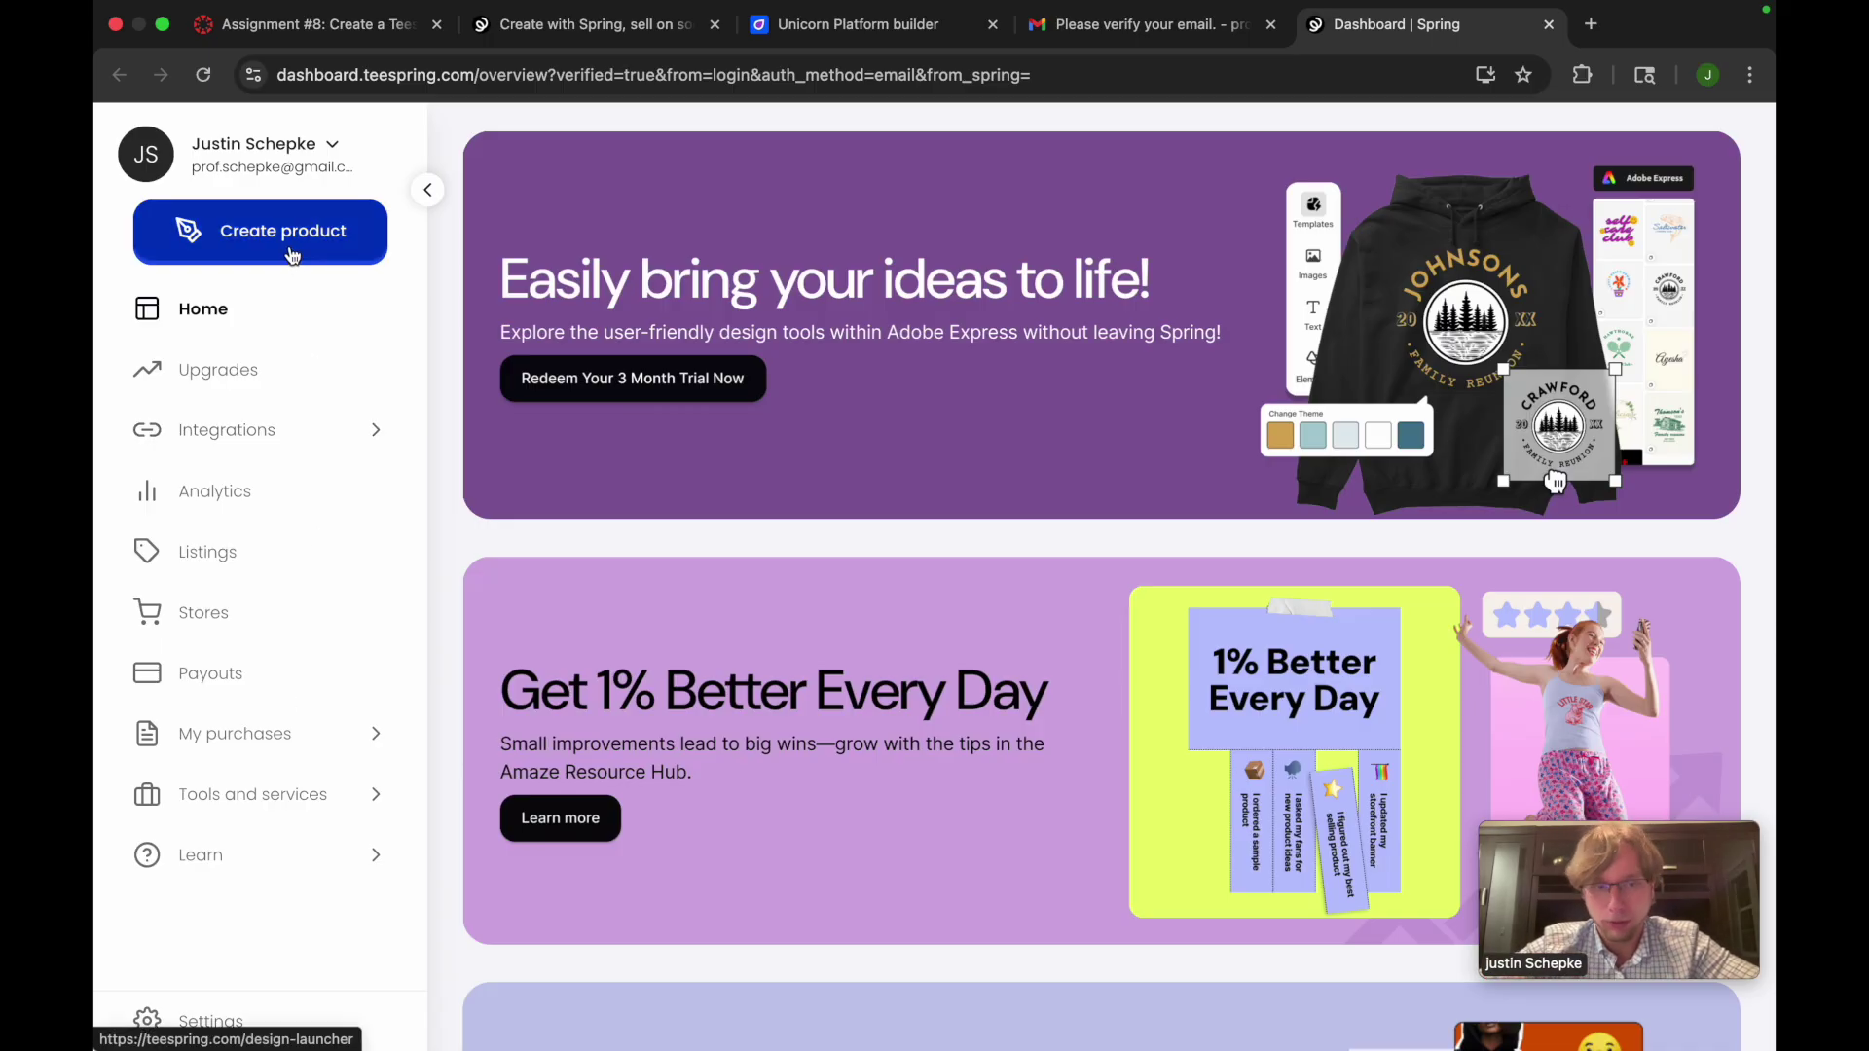
# Change the store's name heading to 'Digital Tech Store' and save it
pyautogui.click(207, 616)
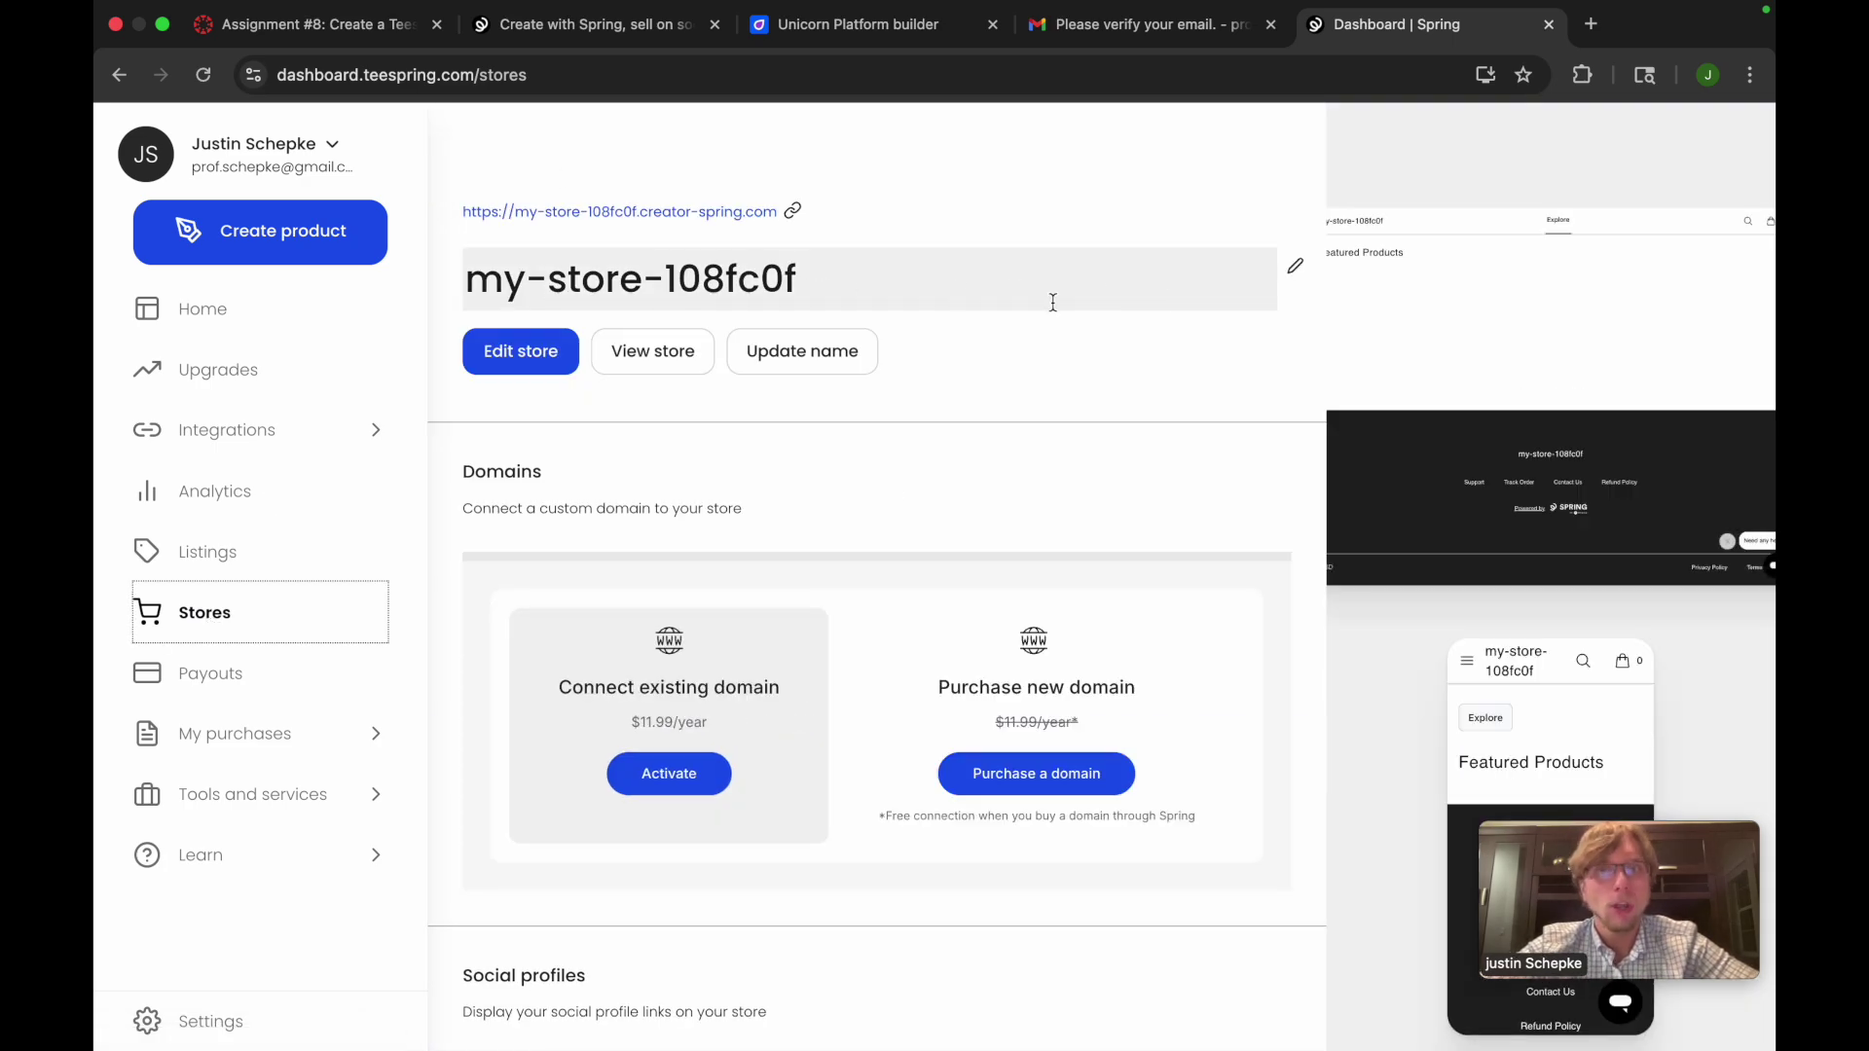
pyautogui.click(540, 353)
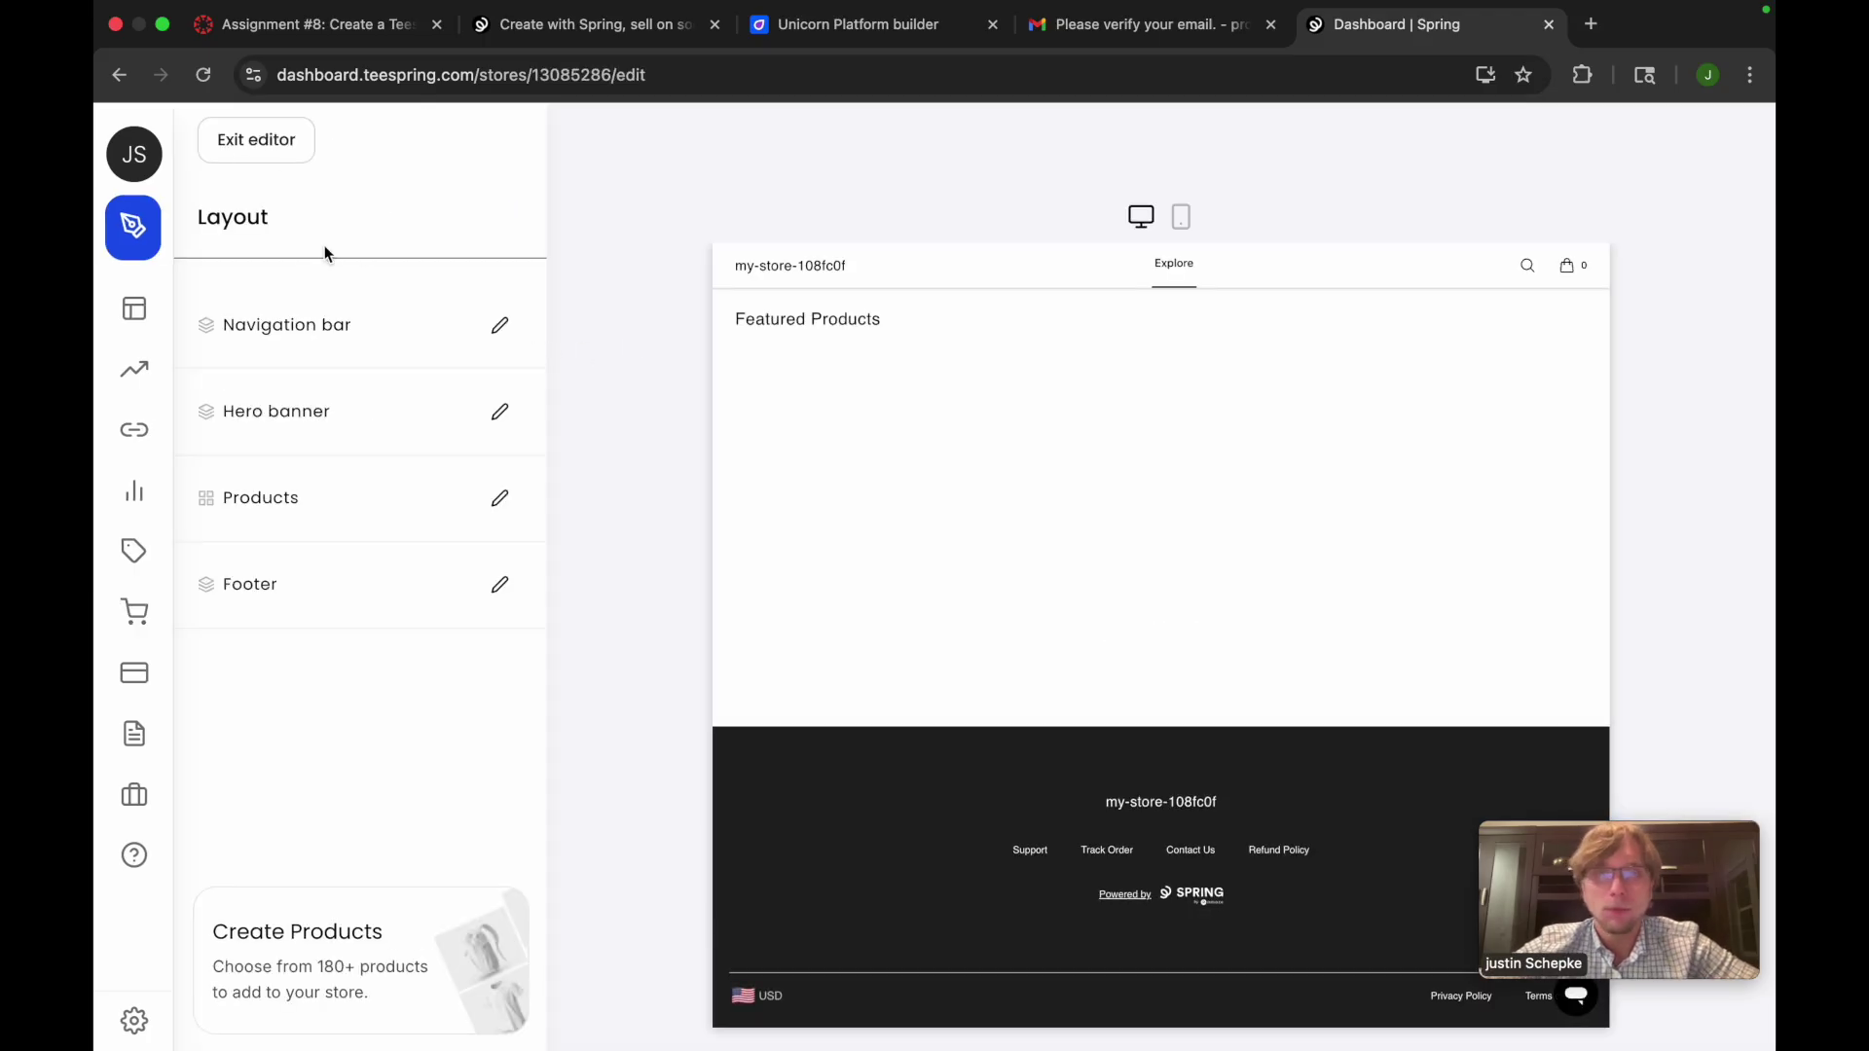
pyautogui.click(265, 159)
pyautogui.click(702, 279)
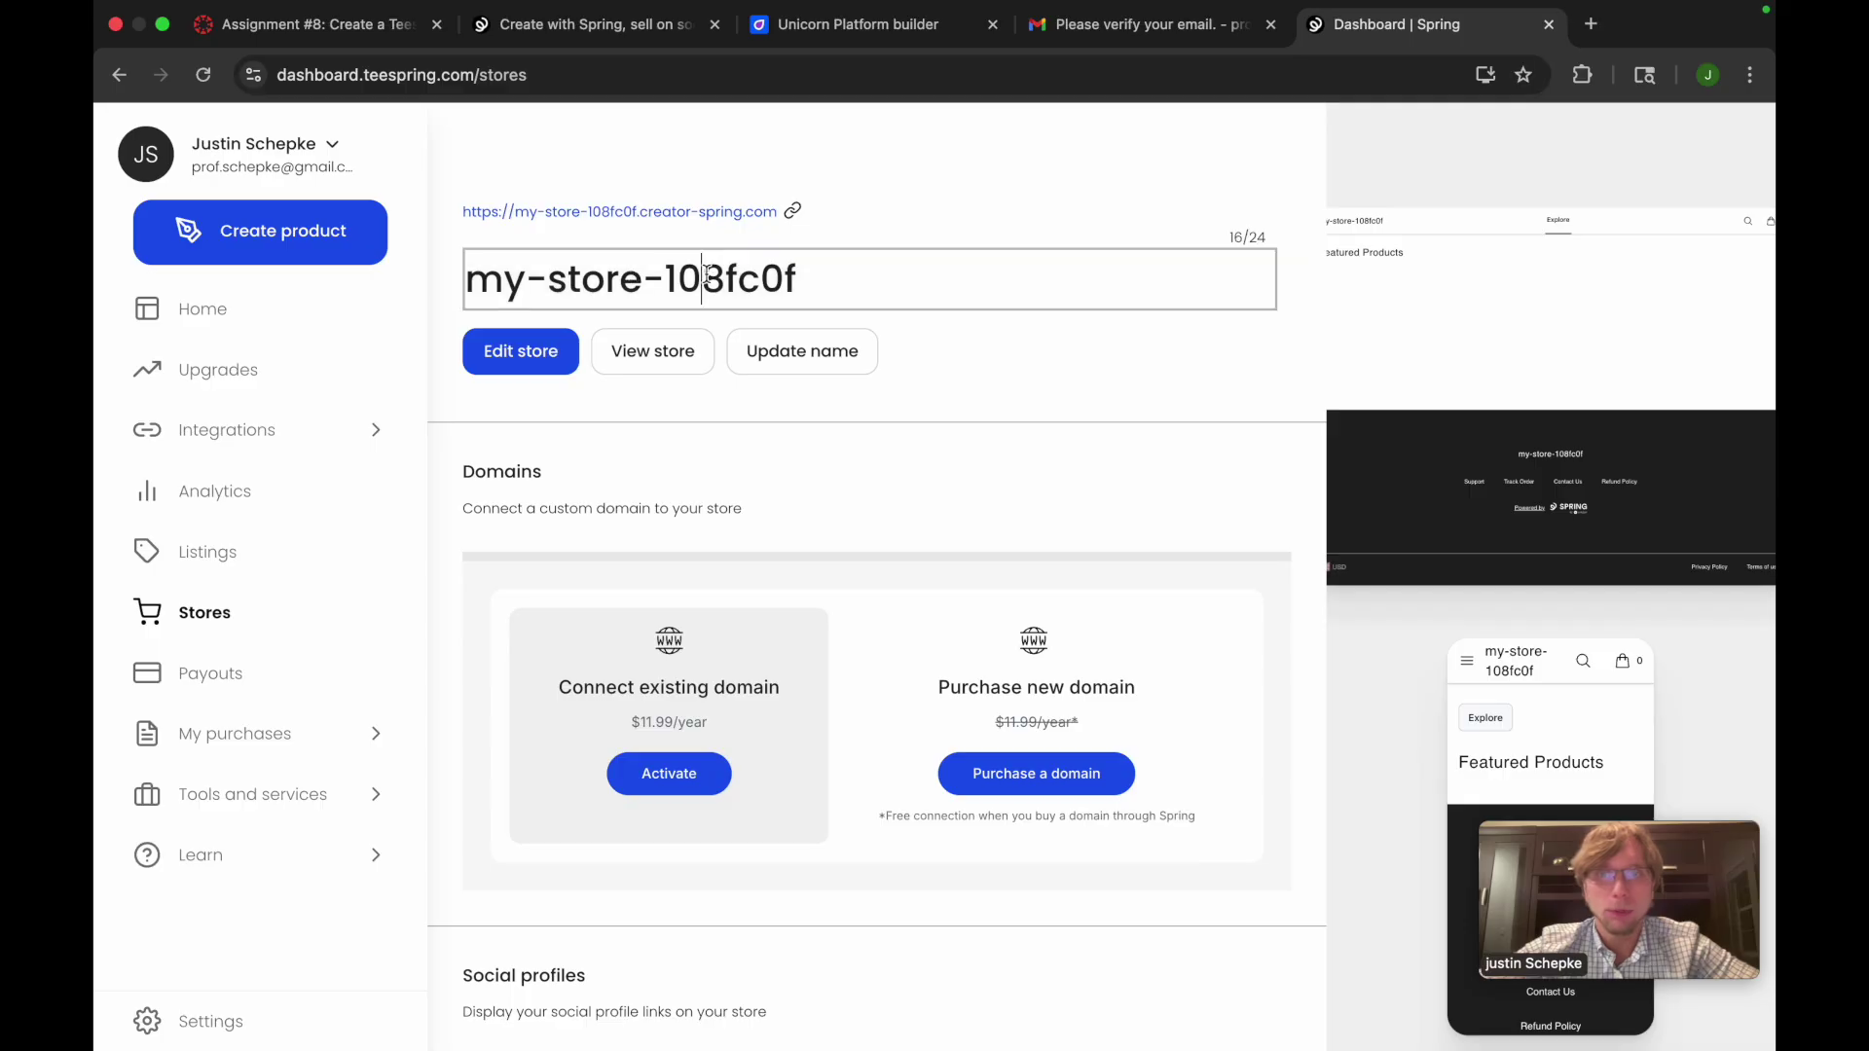
pyautogui.moveTo(860, 295); pyautogui.dragTo(97, 282)
pyautogui.write('DIgital')
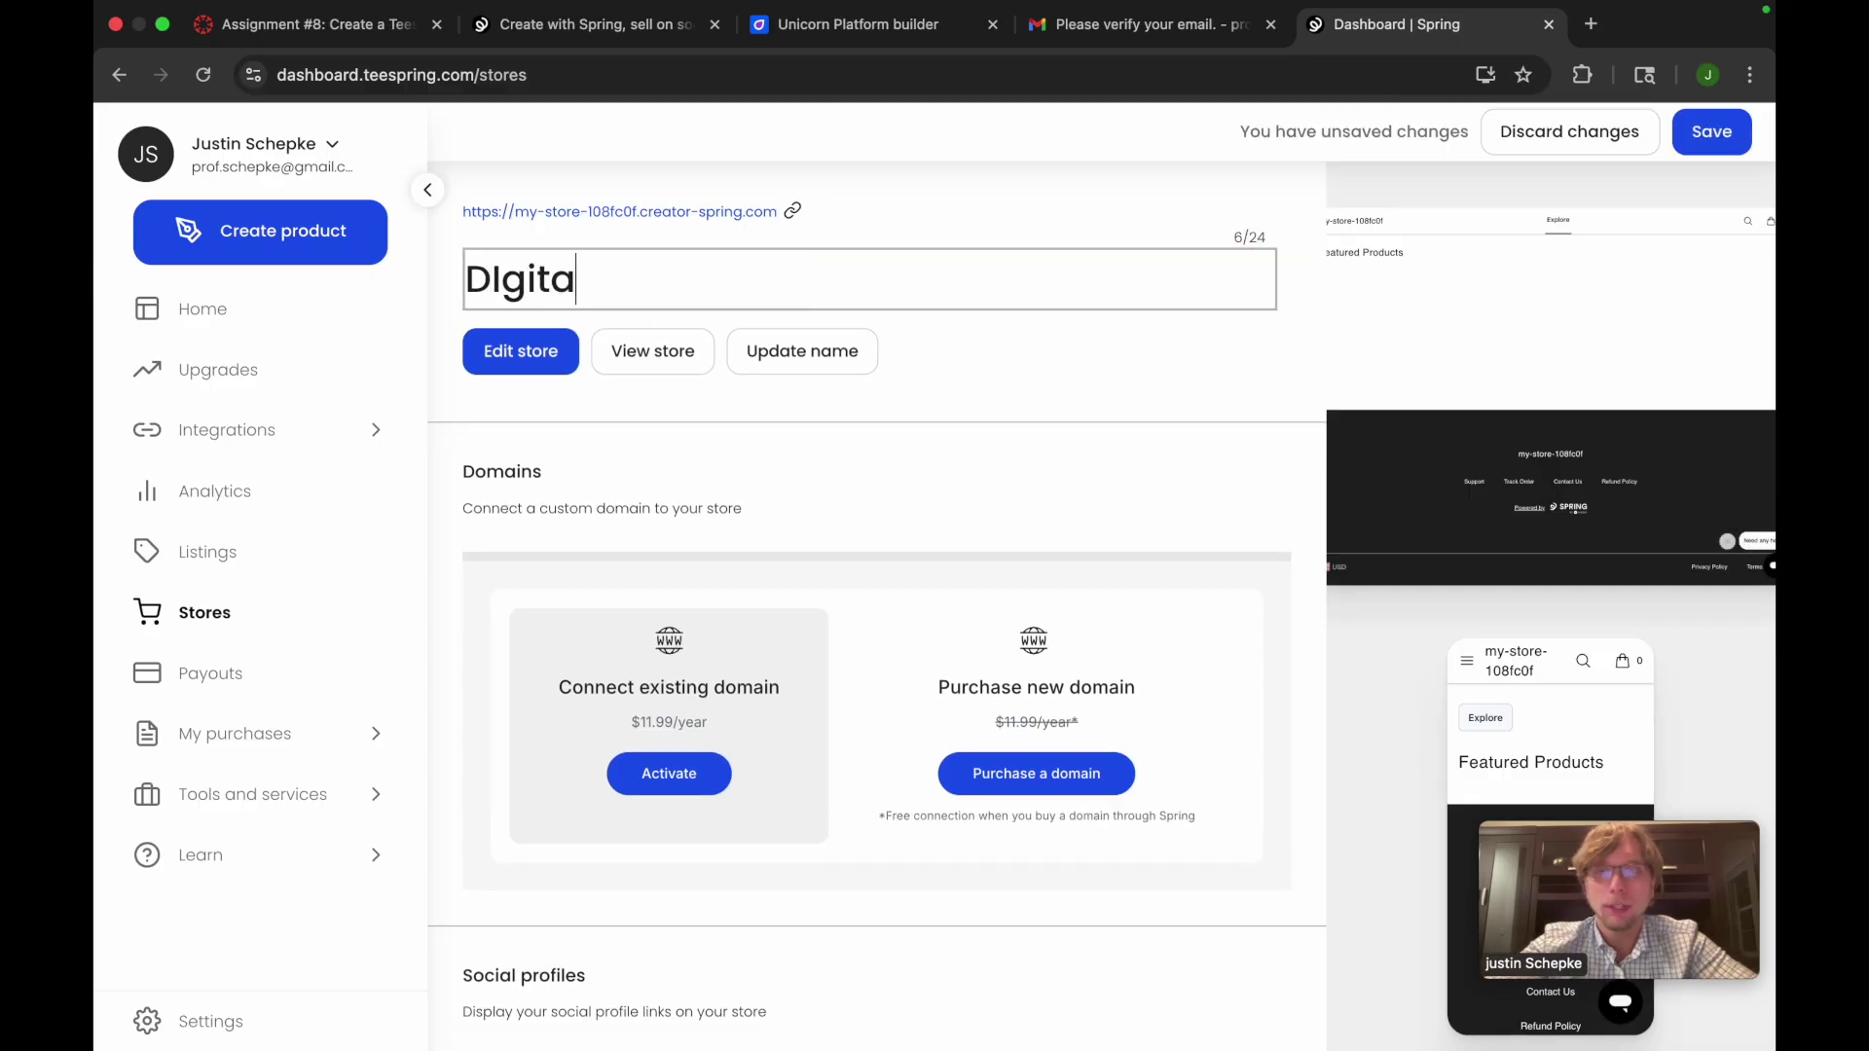
pyautogui.press('BackSpace')
pyautogui.press('BackSpace')
pyautogui.press('BackSpace')
pyautogui.press('BackSpace')
pyautogui.press('BackSpace')
pyautogui.press('BackSpace')
pyautogui.write('igi')
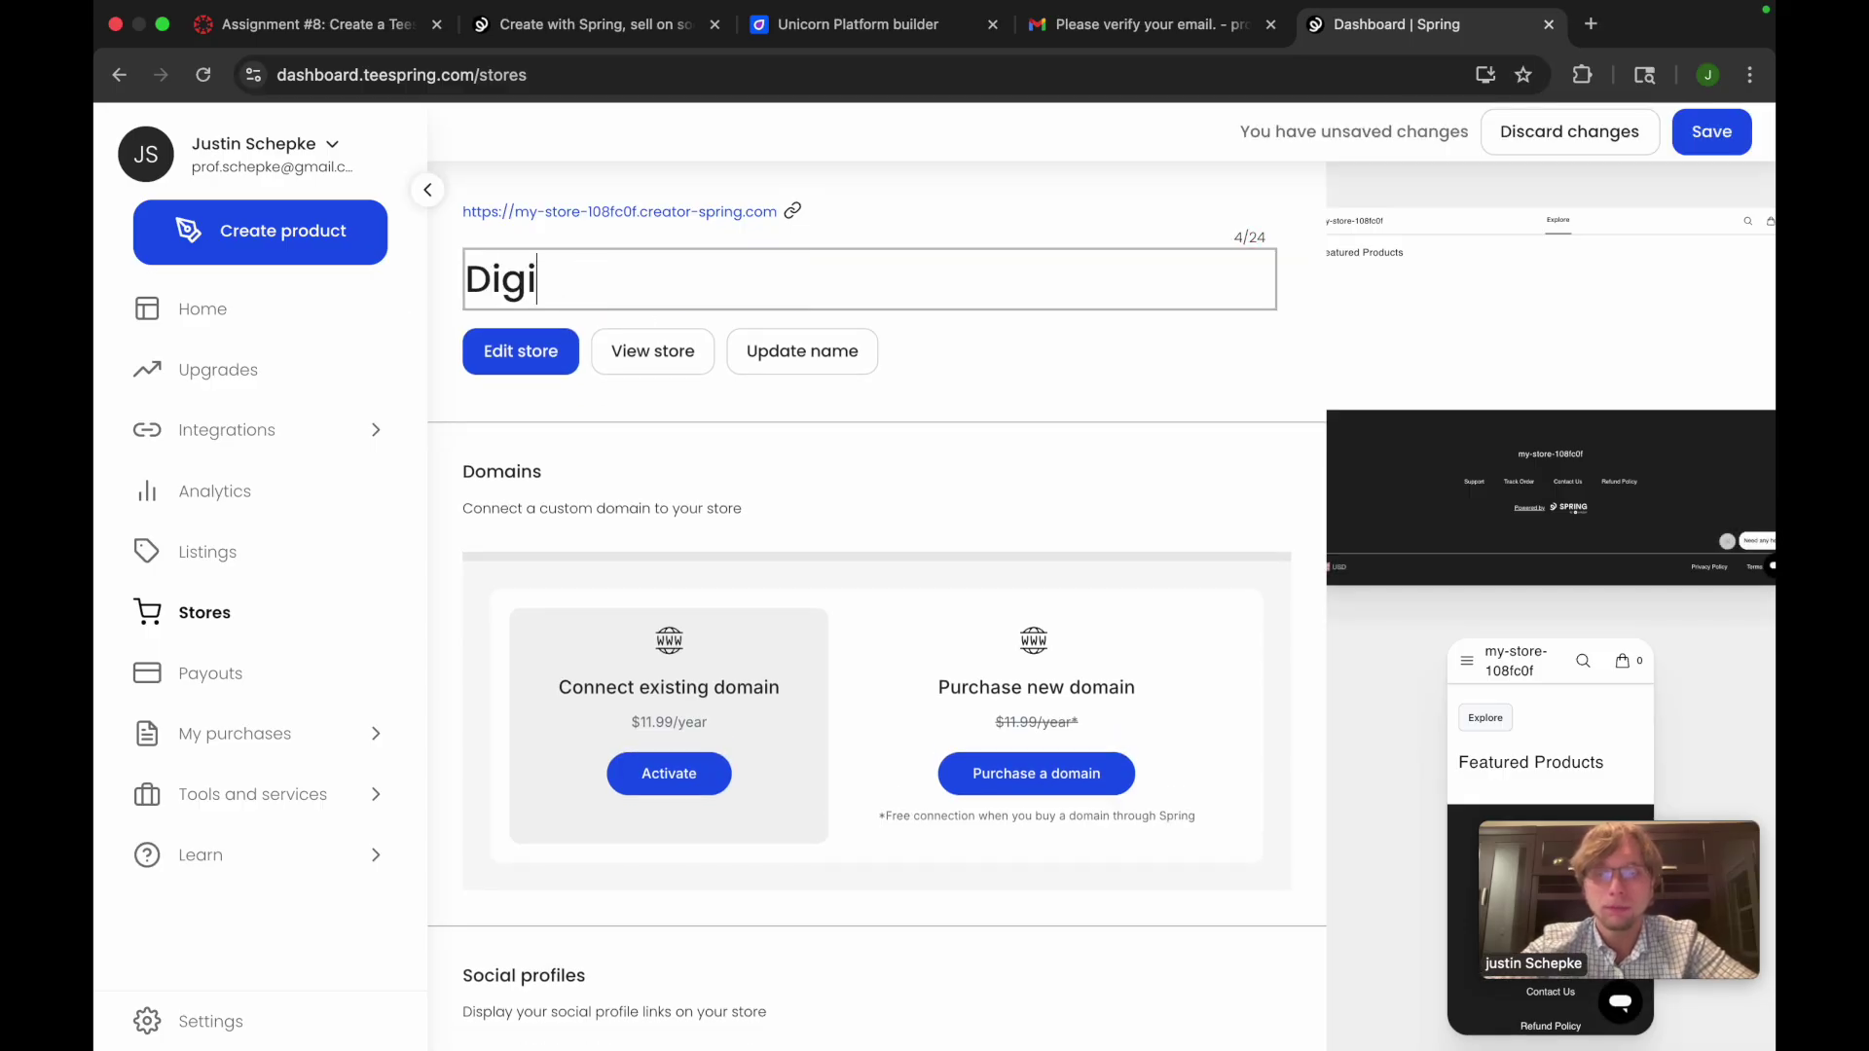
pyautogui.write('tal Tech Store')
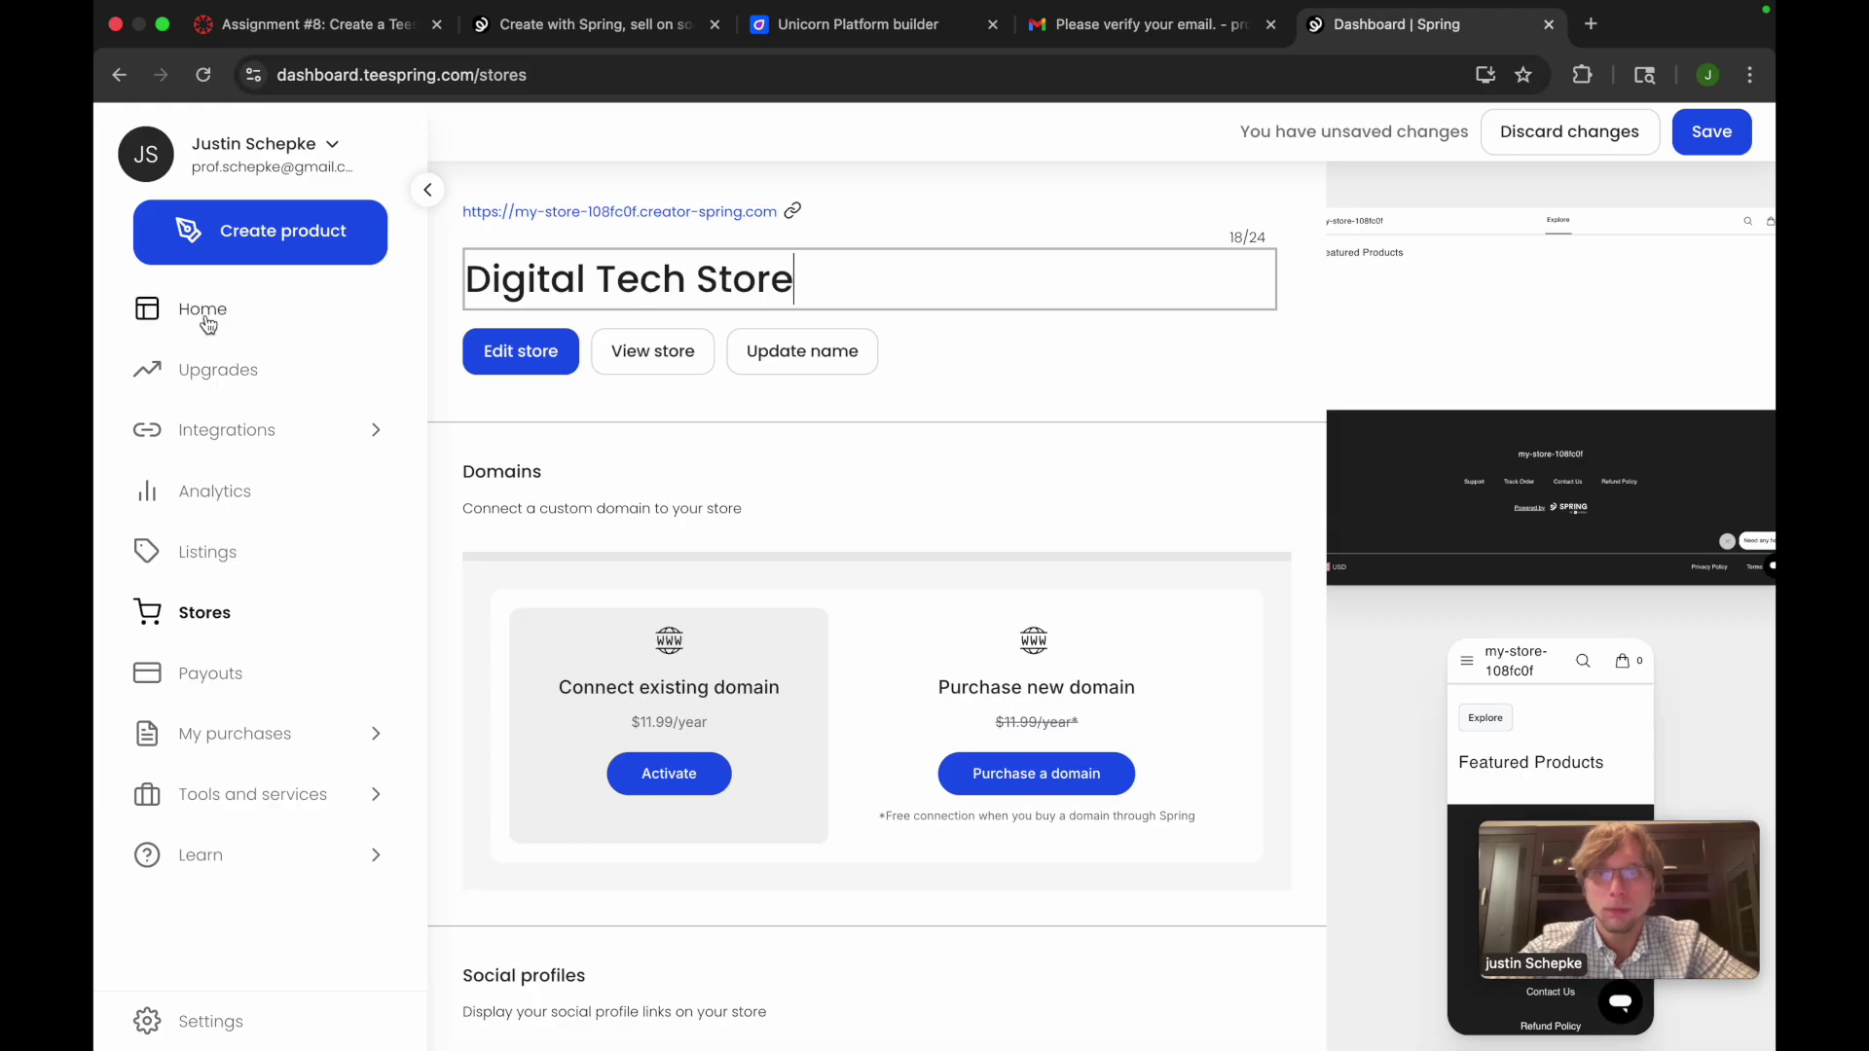
pyautogui.click(561, 402)
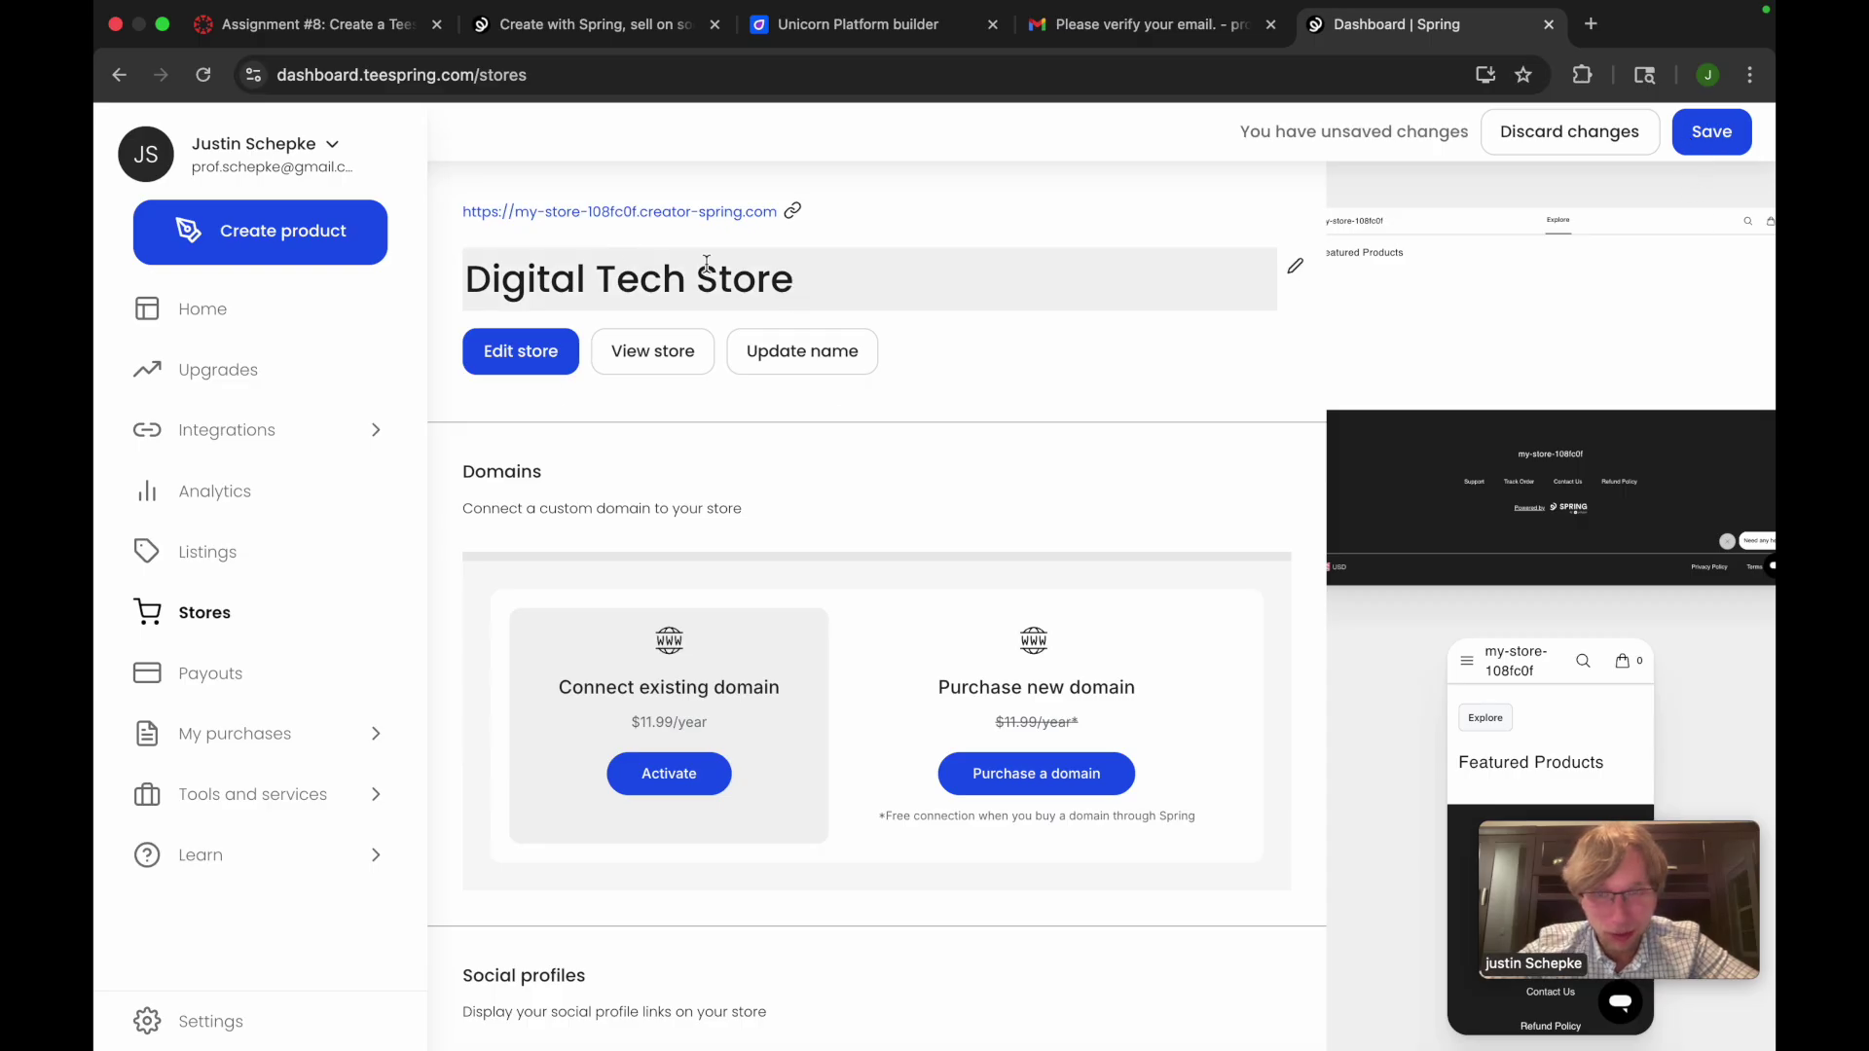
pyautogui.click(1714, 136)
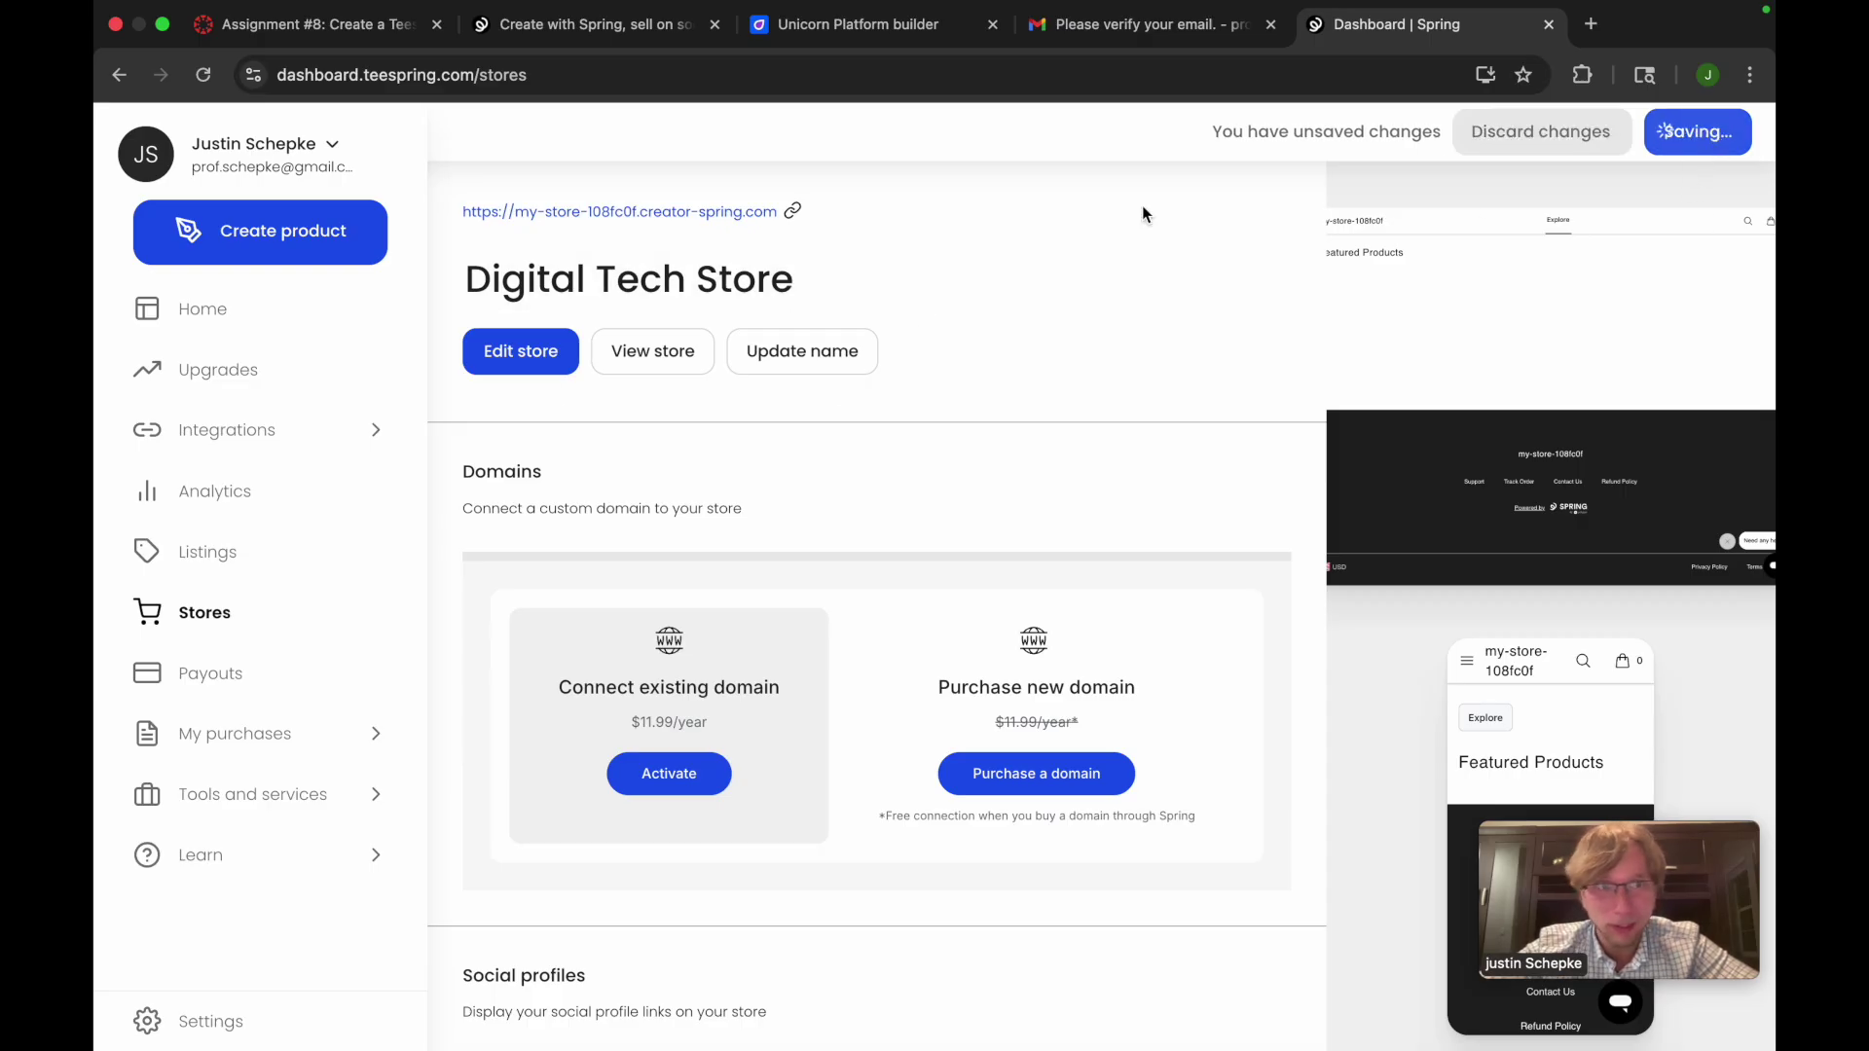
# Upload the Digital Technologies logo screenshot as the navigation-bar logo, then exit the editor
pyautogui.click(535, 359)
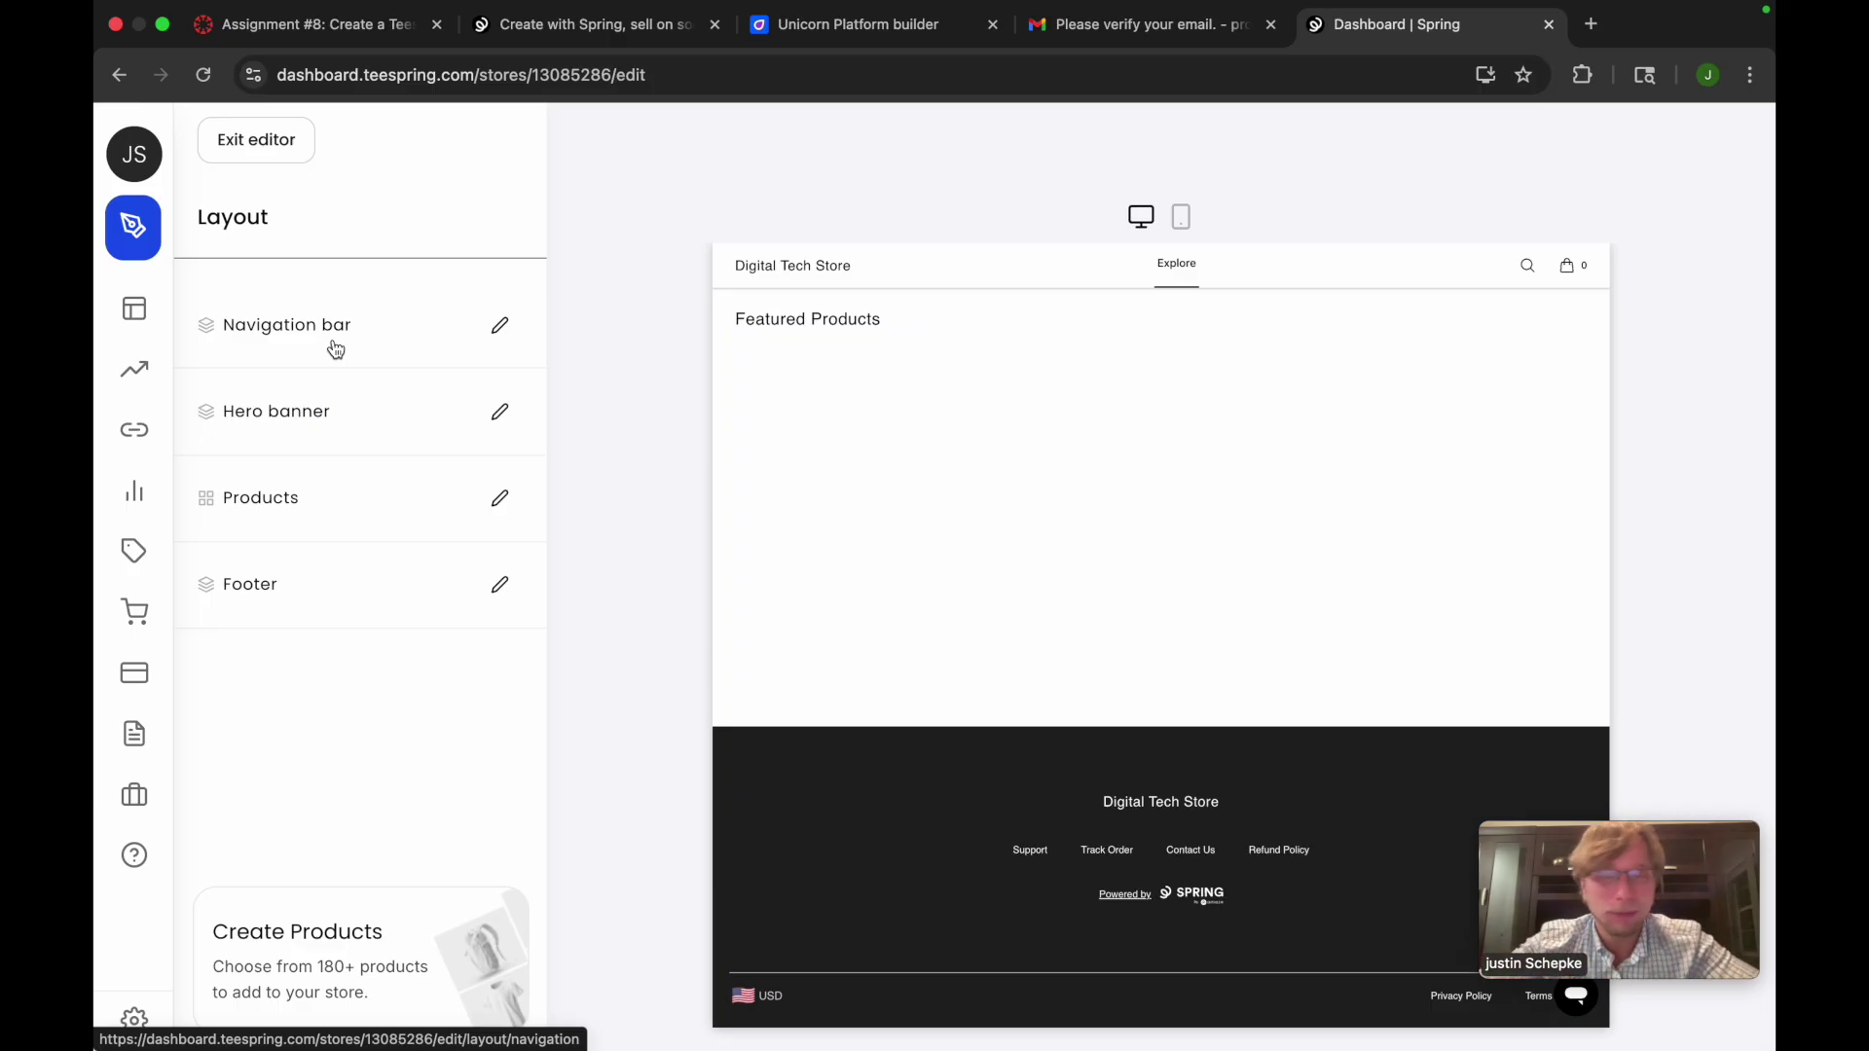
pyautogui.click(370, 336)
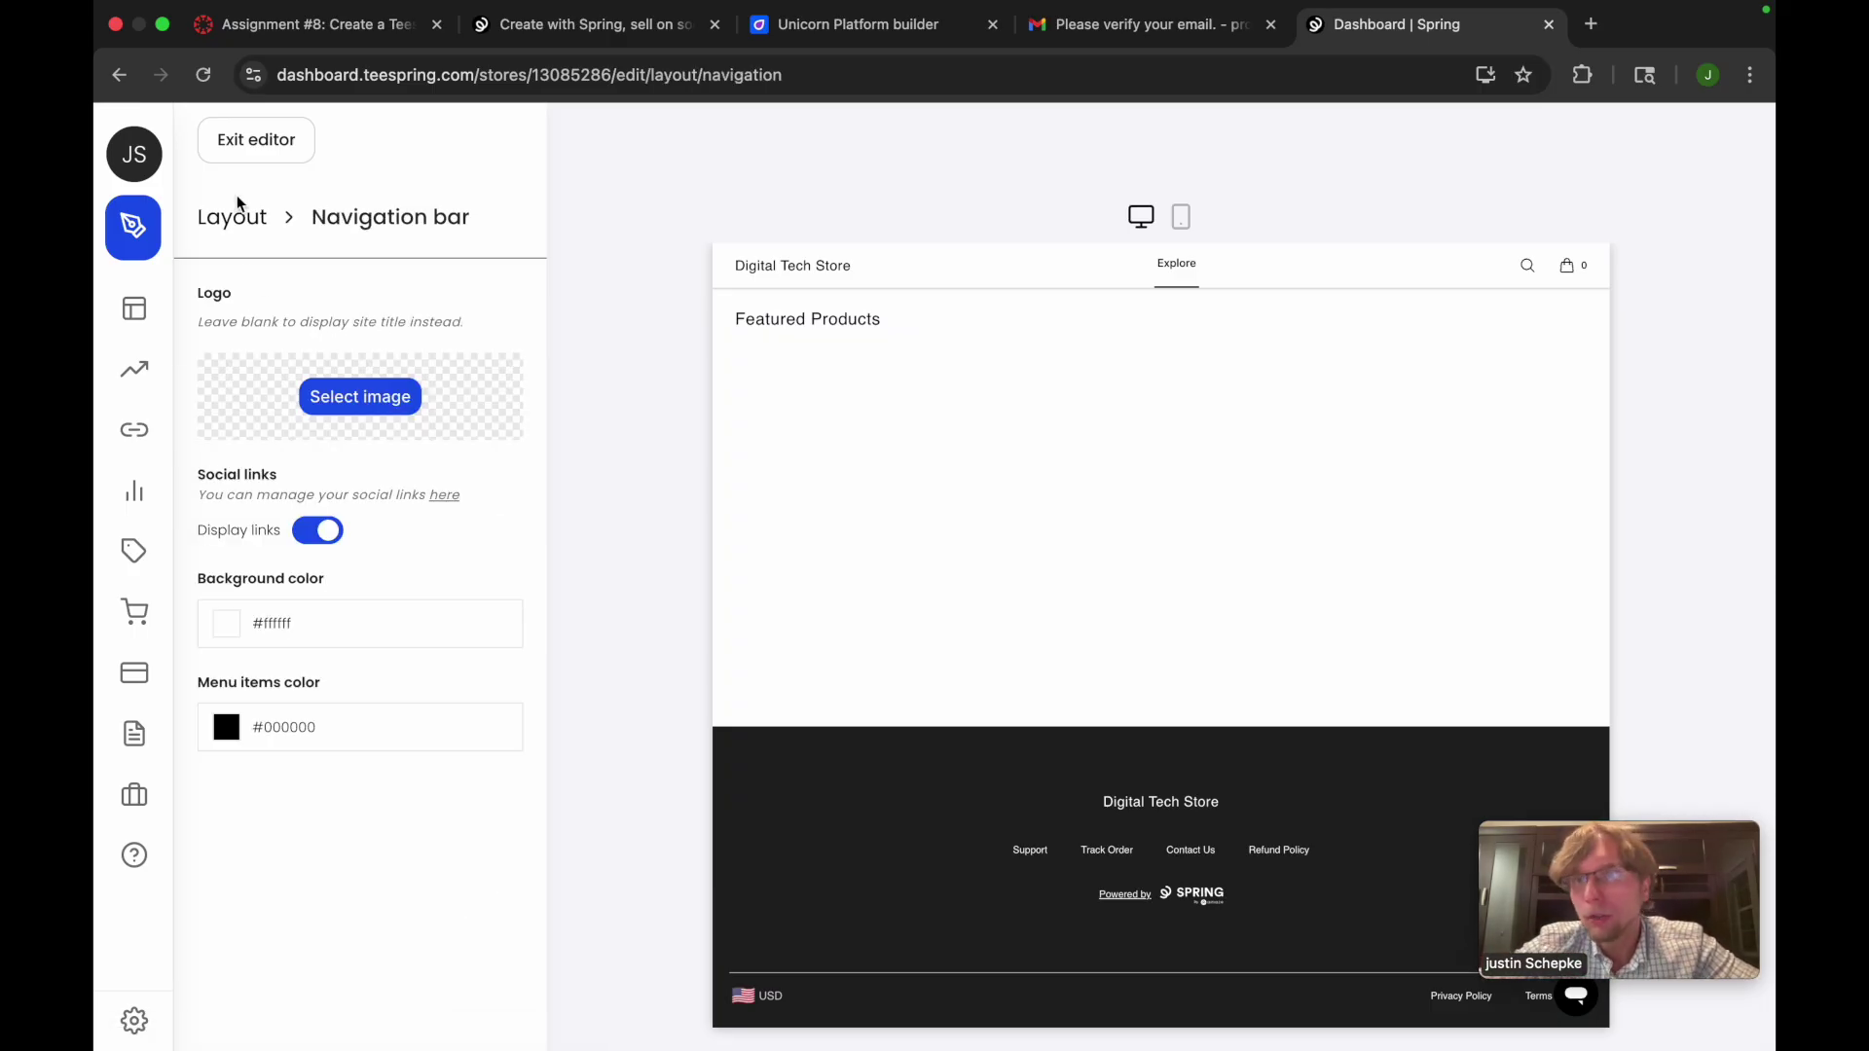
pyautogui.click(363, 408)
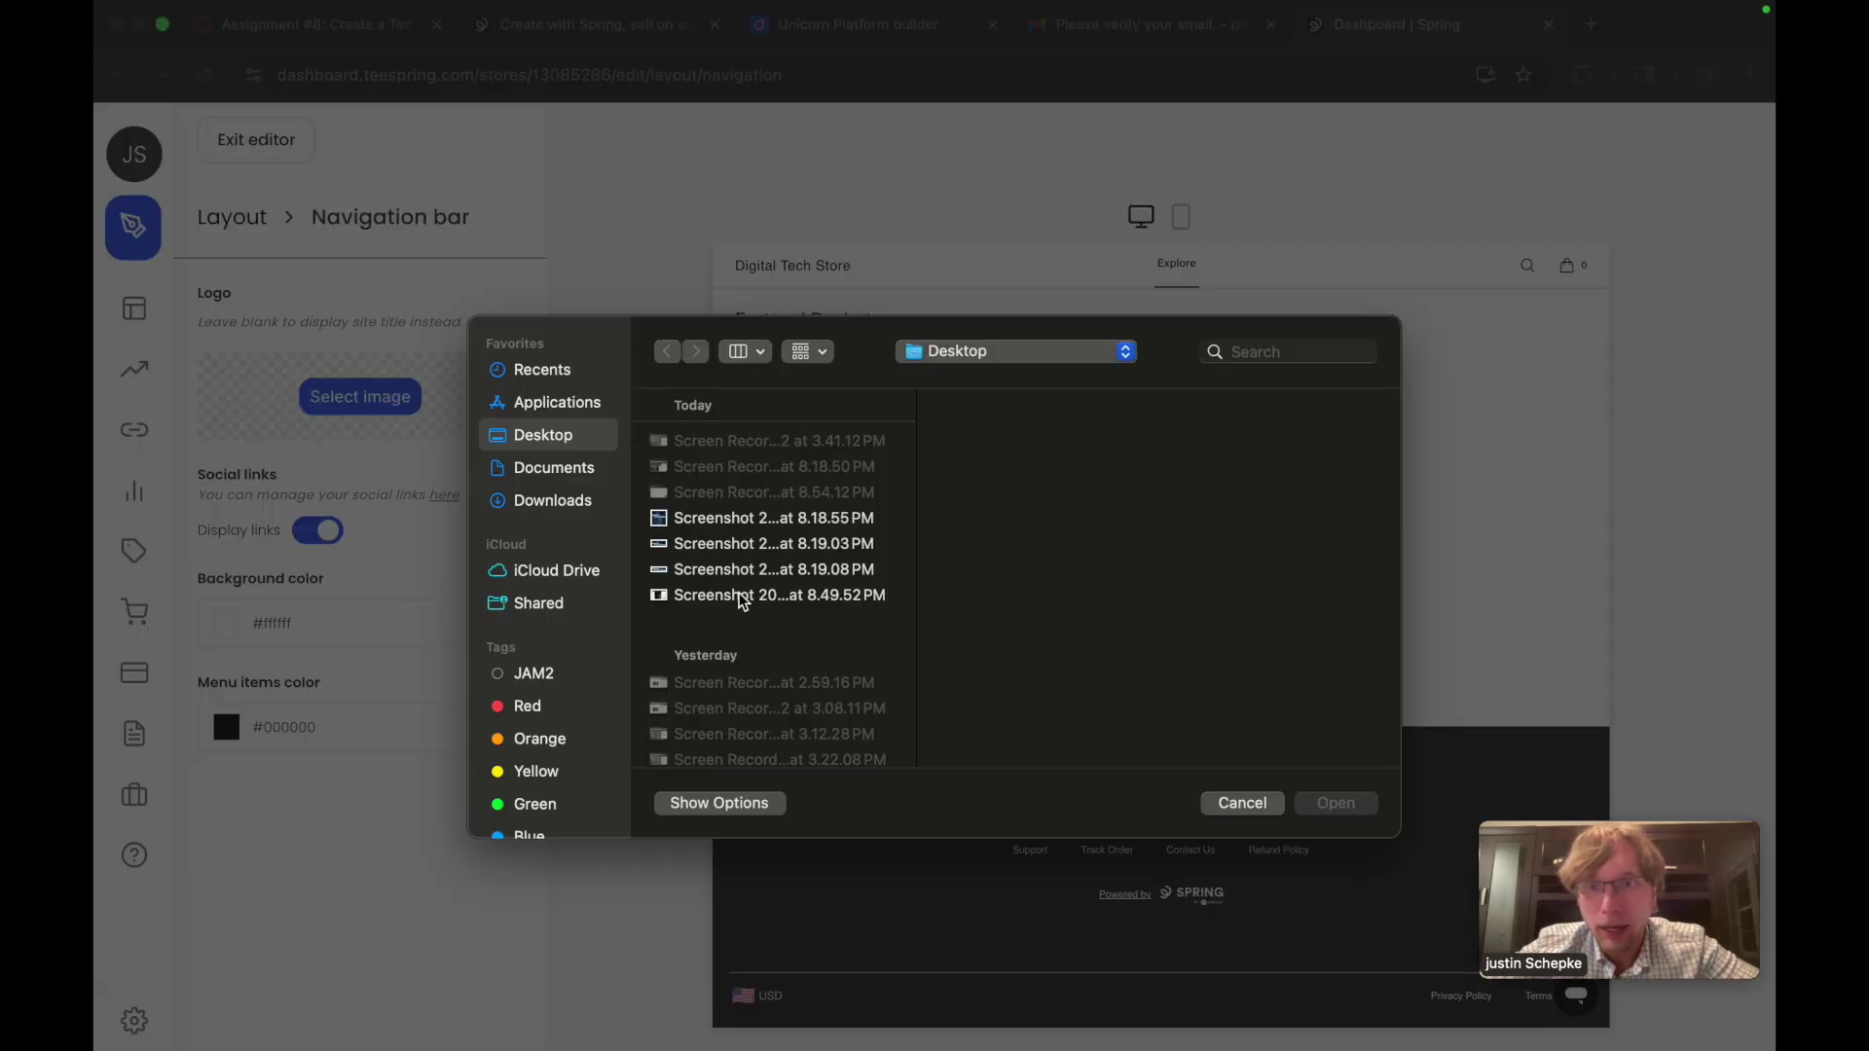
pyautogui.click(555, 372)
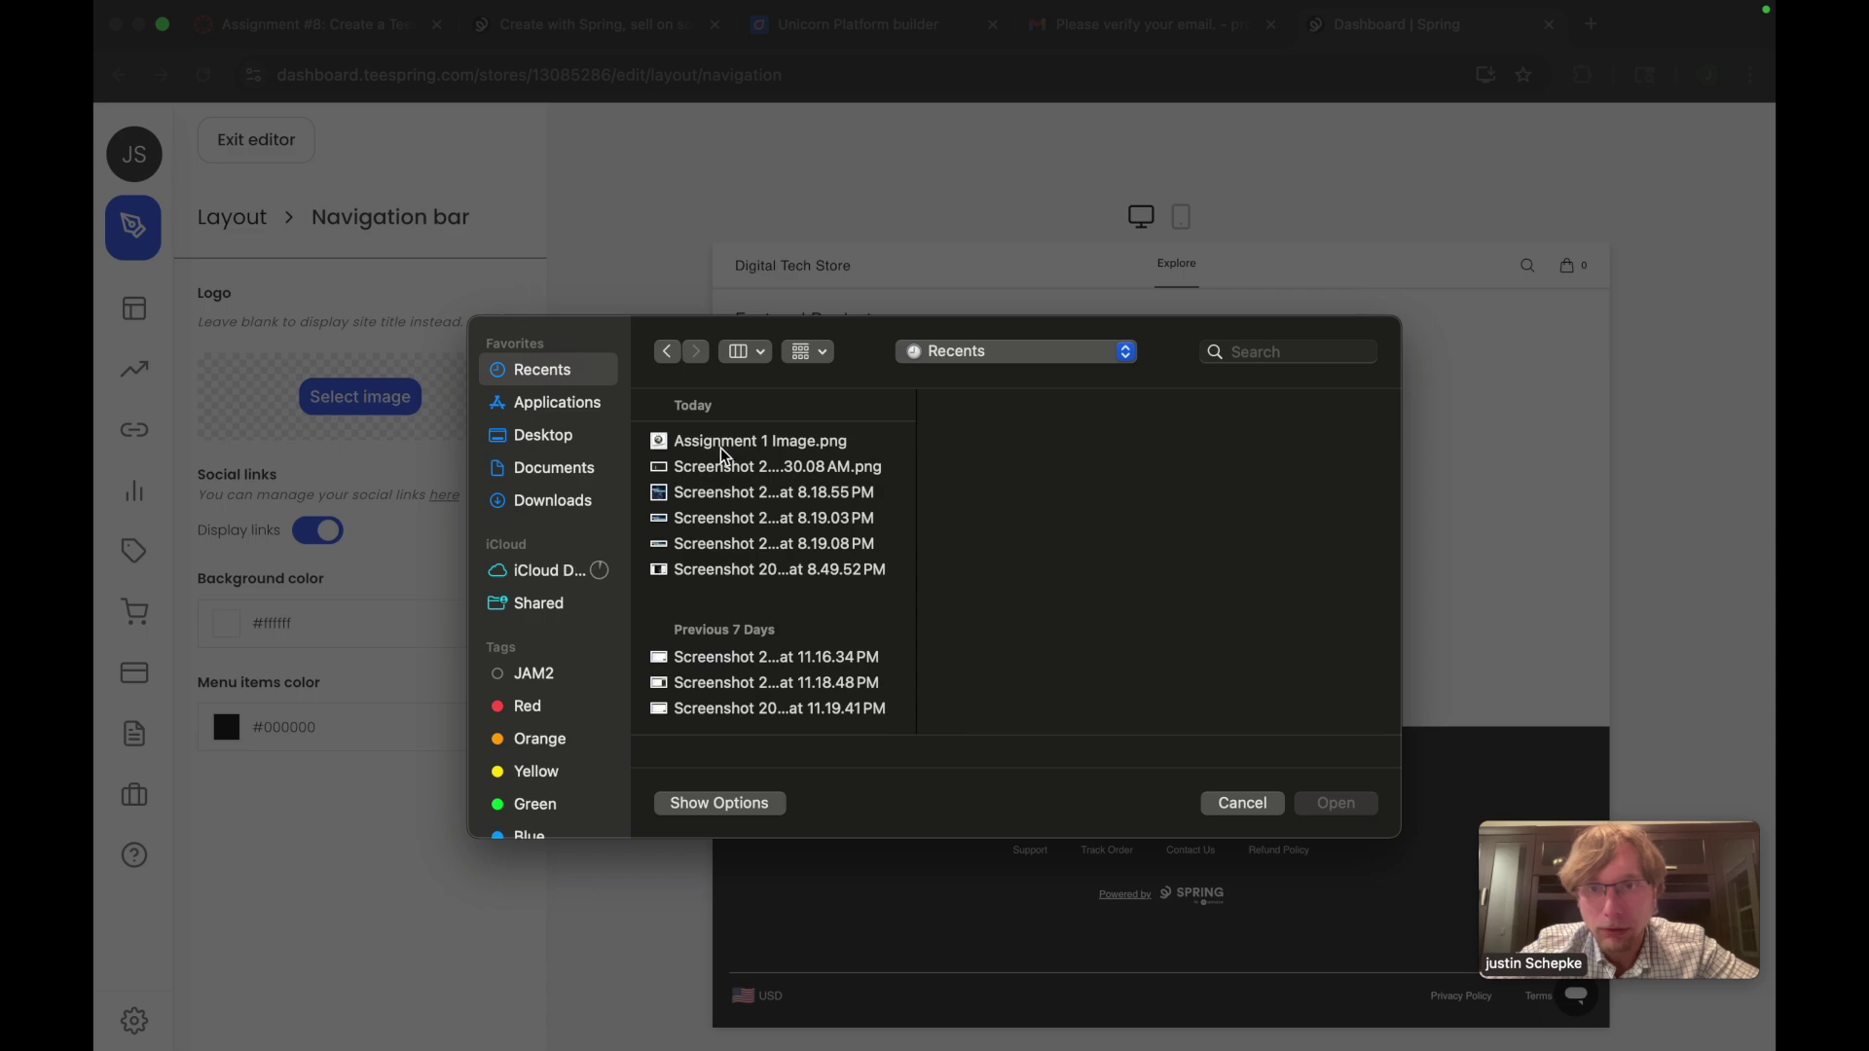
pyautogui.click(709, 493)
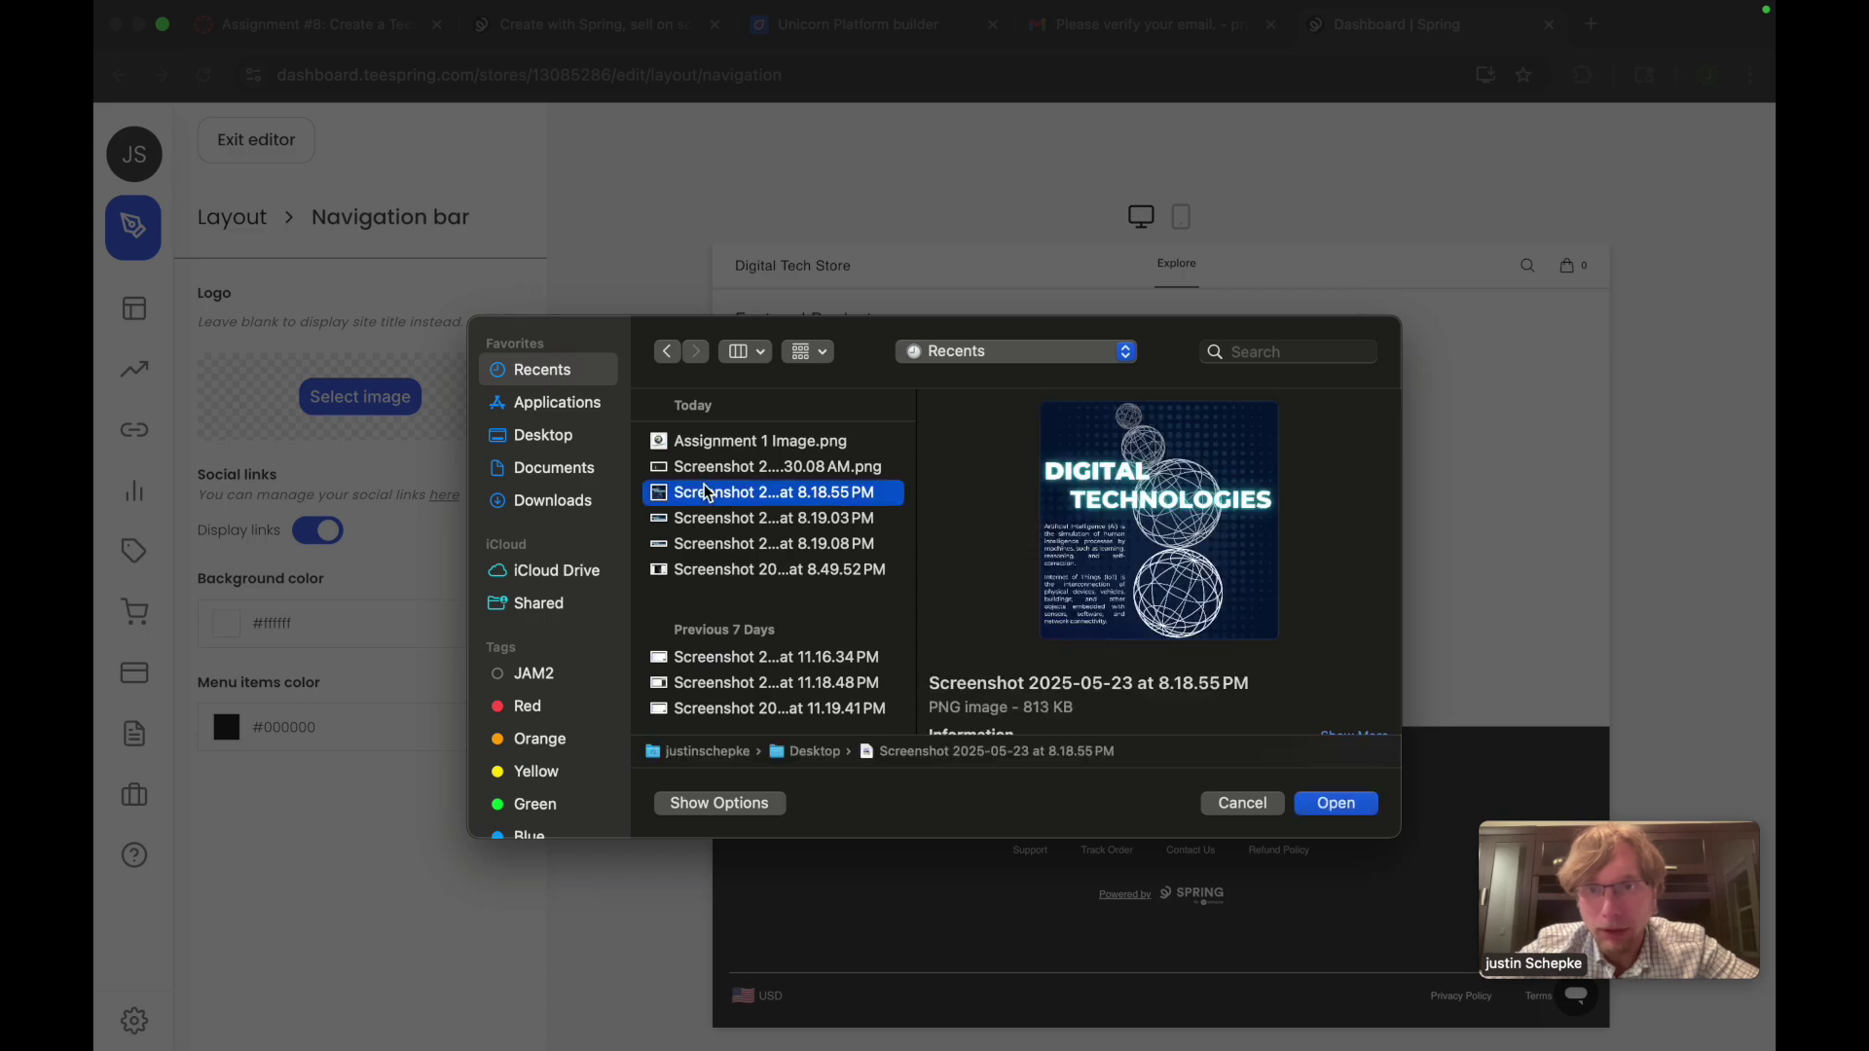
pyautogui.click(1324, 808)
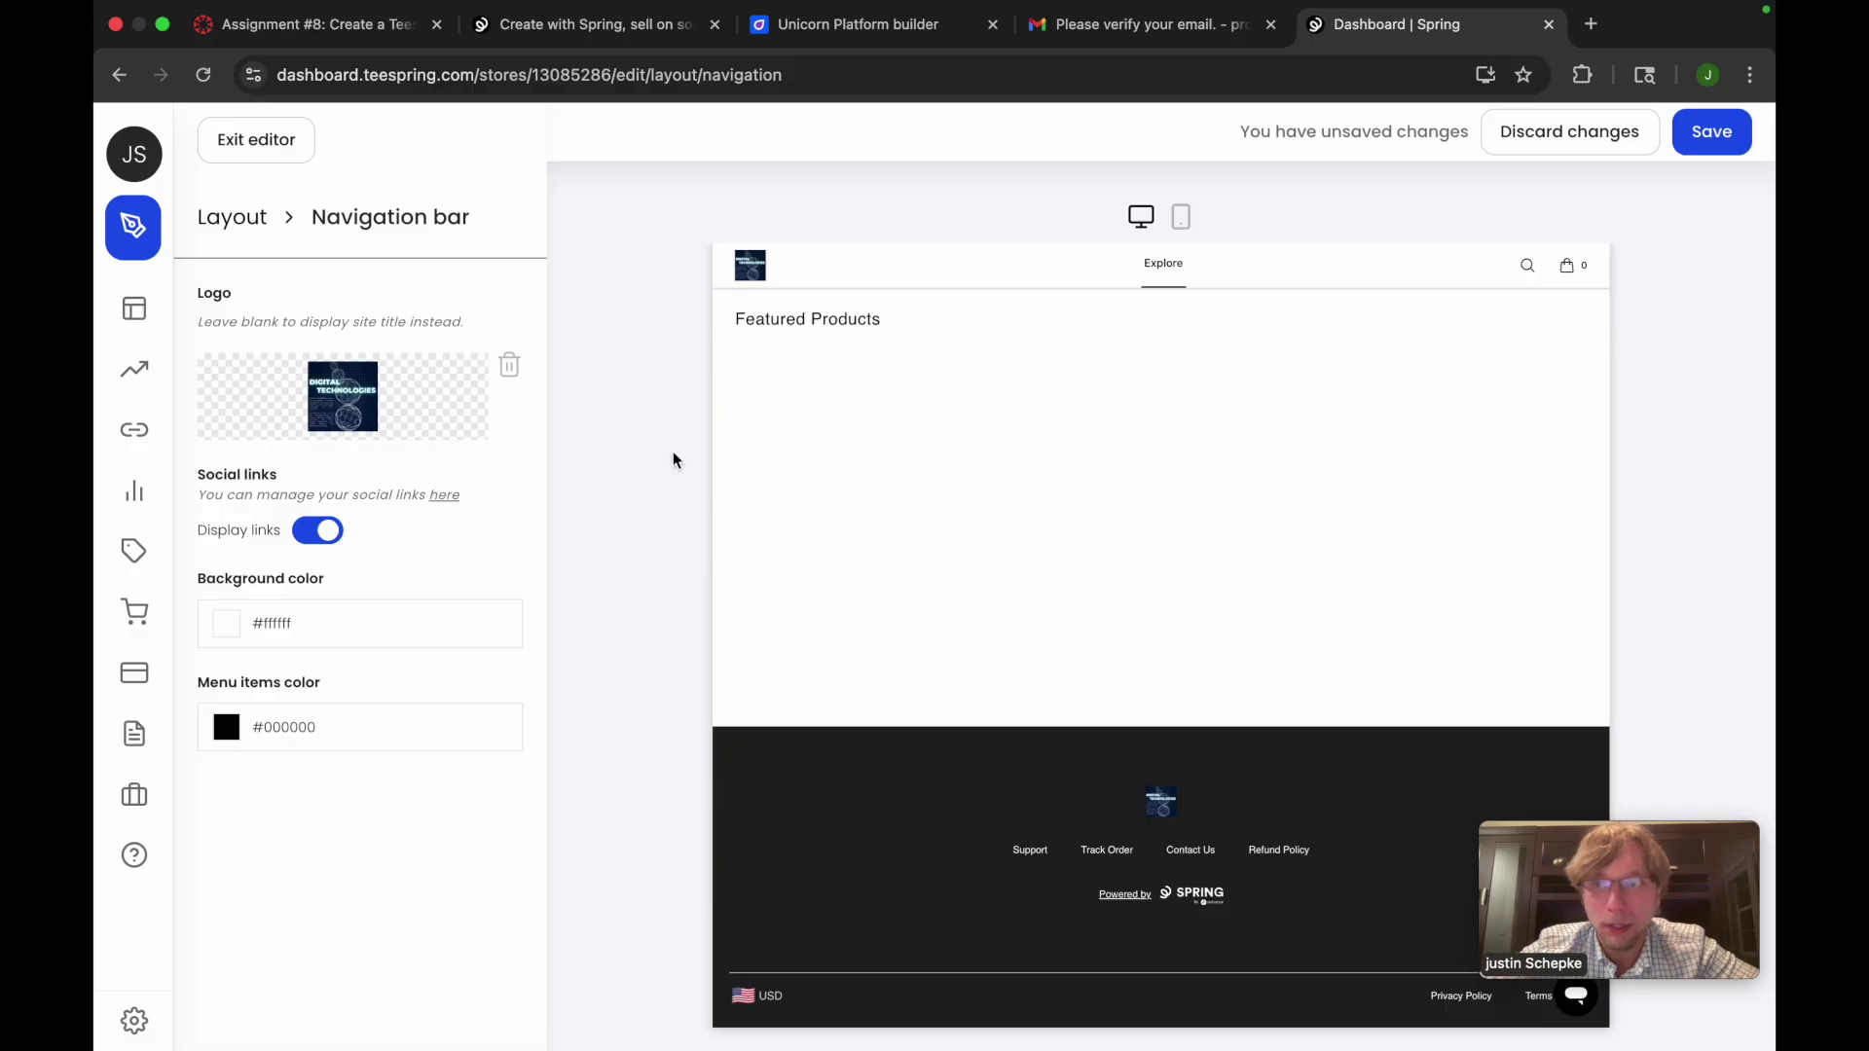
pyautogui.click(267, 156)
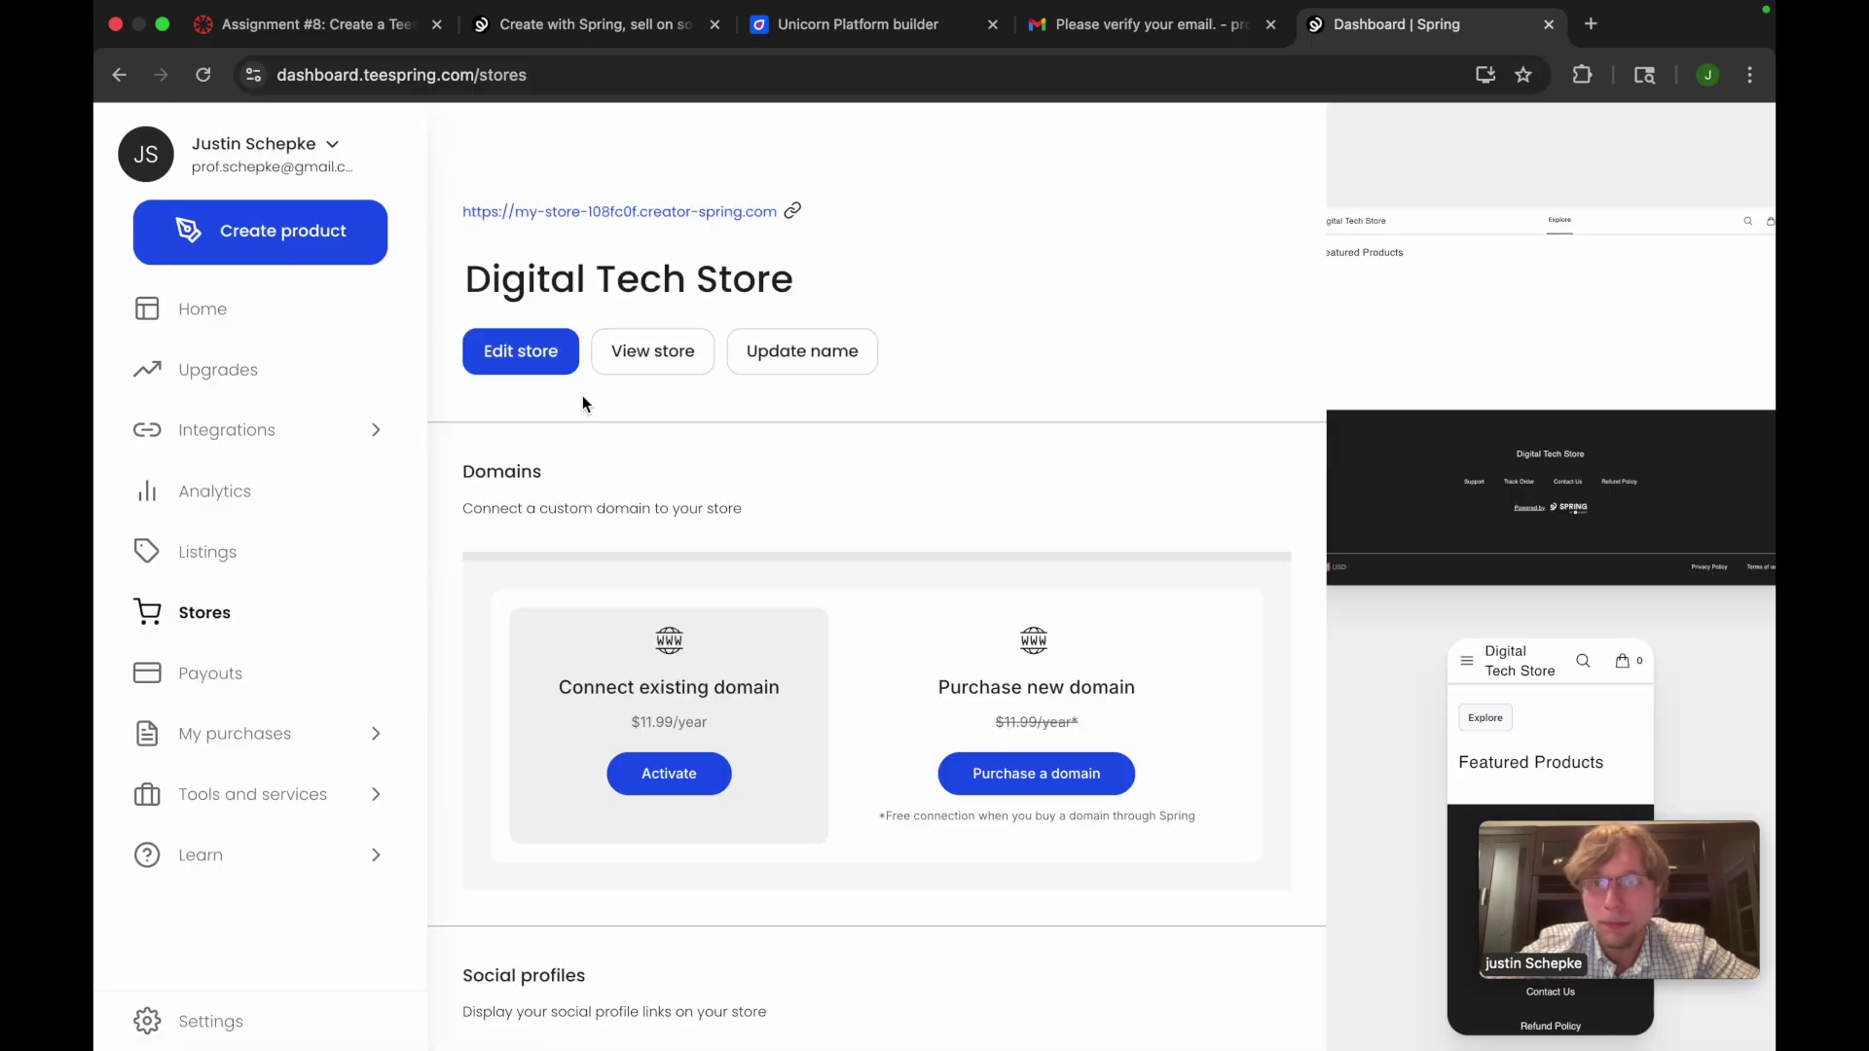
# Upload the Digital Technologies screenshot as the hero banner background, then exit the editor
pyautogui.click(555, 356)
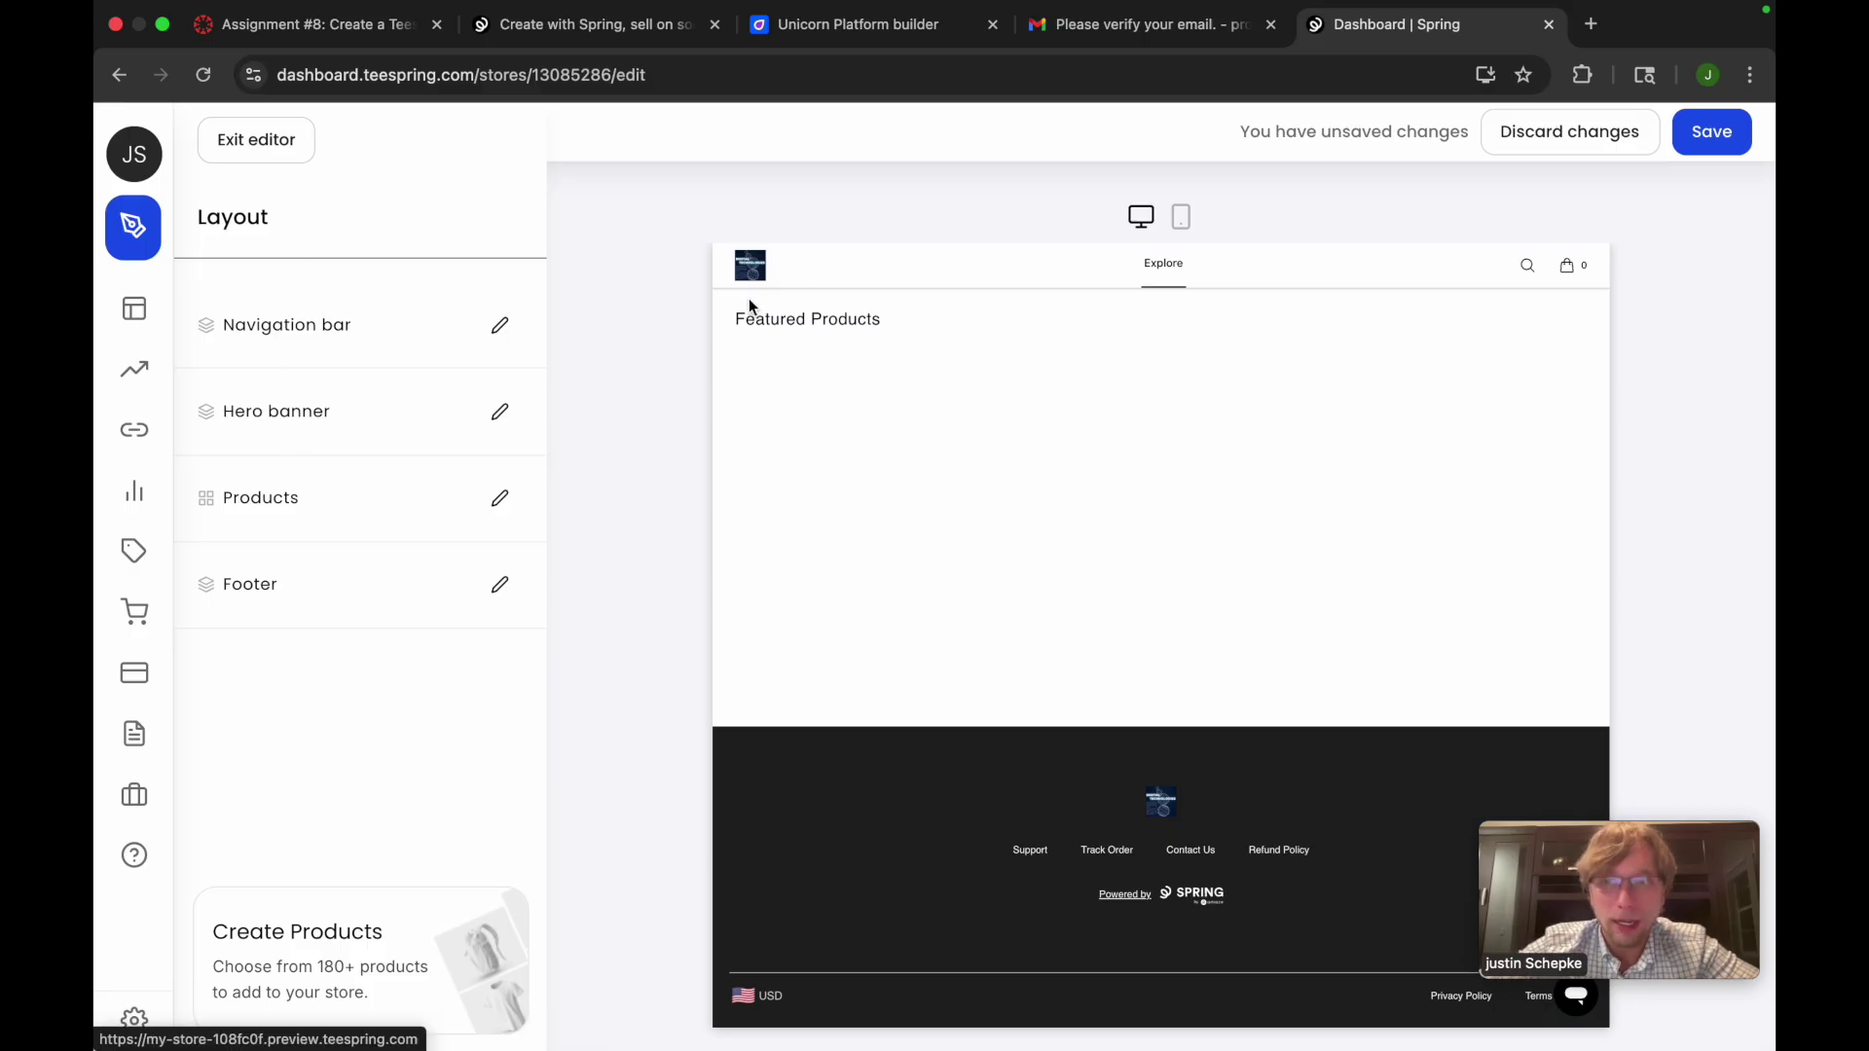
pyautogui.click(347, 405)
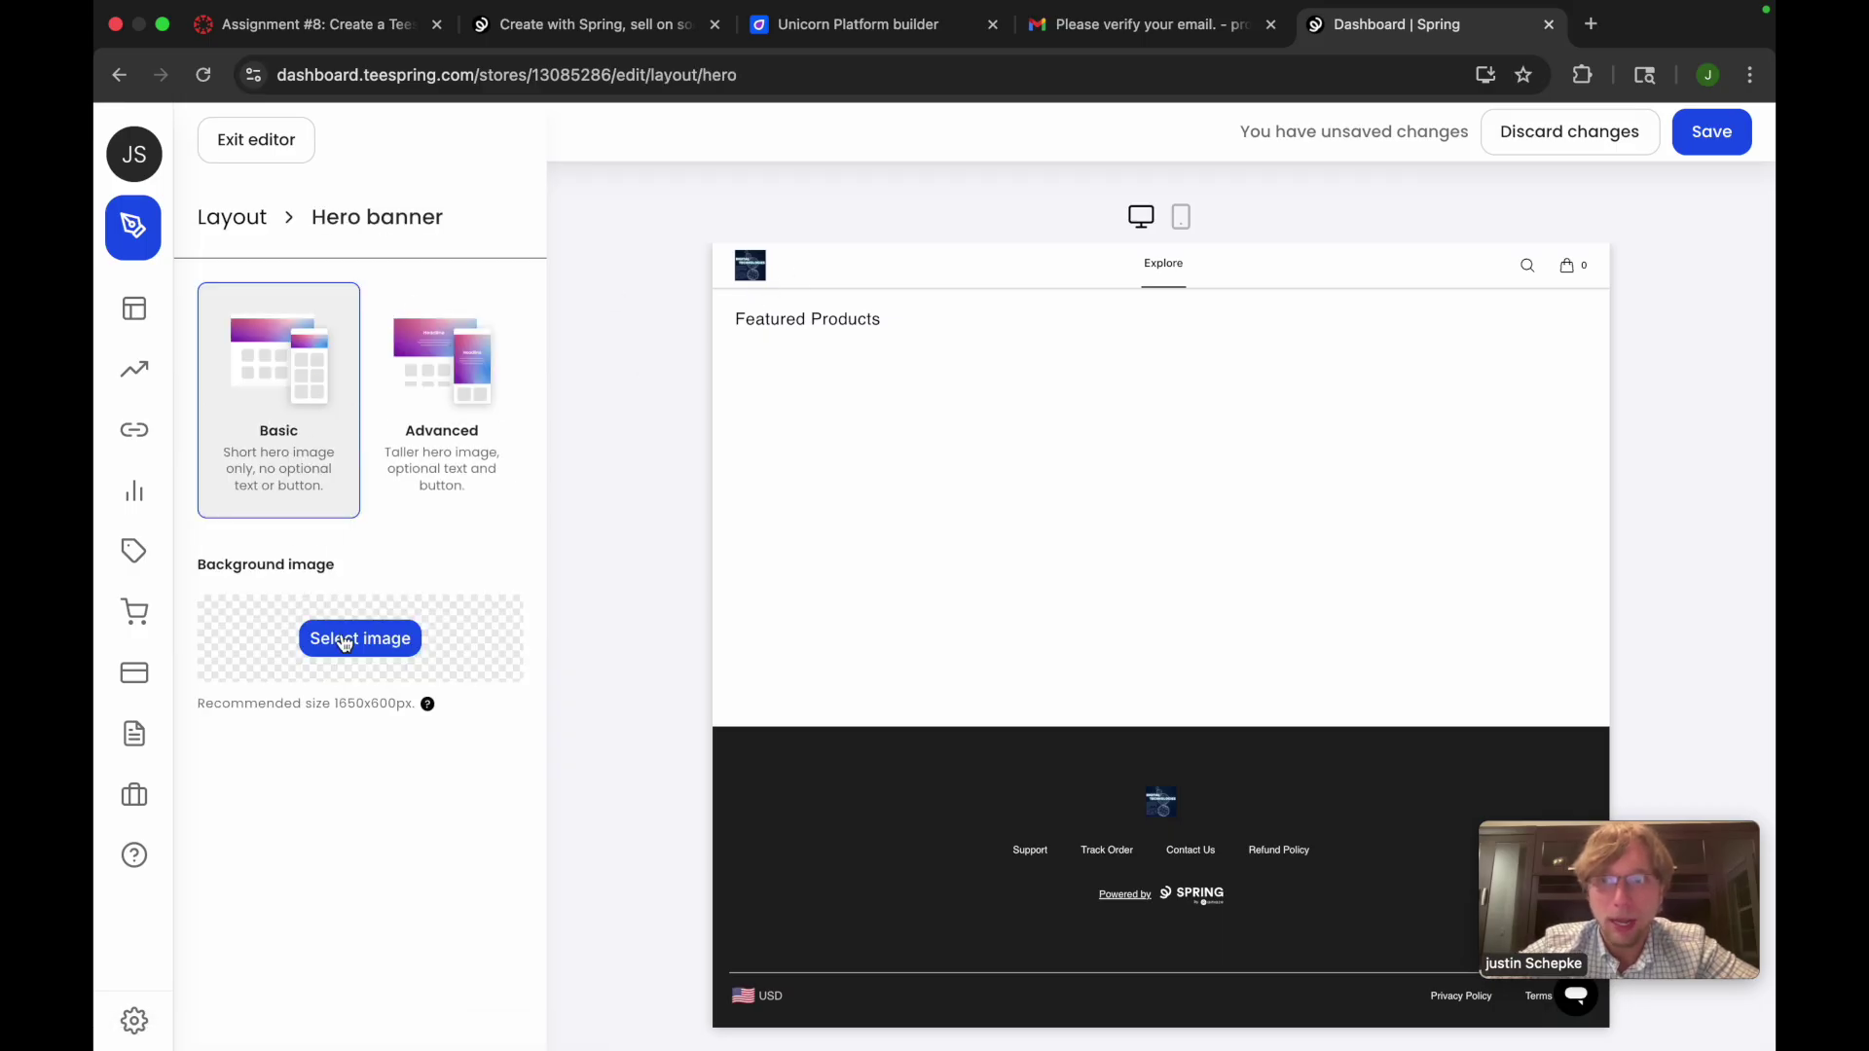
pyautogui.click(347, 642)
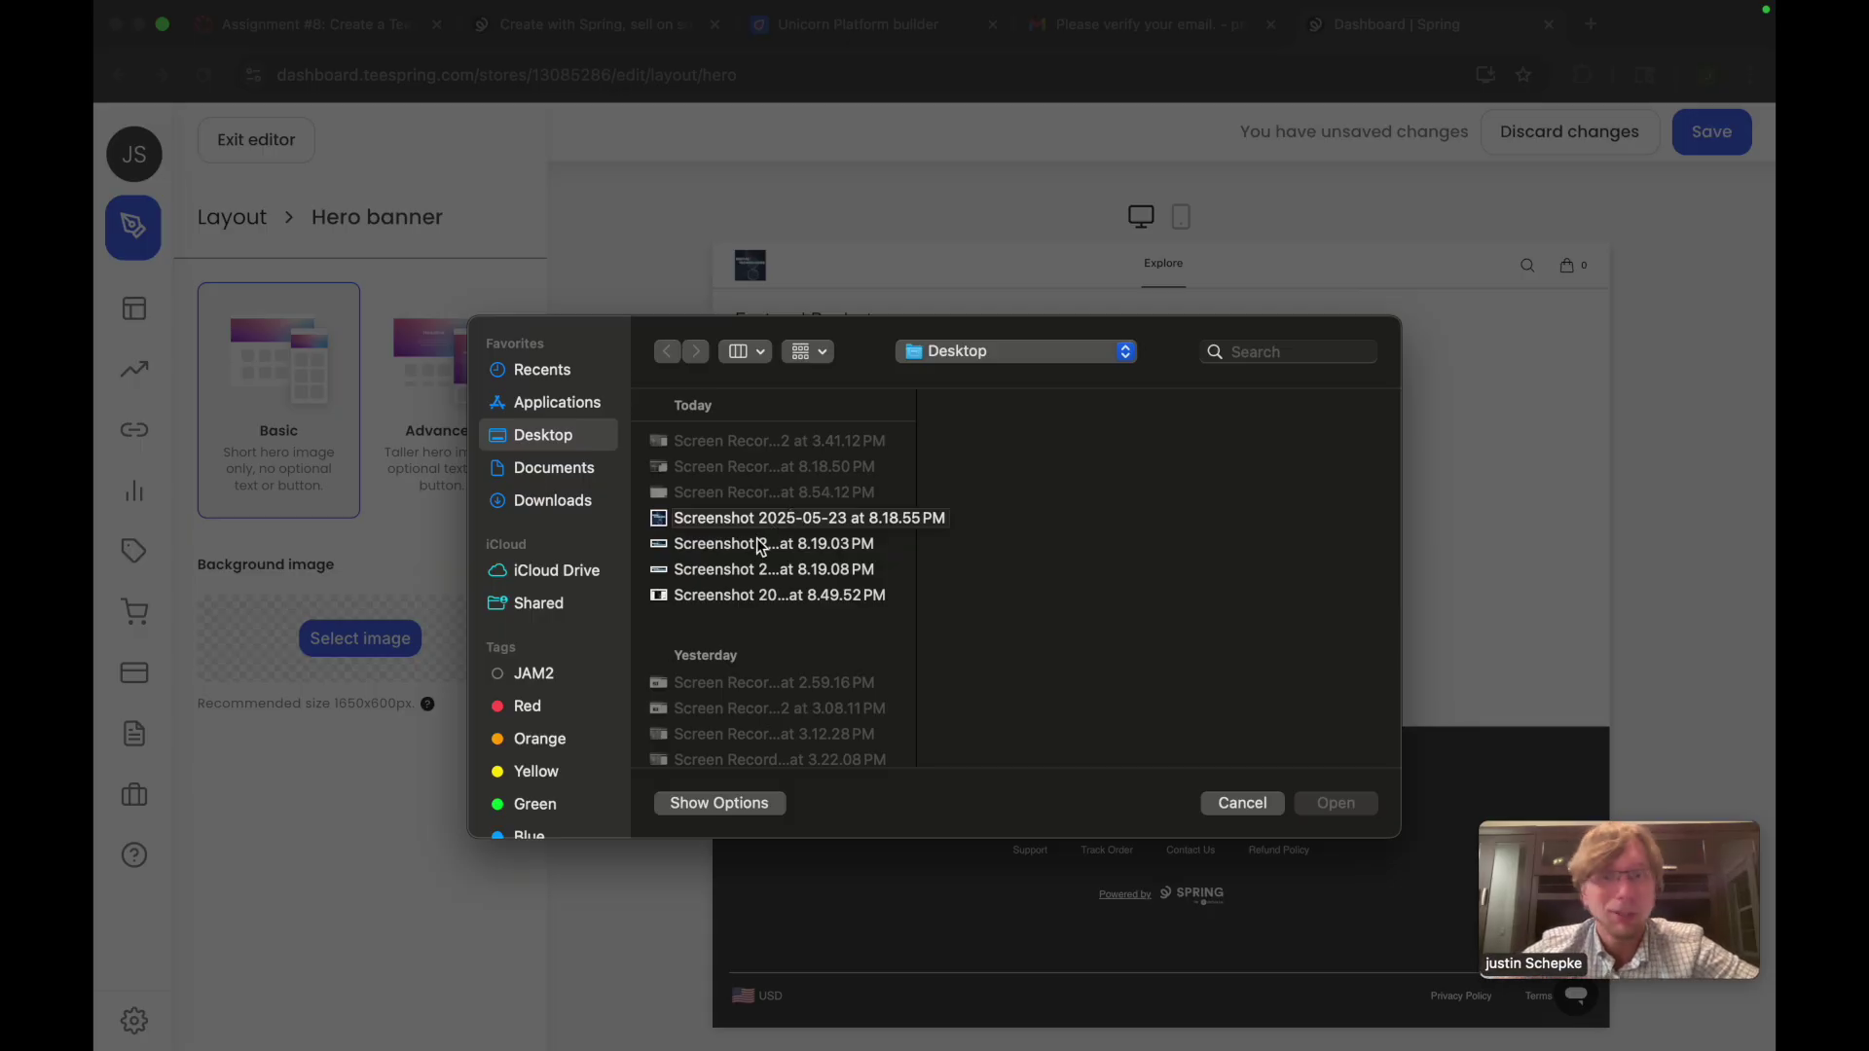
pyautogui.click(764, 546)
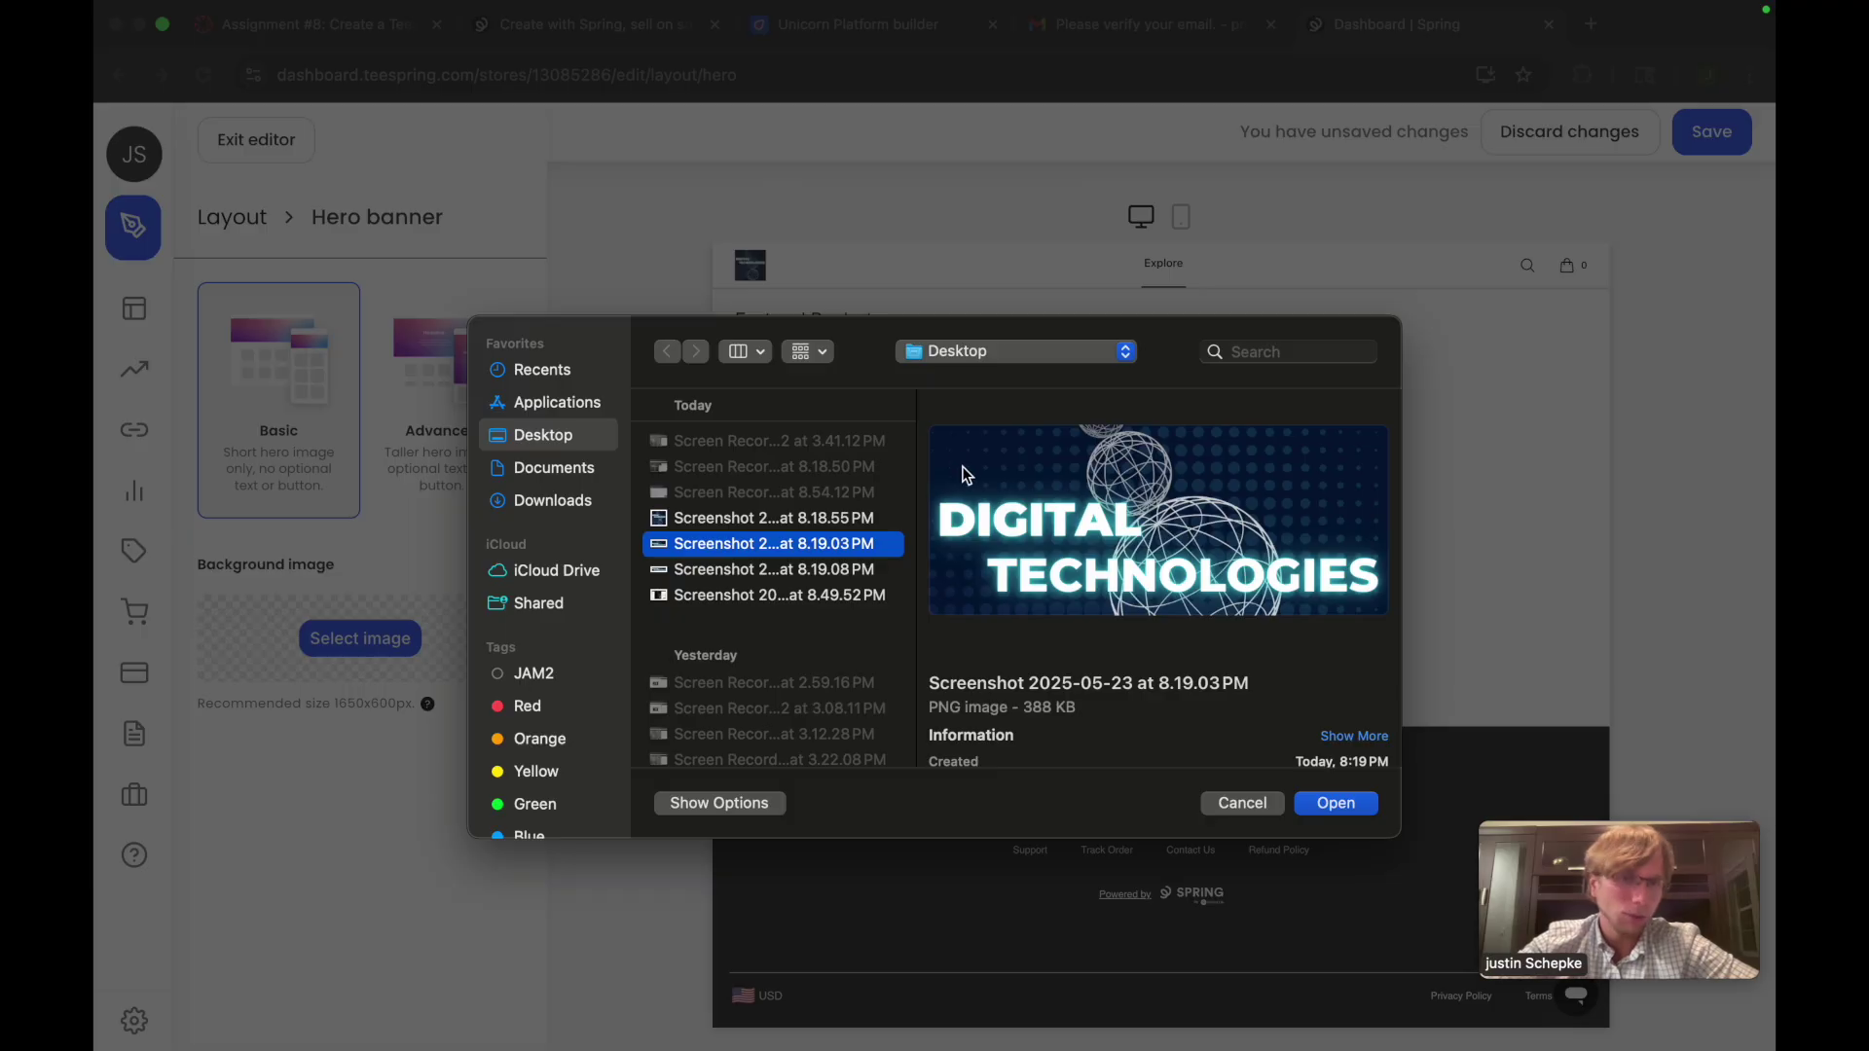
pyautogui.click(814, 573)
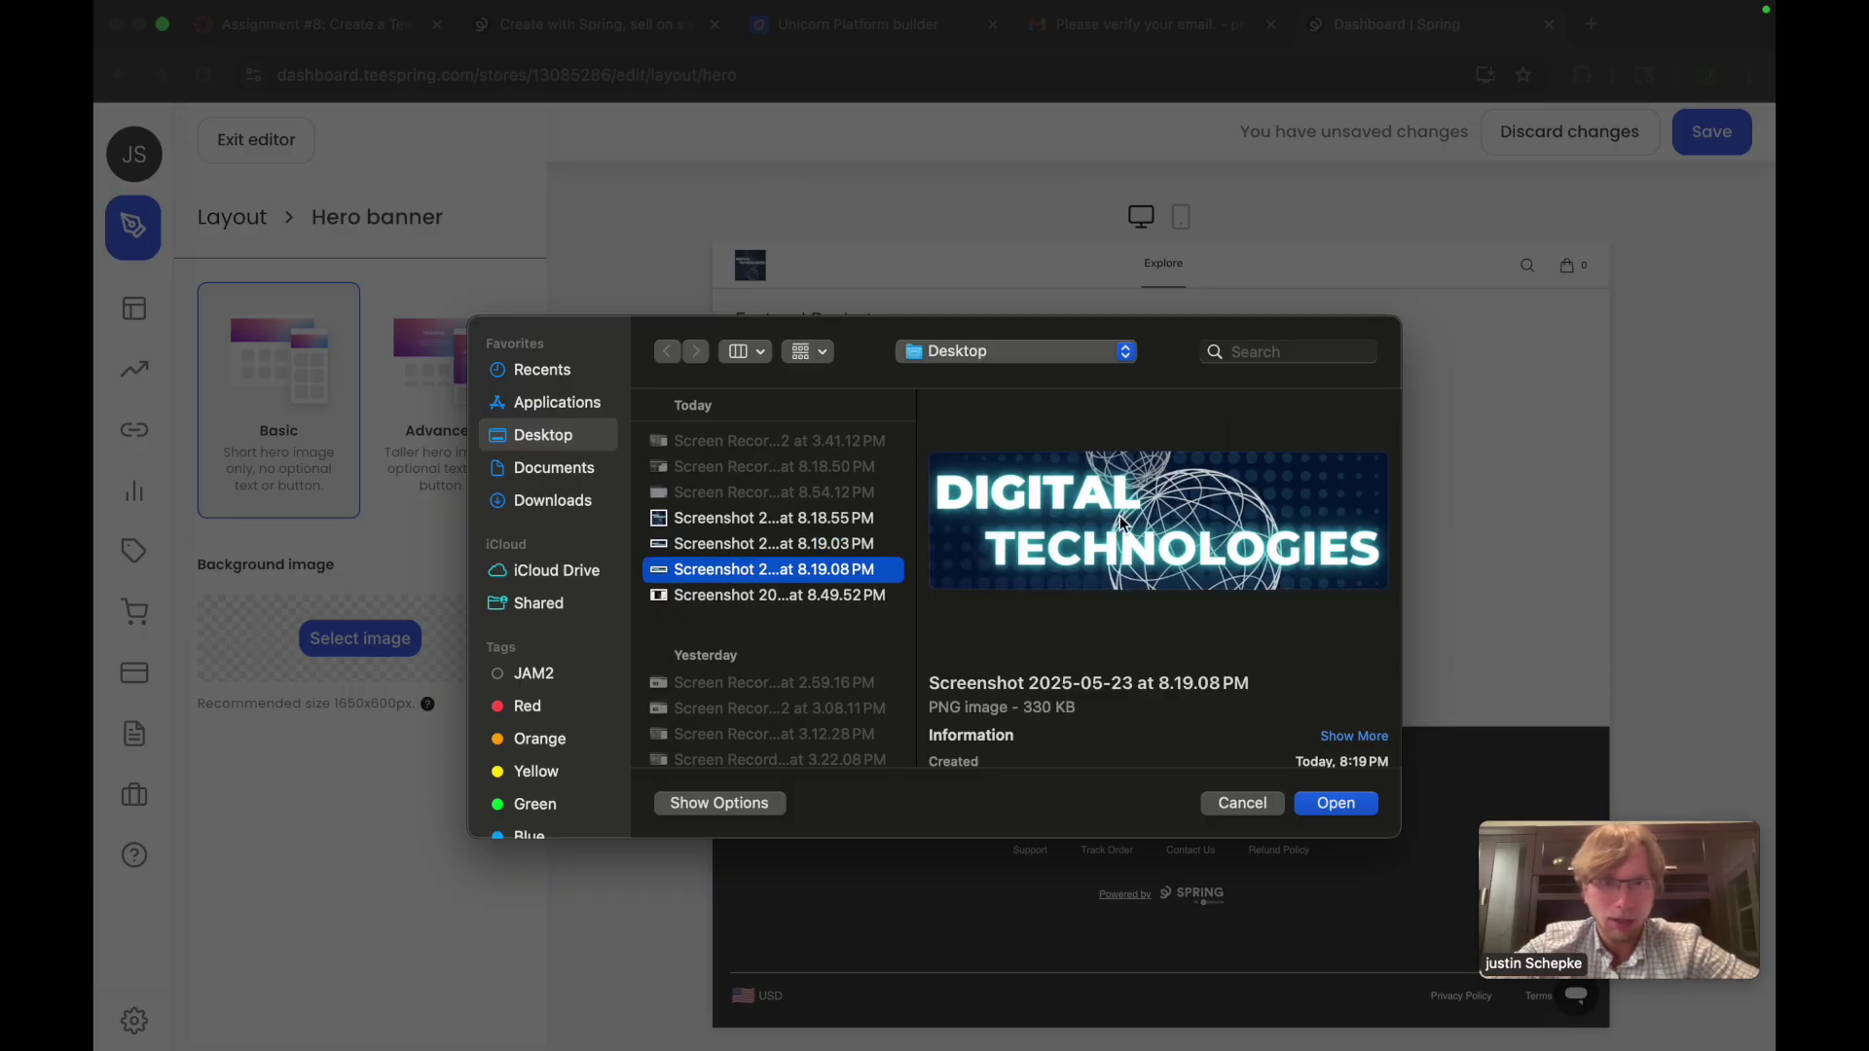
pyautogui.click(1361, 806)
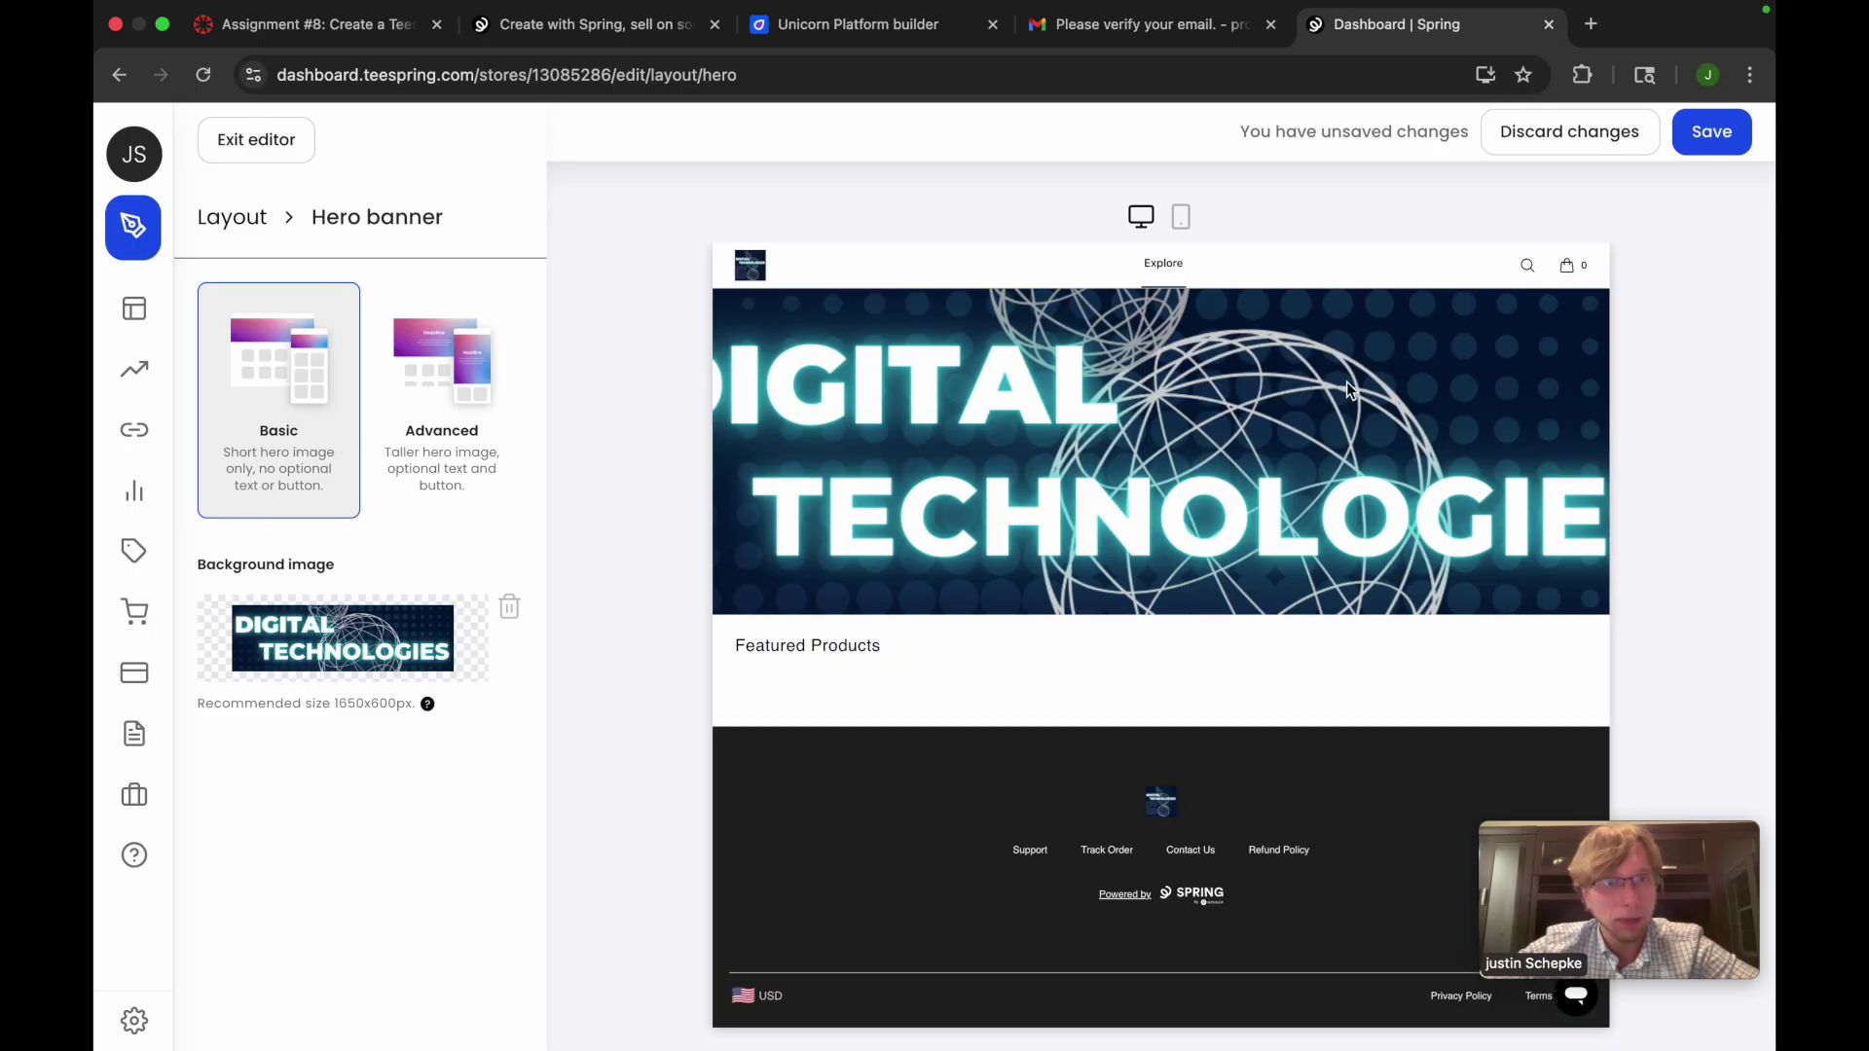
pyautogui.click(256, 141)
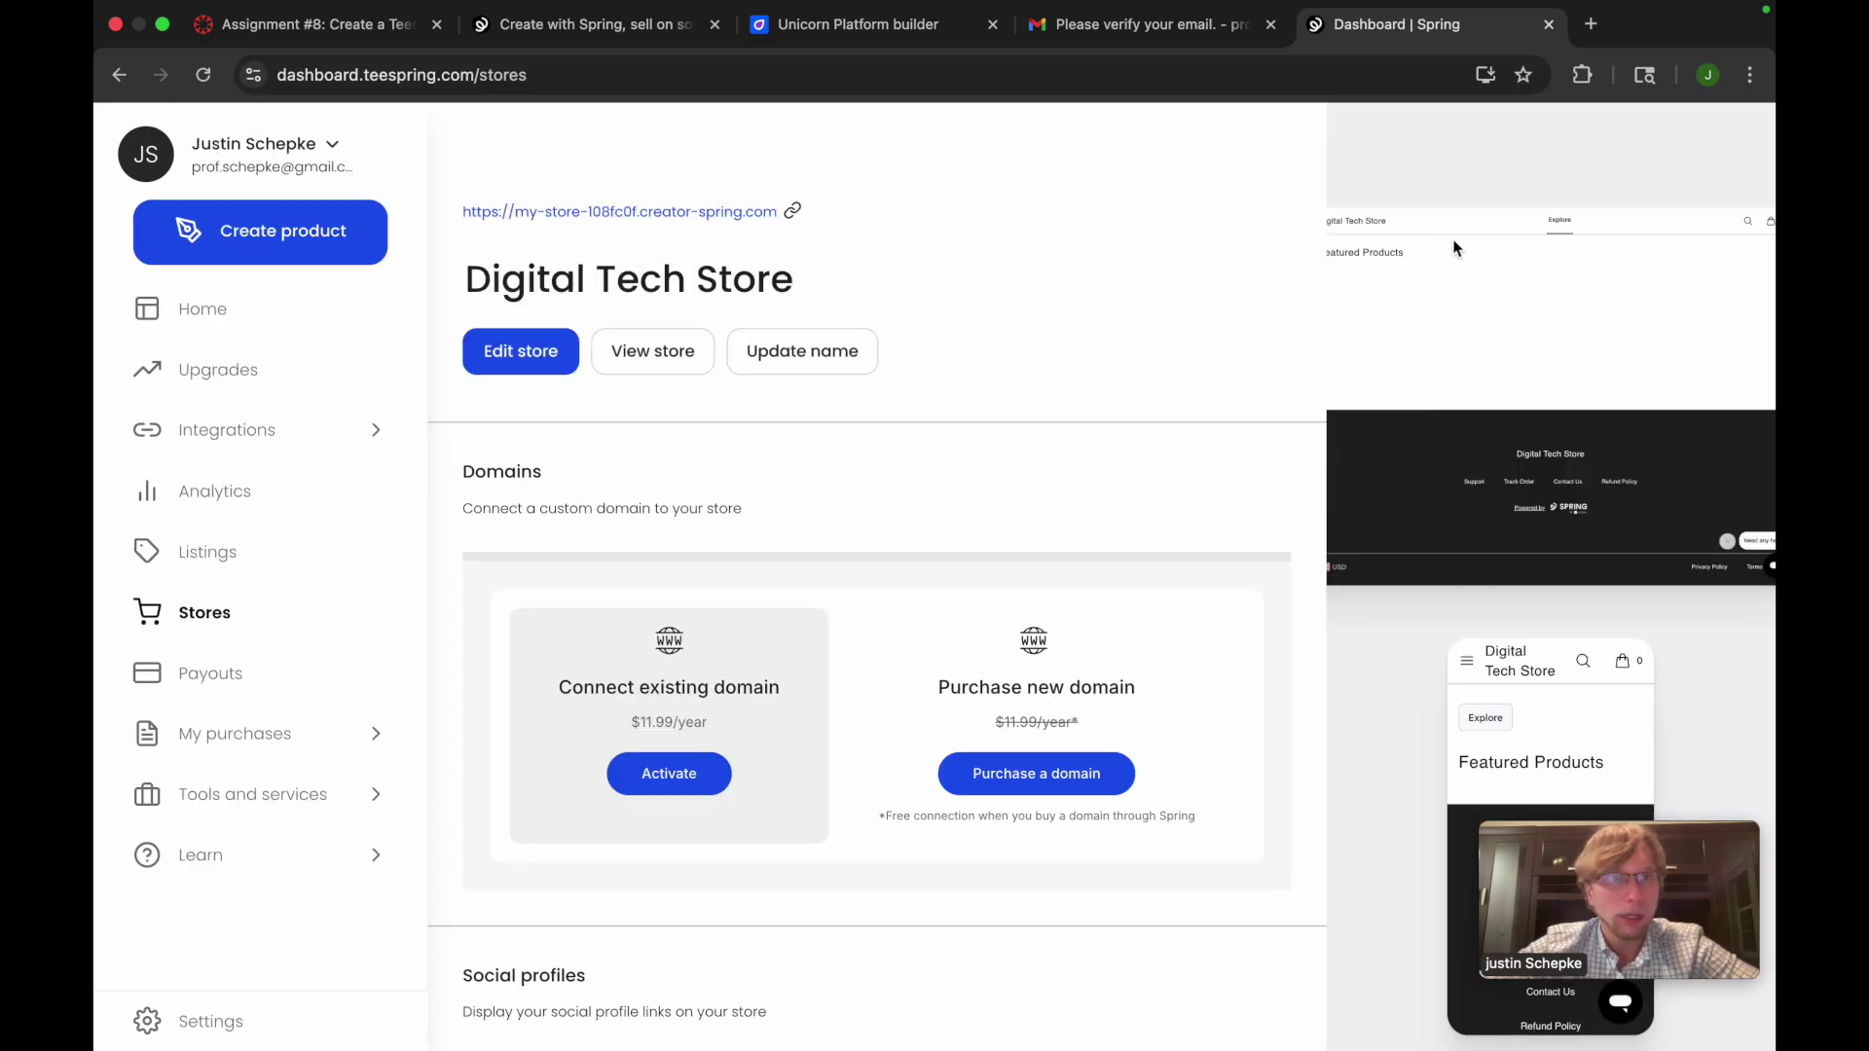
# Open and reload the live Digital Tech Store, then reopen the editor and save changes
pyautogui.click(623, 369)
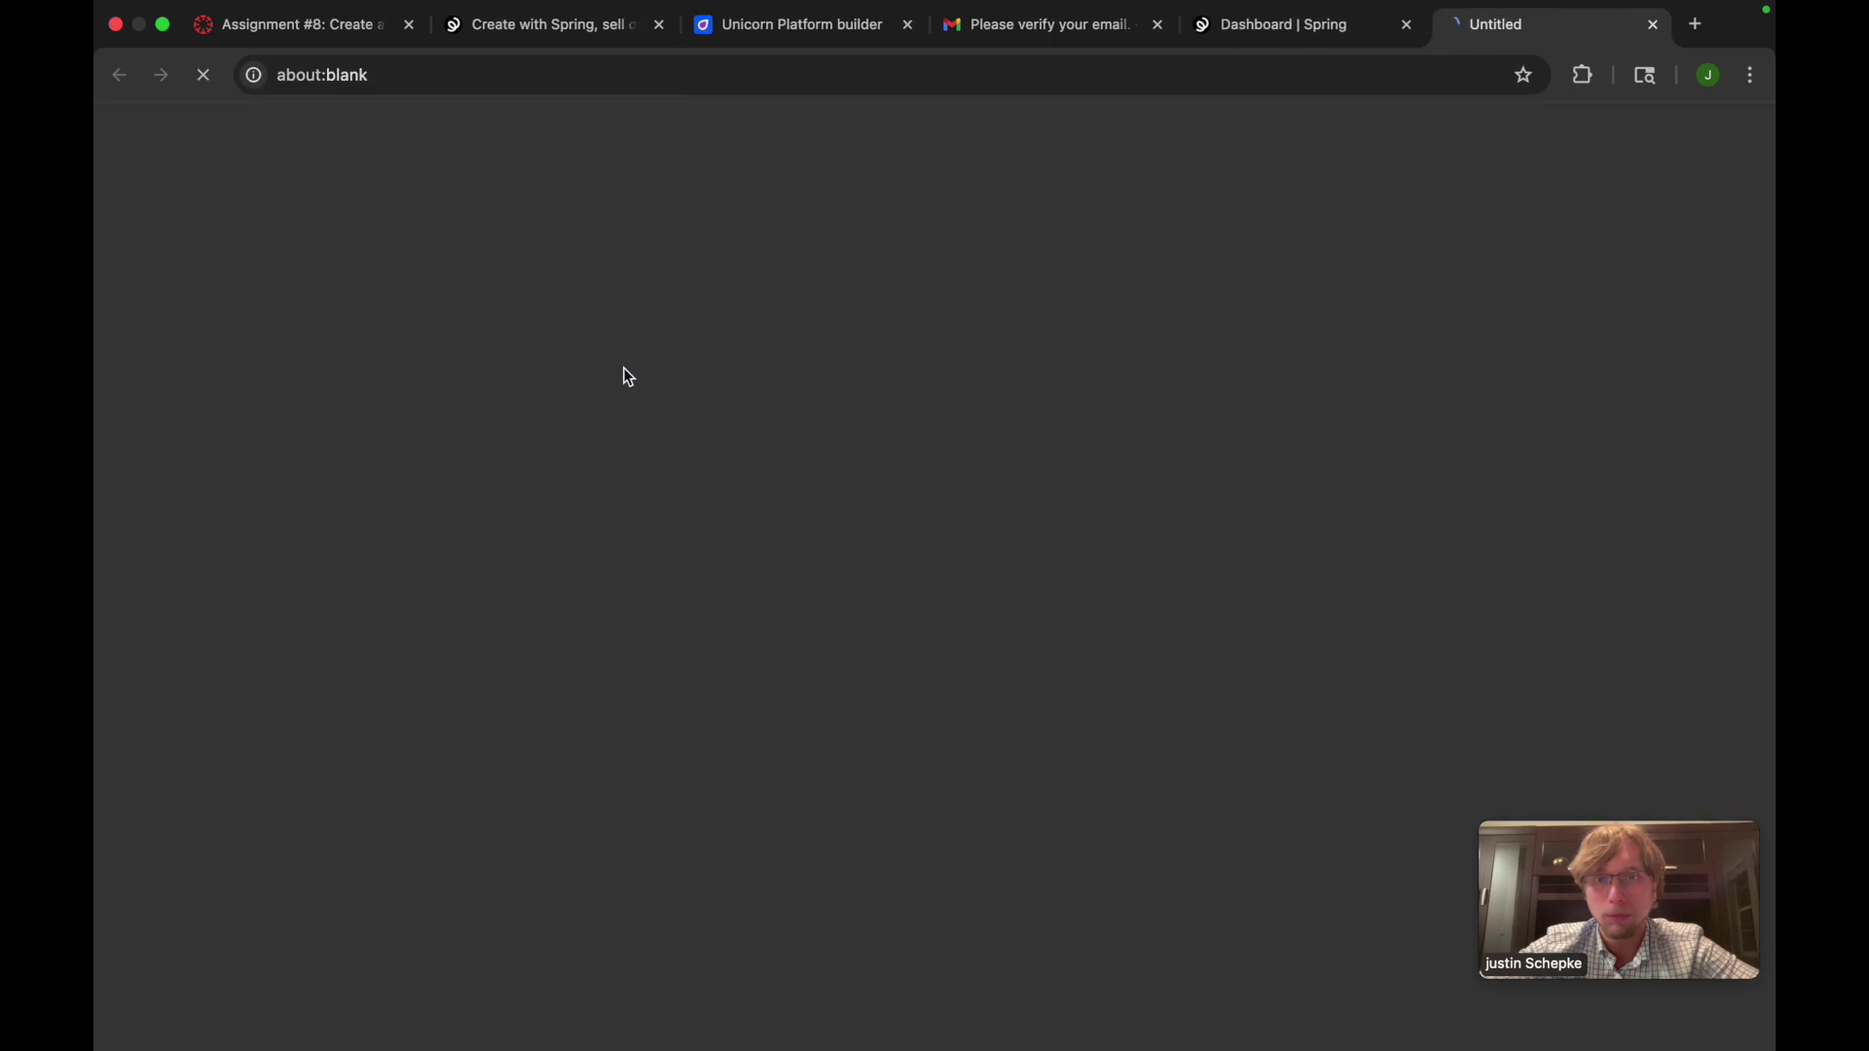
pyautogui.click(203, 75)
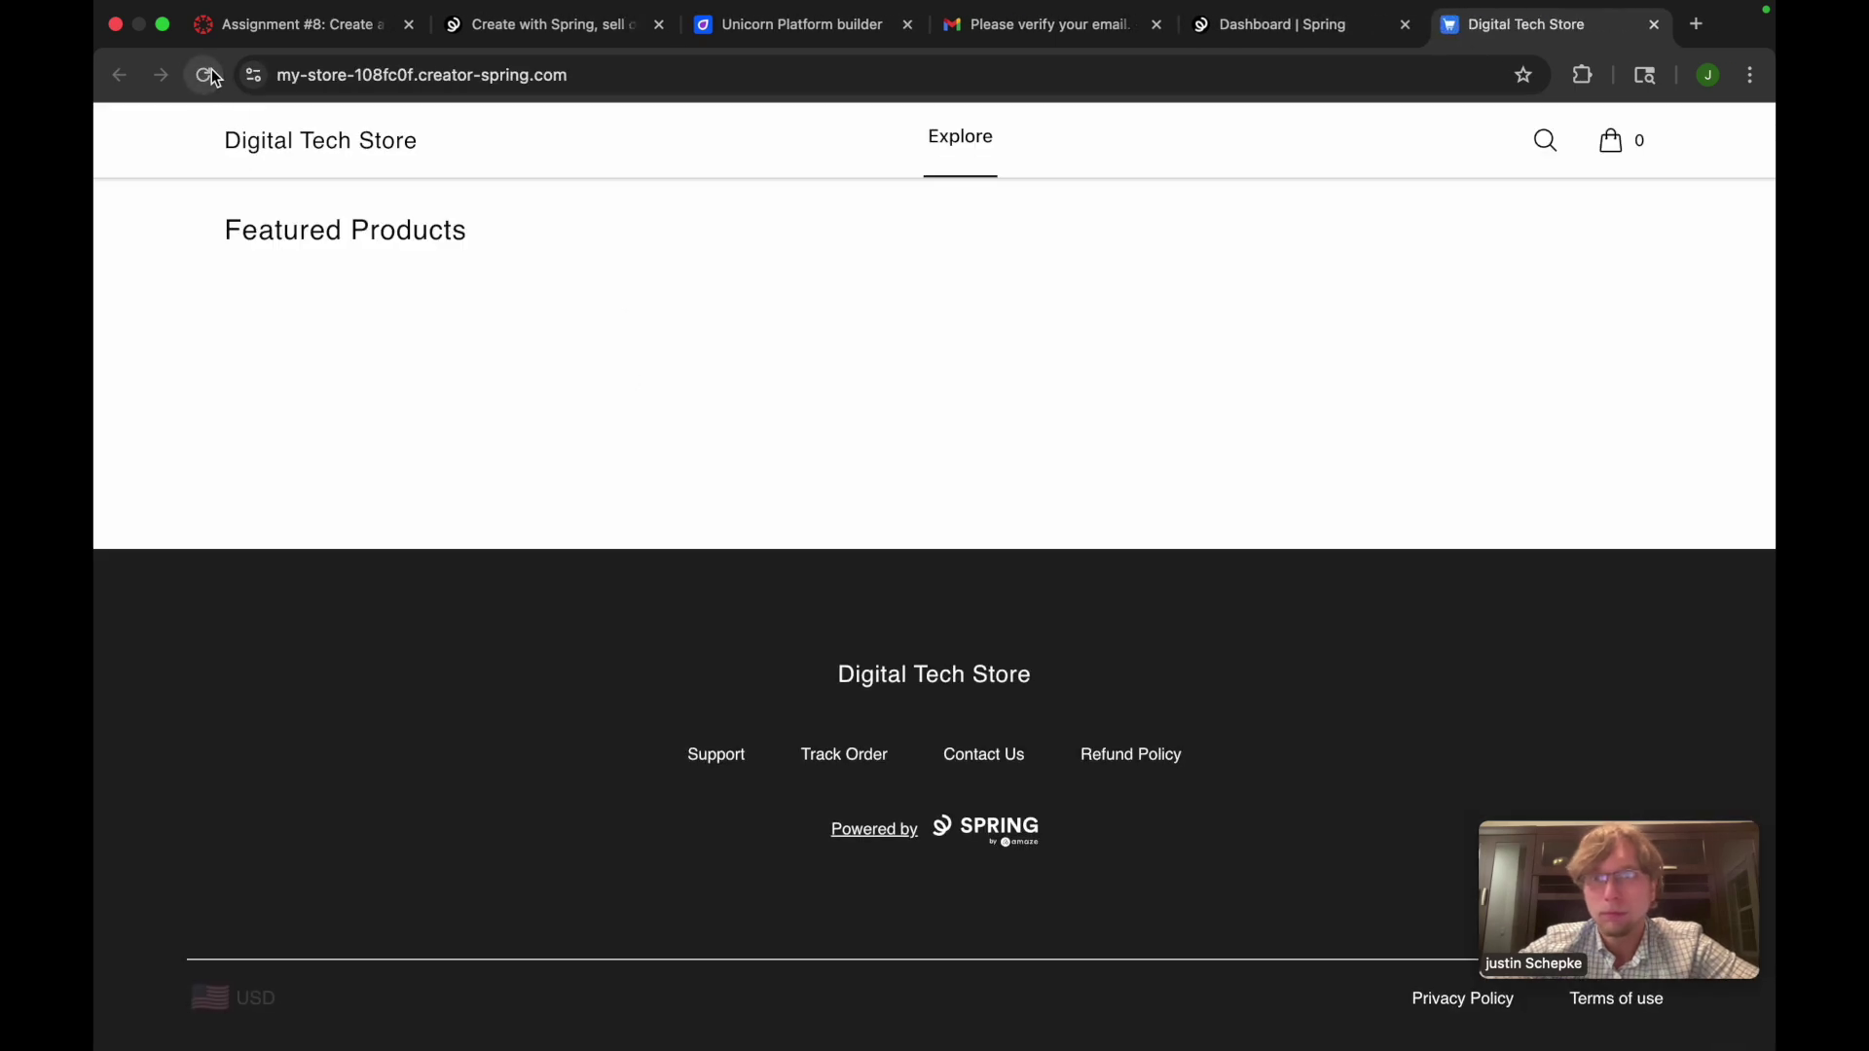
pyautogui.click(1241, 51)
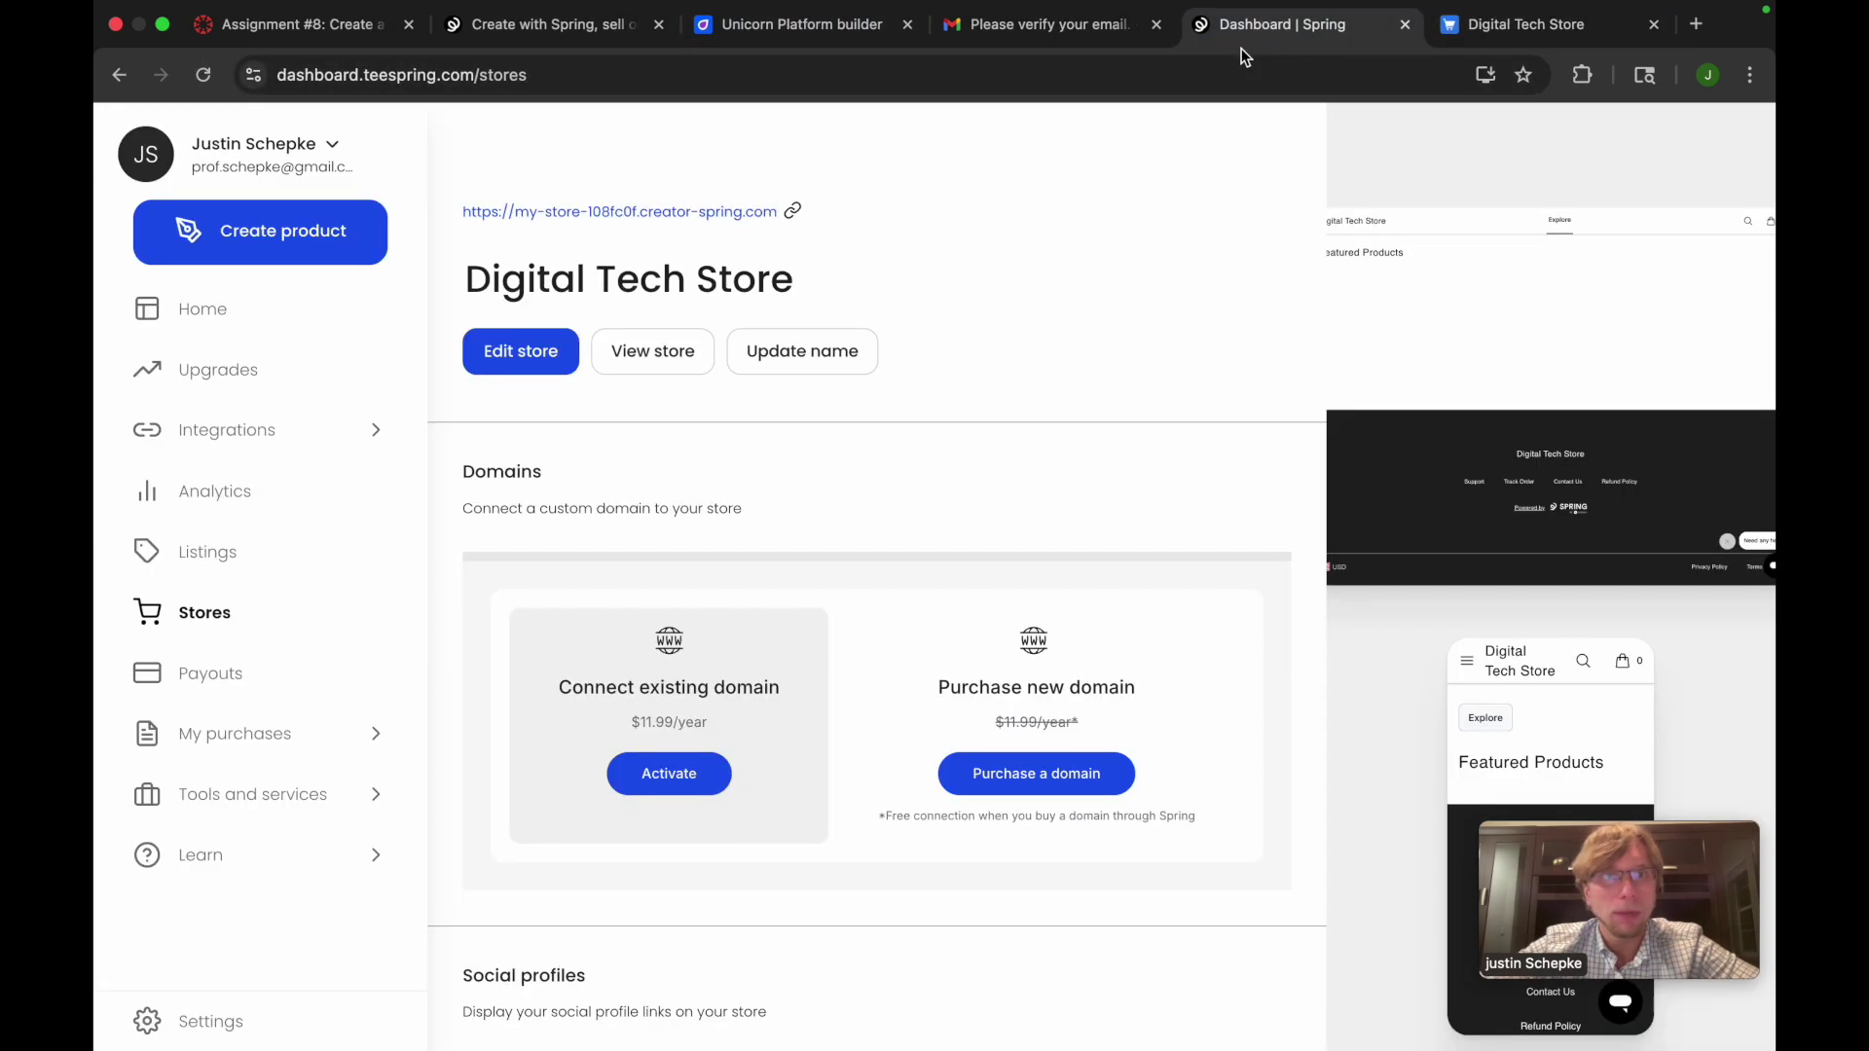
pyautogui.click(546, 353)
pyautogui.click(1723, 141)
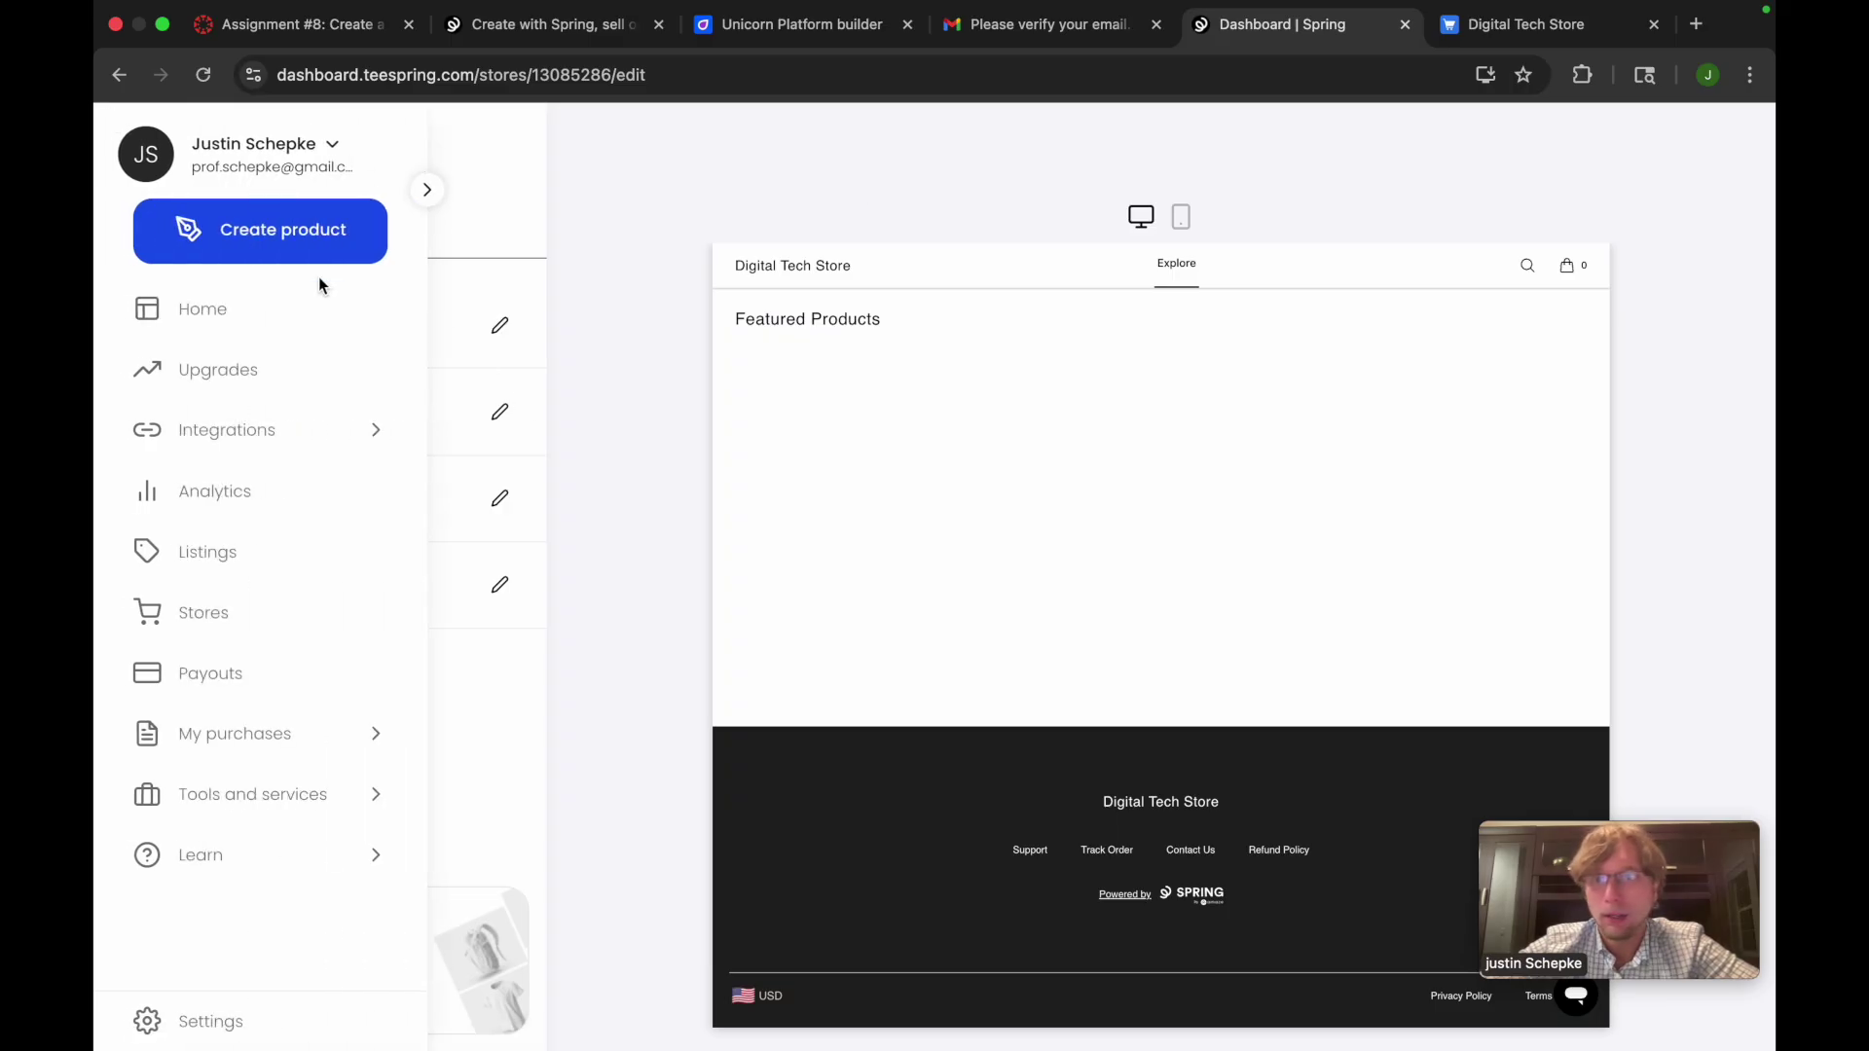
# Leave the store editor for the Stores page and begin creating a new product
pyautogui.click(417, 310)
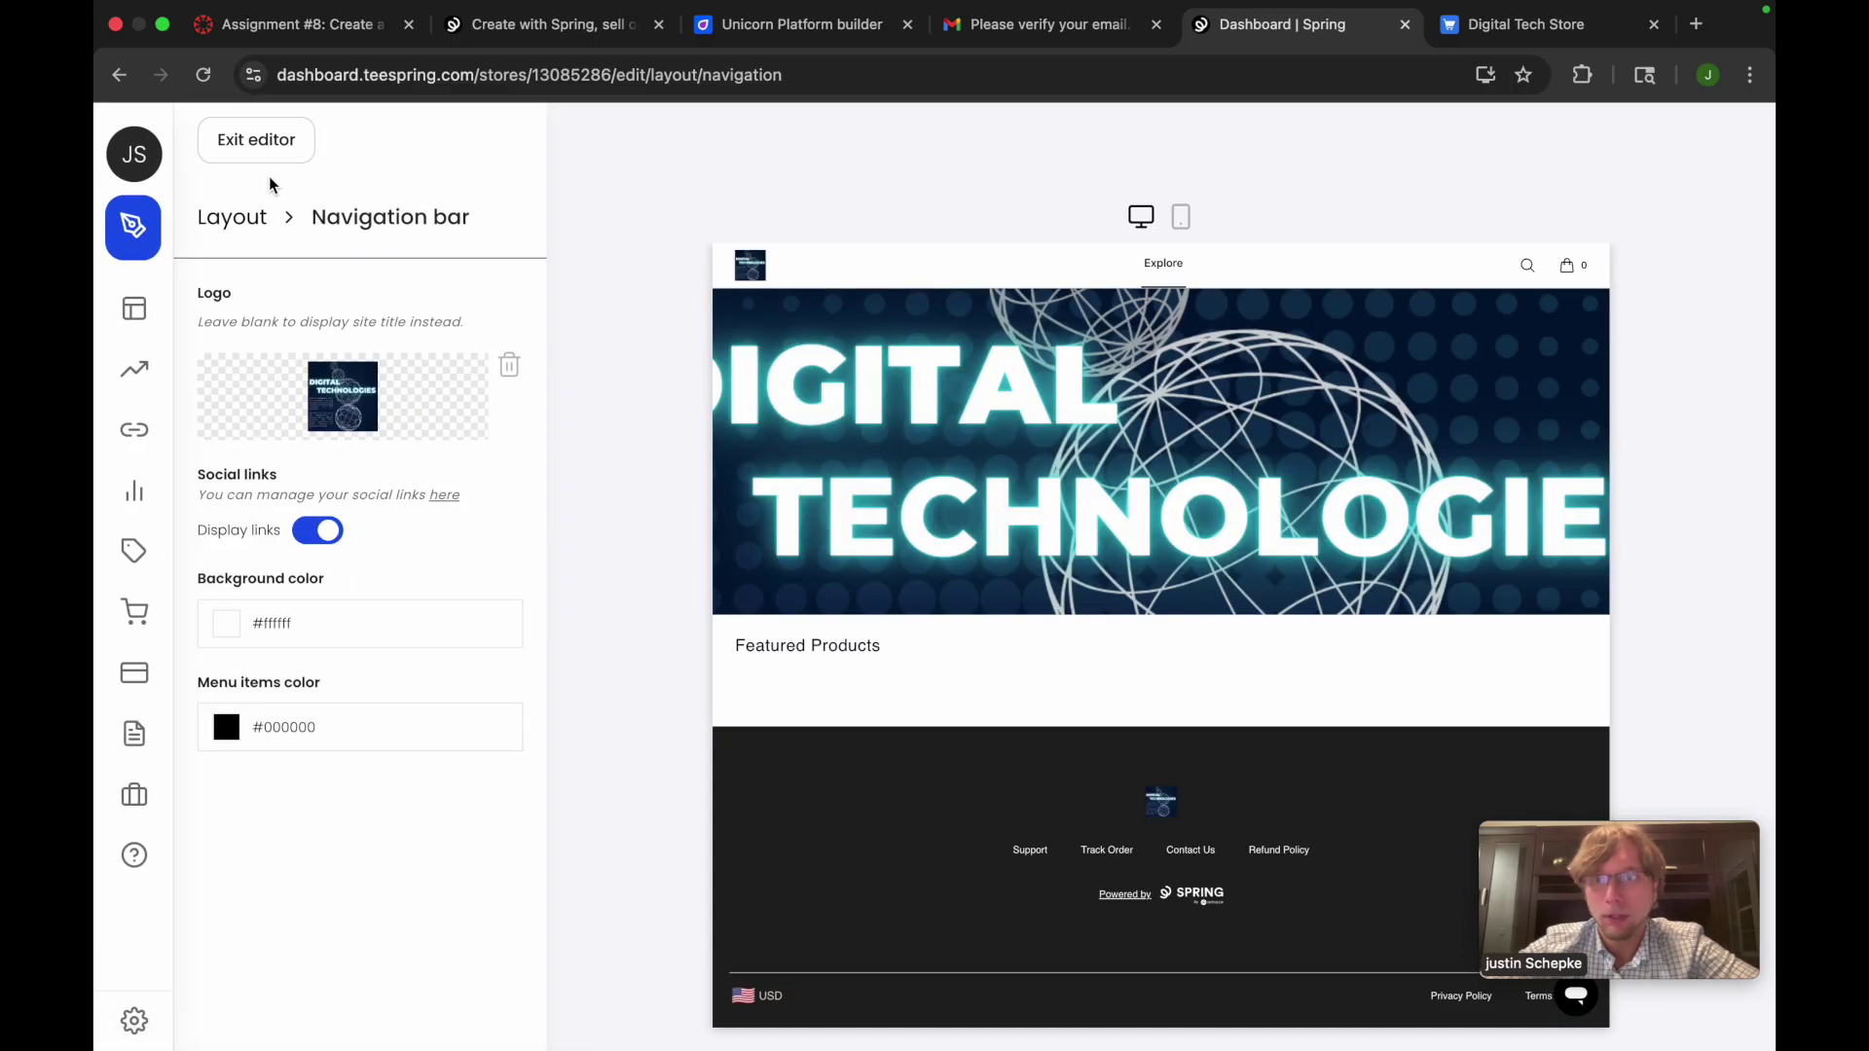
pyautogui.click(274, 158)
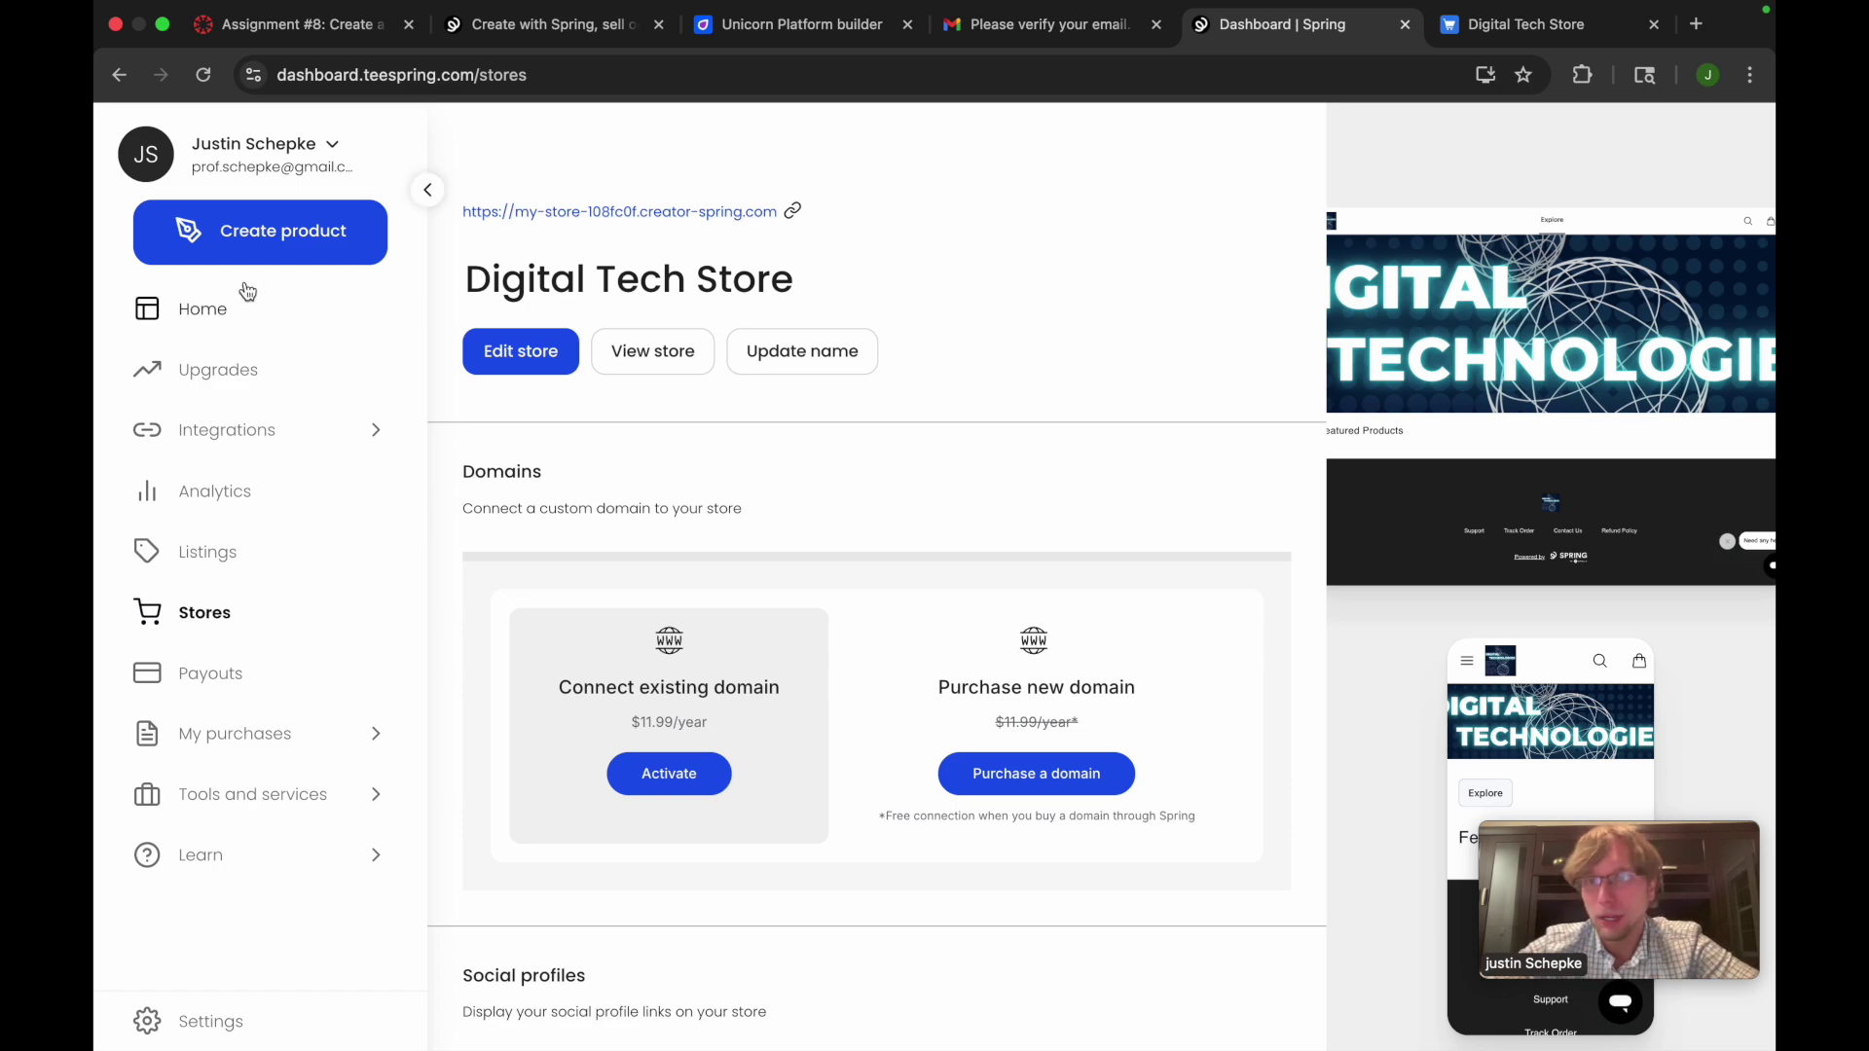
pyautogui.click(273, 255)
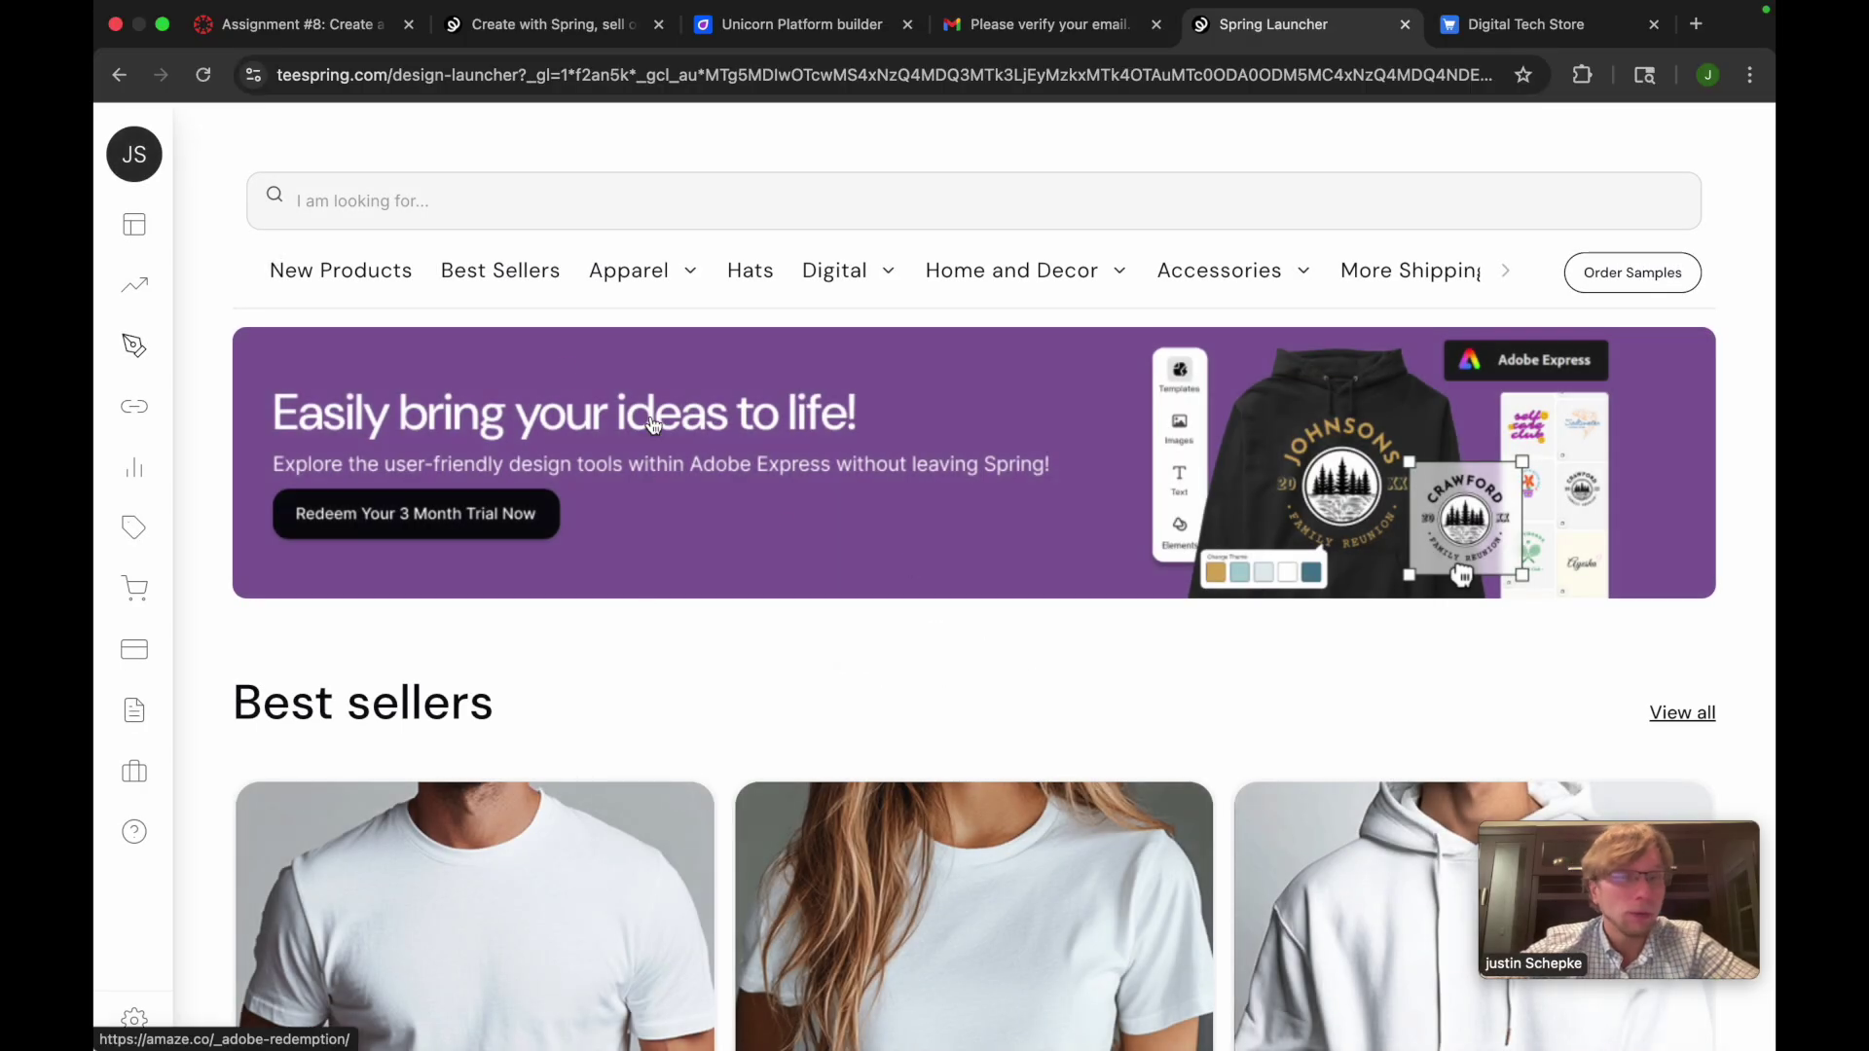
# Browse the product category menus and bring up the Hats catalog
pyautogui.moveTo(638, 275)
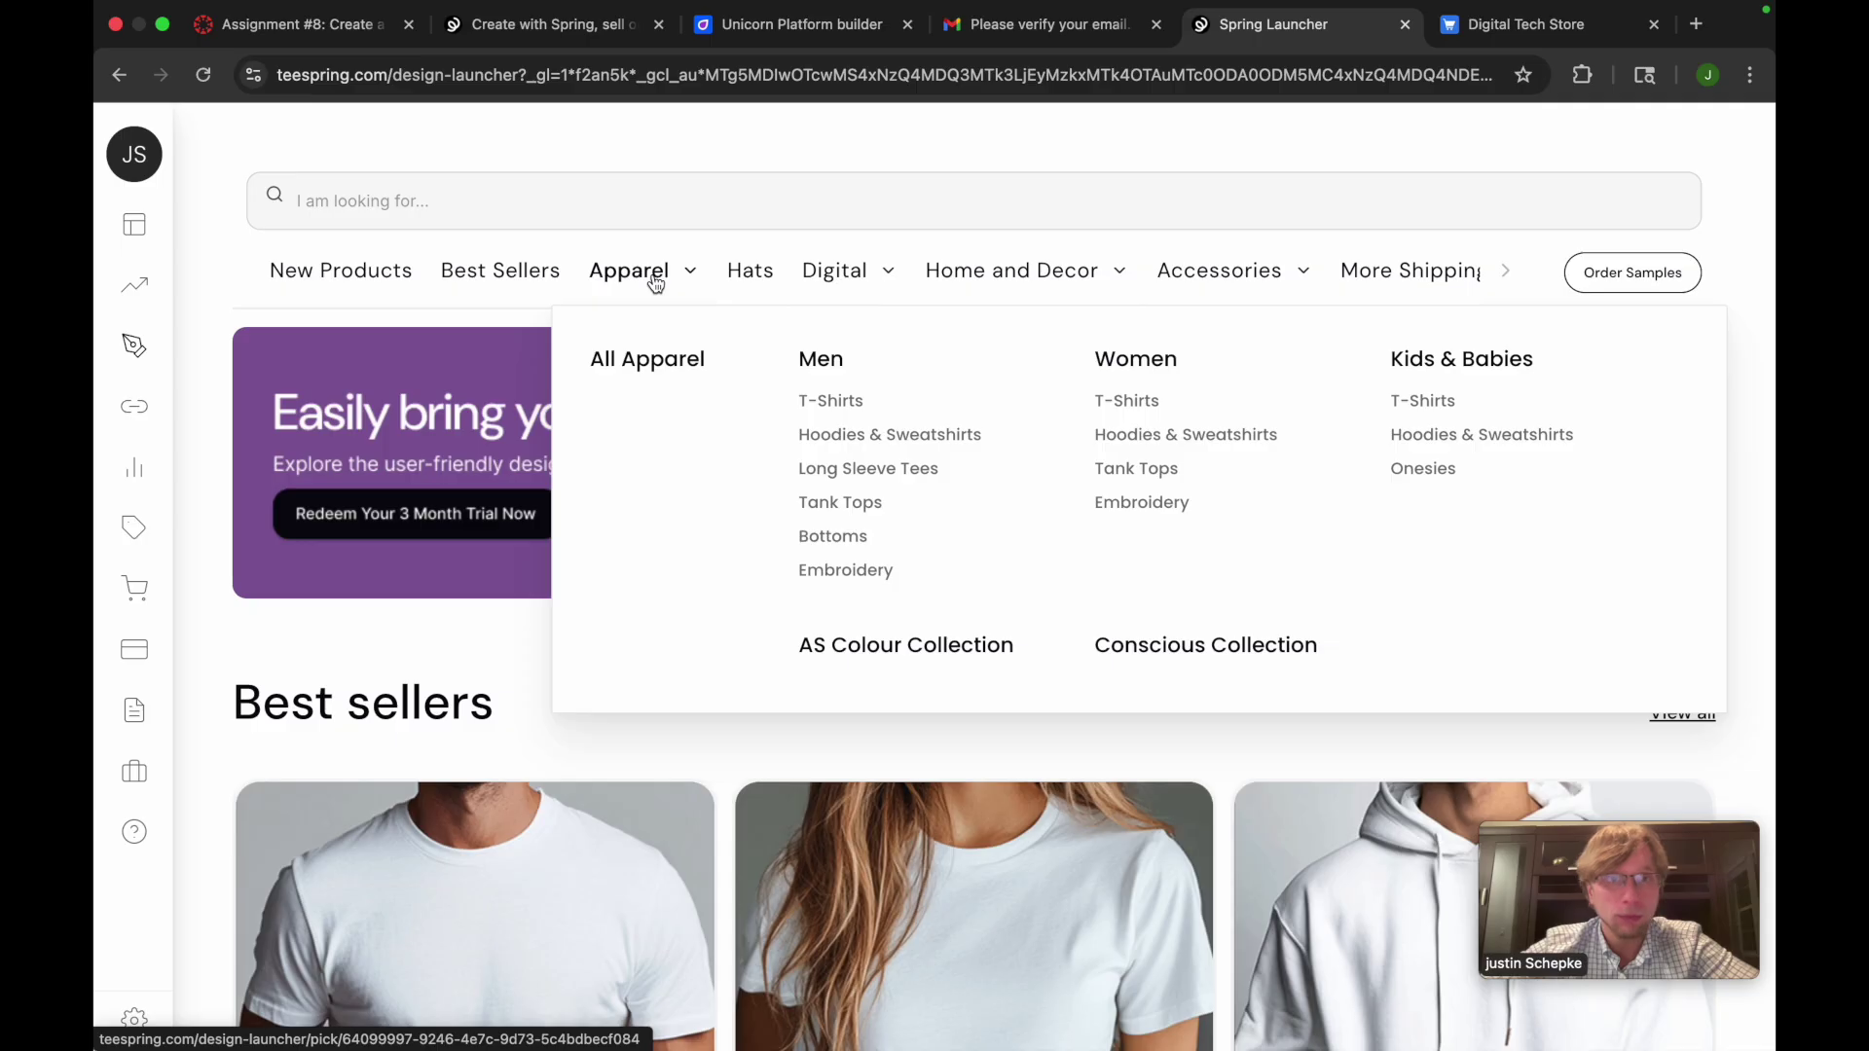
pyautogui.moveTo(838, 292)
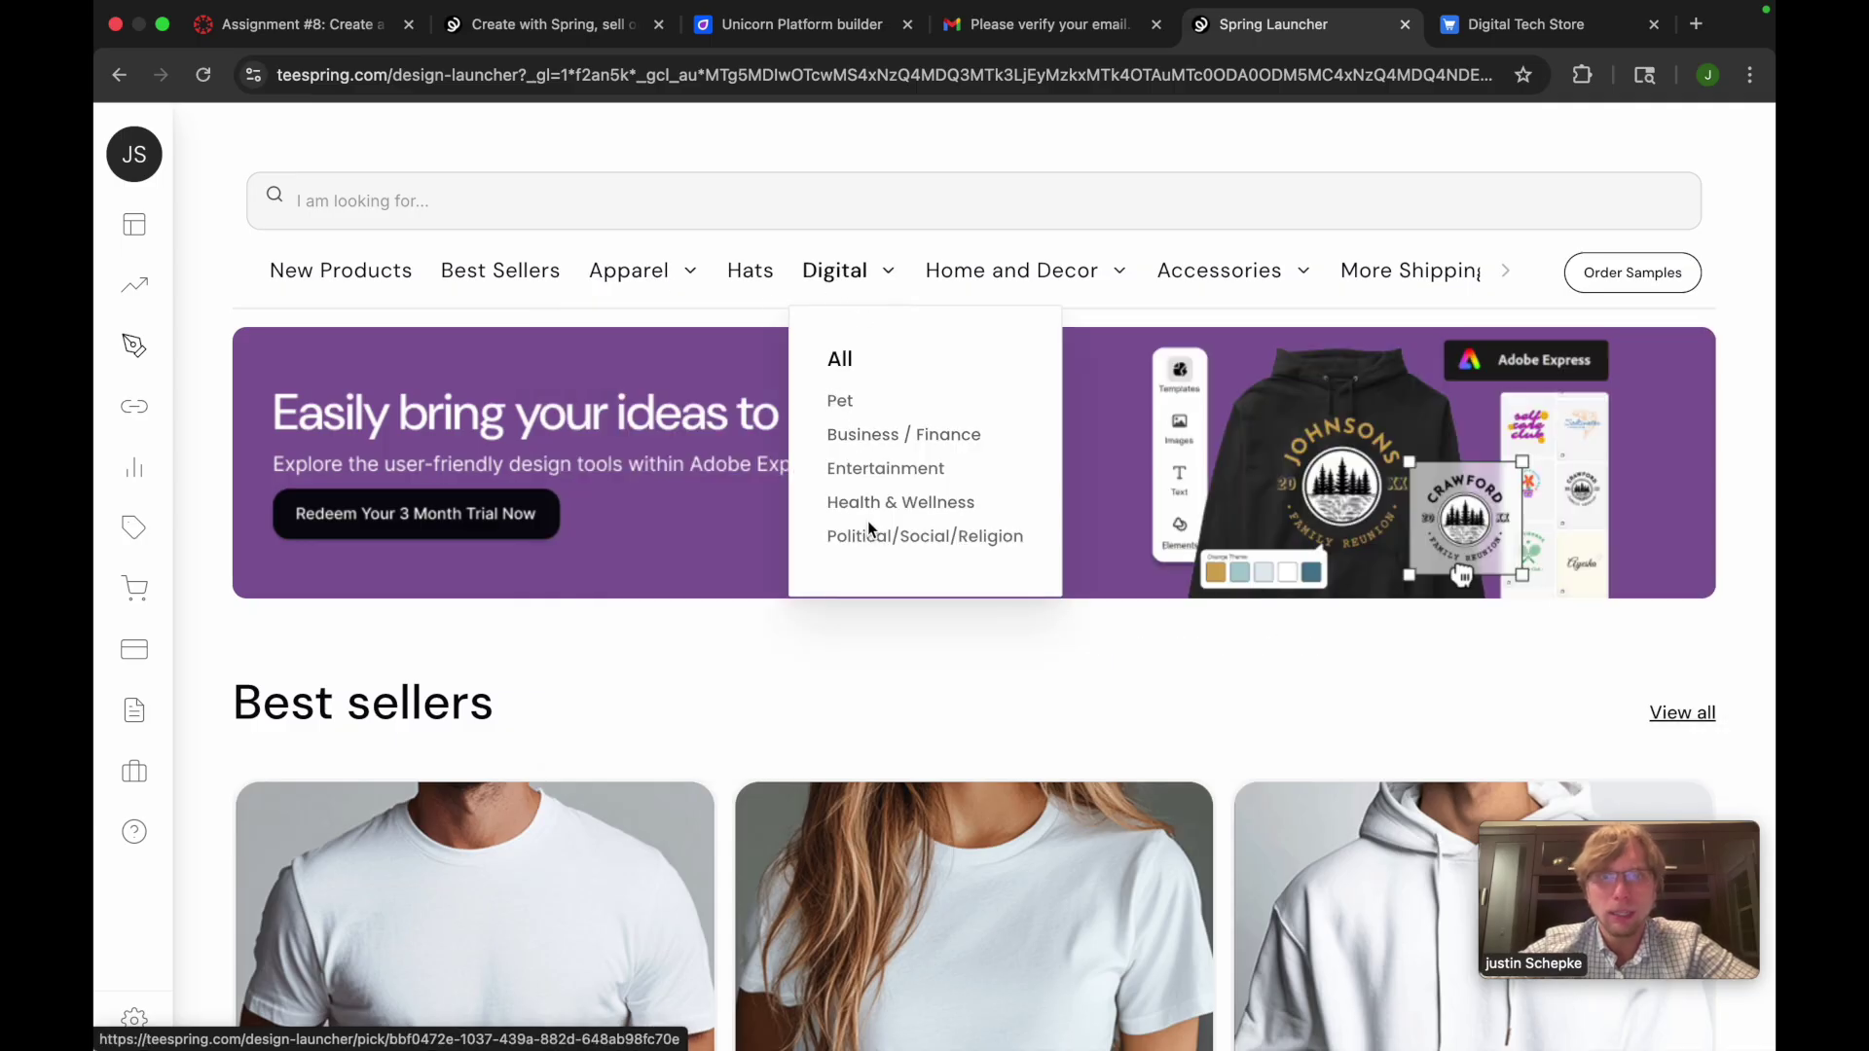
pyautogui.moveTo(1016, 272)
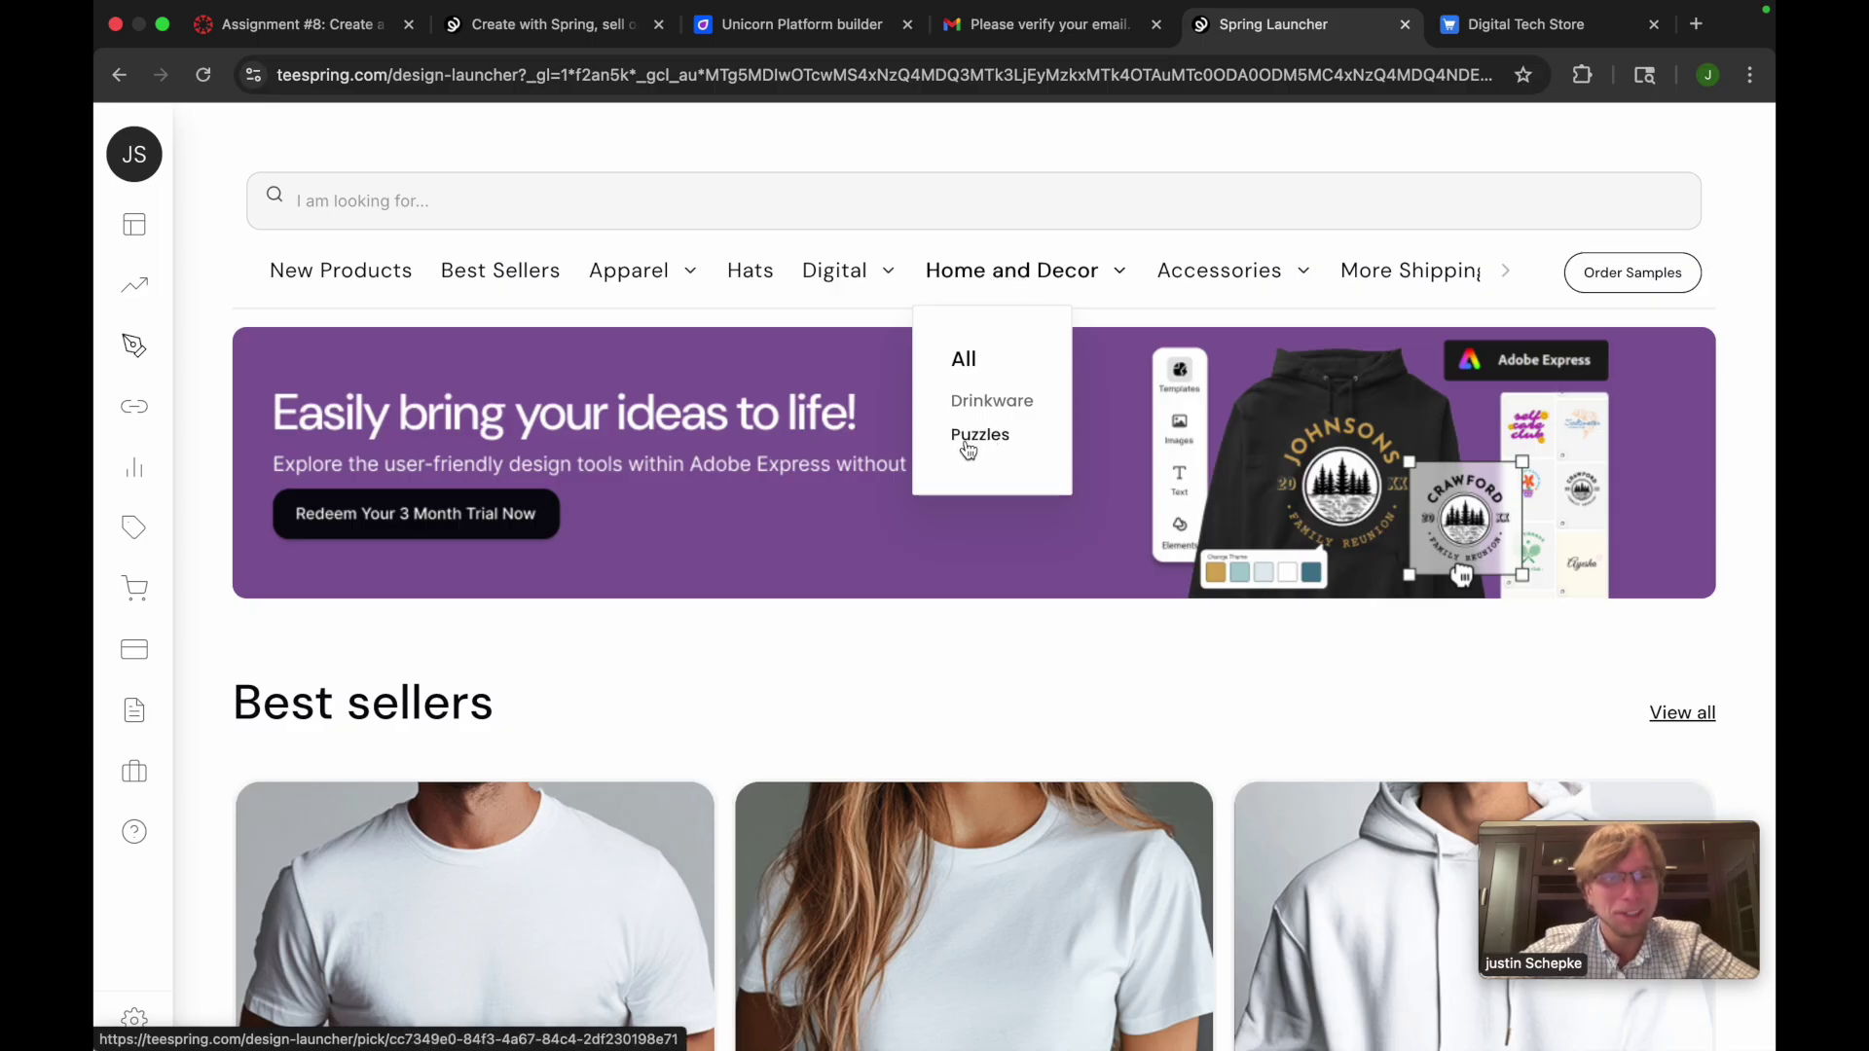
pyautogui.moveTo(1251, 274)
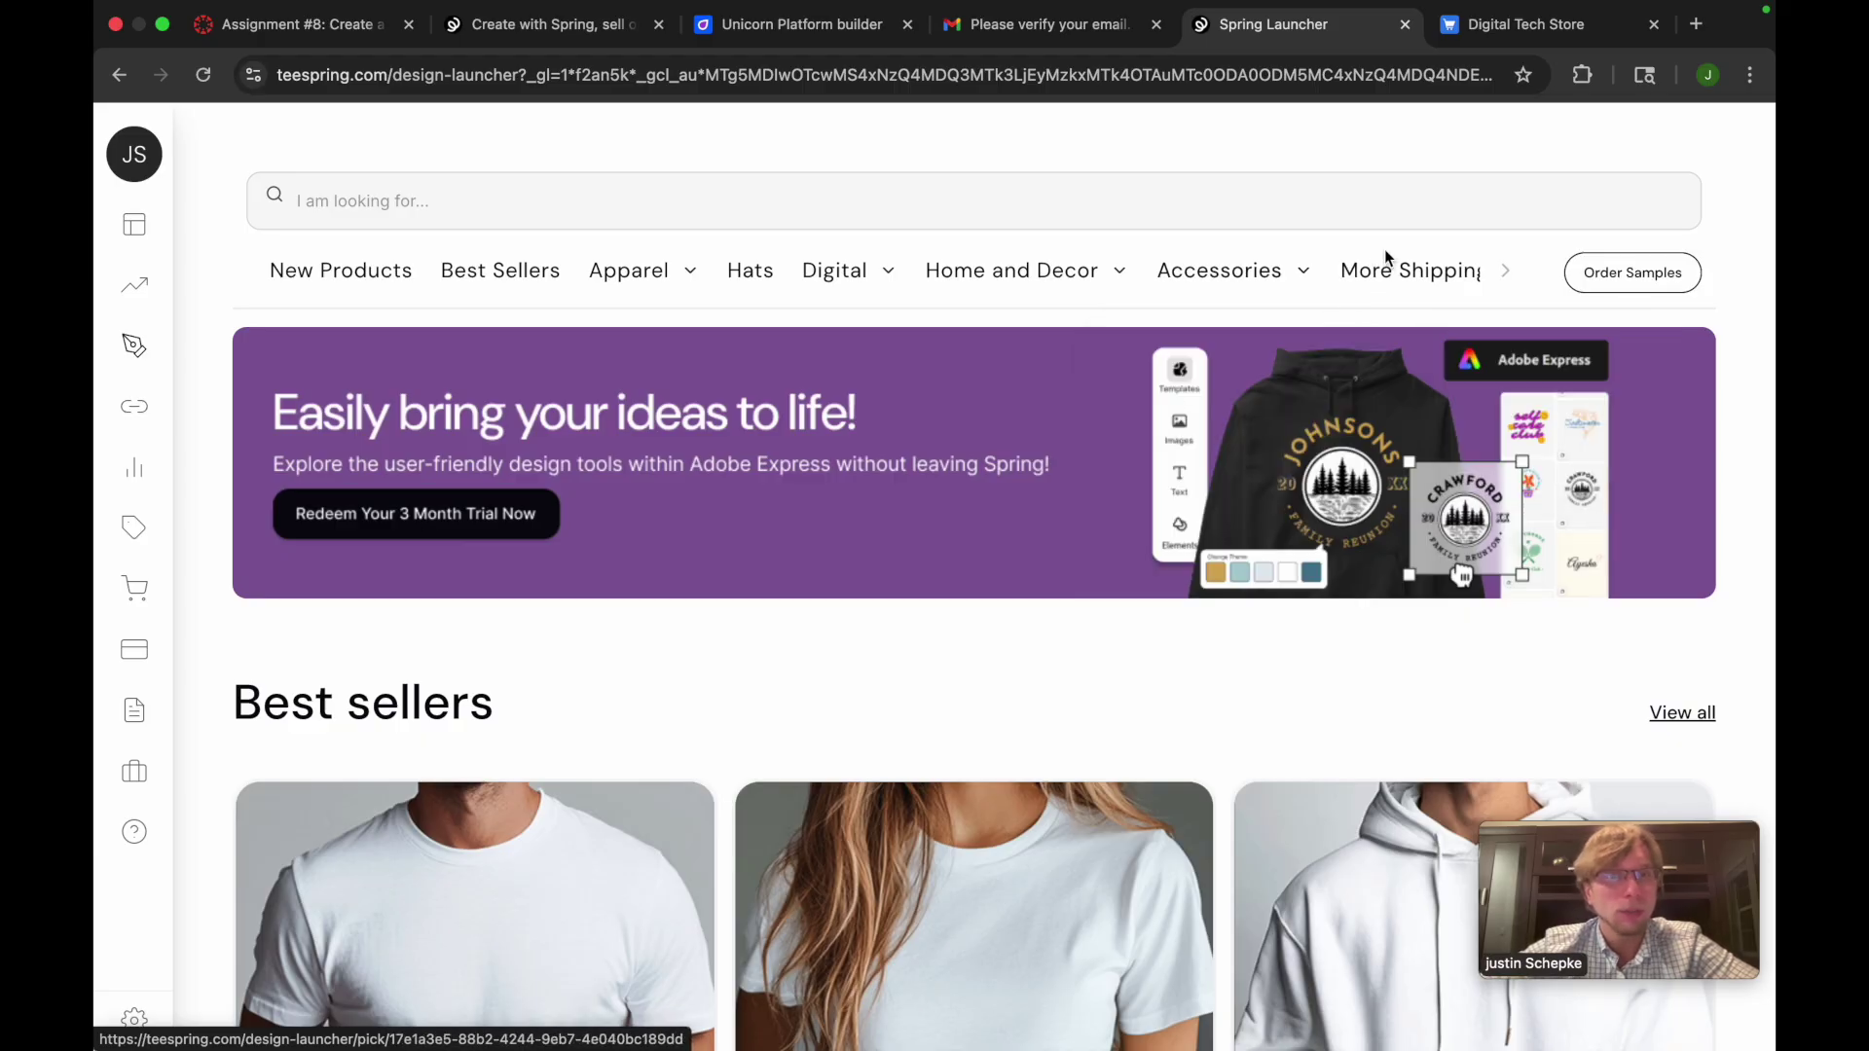
pyautogui.click(742, 274)
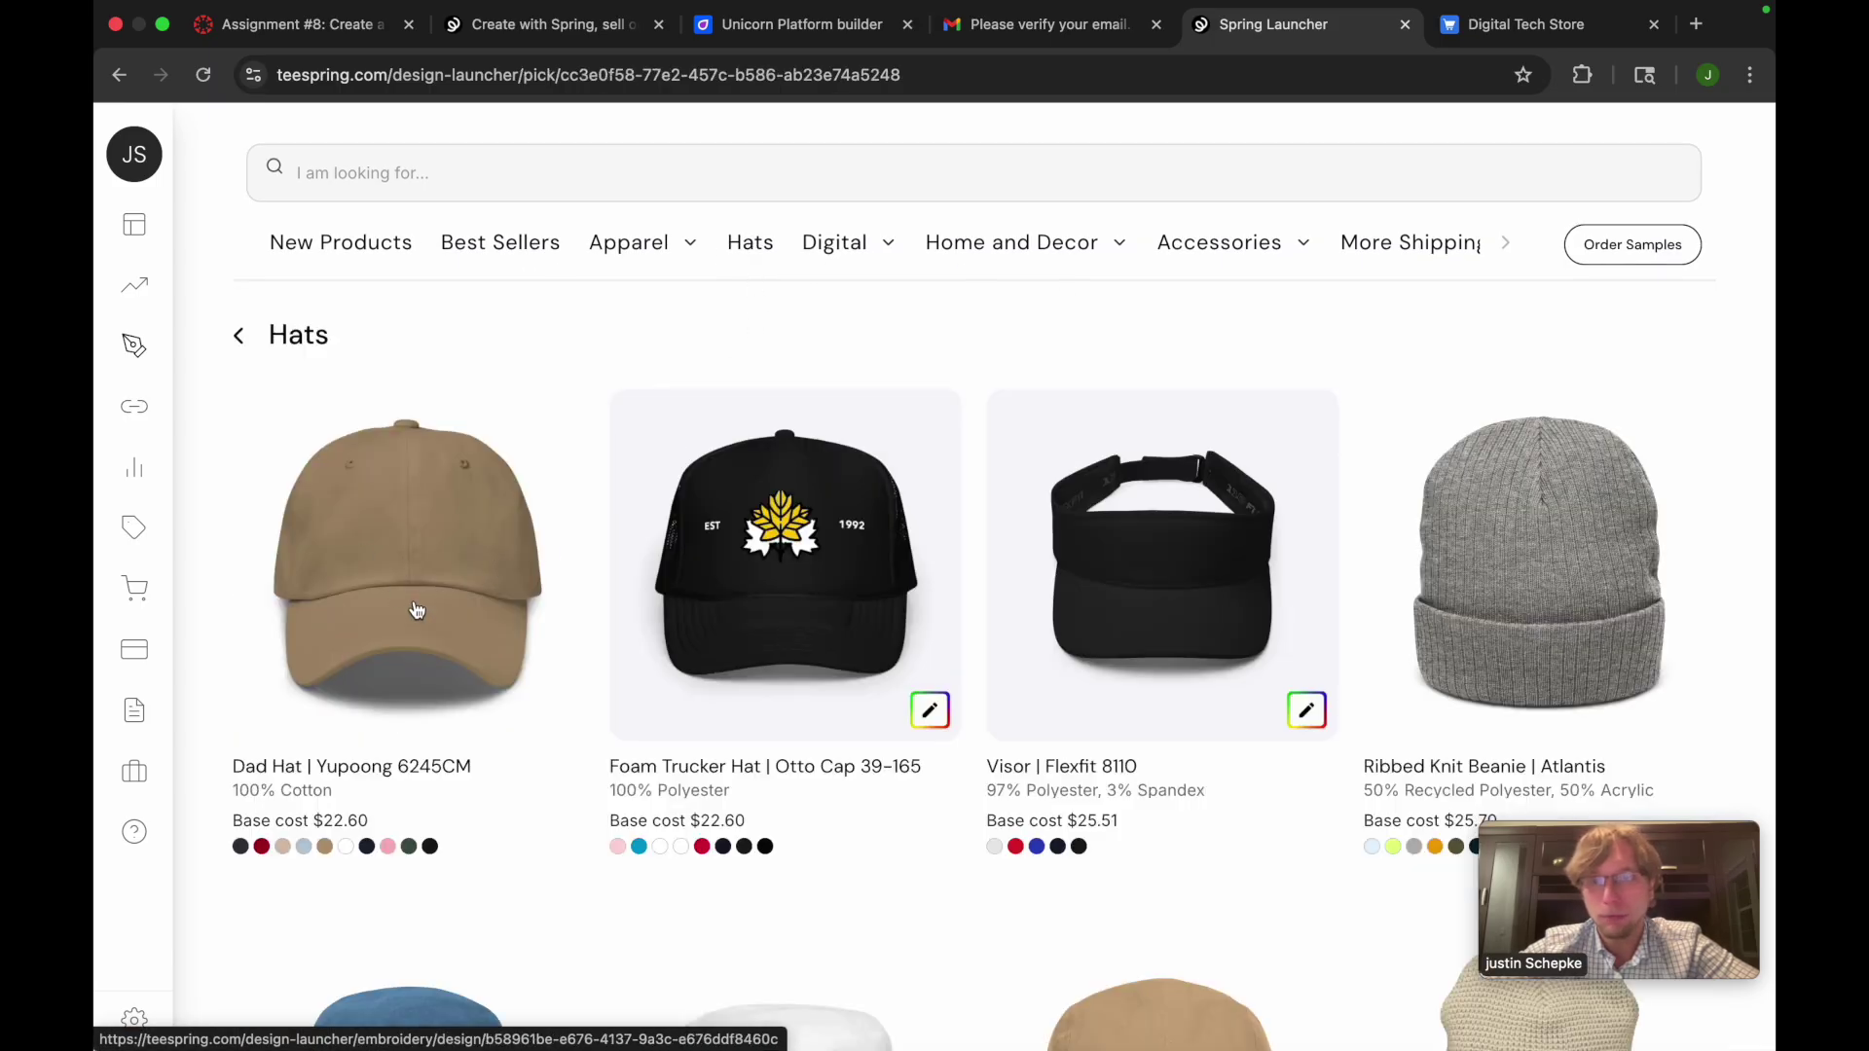
pyautogui.scroll(-3, 951, 730)
pyautogui.scroll(3, 935, 730)
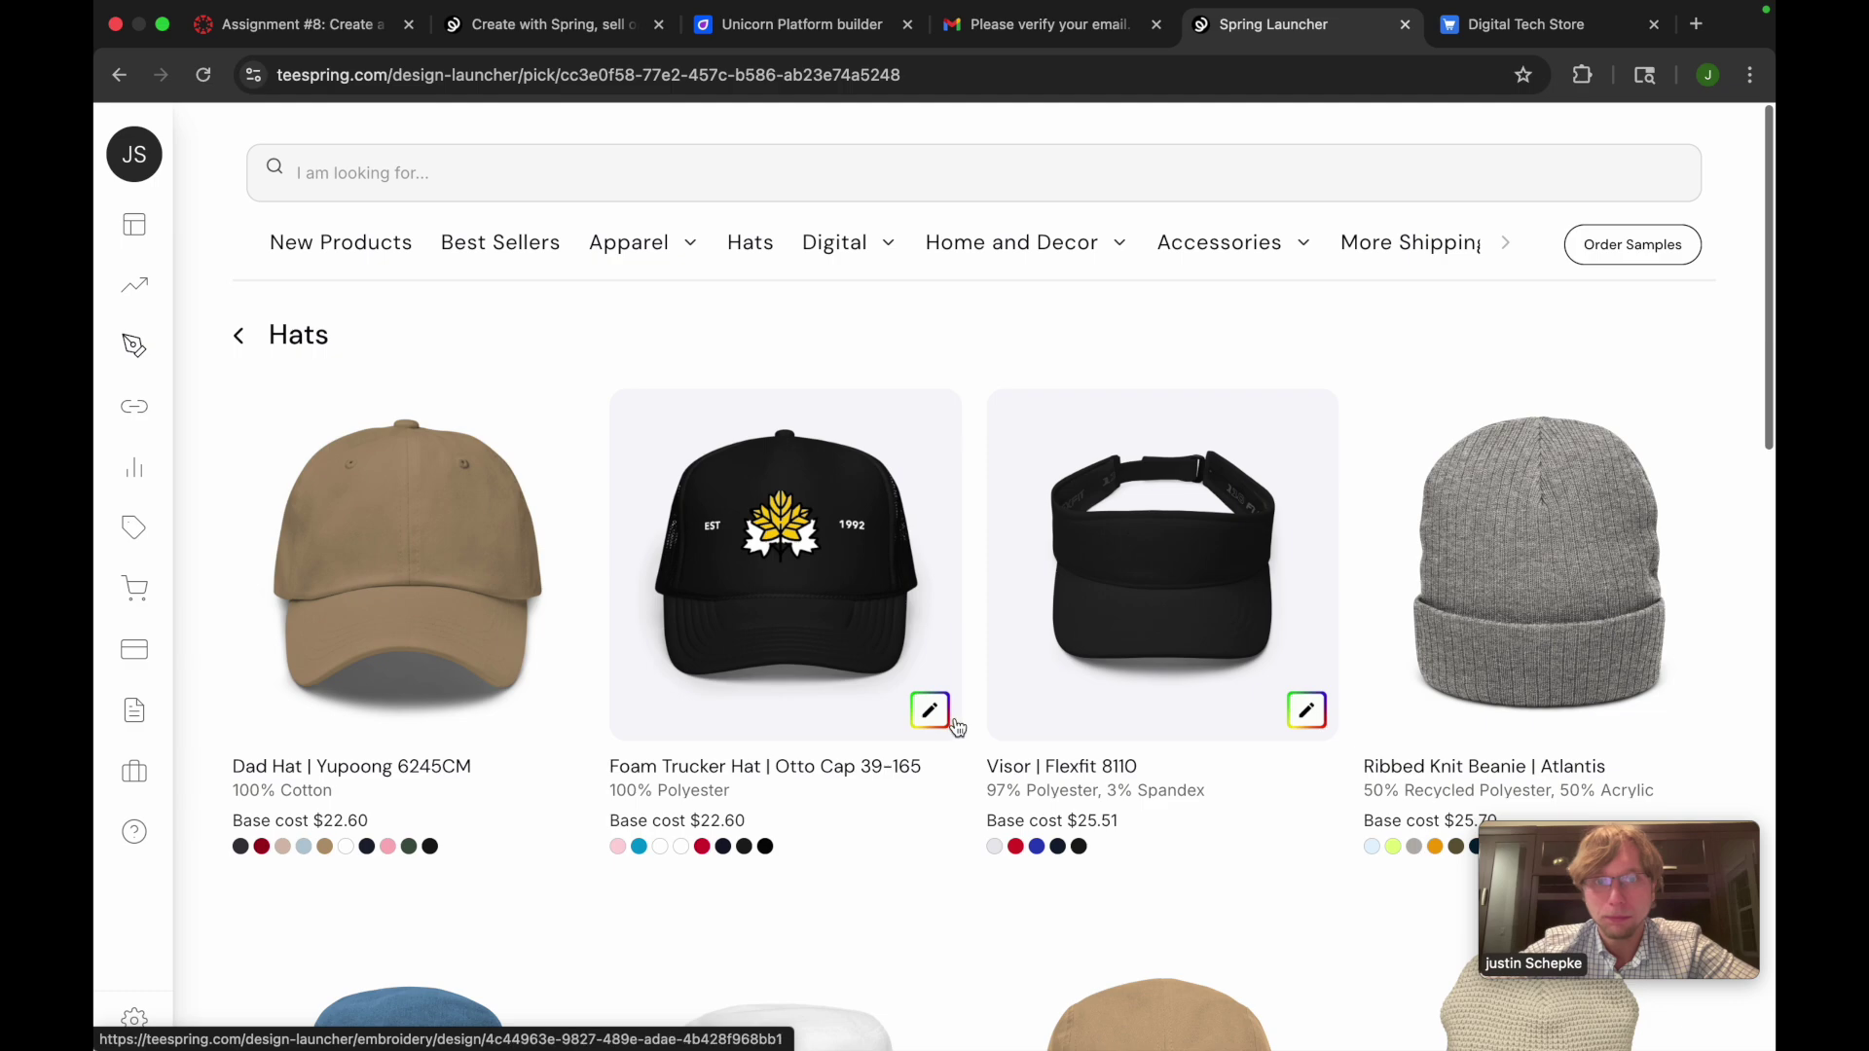
# Start a Foam Trucker Hat design and upload Assignment 1 Image.png as its logo
pyautogui.click(718, 607)
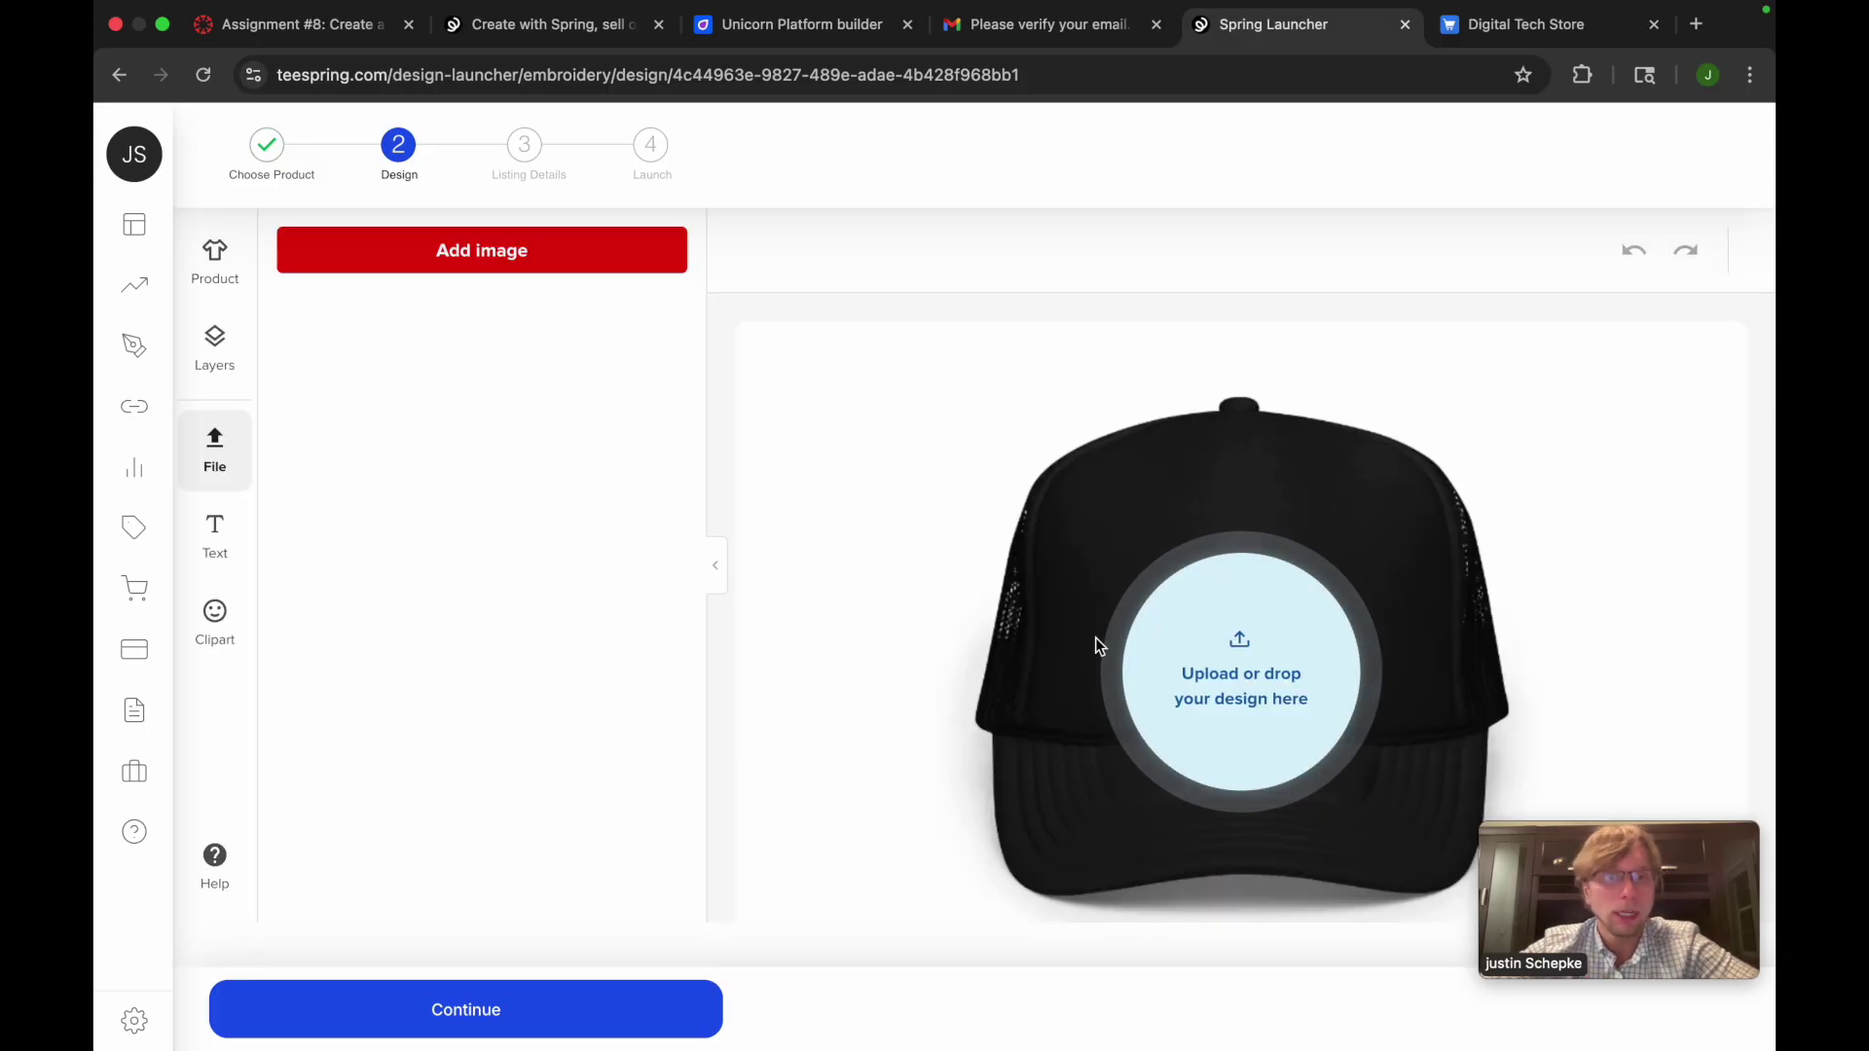
pyautogui.click(1211, 699)
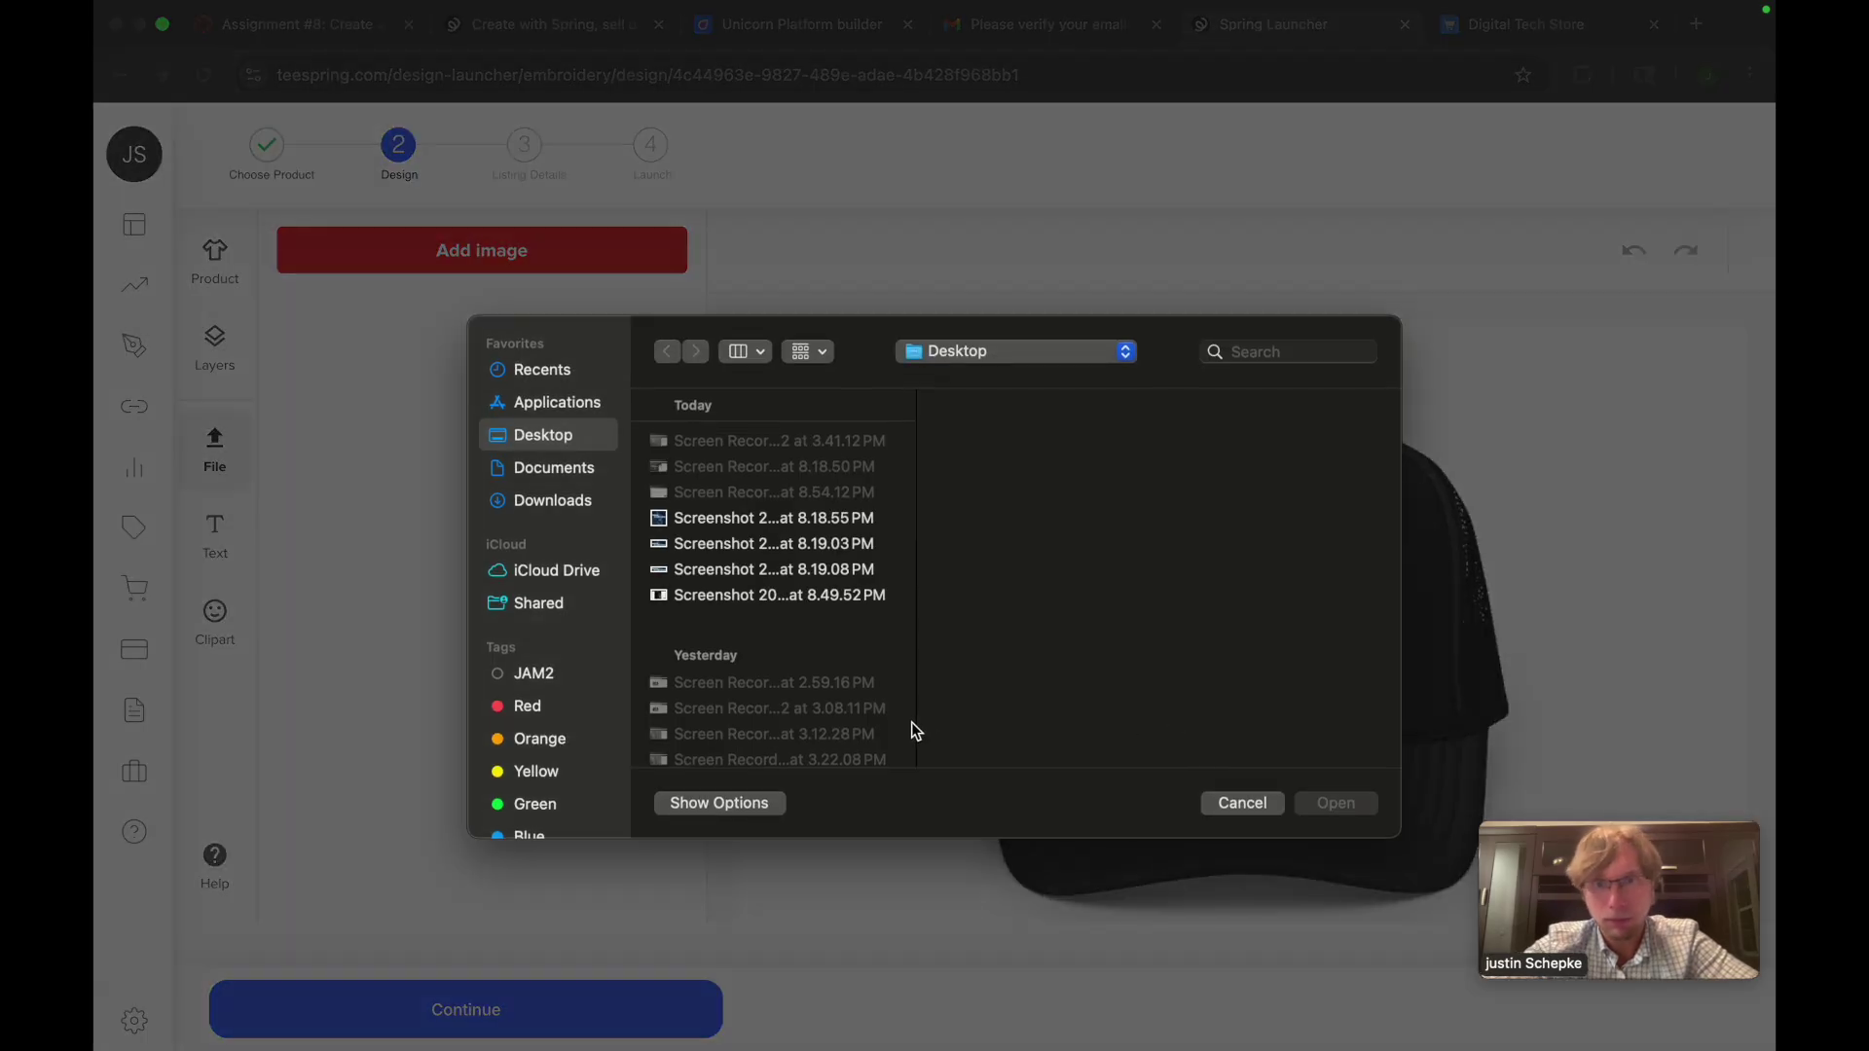
pyautogui.click(550, 372)
pyautogui.click(697, 440)
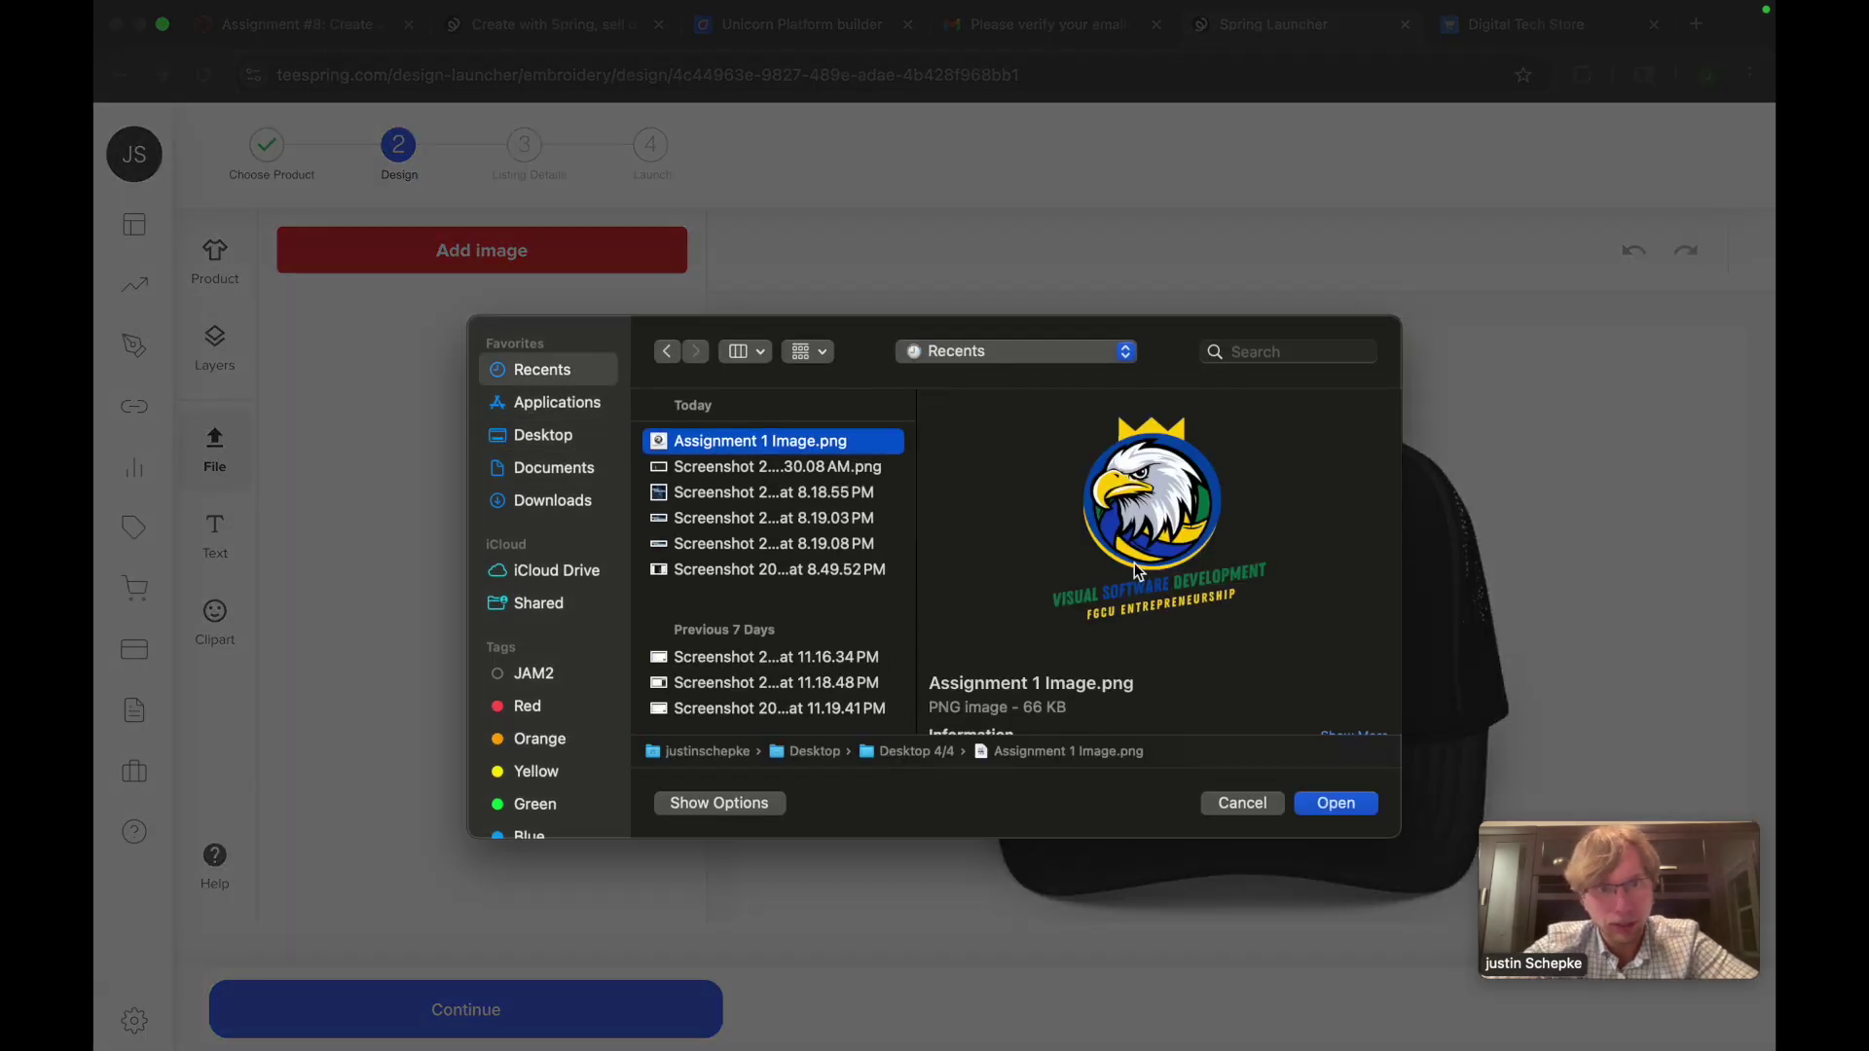
pyautogui.click(1319, 801)
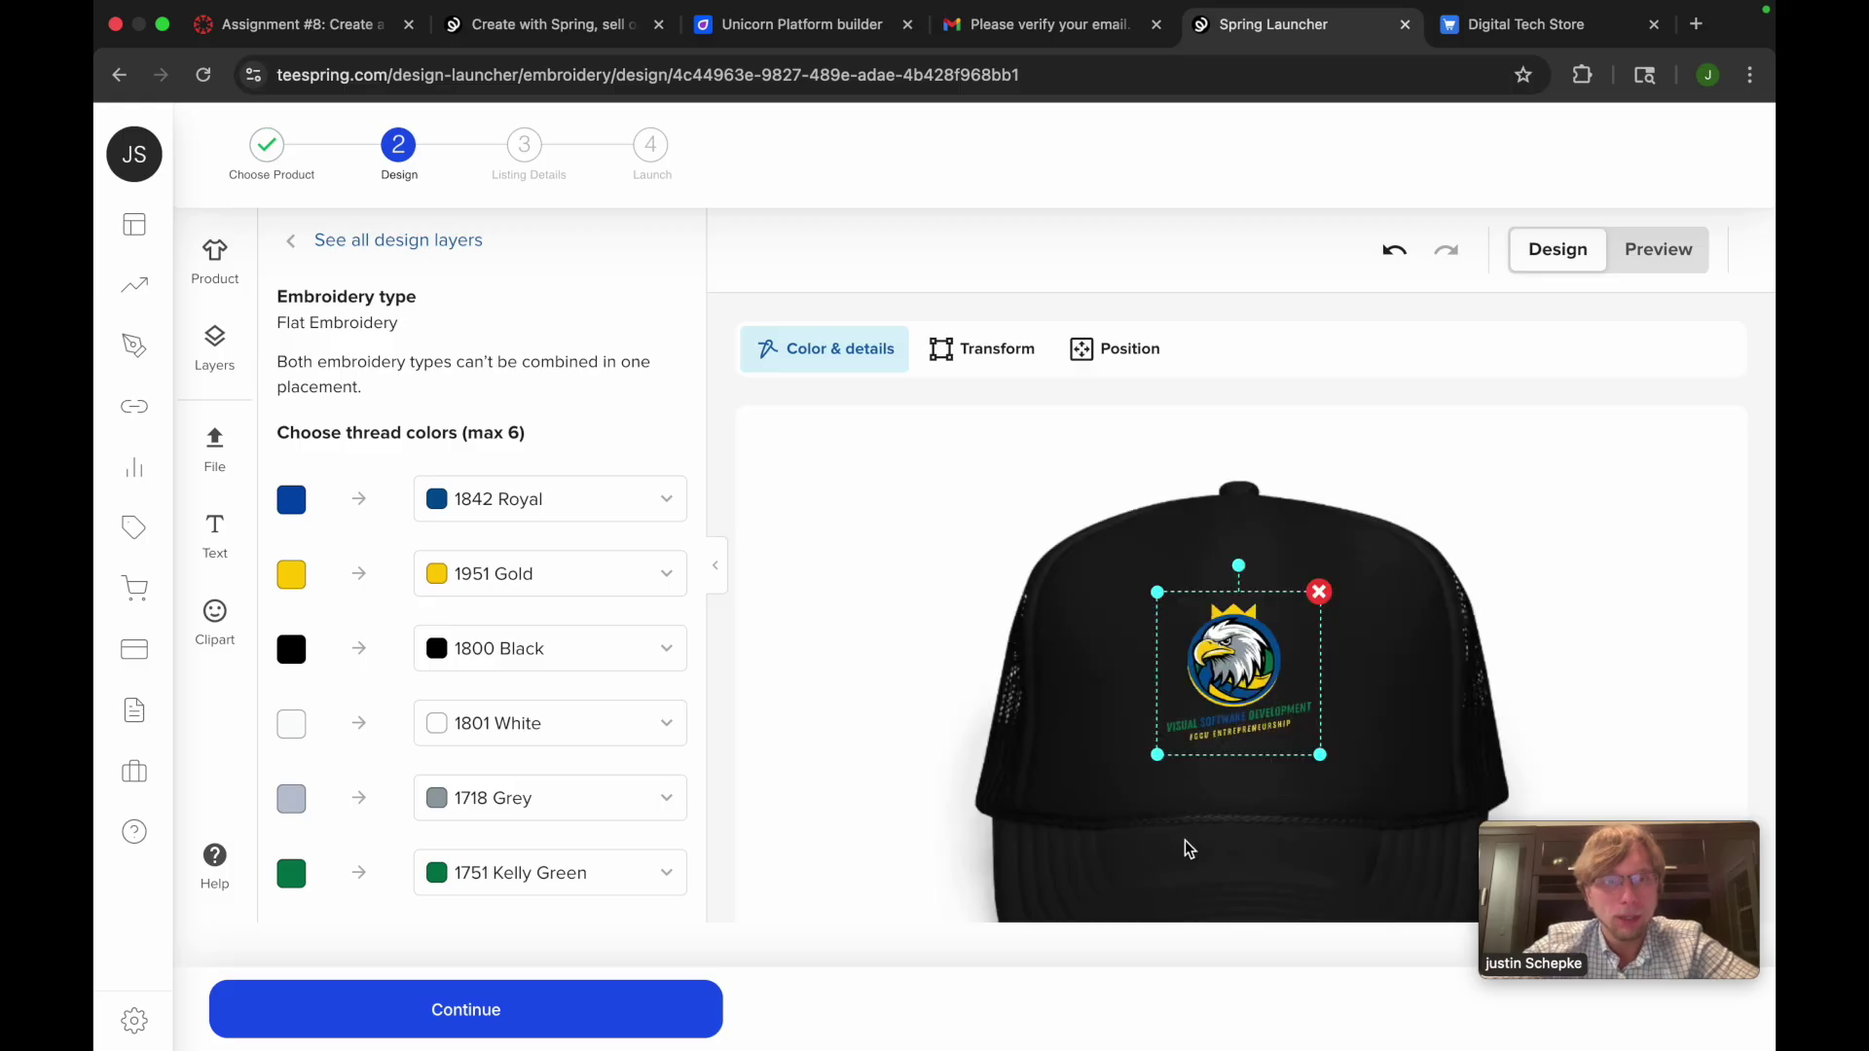
# Enlarge the eagle logo to fill the cap's embroidery area
pyautogui.scroll(-2, 1189, 845)
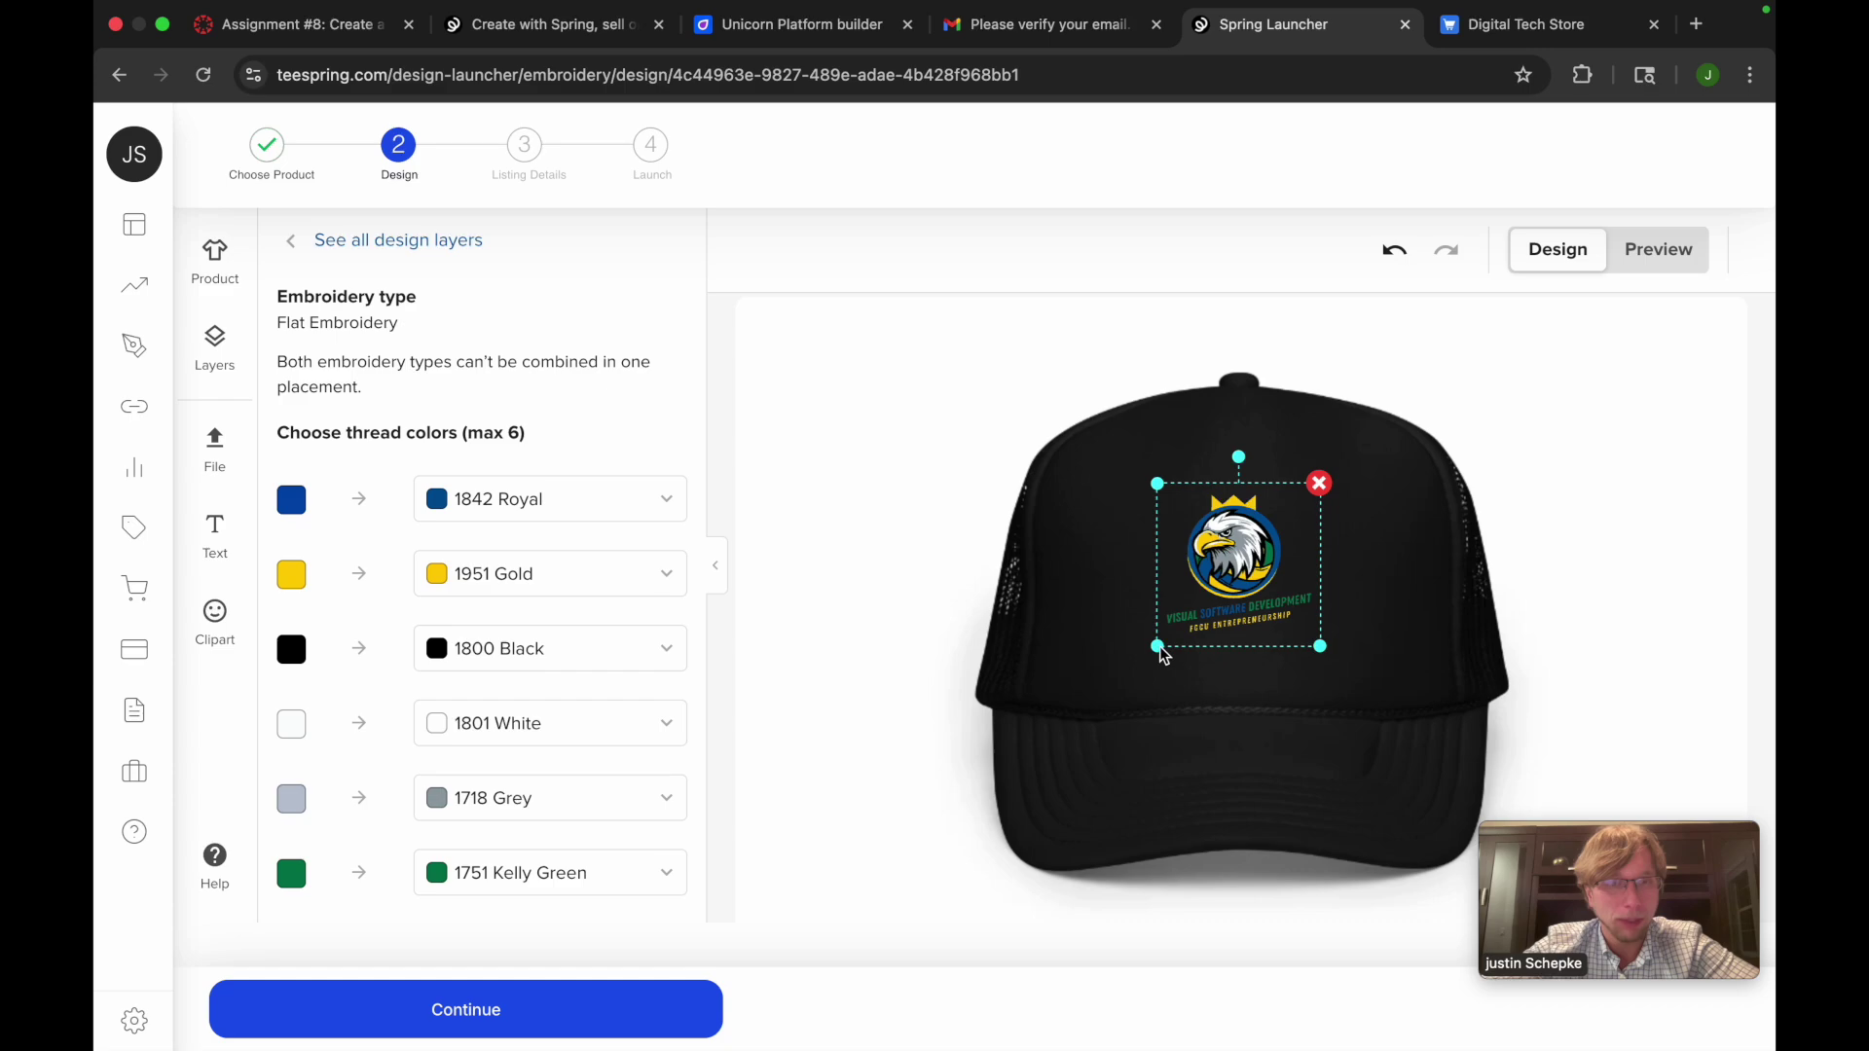
pyautogui.moveTo(1165, 656)
pyautogui.mouseDown()
pyautogui.moveTo(1096, 735)
pyautogui.moveTo(1041, 750)
pyautogui.moveTo(1160, 650)
pyautogui.mouseUp()
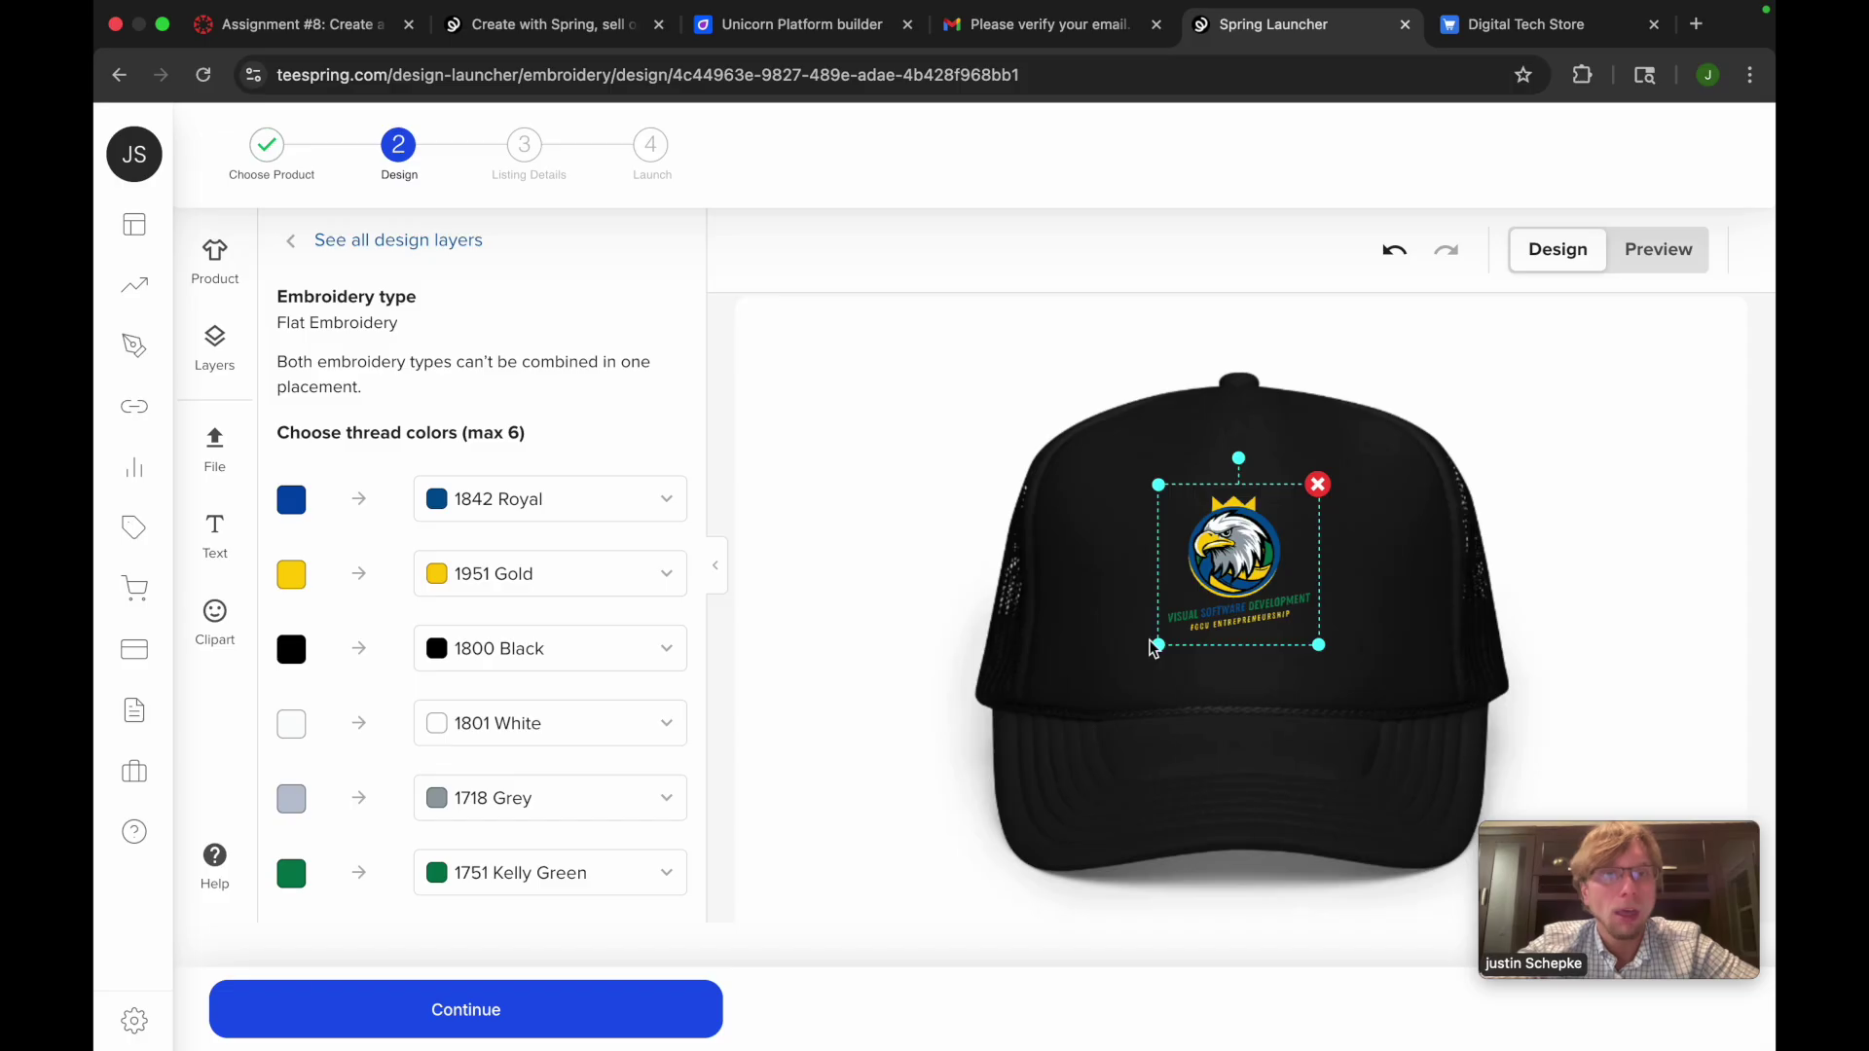
pyautogui.click(1100, 696)
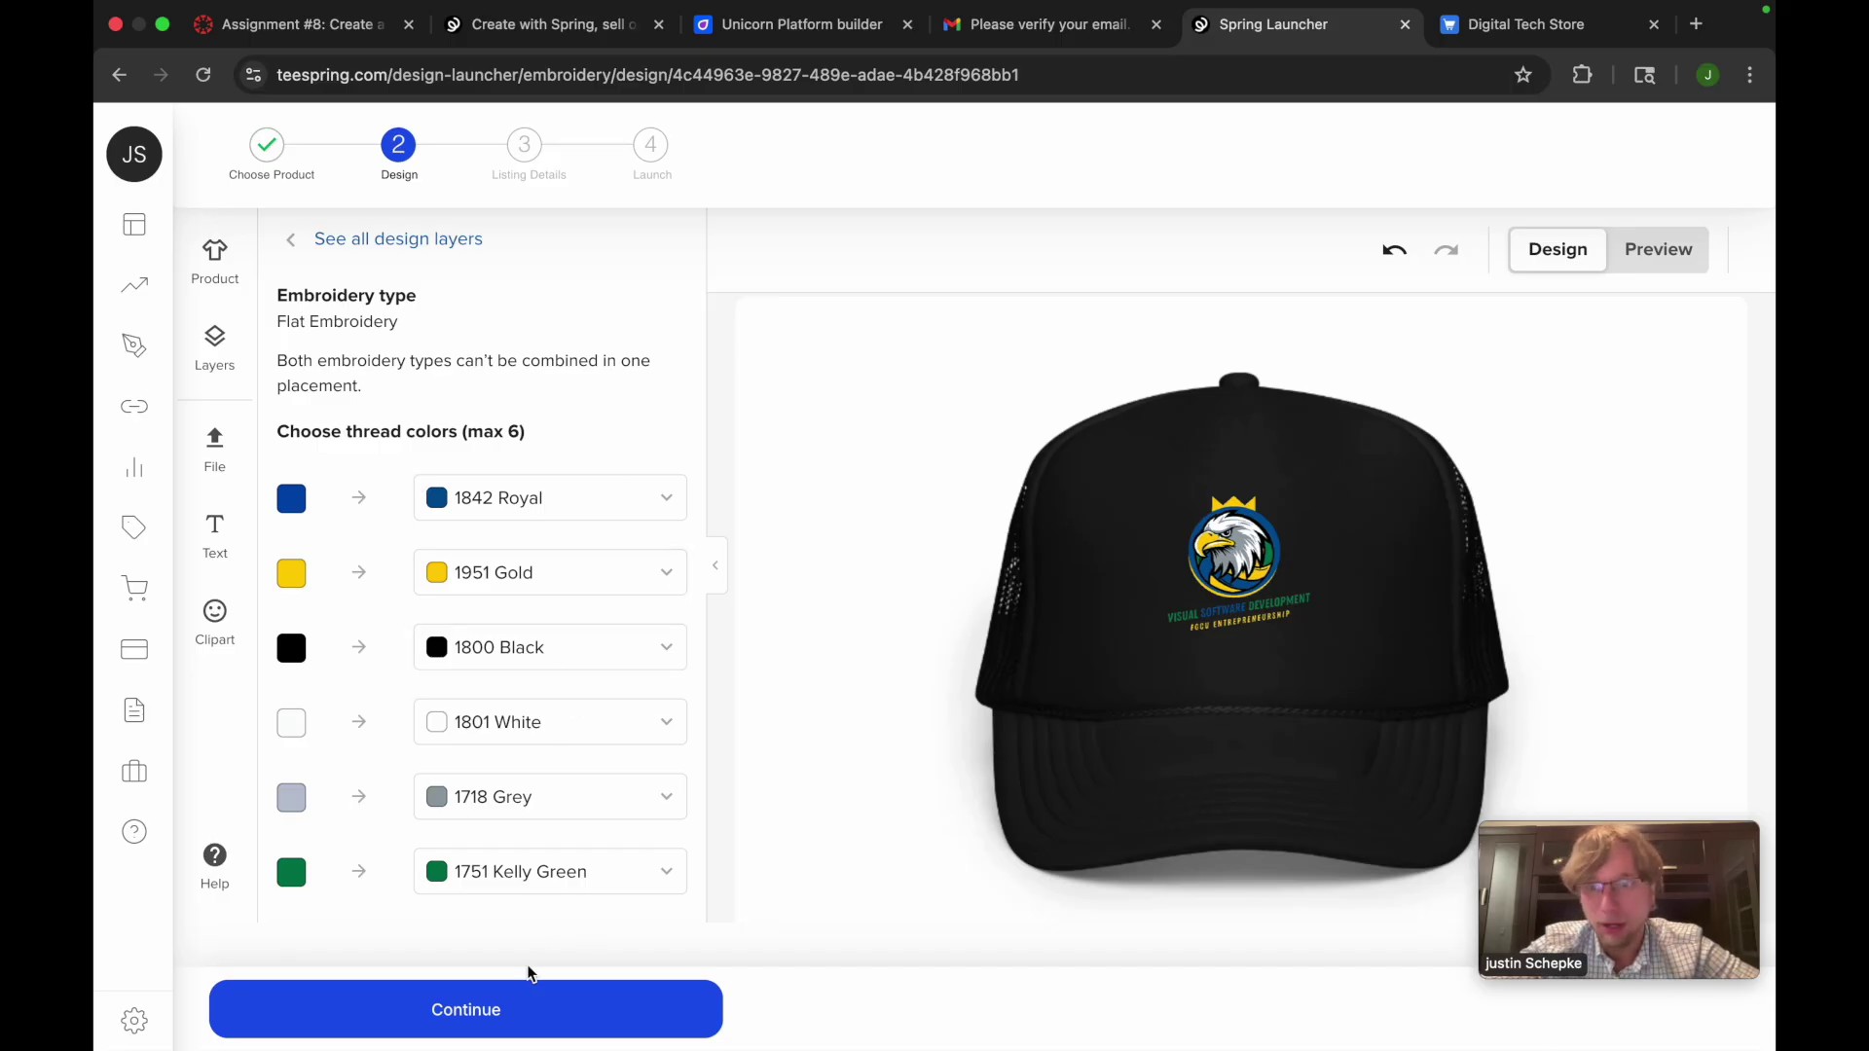
# Title the listing 'Digital Tech Hat' with a short description, fixing the 'Digtal' typo
pyautogui.click(504, 1006)
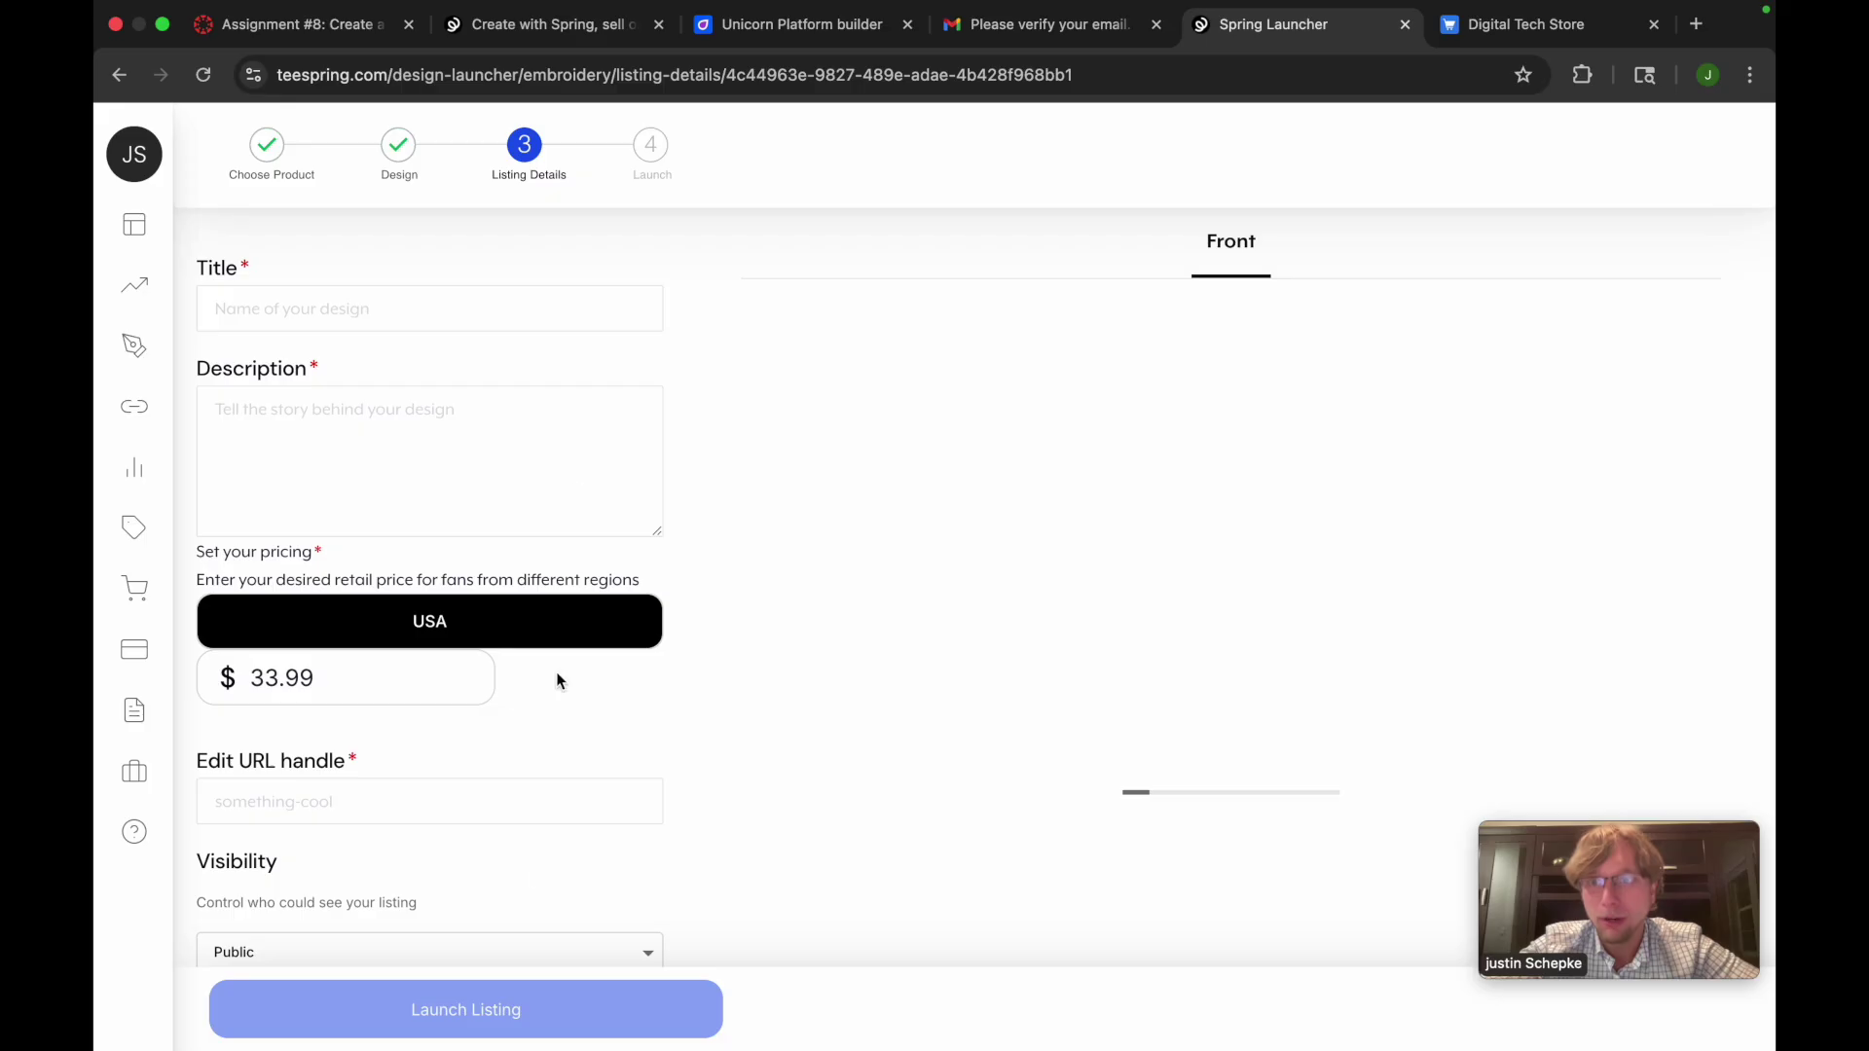
pyautogui.write('D')
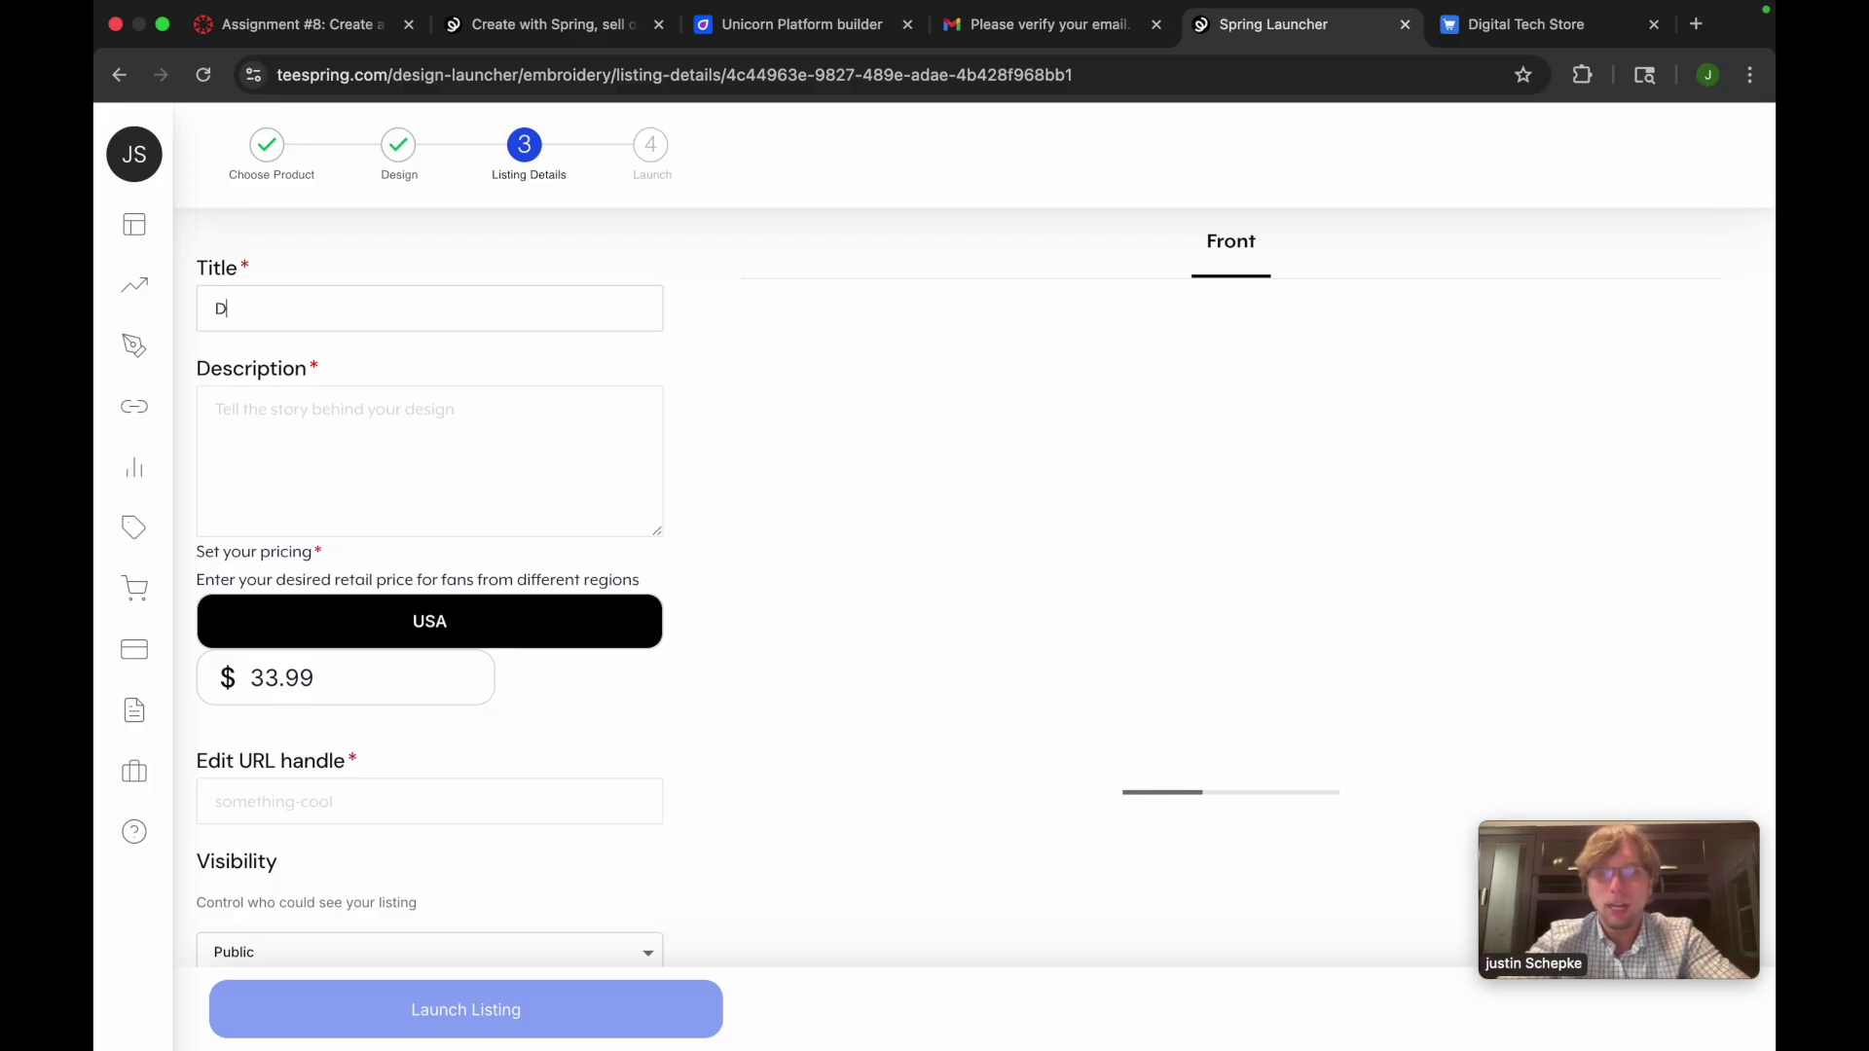
pyautogui.write('igital Tech HatTHis ')
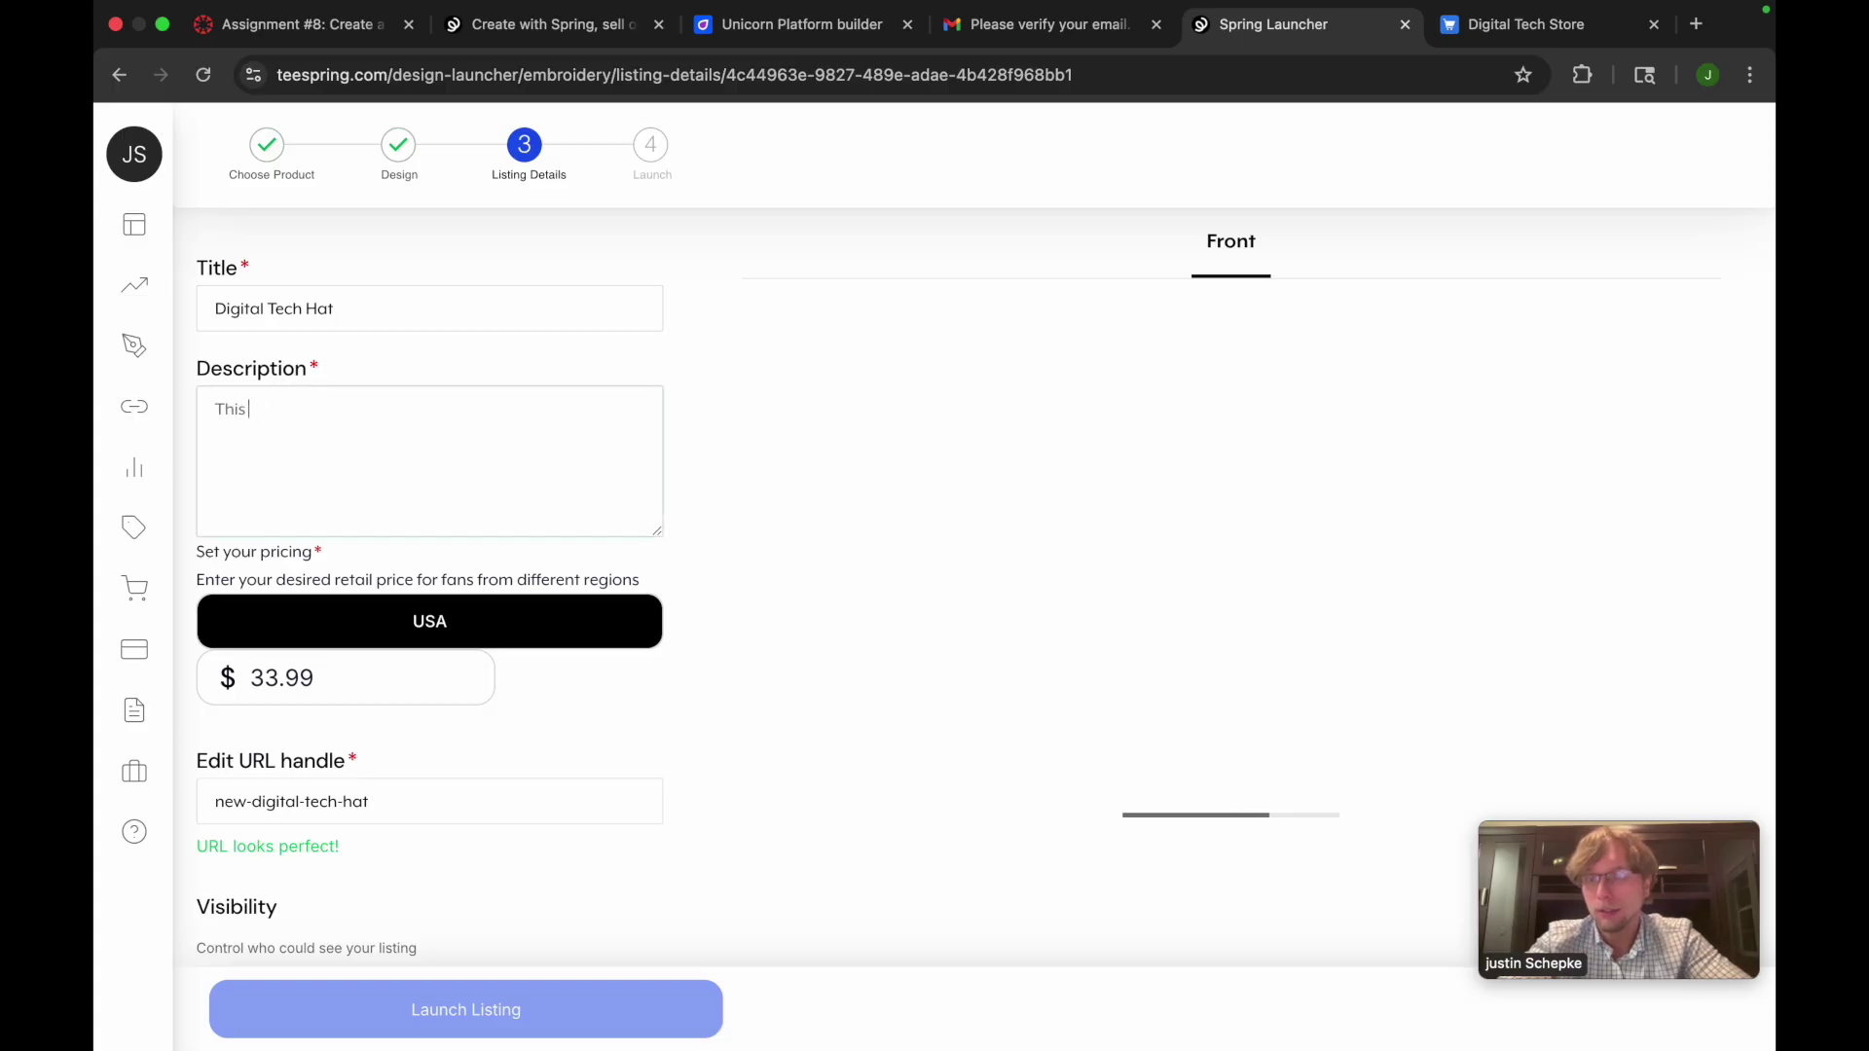
pyautogui.write('is the hat for Digtal Tech')
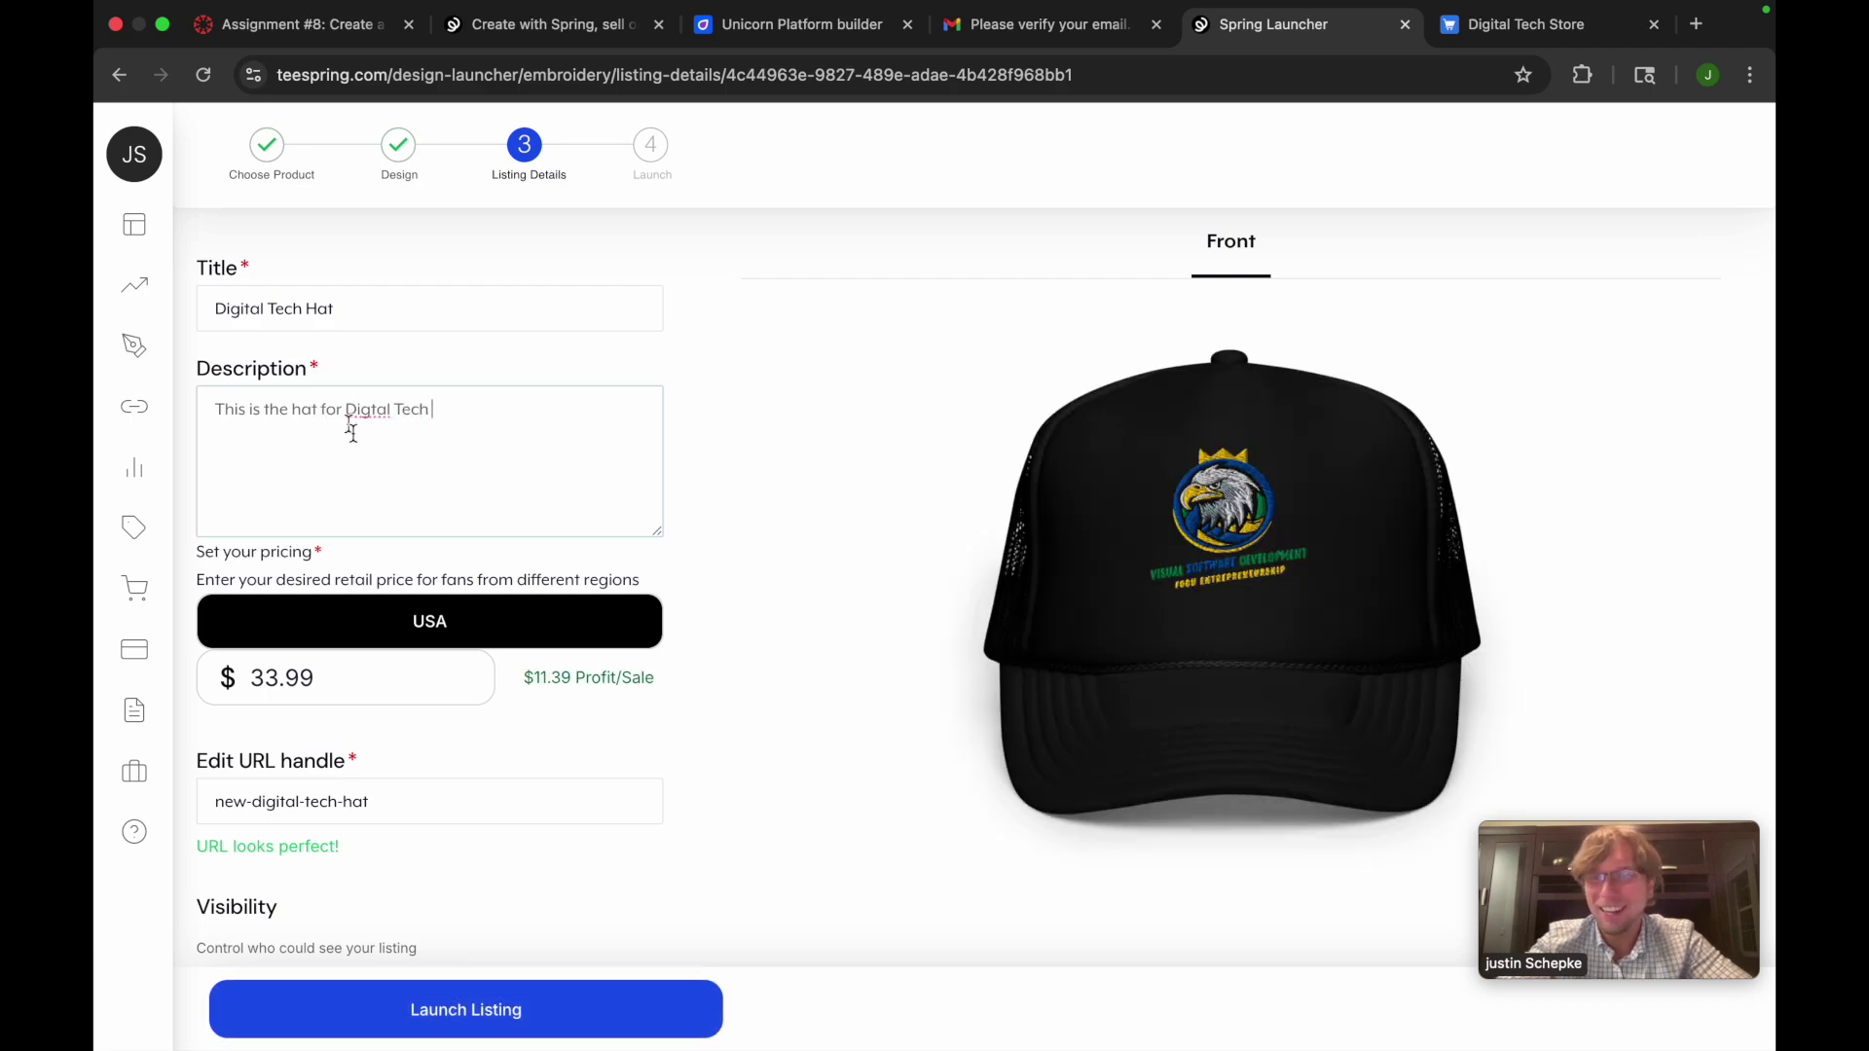
pyautogui.click(372, 409)
pyautogui.write('i')
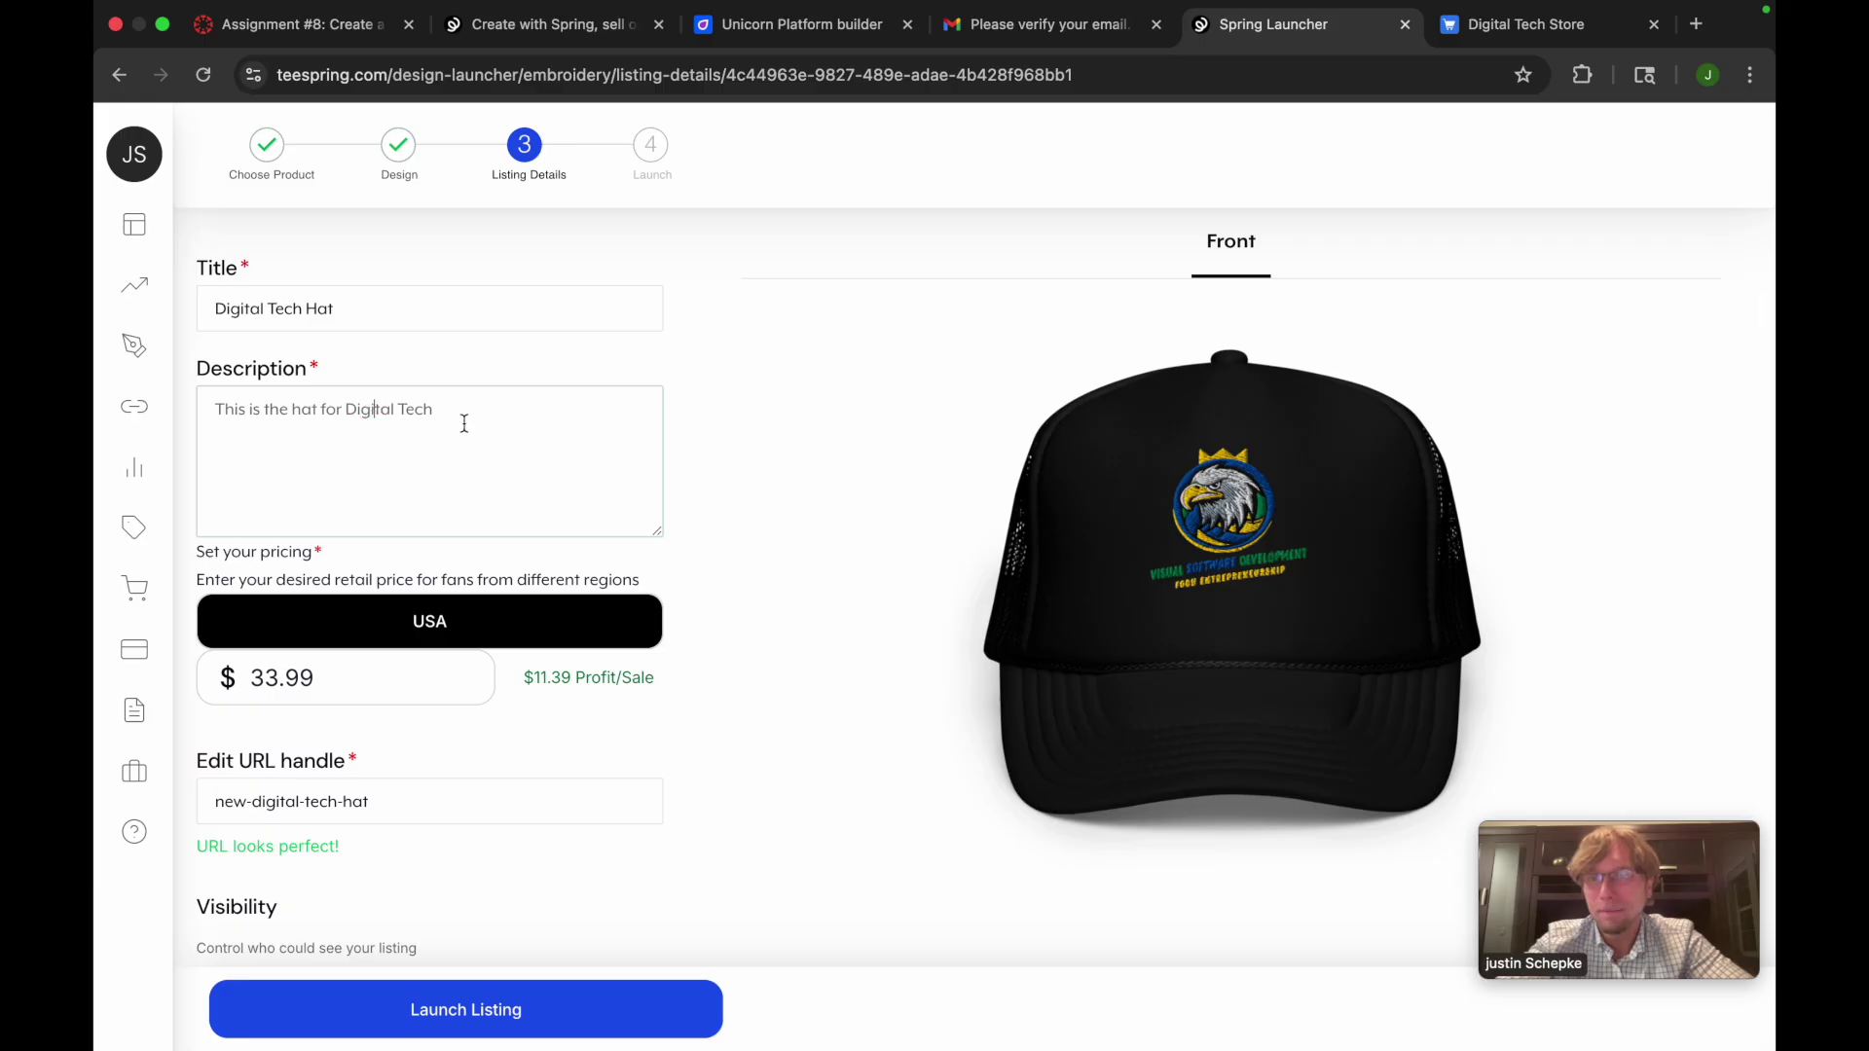
# Change the USA retail price from $13.99 to $33.99
pyautogui.click(266, 678)
pyautogui.press('BackSpace')
pyautogui.write('4')
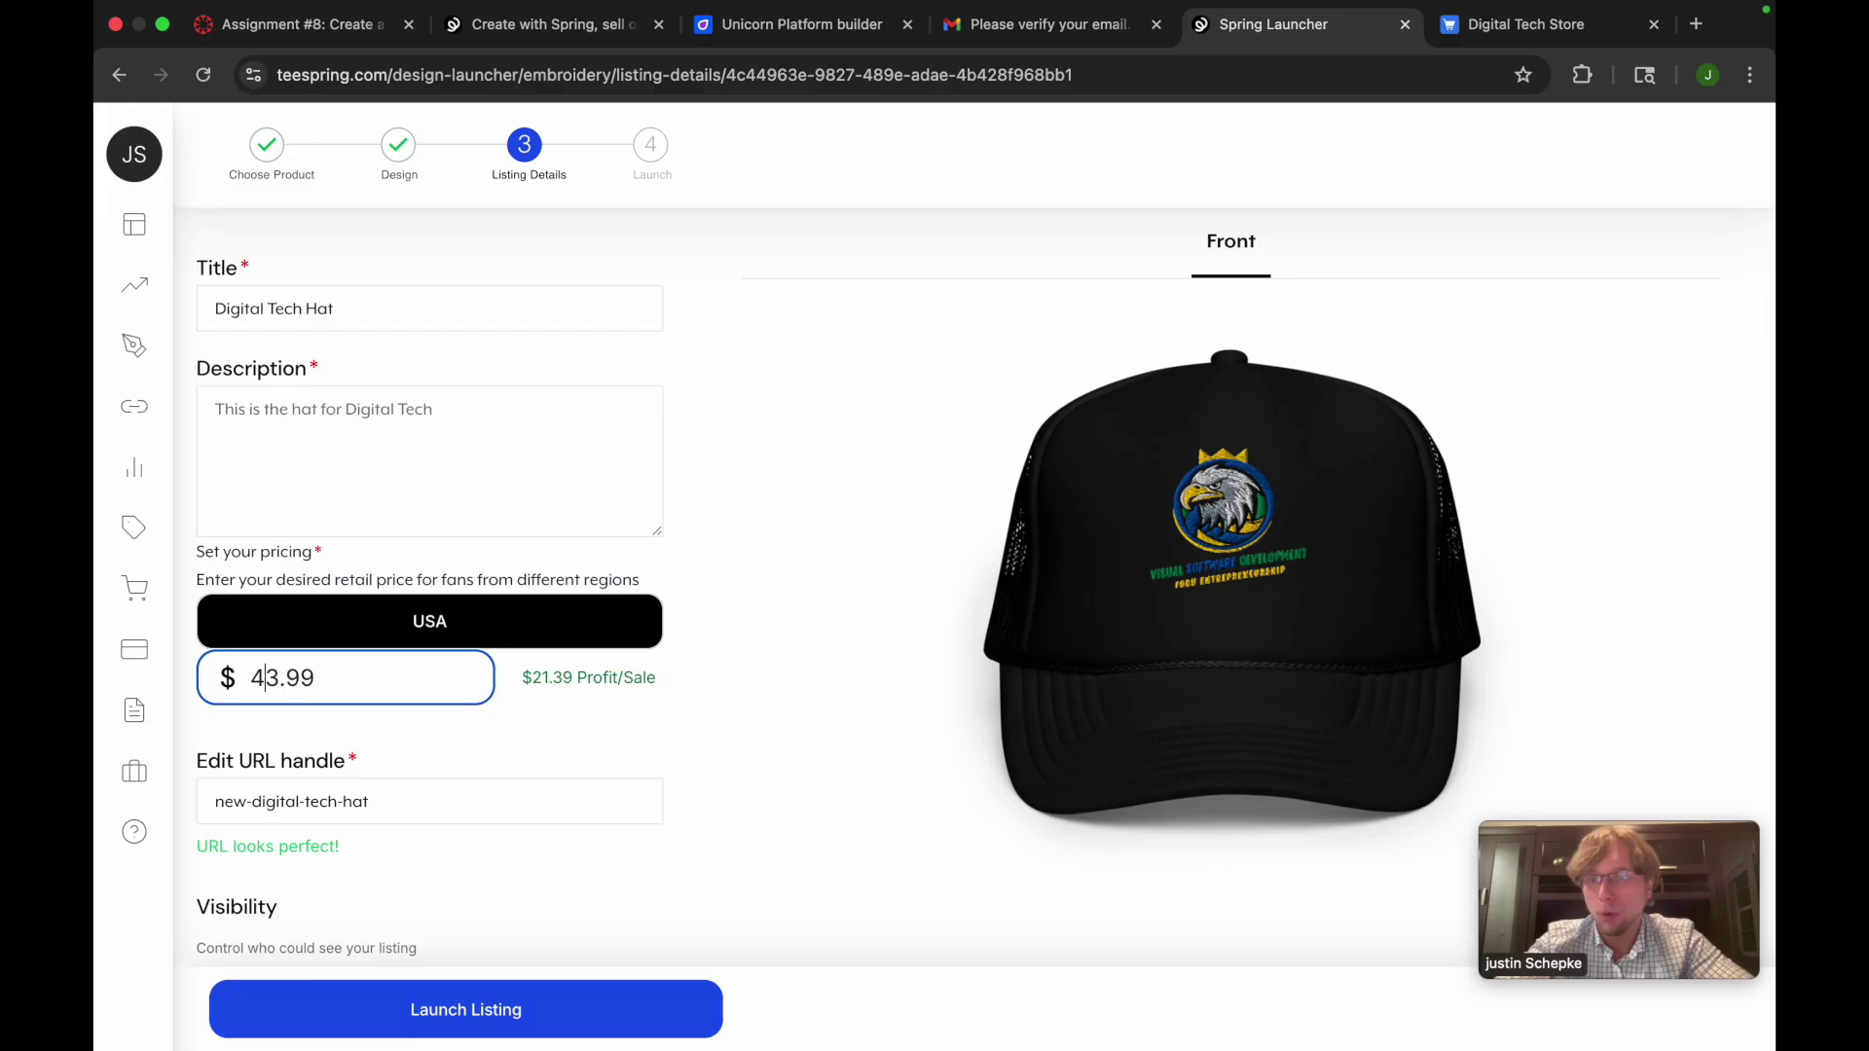
pyautogui.press('BackSpace')
pyautogui.write('10')
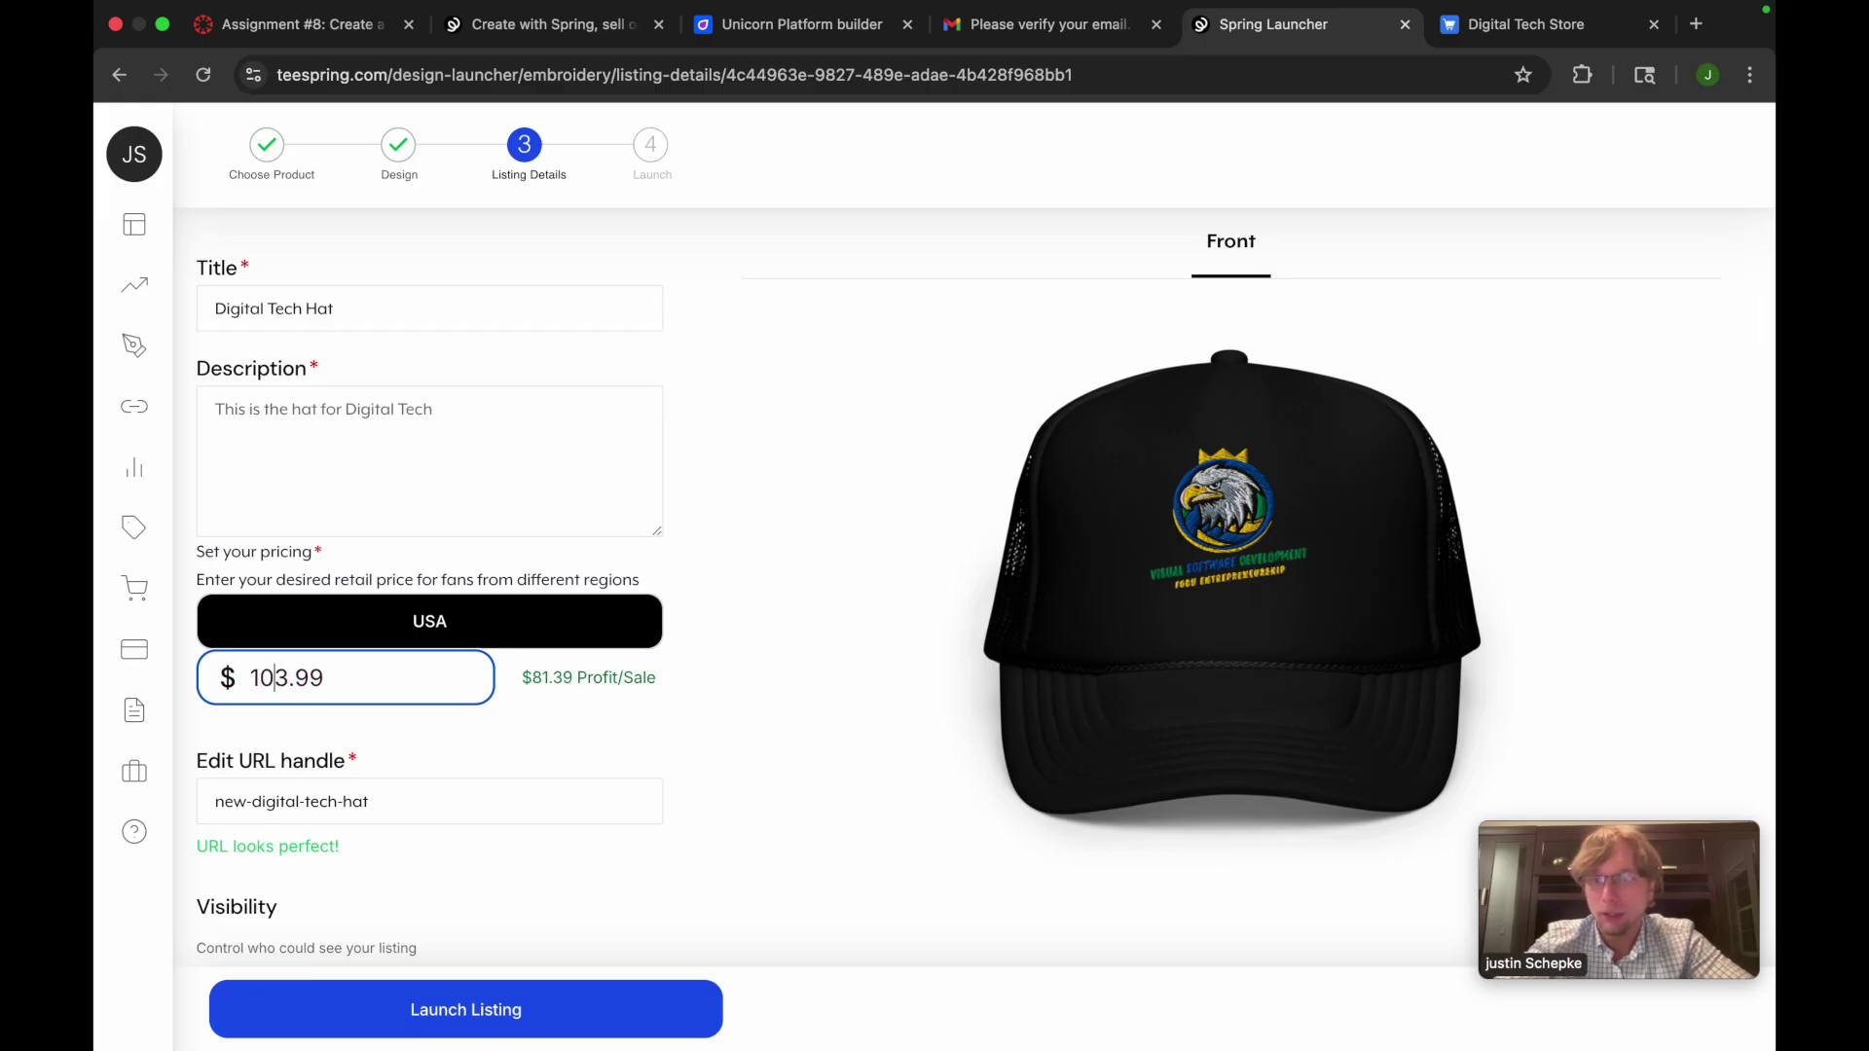
pyautogui.press('BackSpace')
pyautogui.press('BackSpace')
pyautogui.write('1')
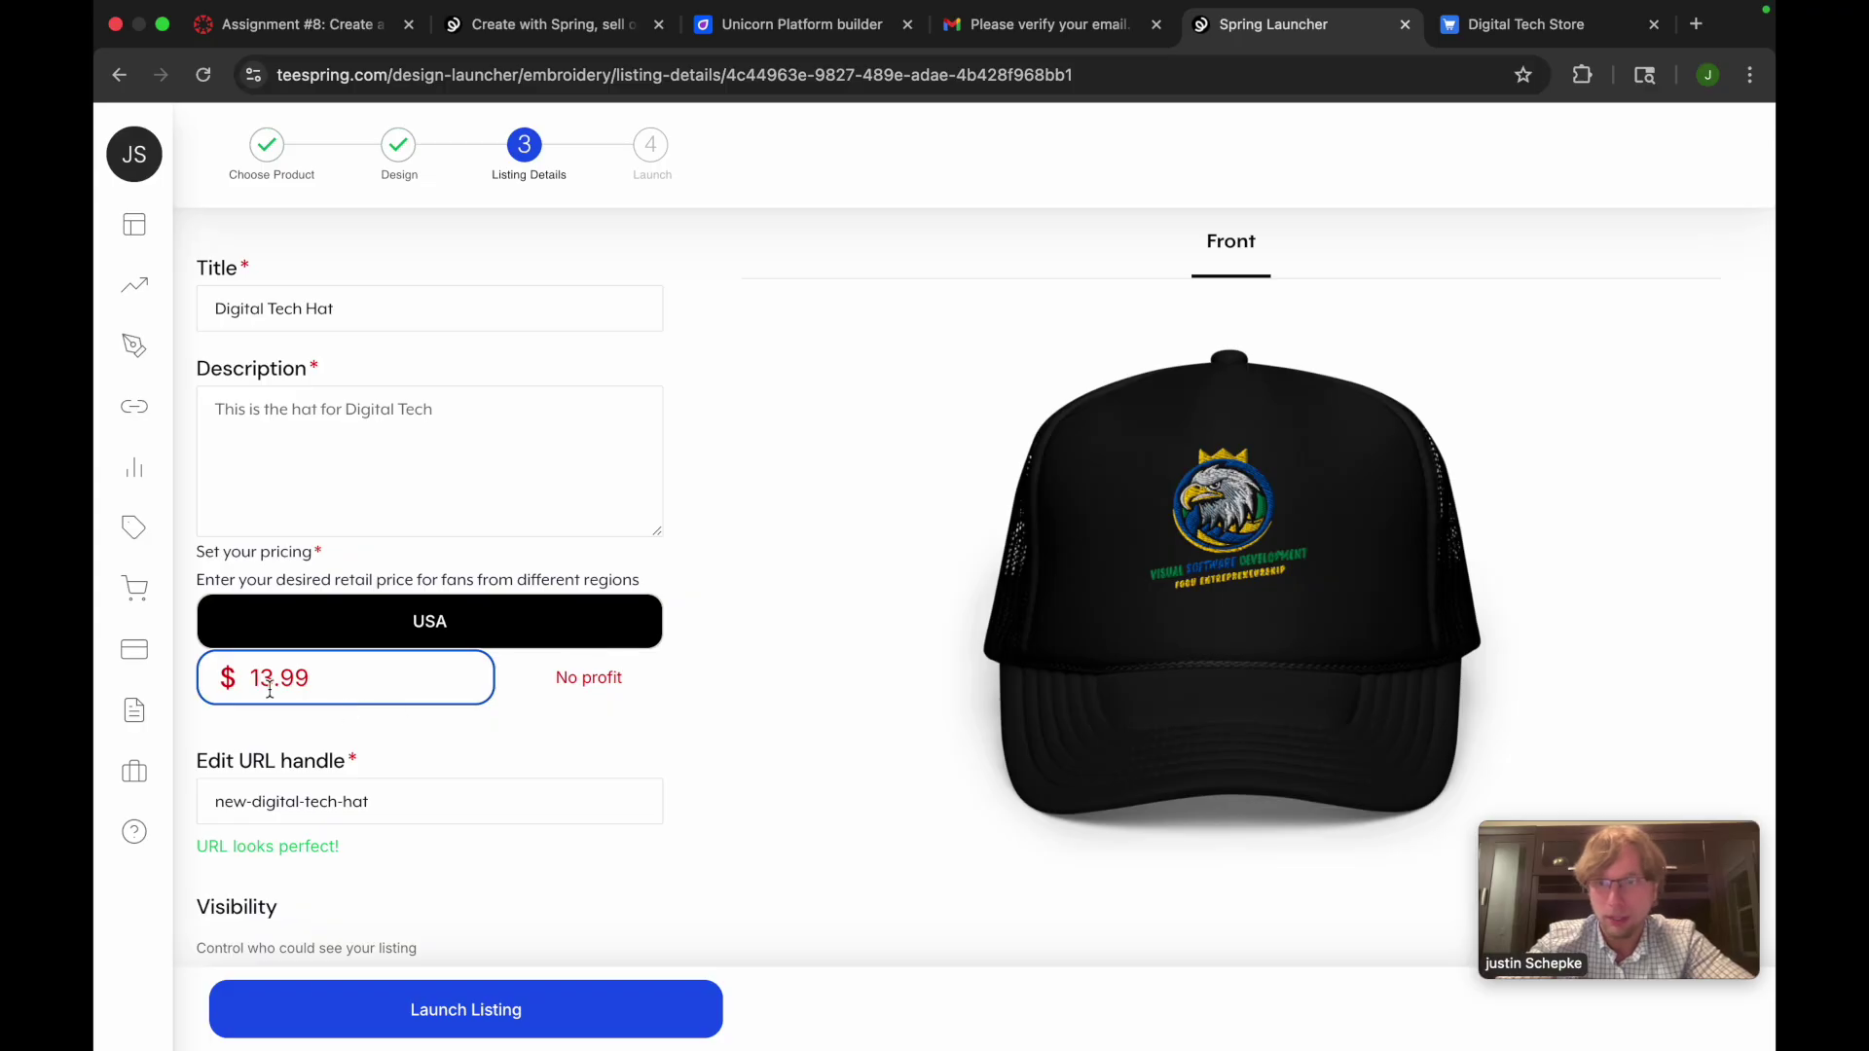
pyautogui.press('BackSpace')
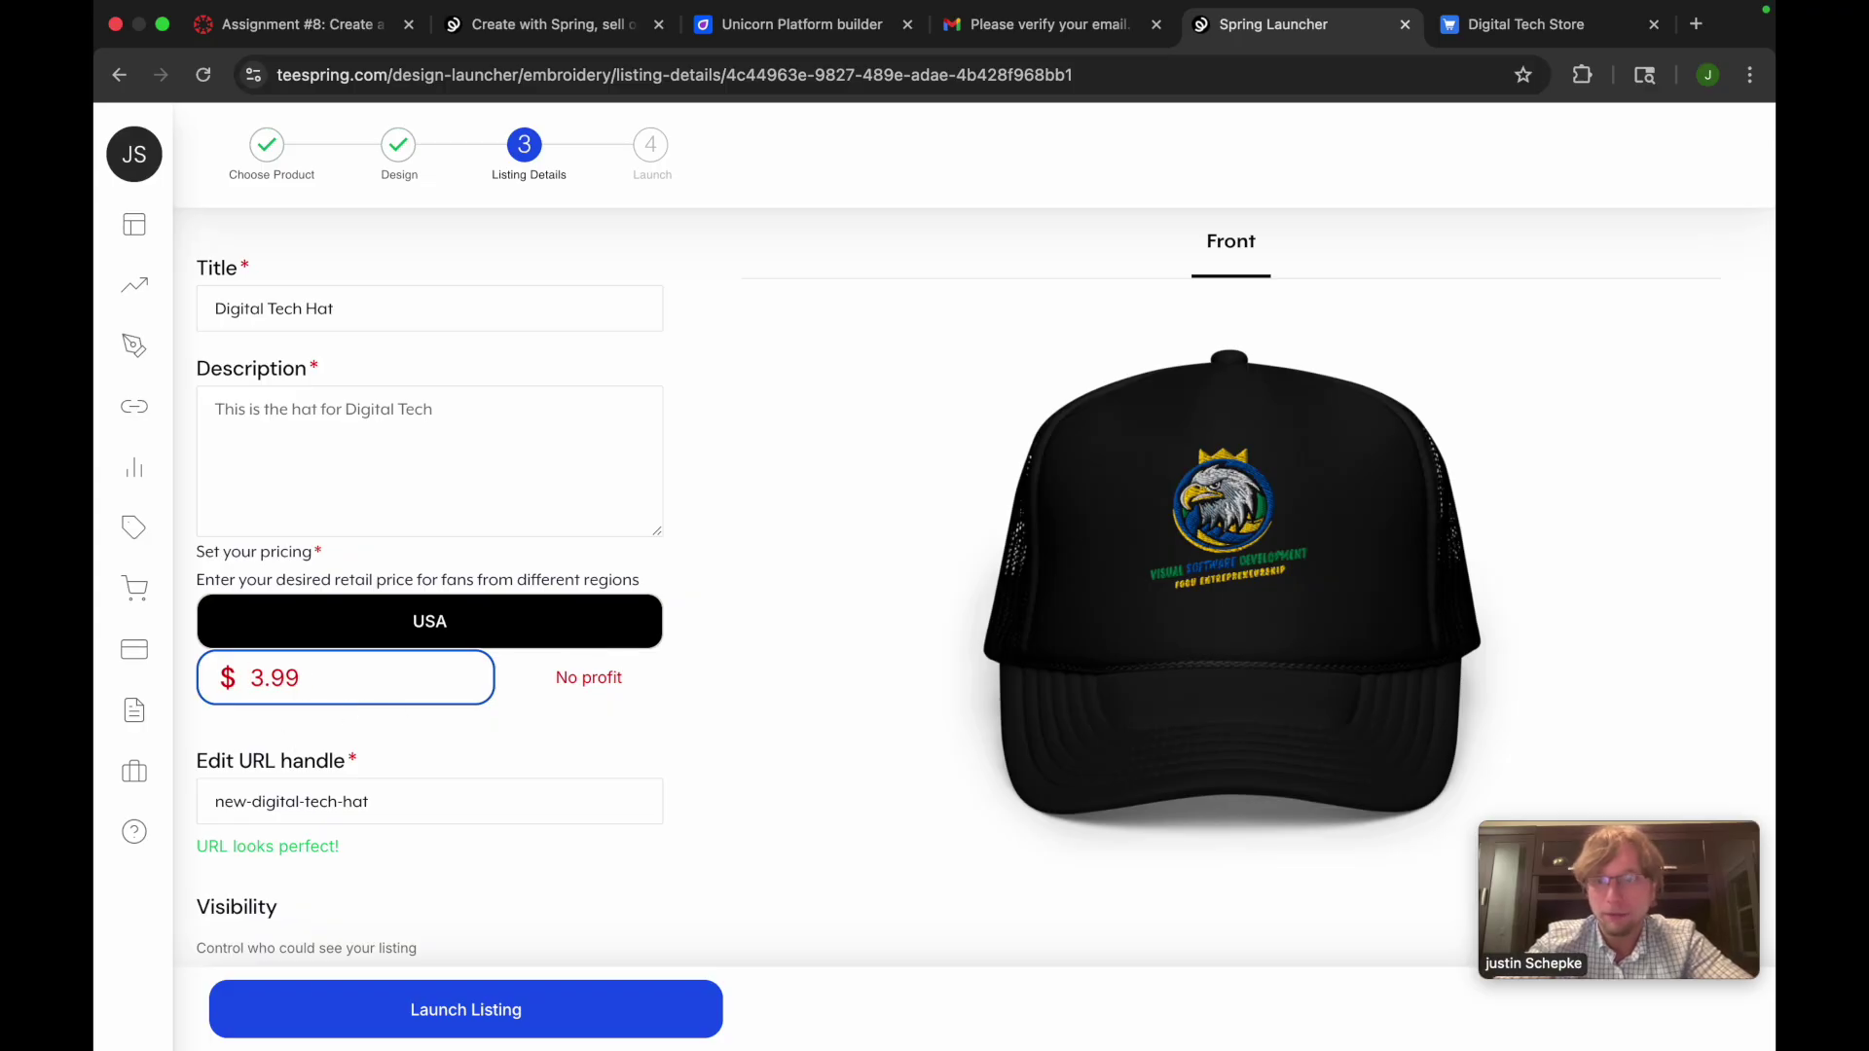
pyautogui.write('45')
pyautogui.press('BackSpace')
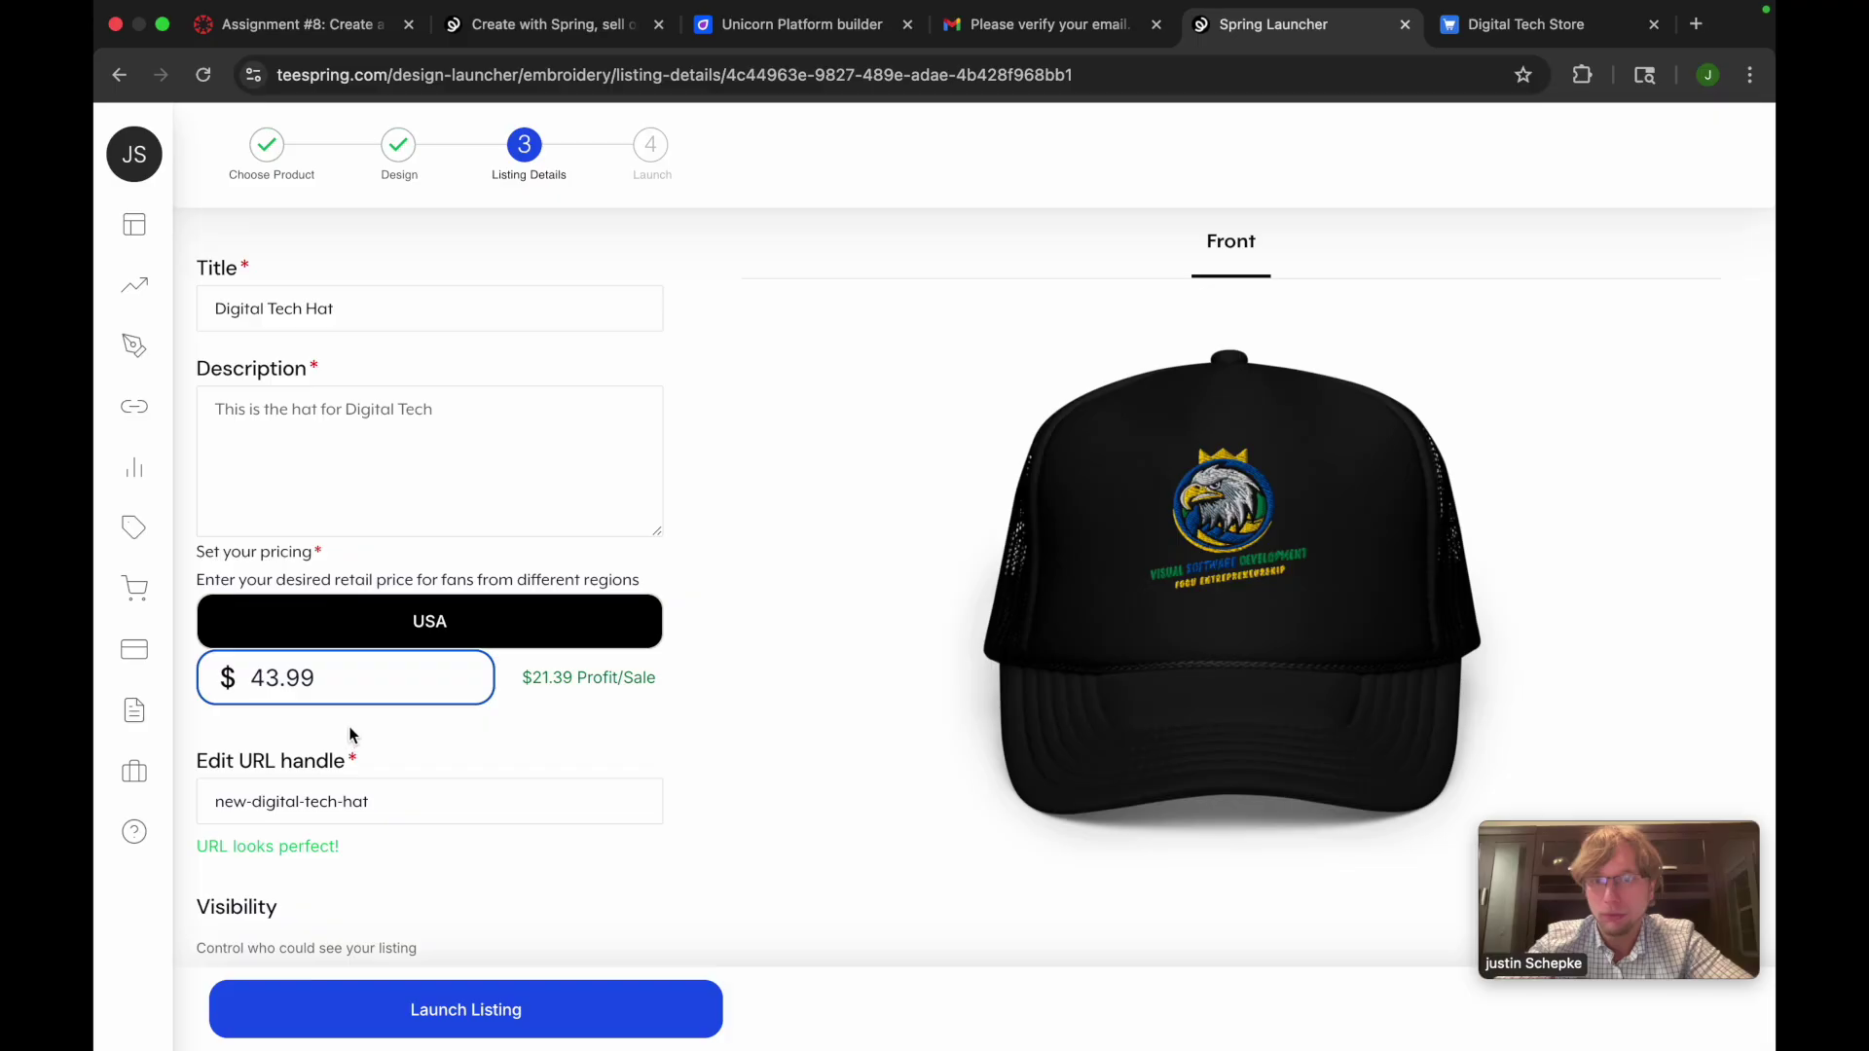
pyautogui.scroll(-1, 353, 730)
pyautogui.press('BackSpace')
pyautogui.write('3')
pyautogui.click(399, 666)
# Add the hat to the existing Digital Tech Store and launch the listing
pyautogui.click(283, 621)
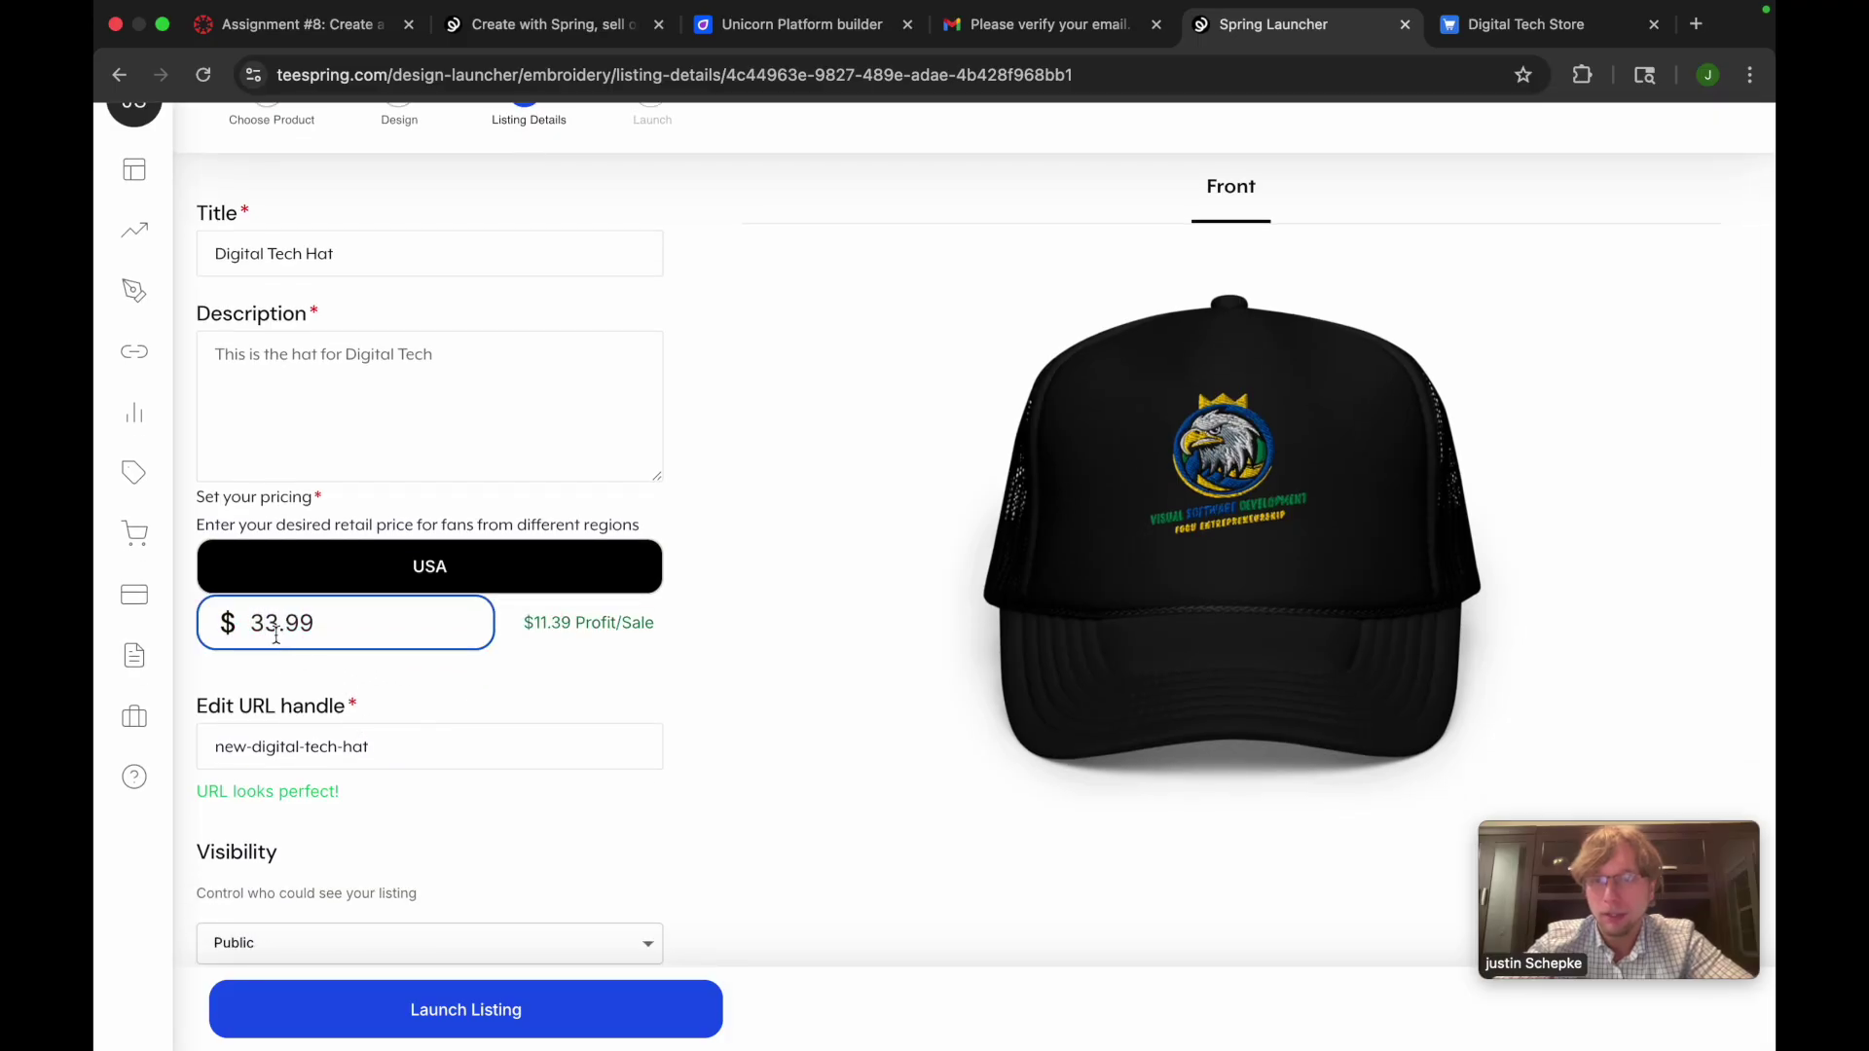
pyautogui.scroll(-1, 296, 670)
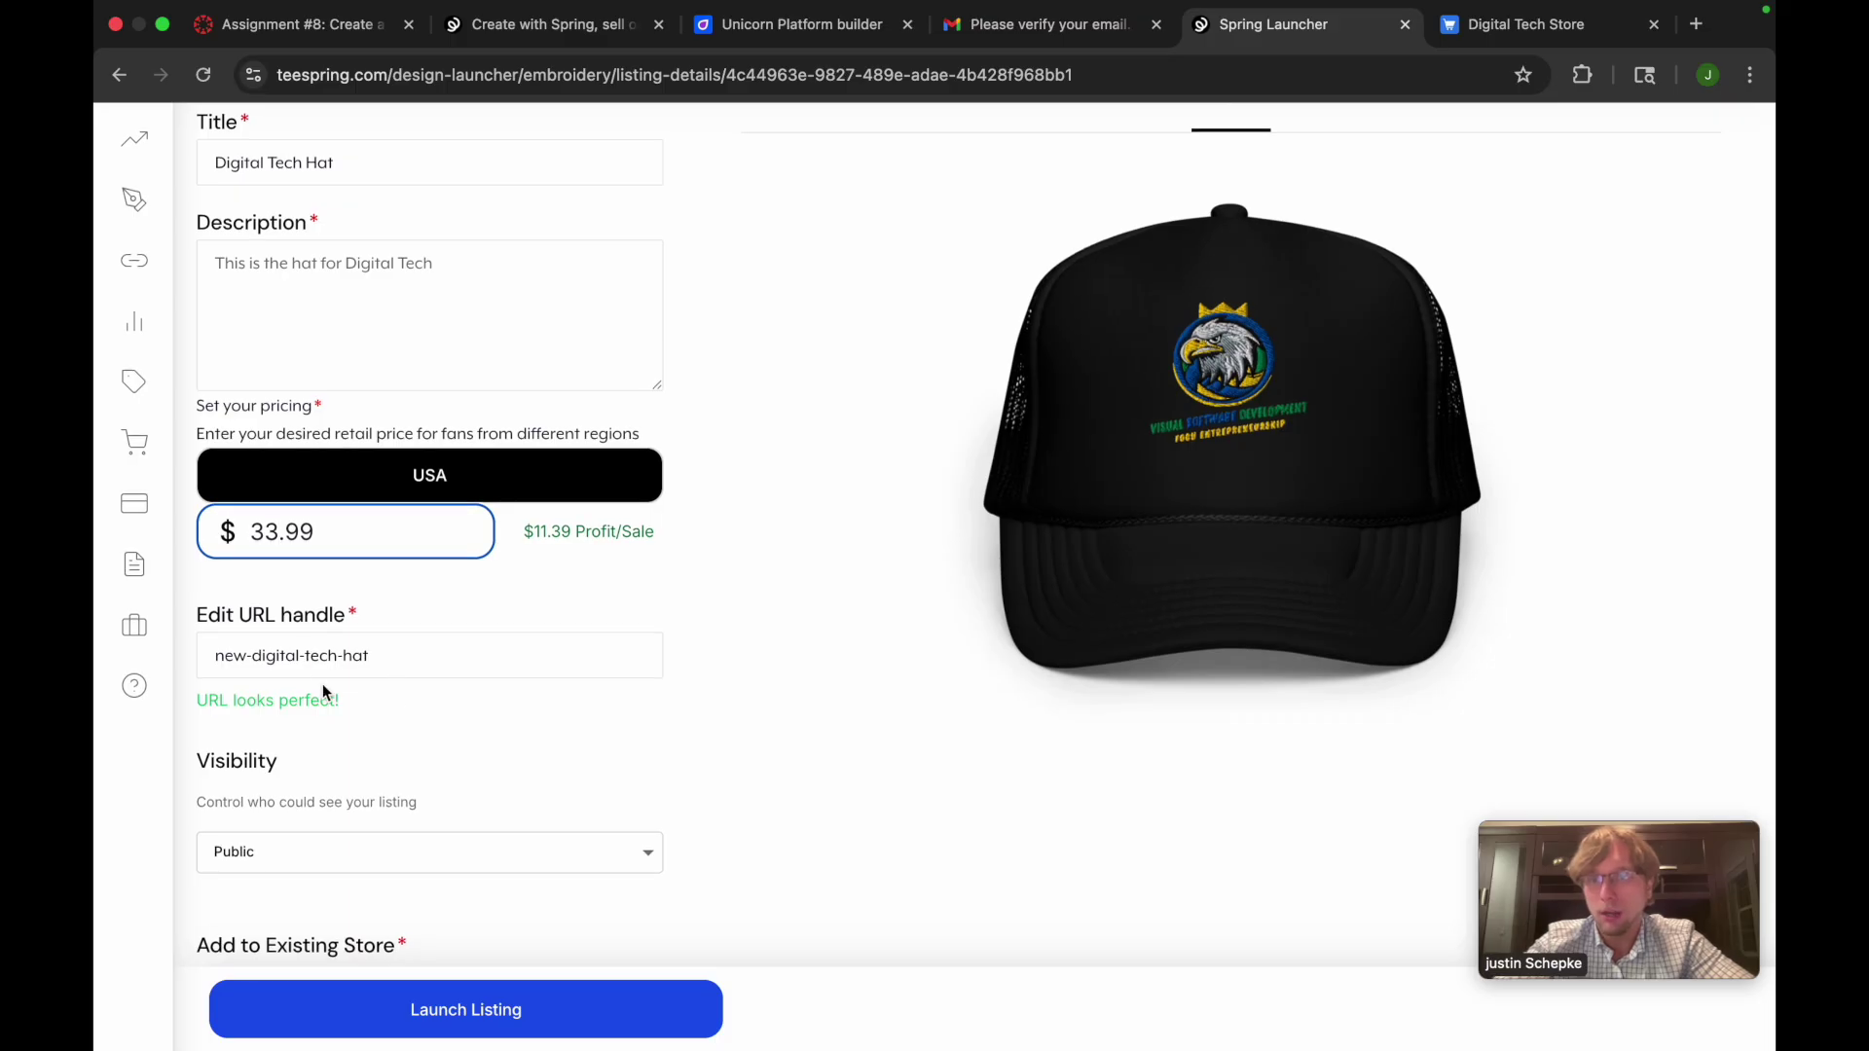
pyautogui.scroll(-1, 333, 720)
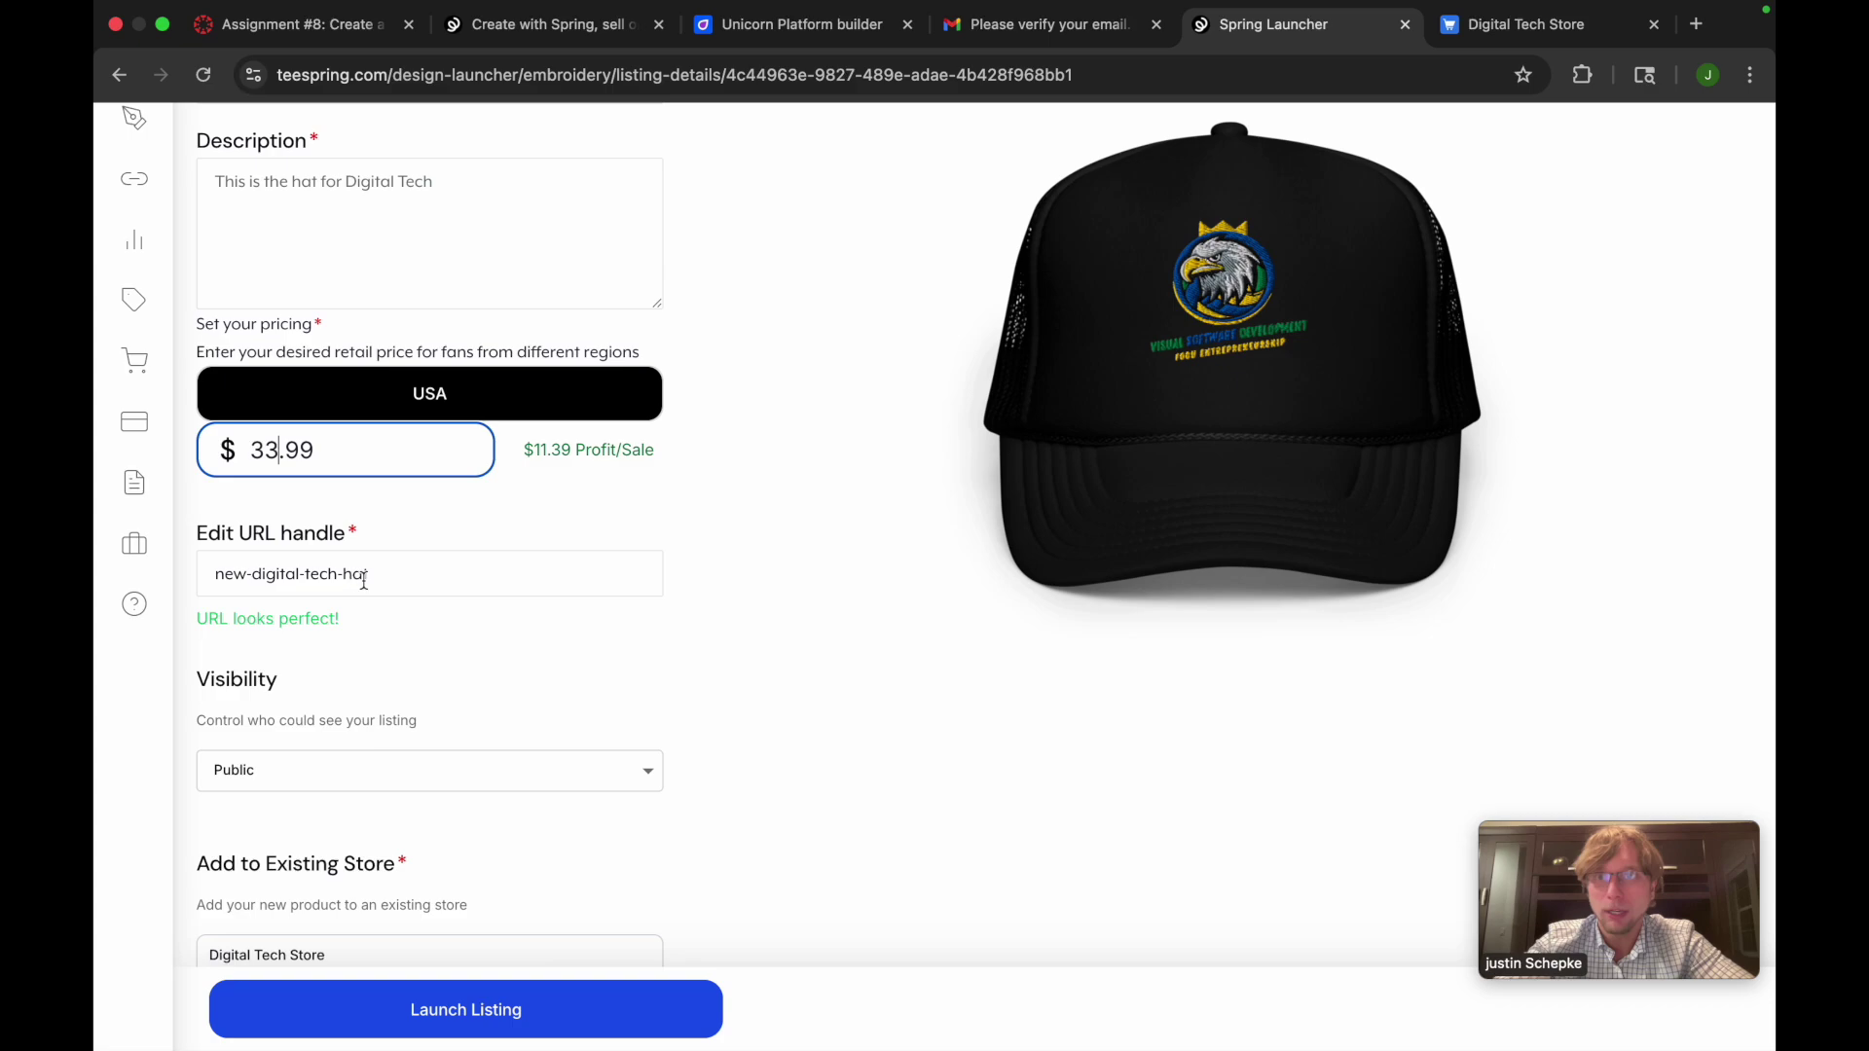
pyautogui.scroll(-1, 469, 682)
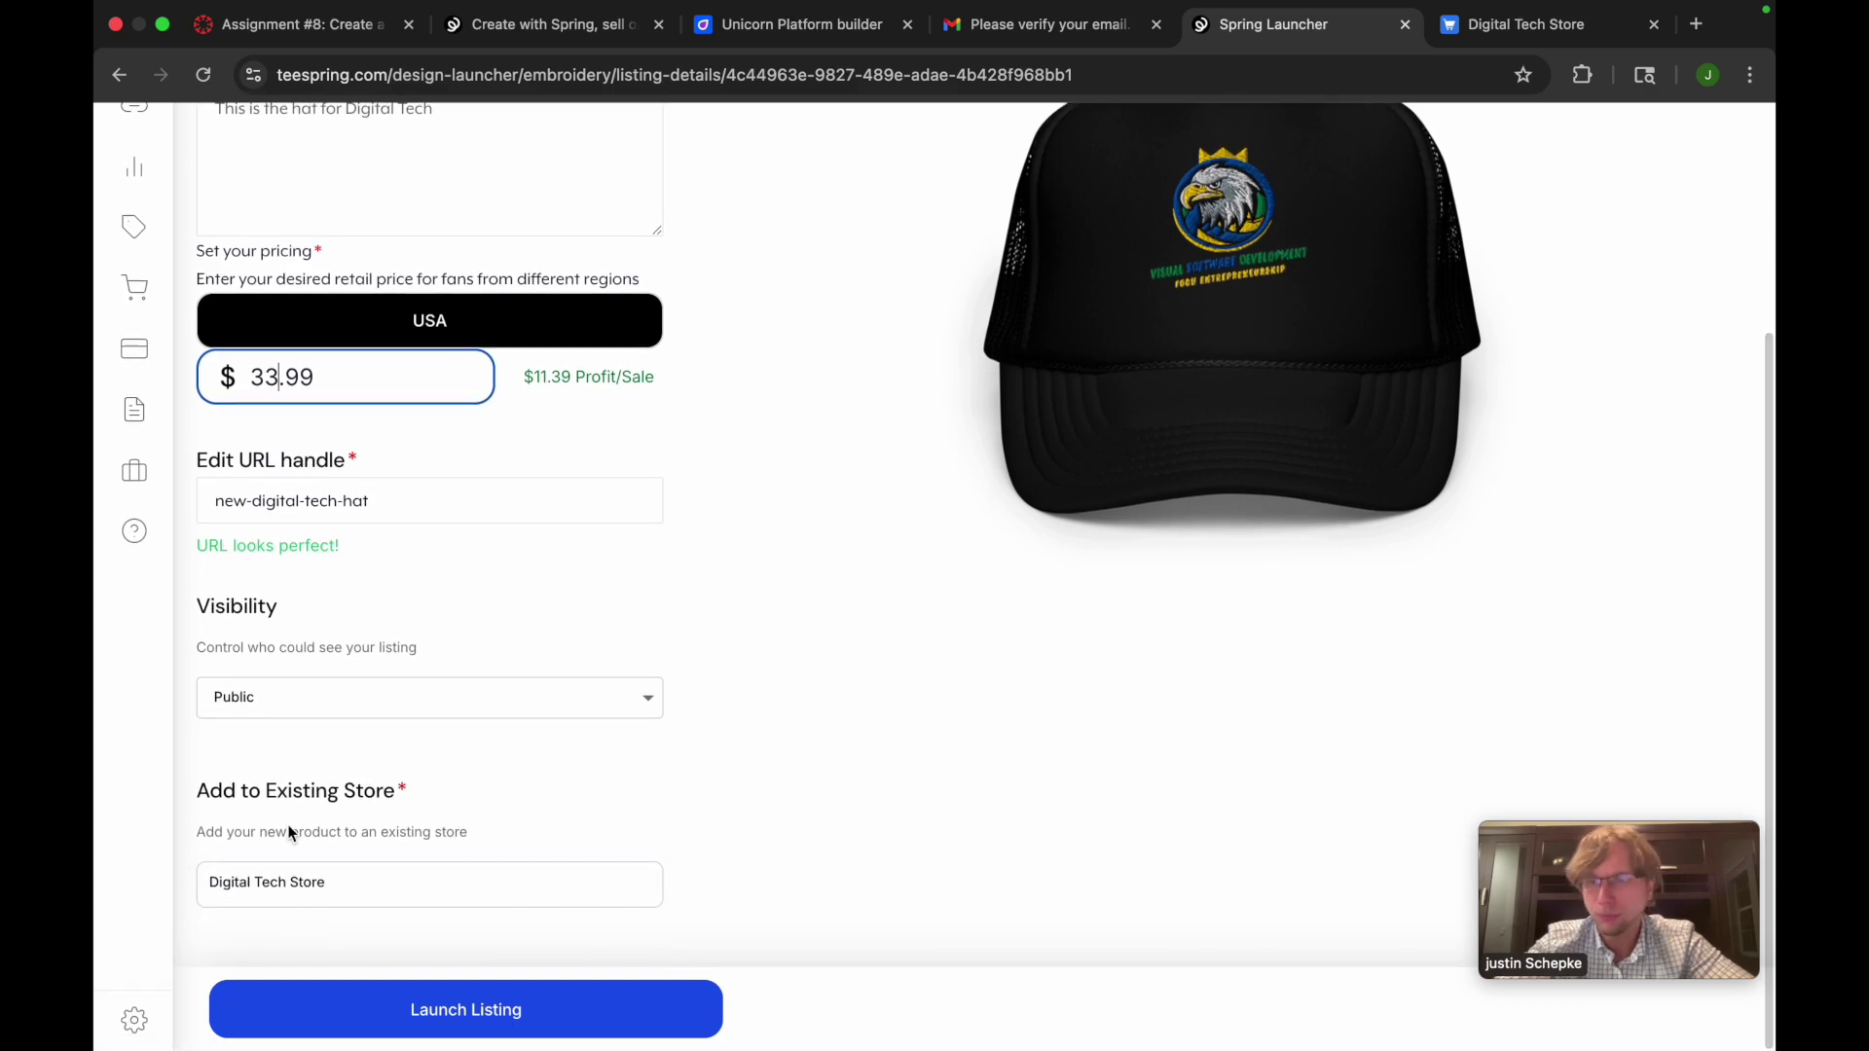
pyautogui.click(346, 884)
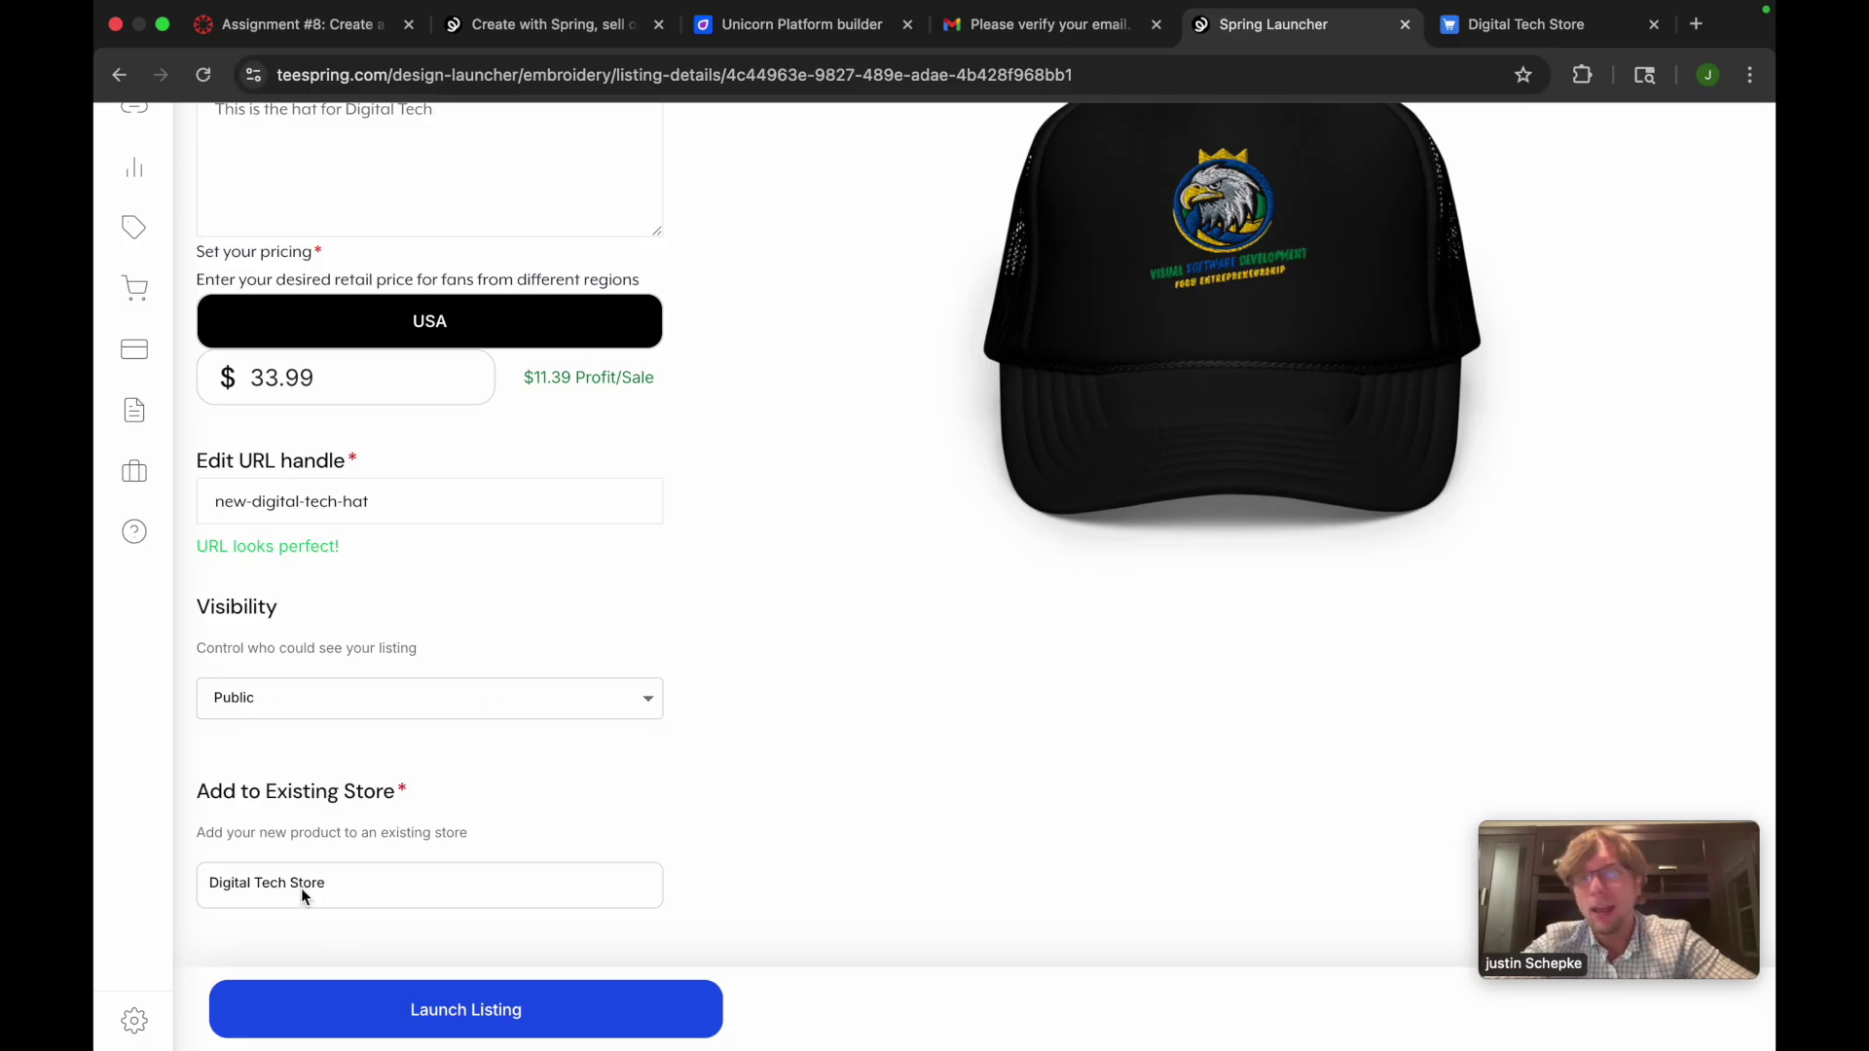
pyautogui.click(383, 1008)
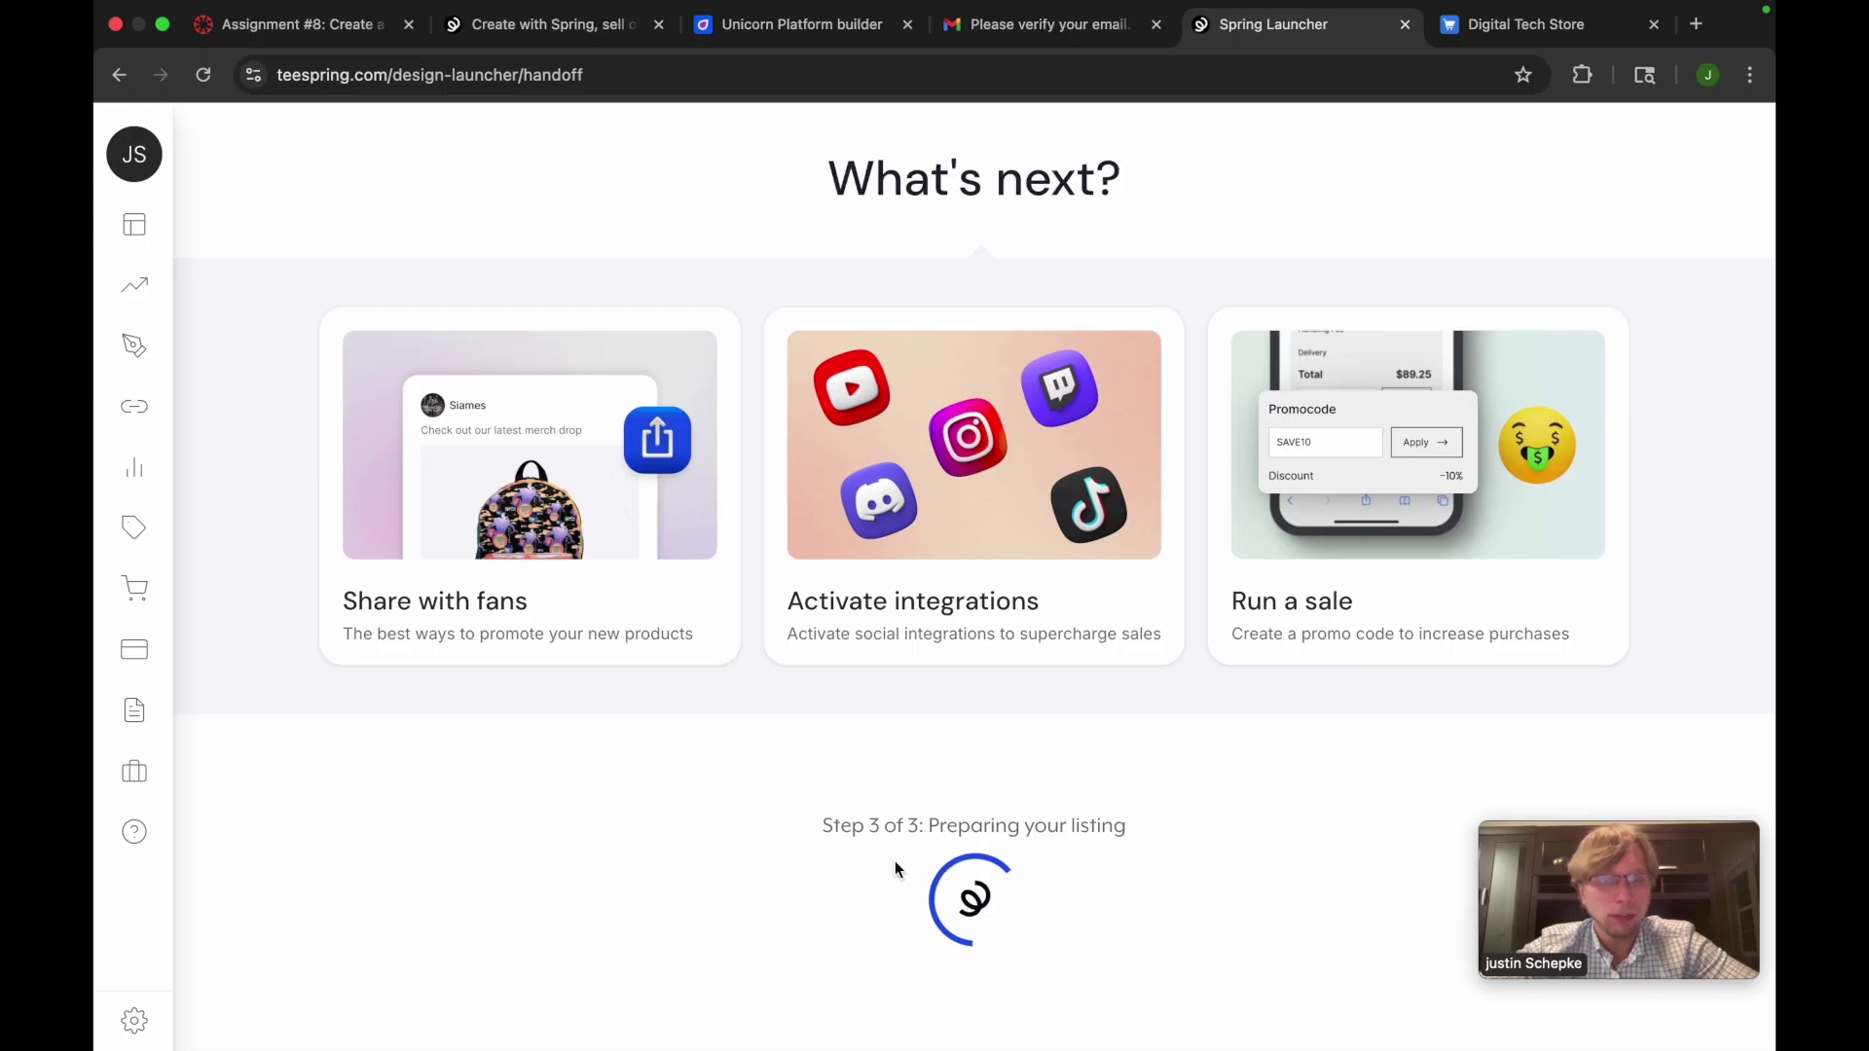
# Check the Spring tabs while the listing prepares, then return to the FitBet Challenges page editor
pyautogui.click(570, 30)
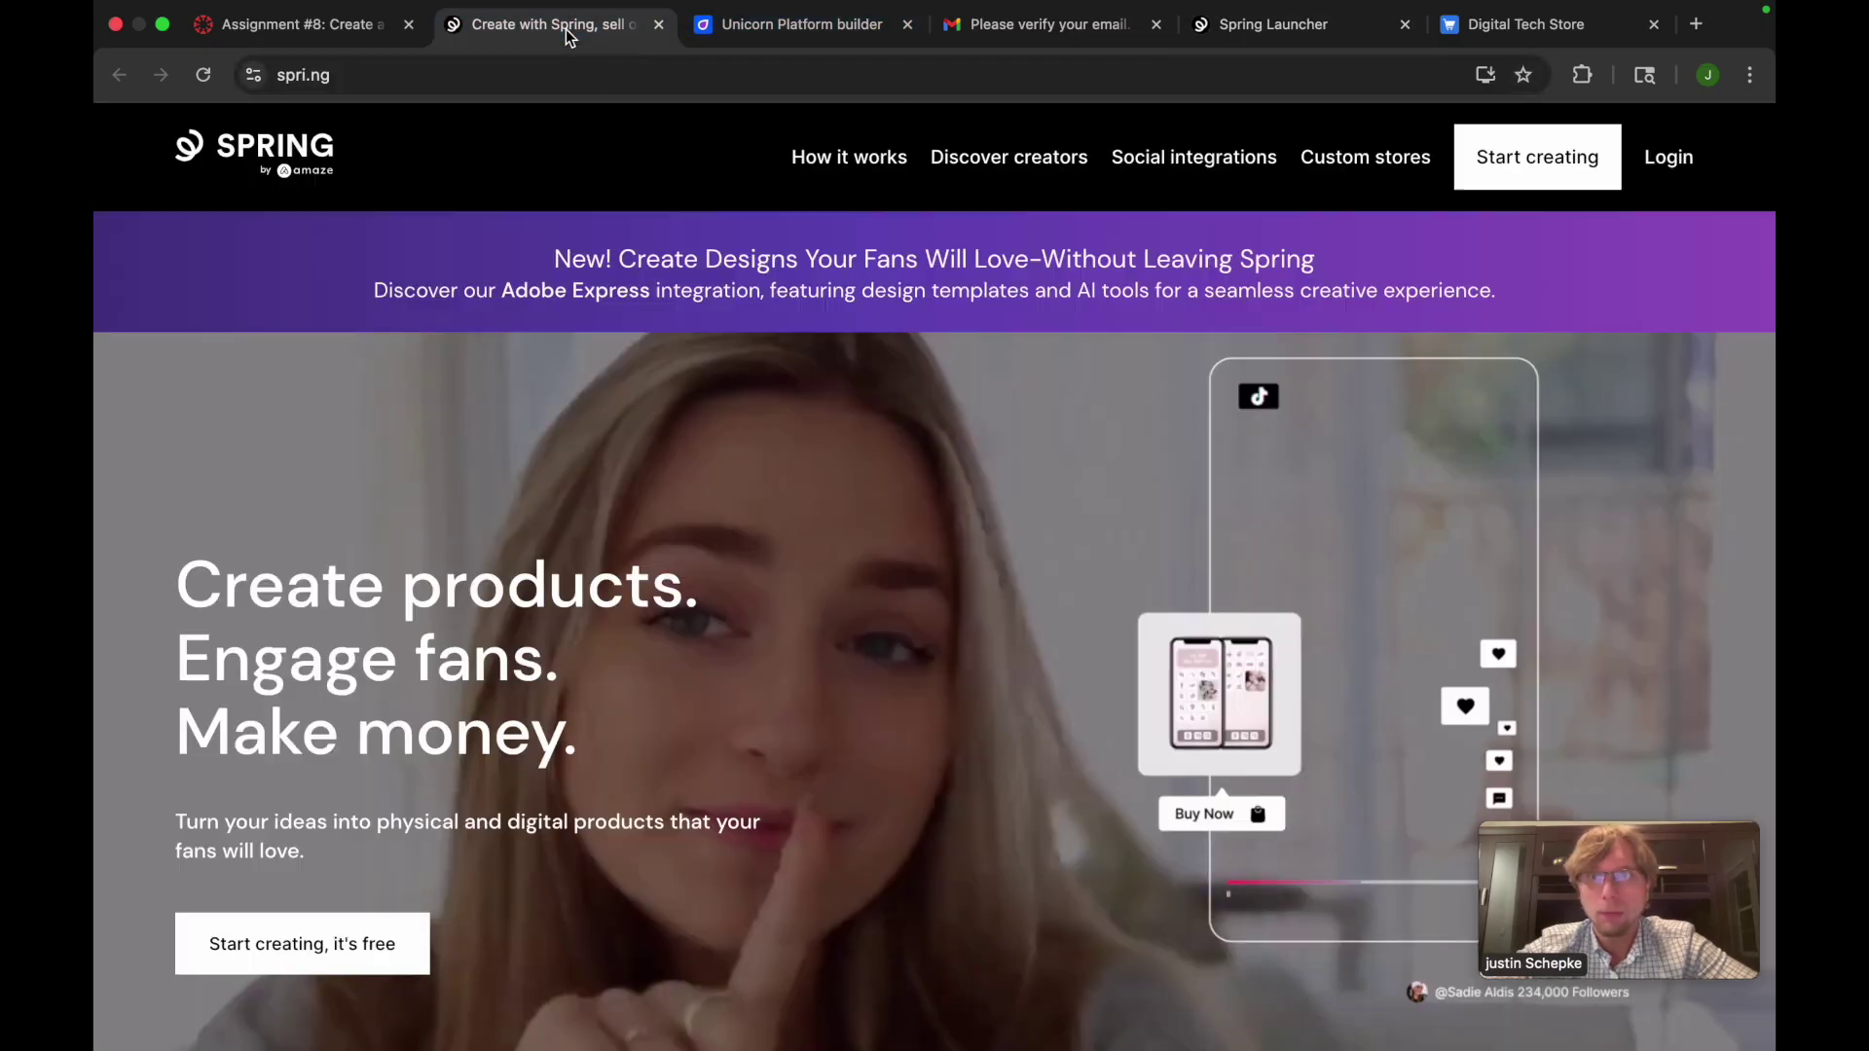
pyautogui.click(821, 27)
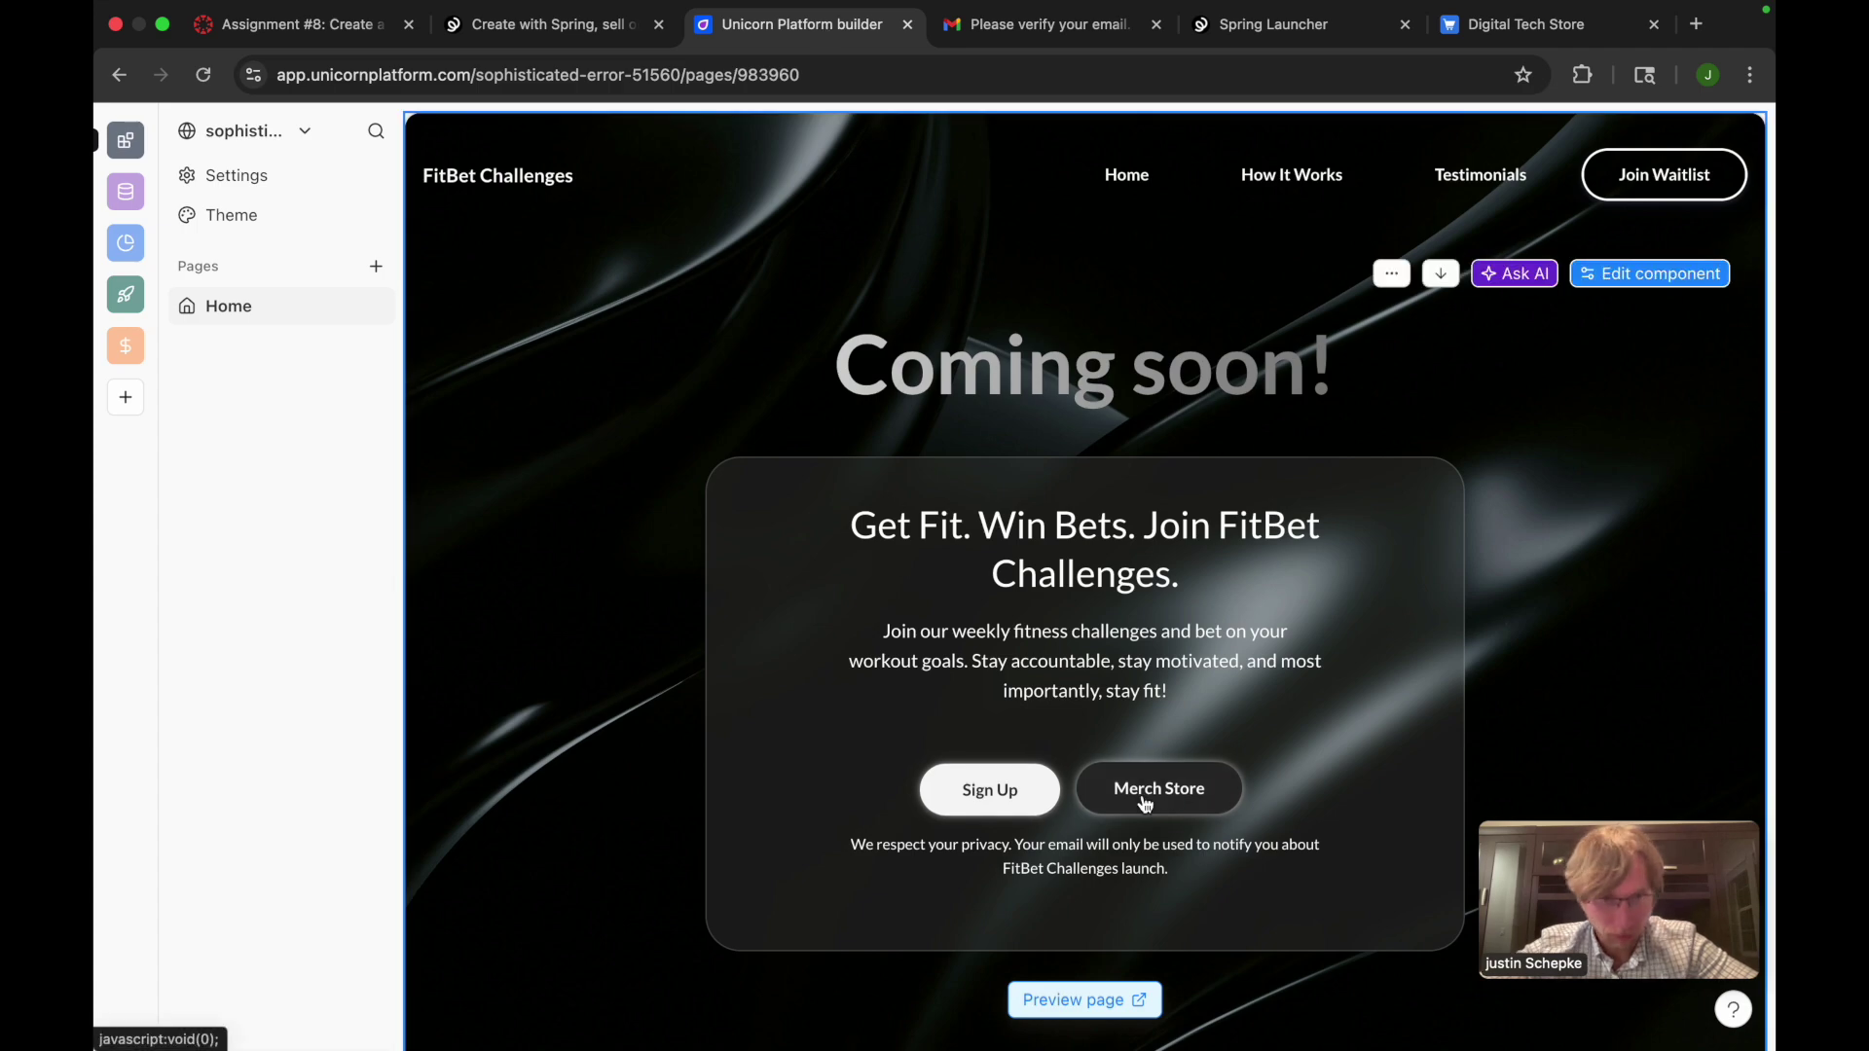
pyautogui.scroll(-2, 1116, 799)
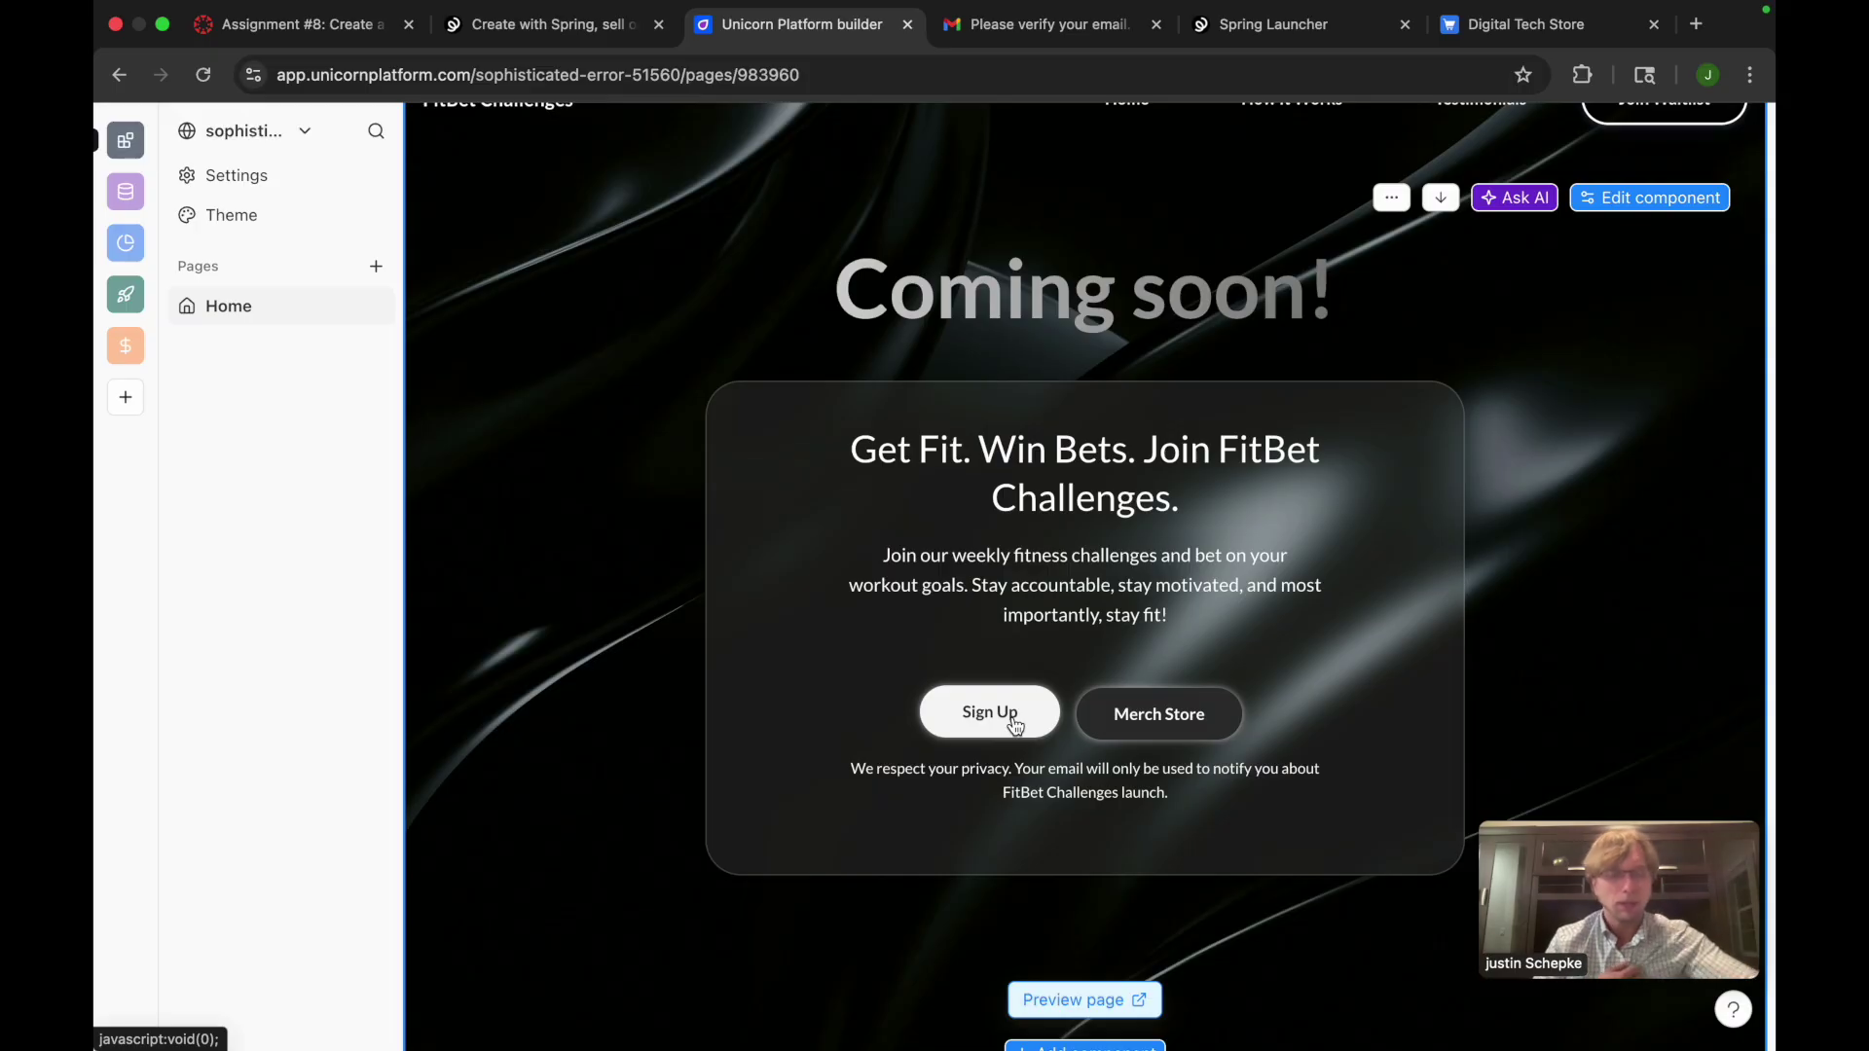
pyautogui.scroll(2, 1096, 720)
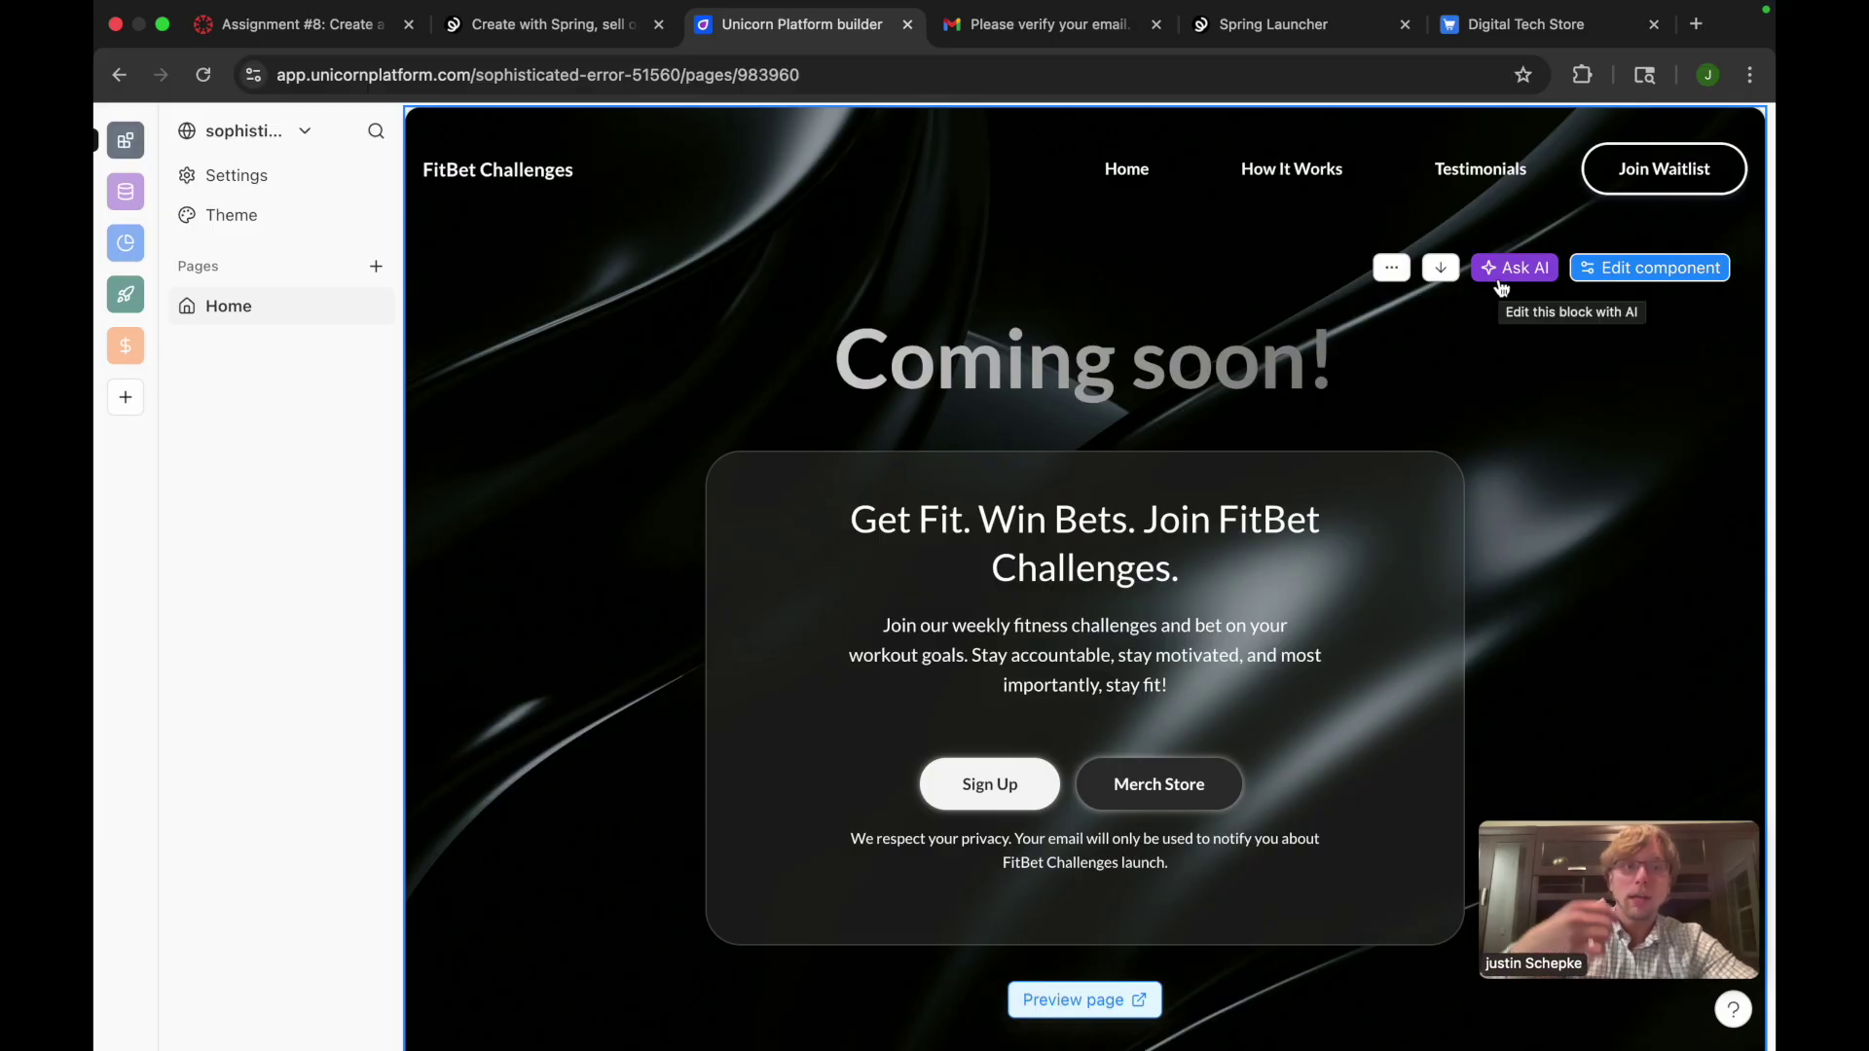
pyautogui.click(1460, 33)
pyautogui.click(606, 36)
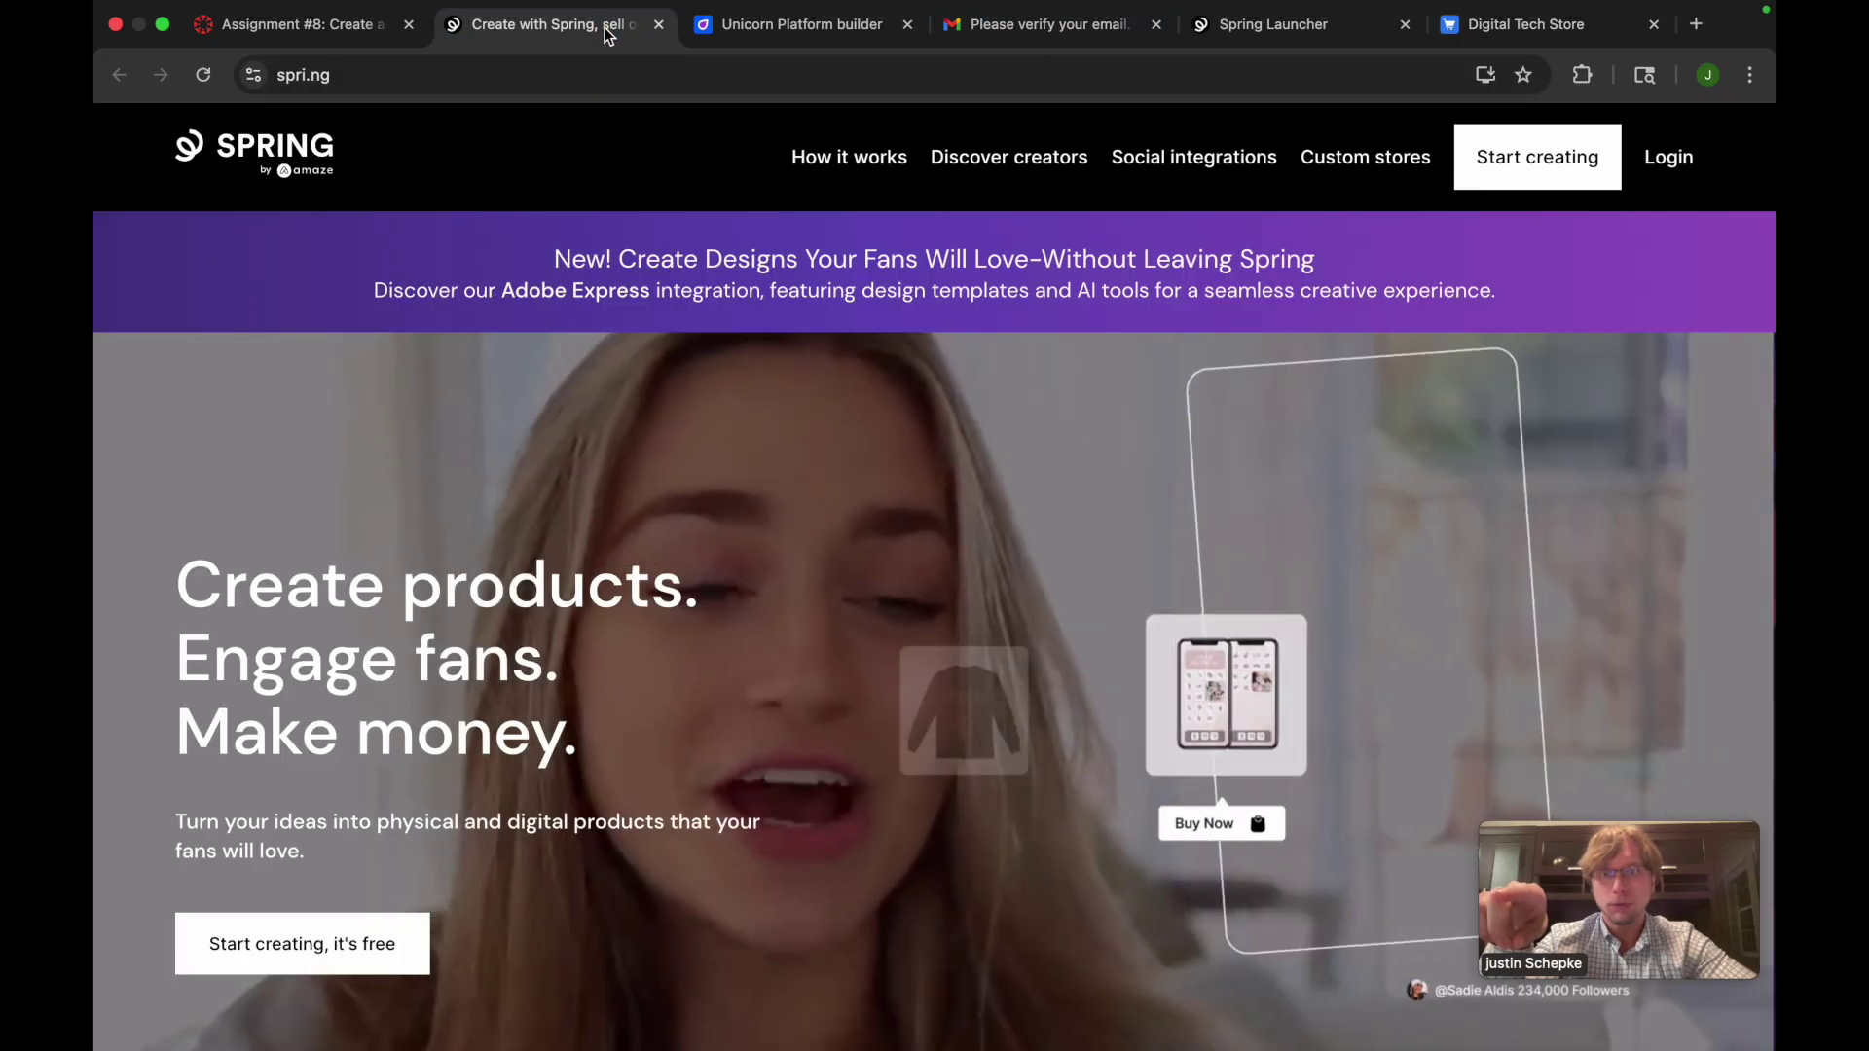
pyautogui.click(1275, 24)
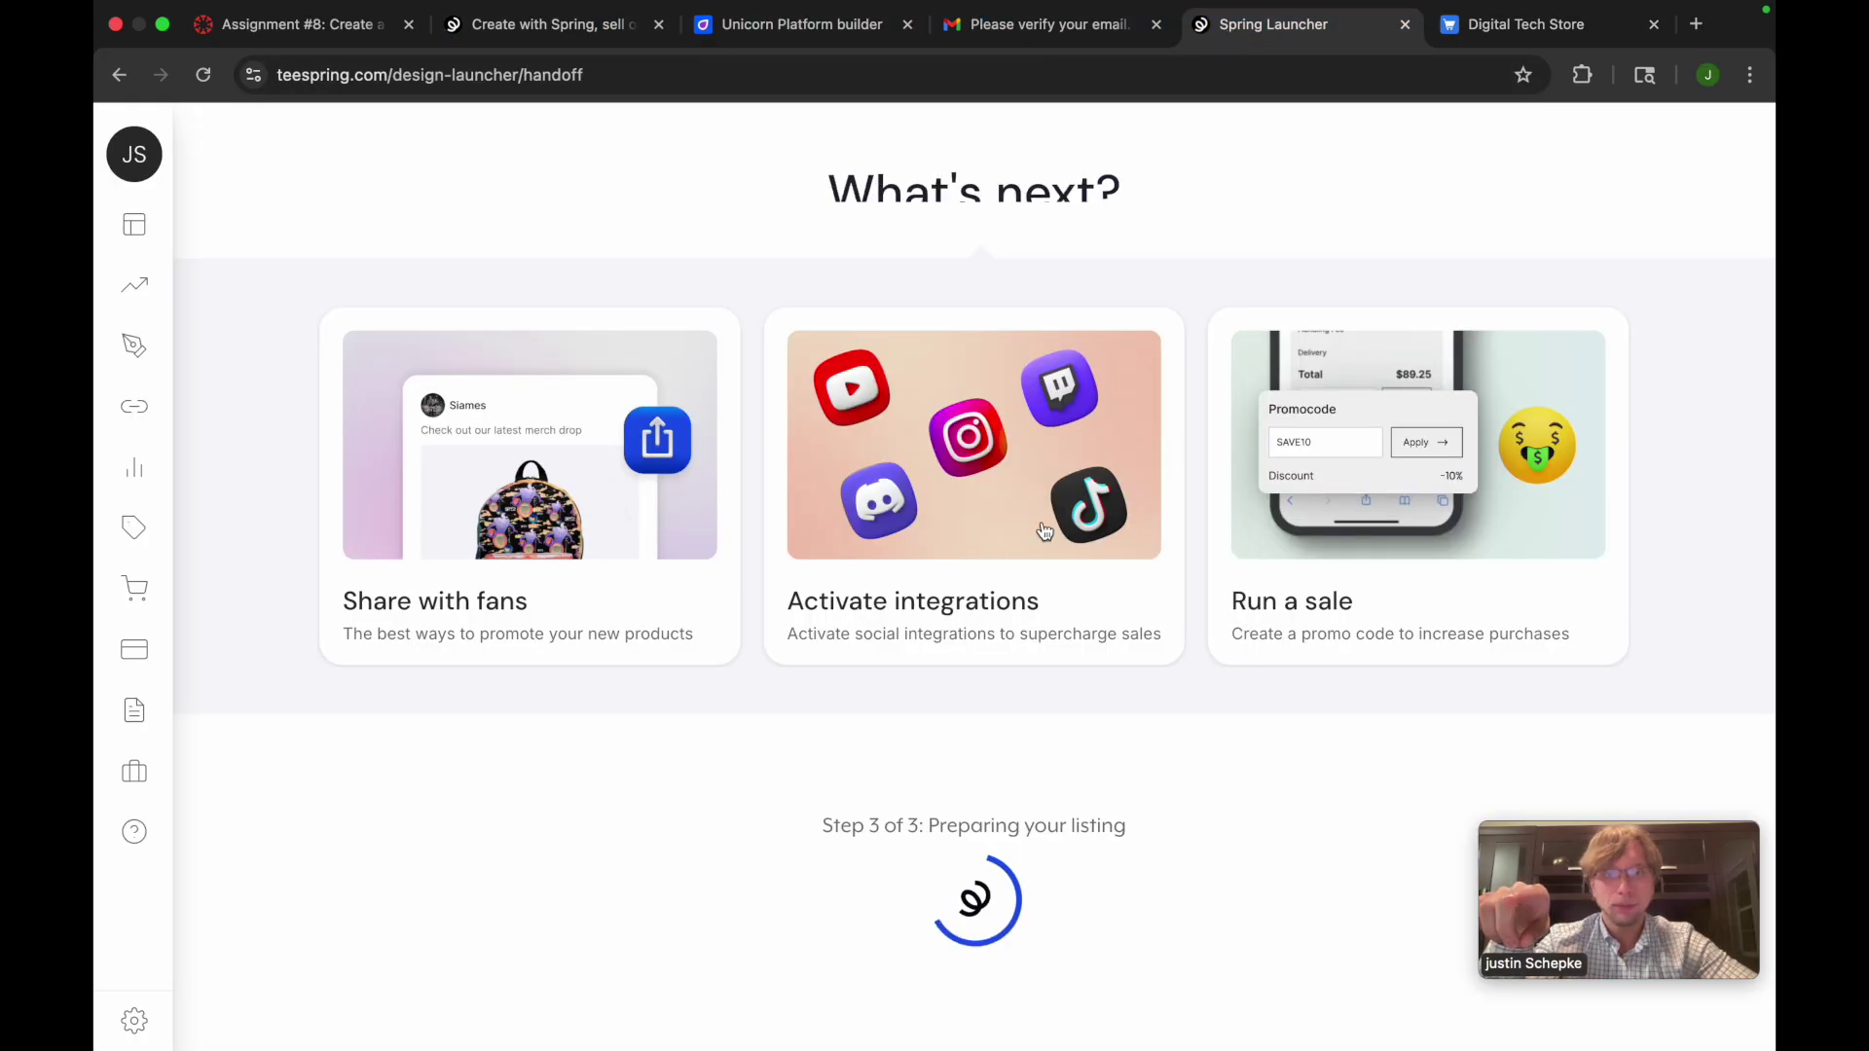
pyautogui.click(813, 34)
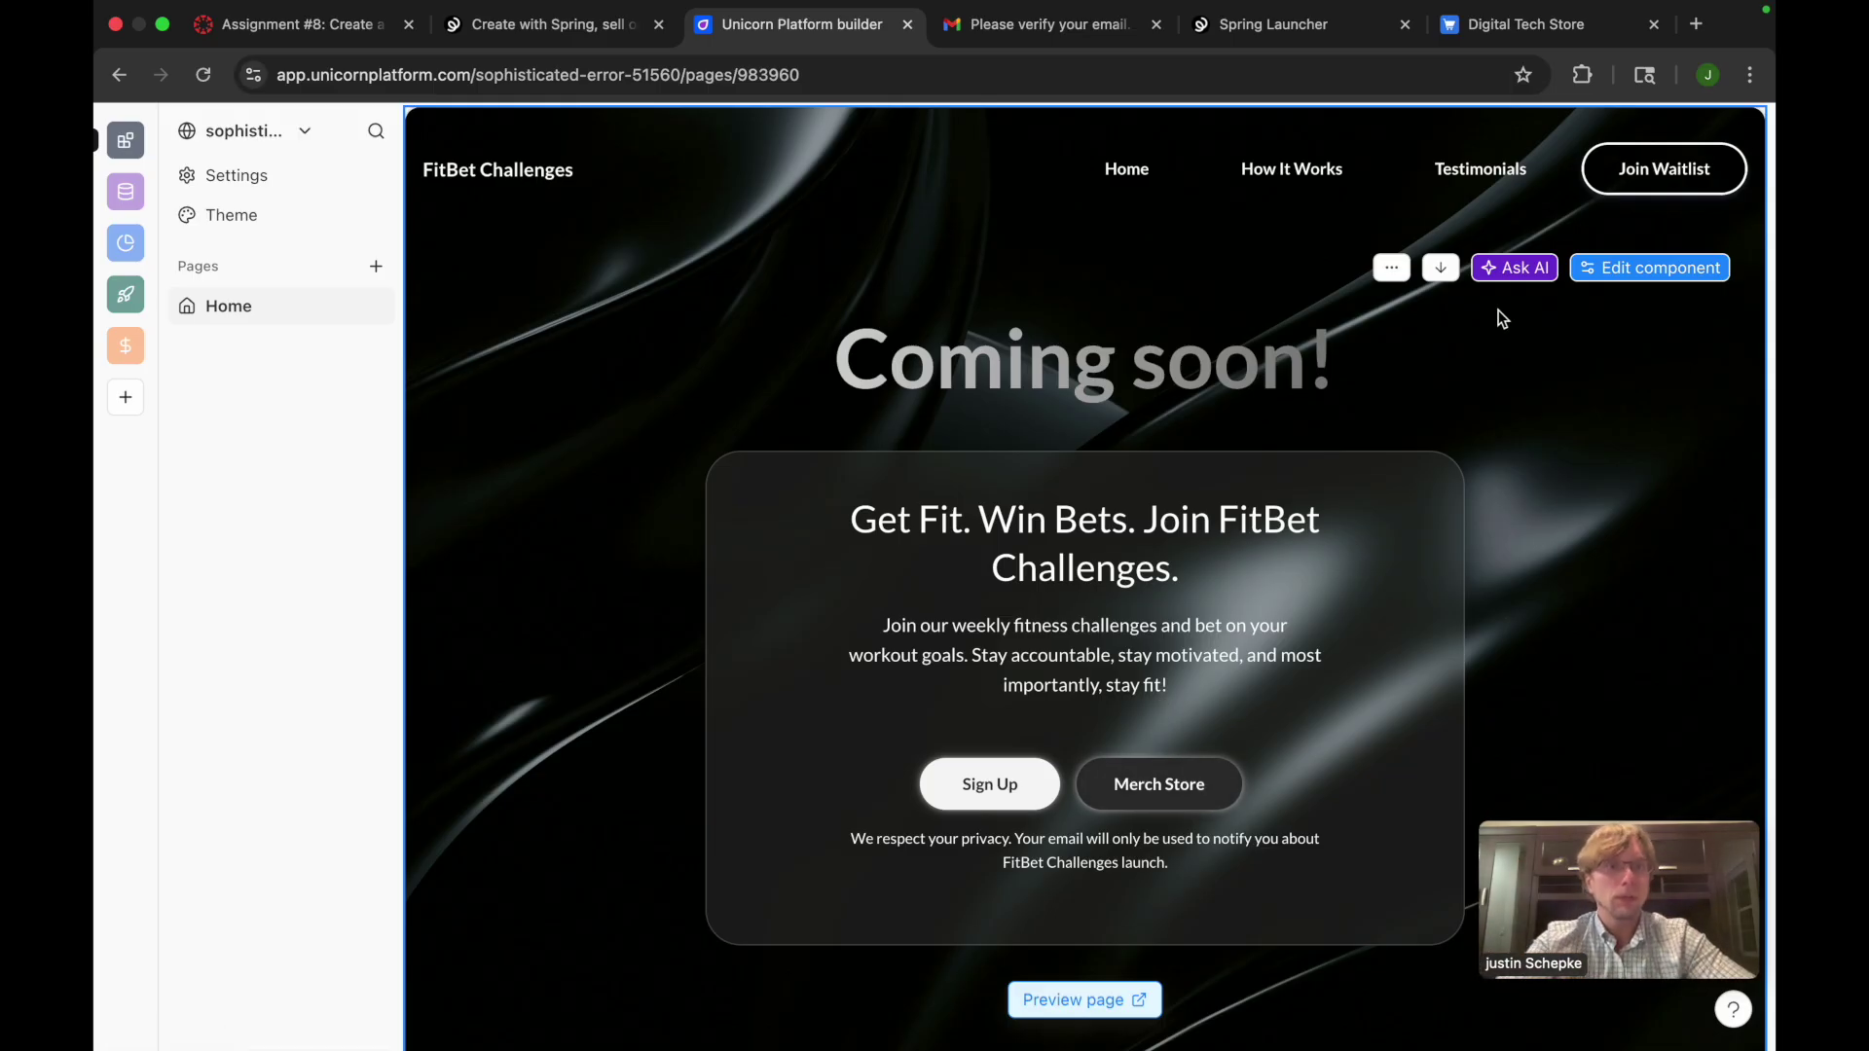
pyautogui.click(1499, 270)
pyautogui.write('add')
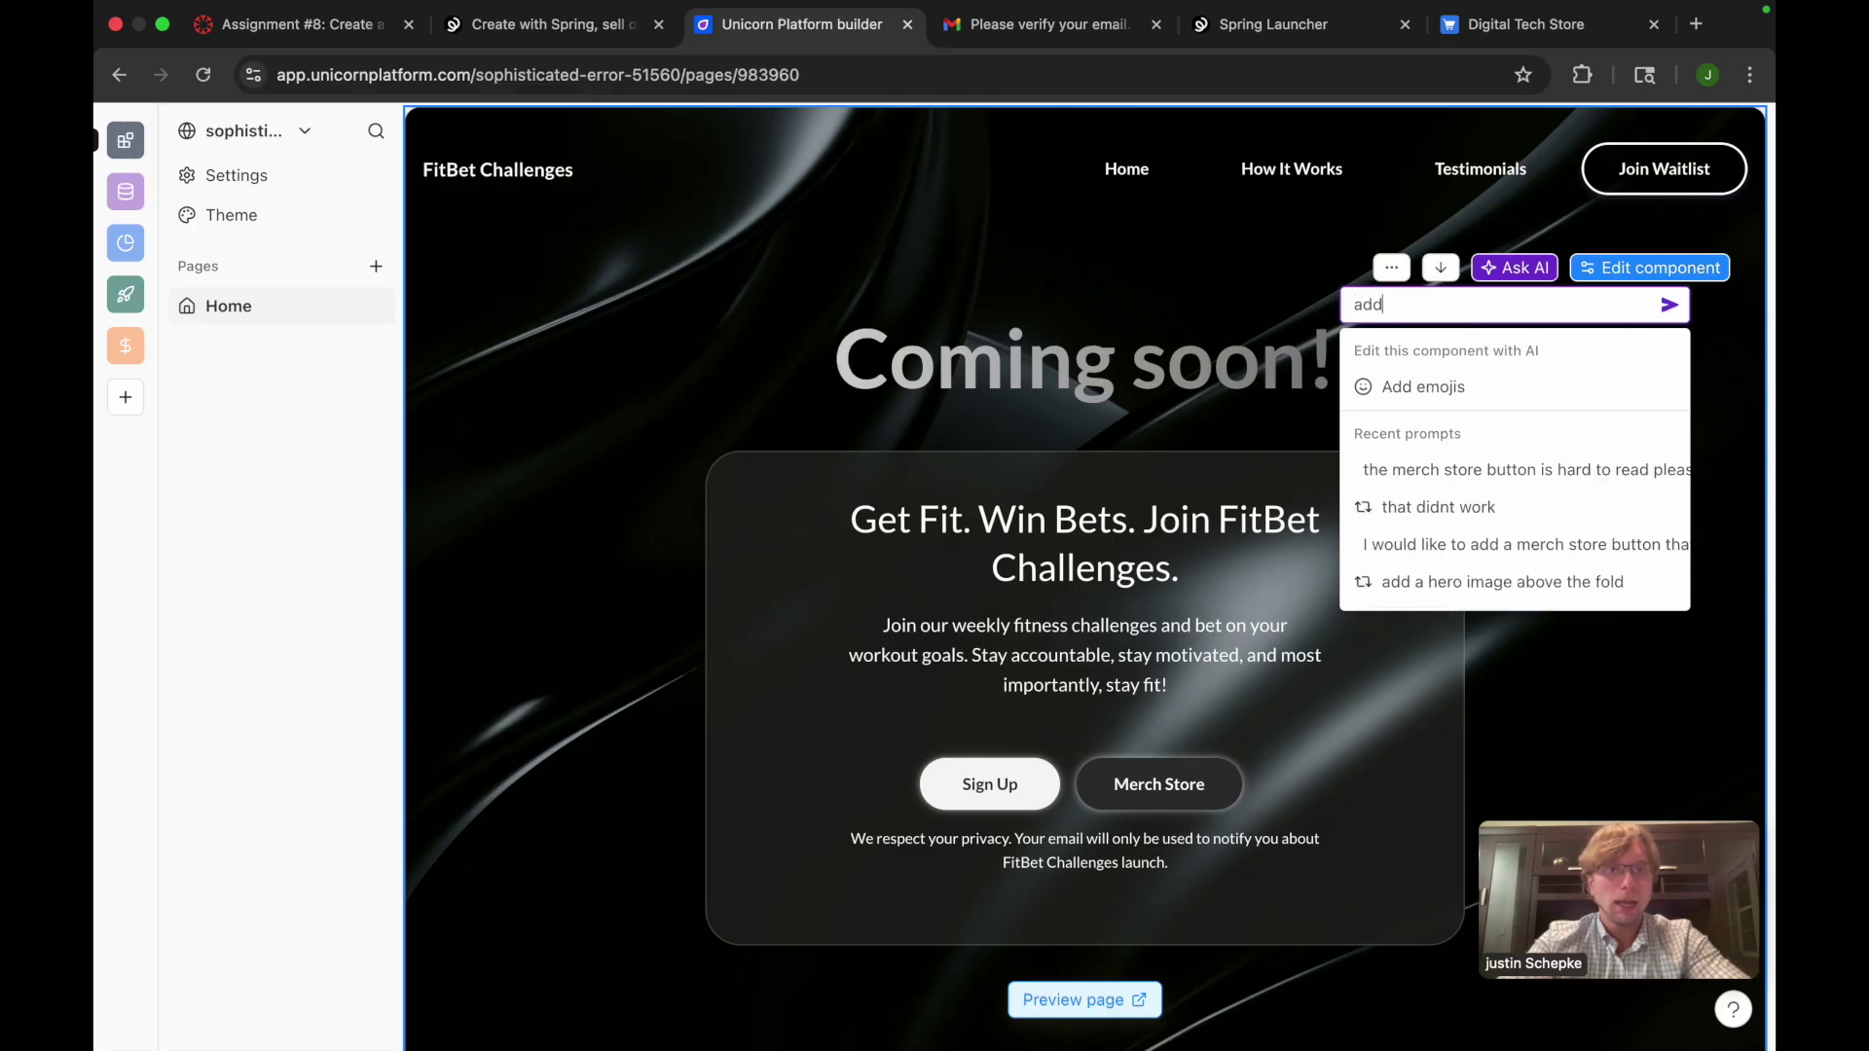
pyautogui.write(' a button lab')
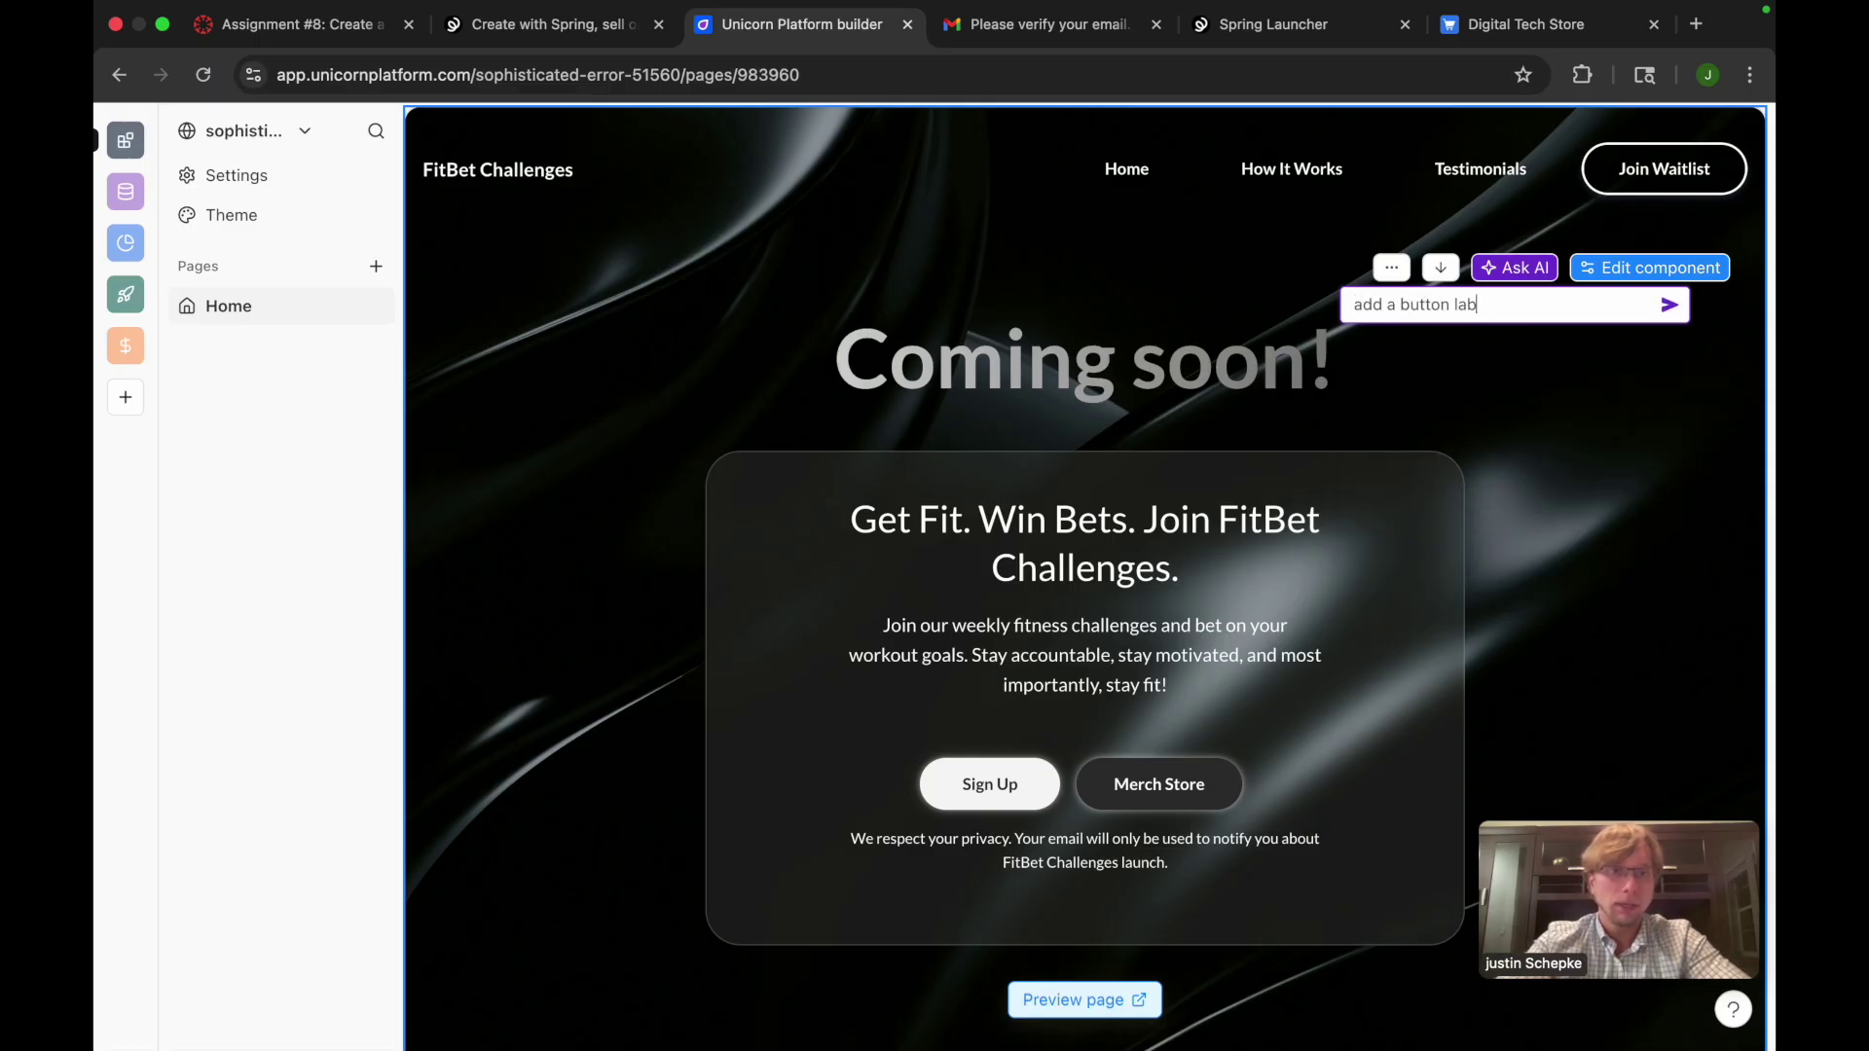
pyautogui.write('eled merch store ')
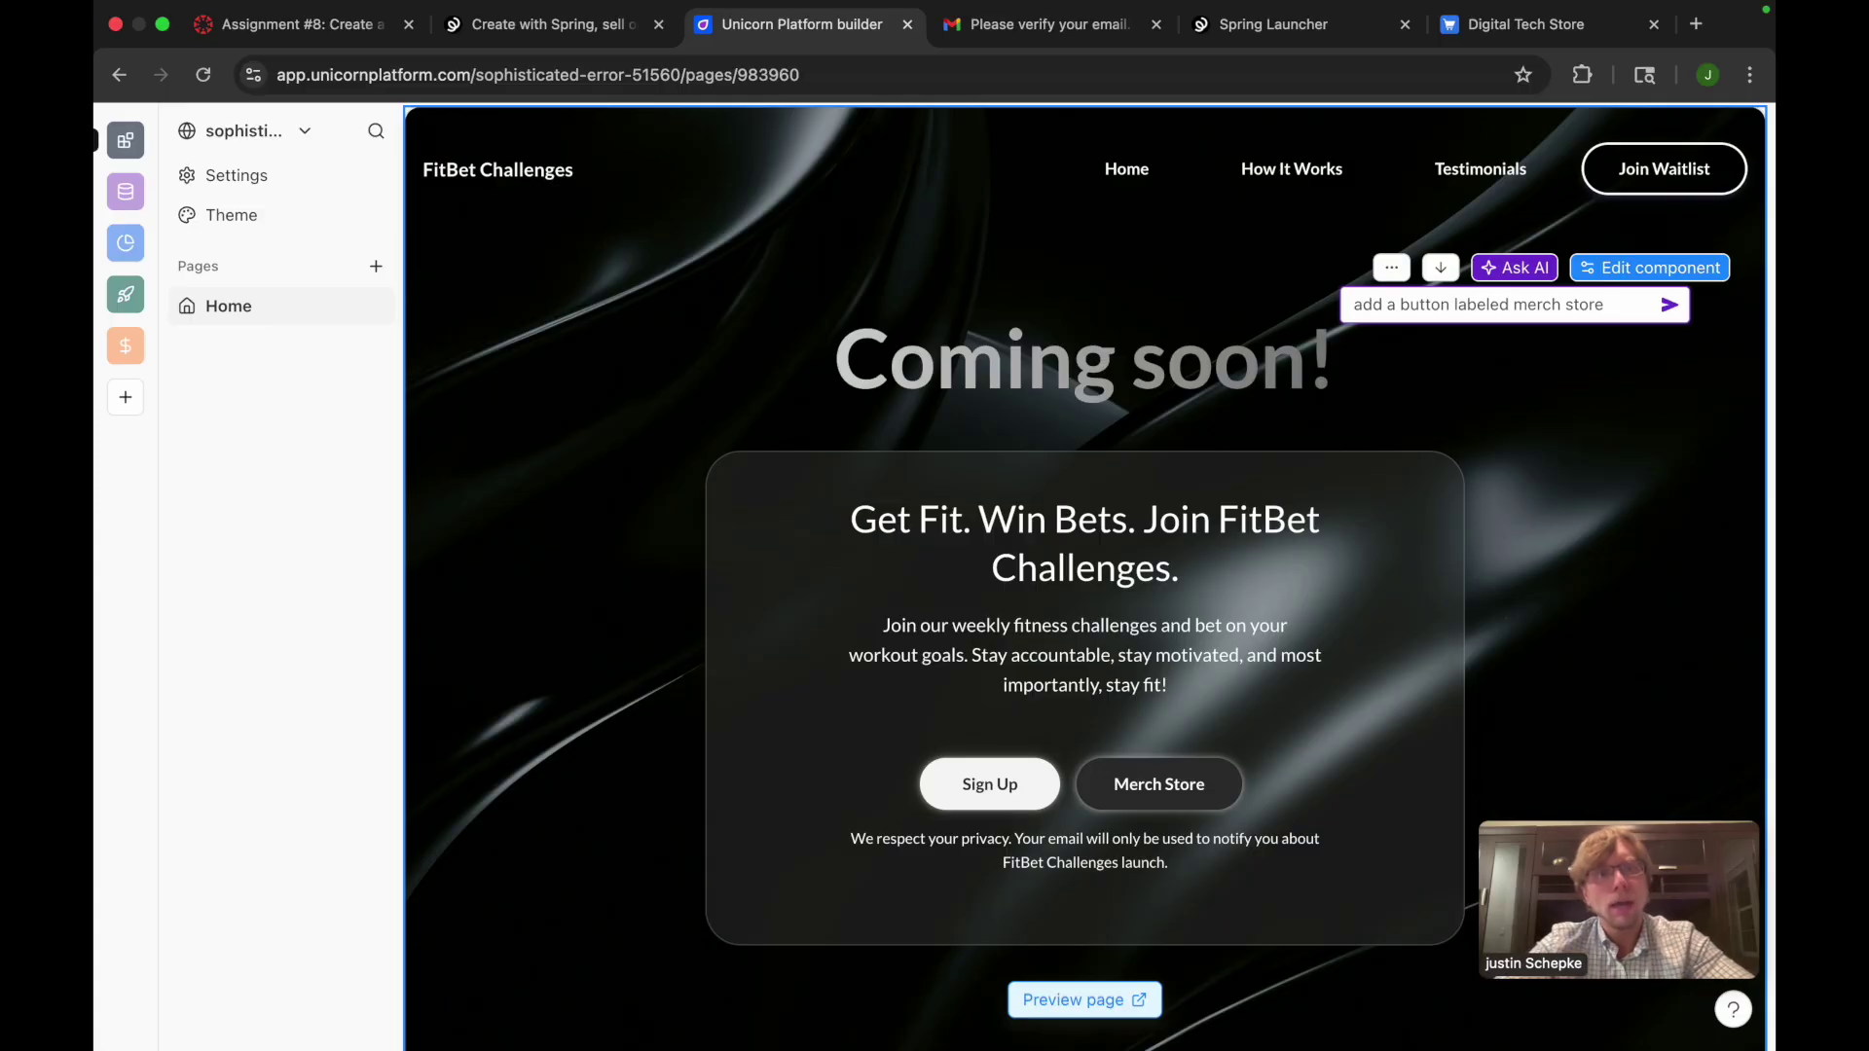
pyautogui.write('that ')
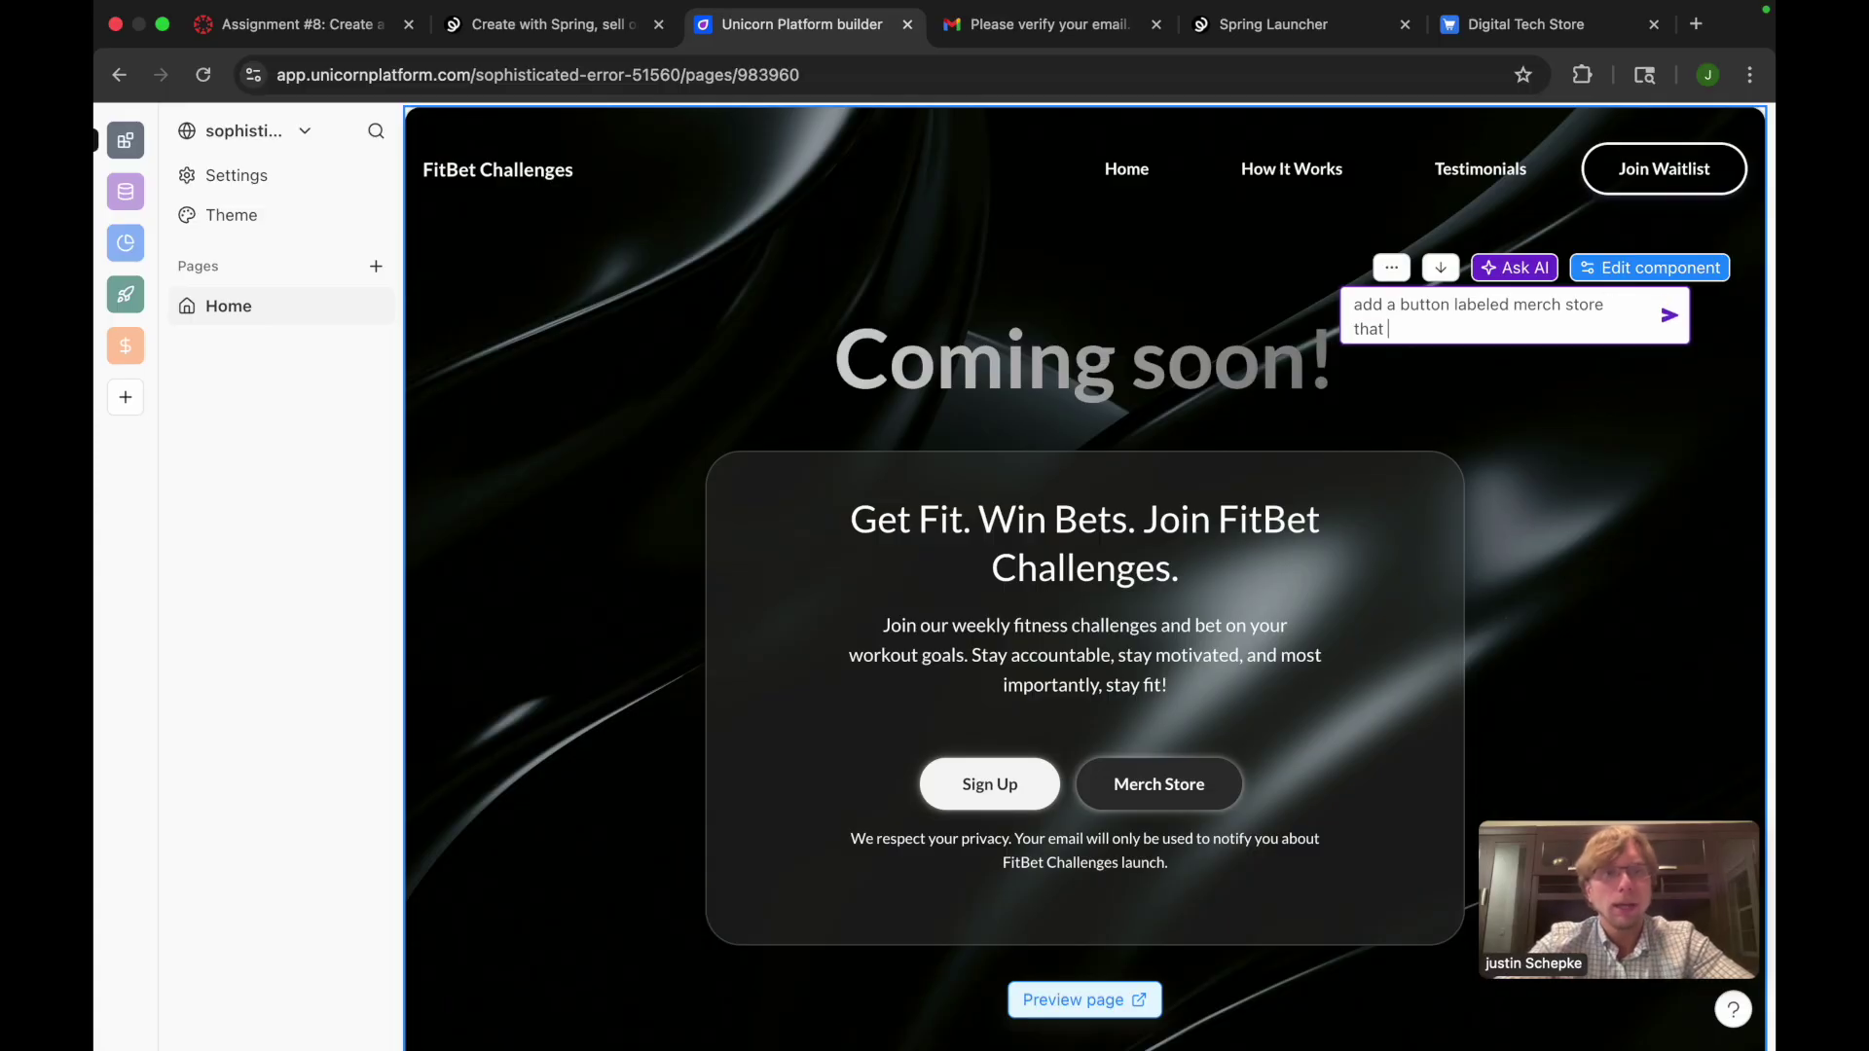
pyautogui.write('directs use')
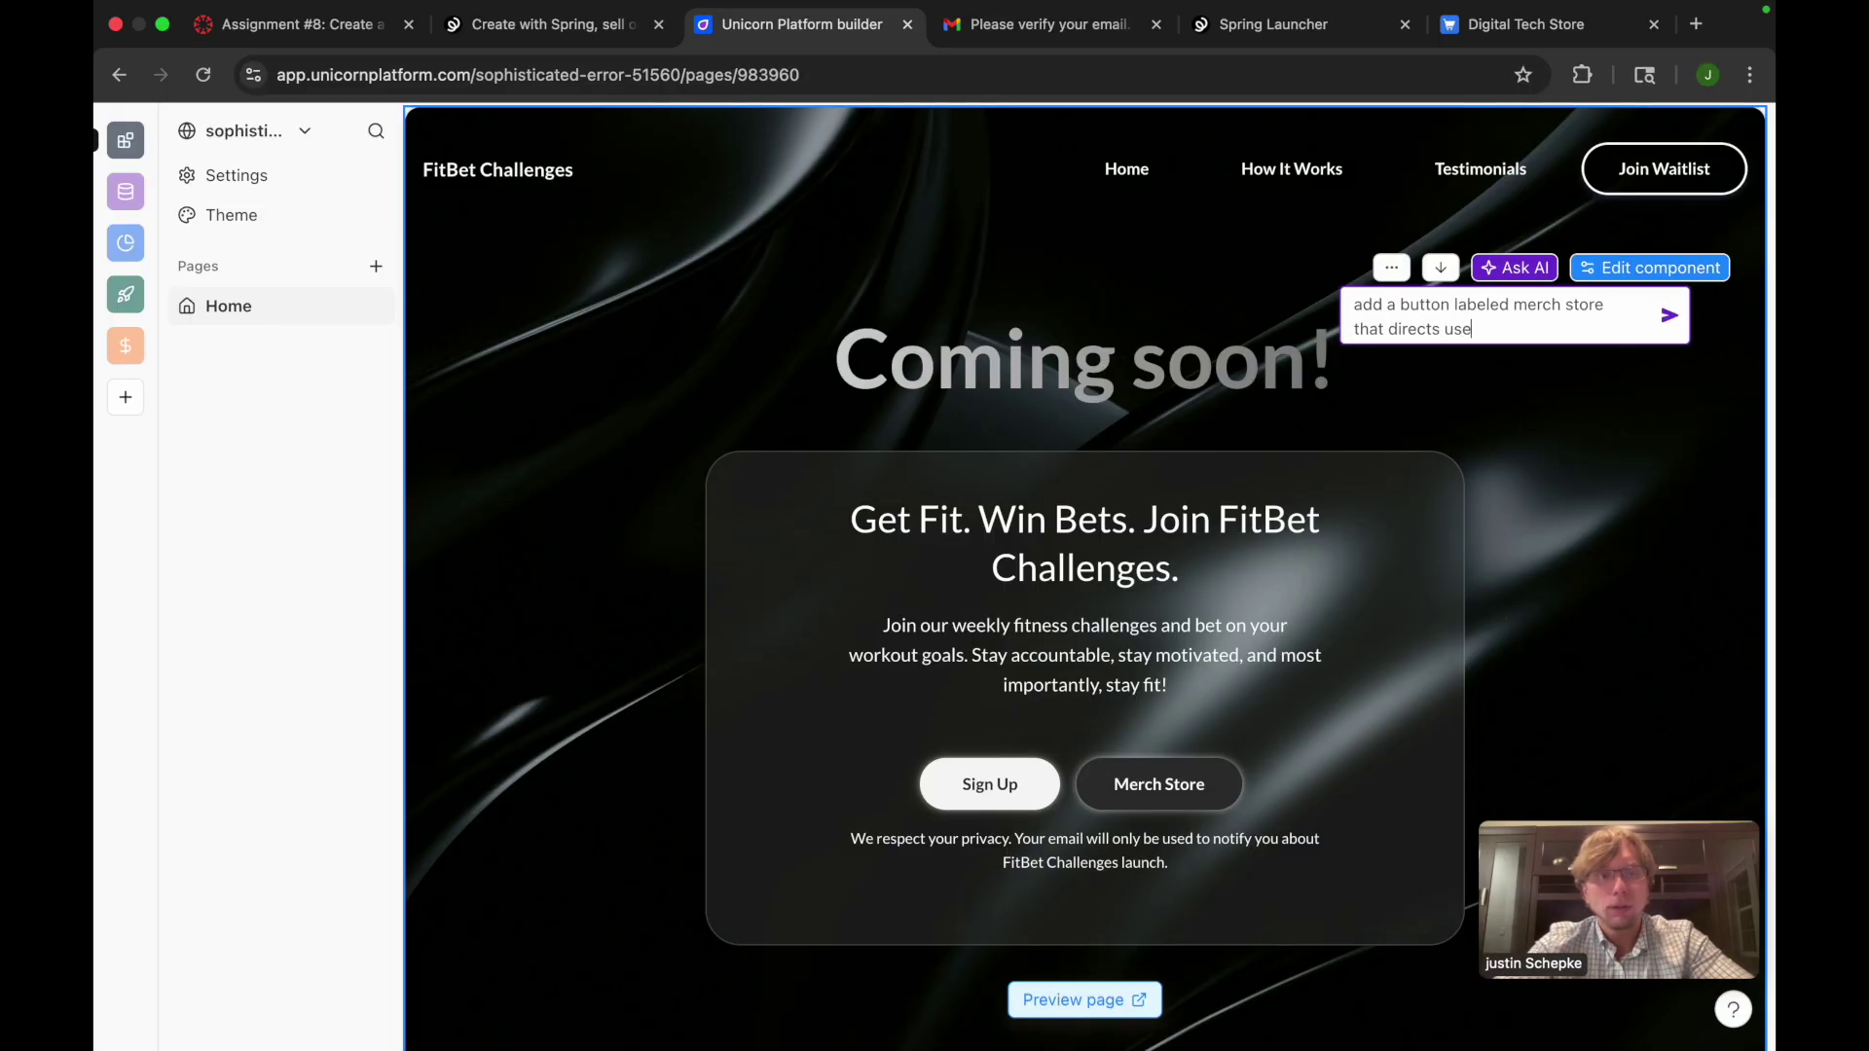
pyautogui.write('rs to this ')
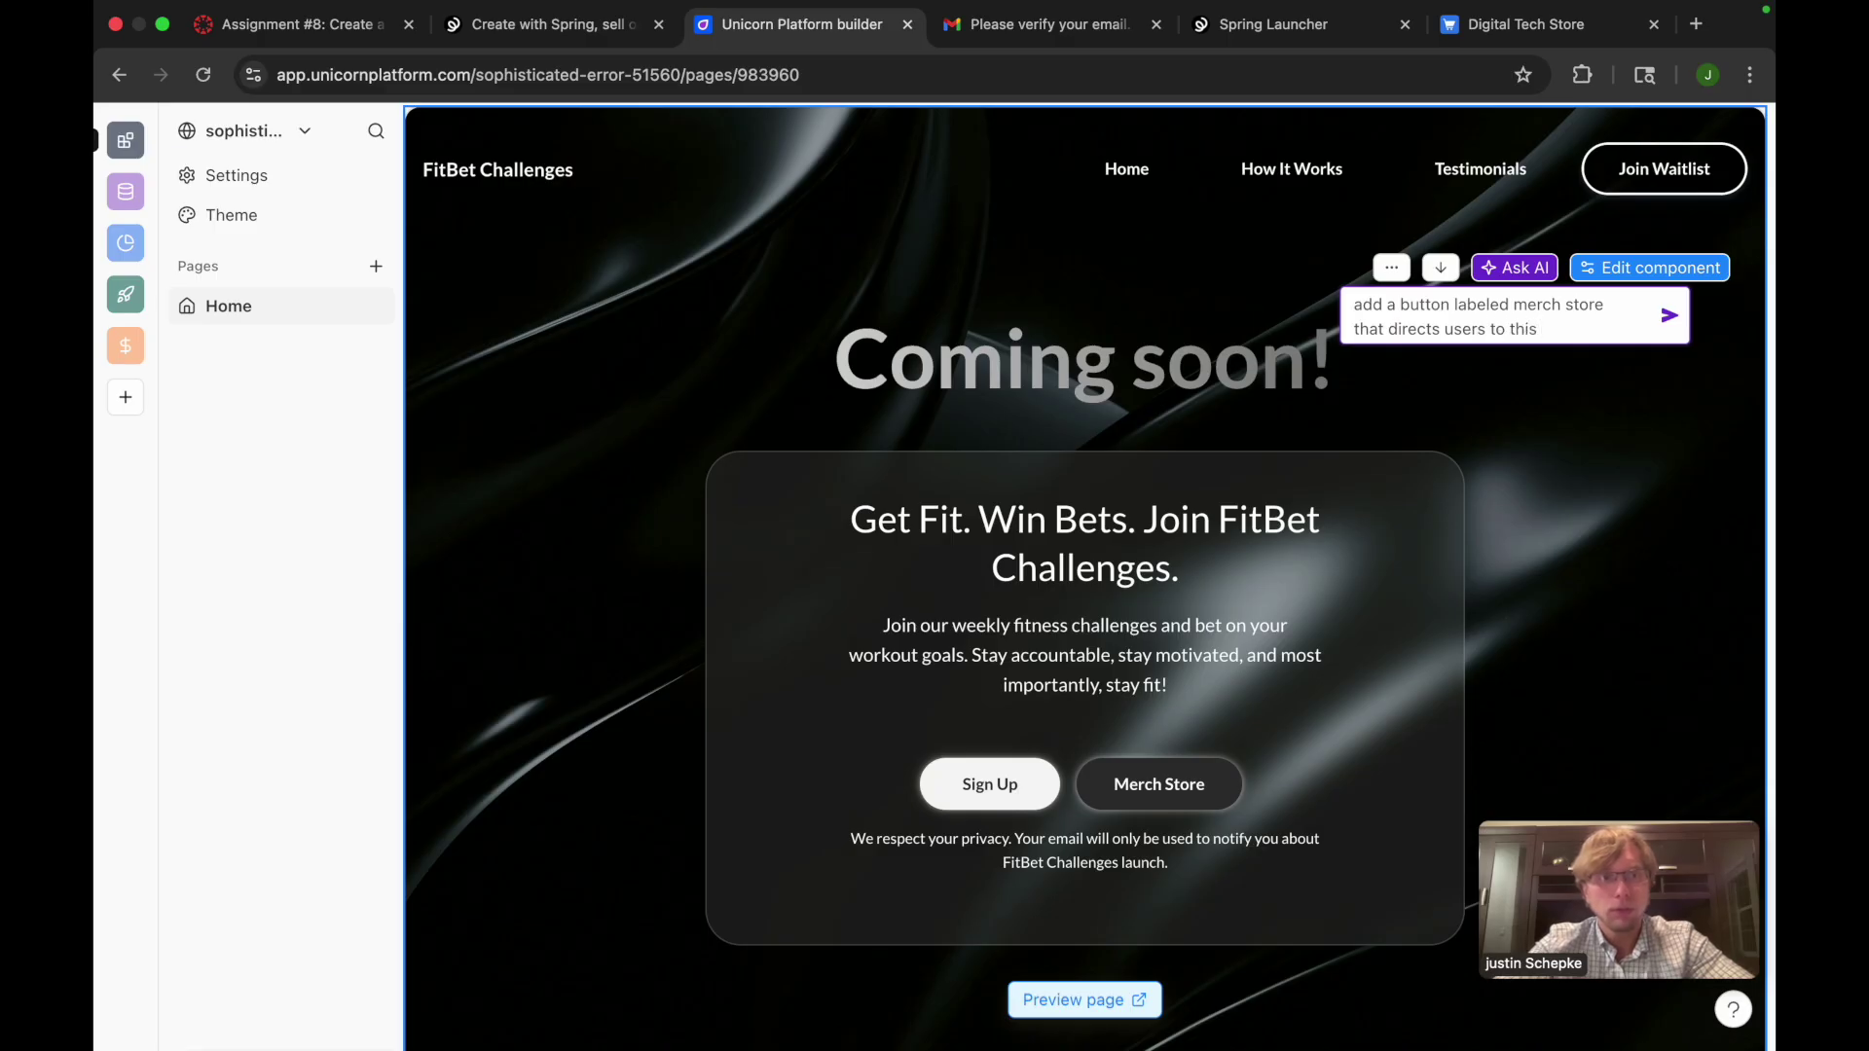
pyautogui.write('url "')
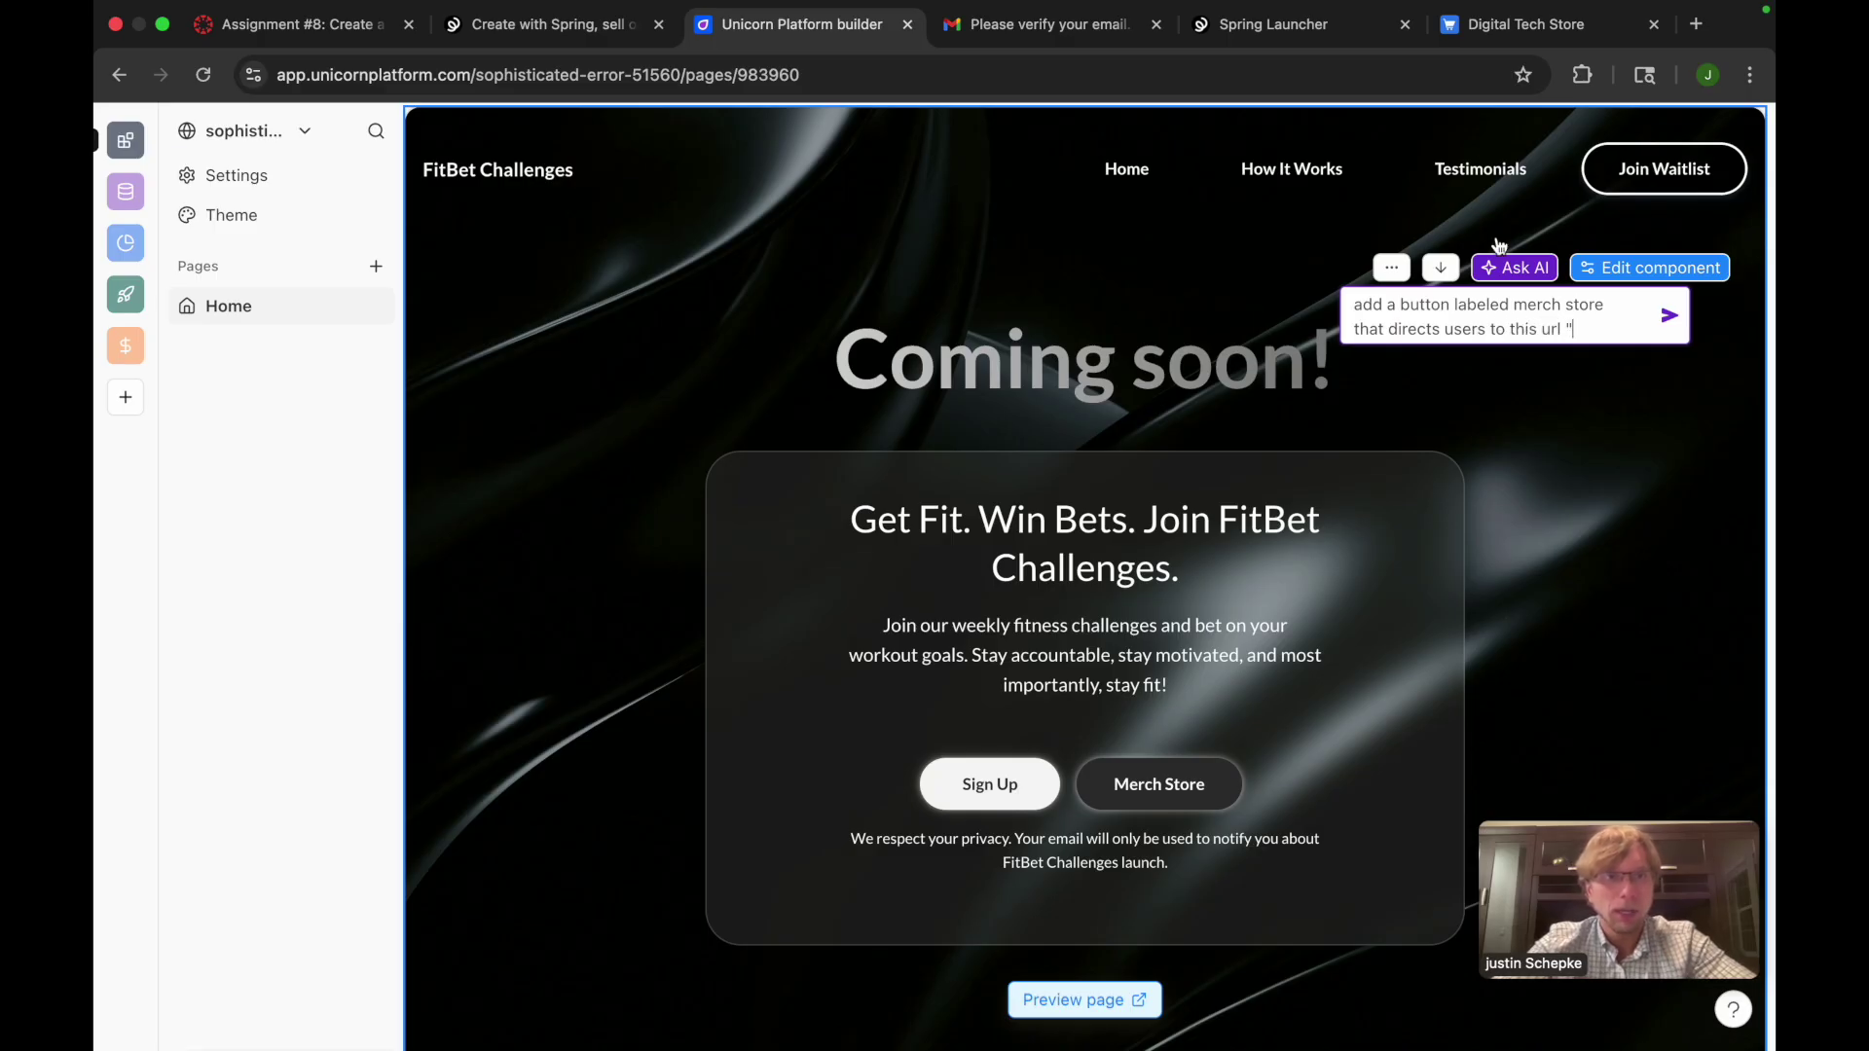
pyautogui.click(1544, 39)
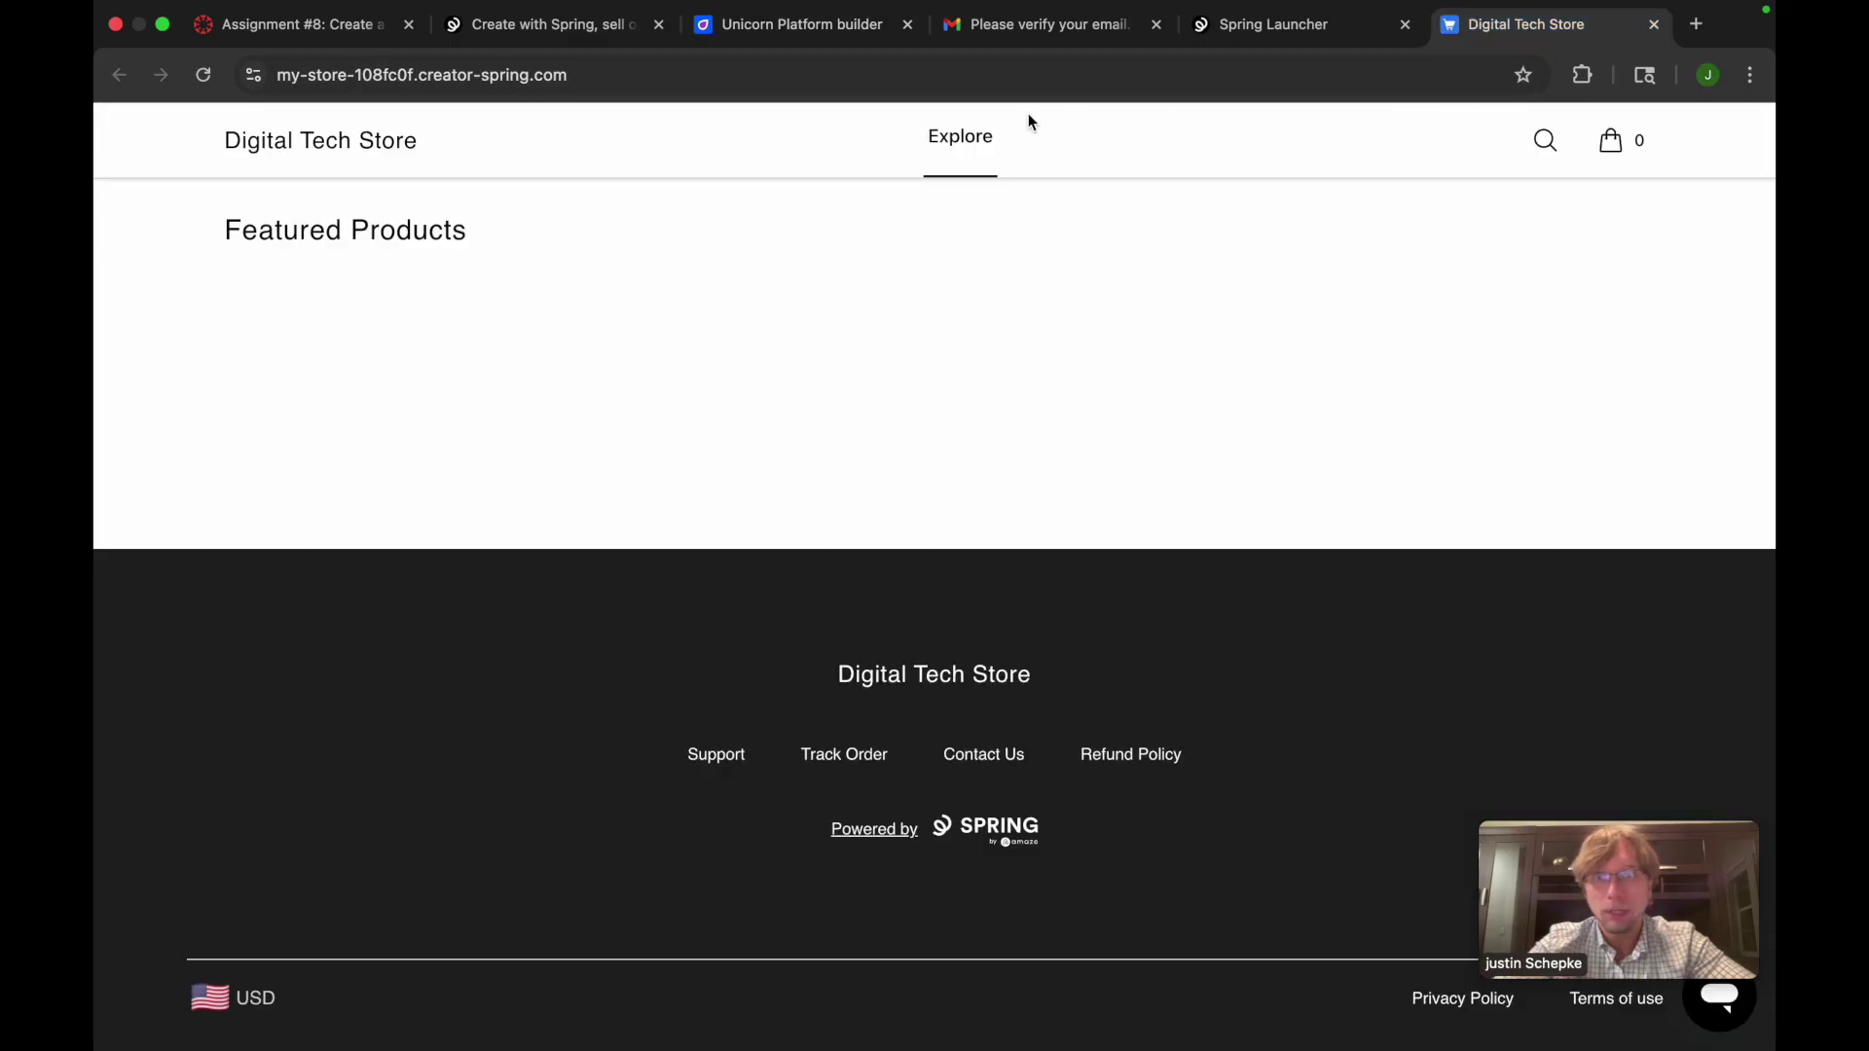
pyautogui.scroll(-1, 1186, 253)
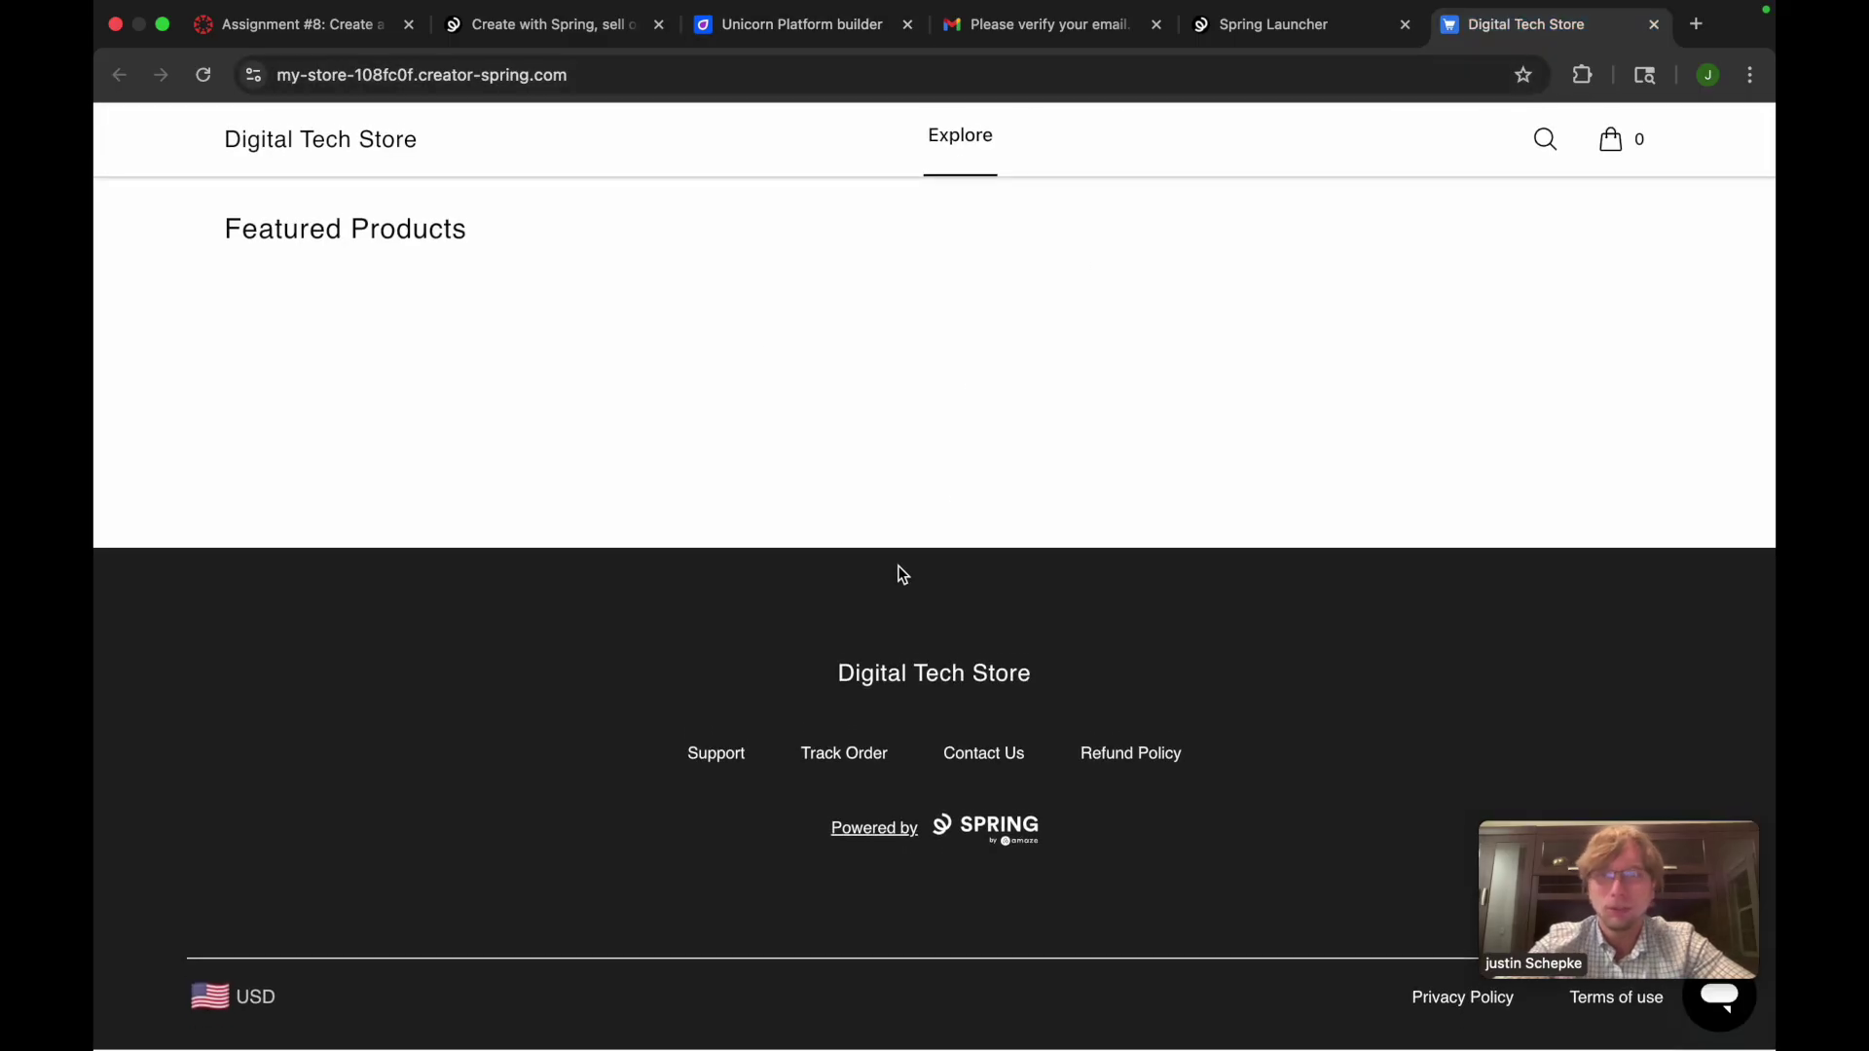
pyautogui.click(582, 78)
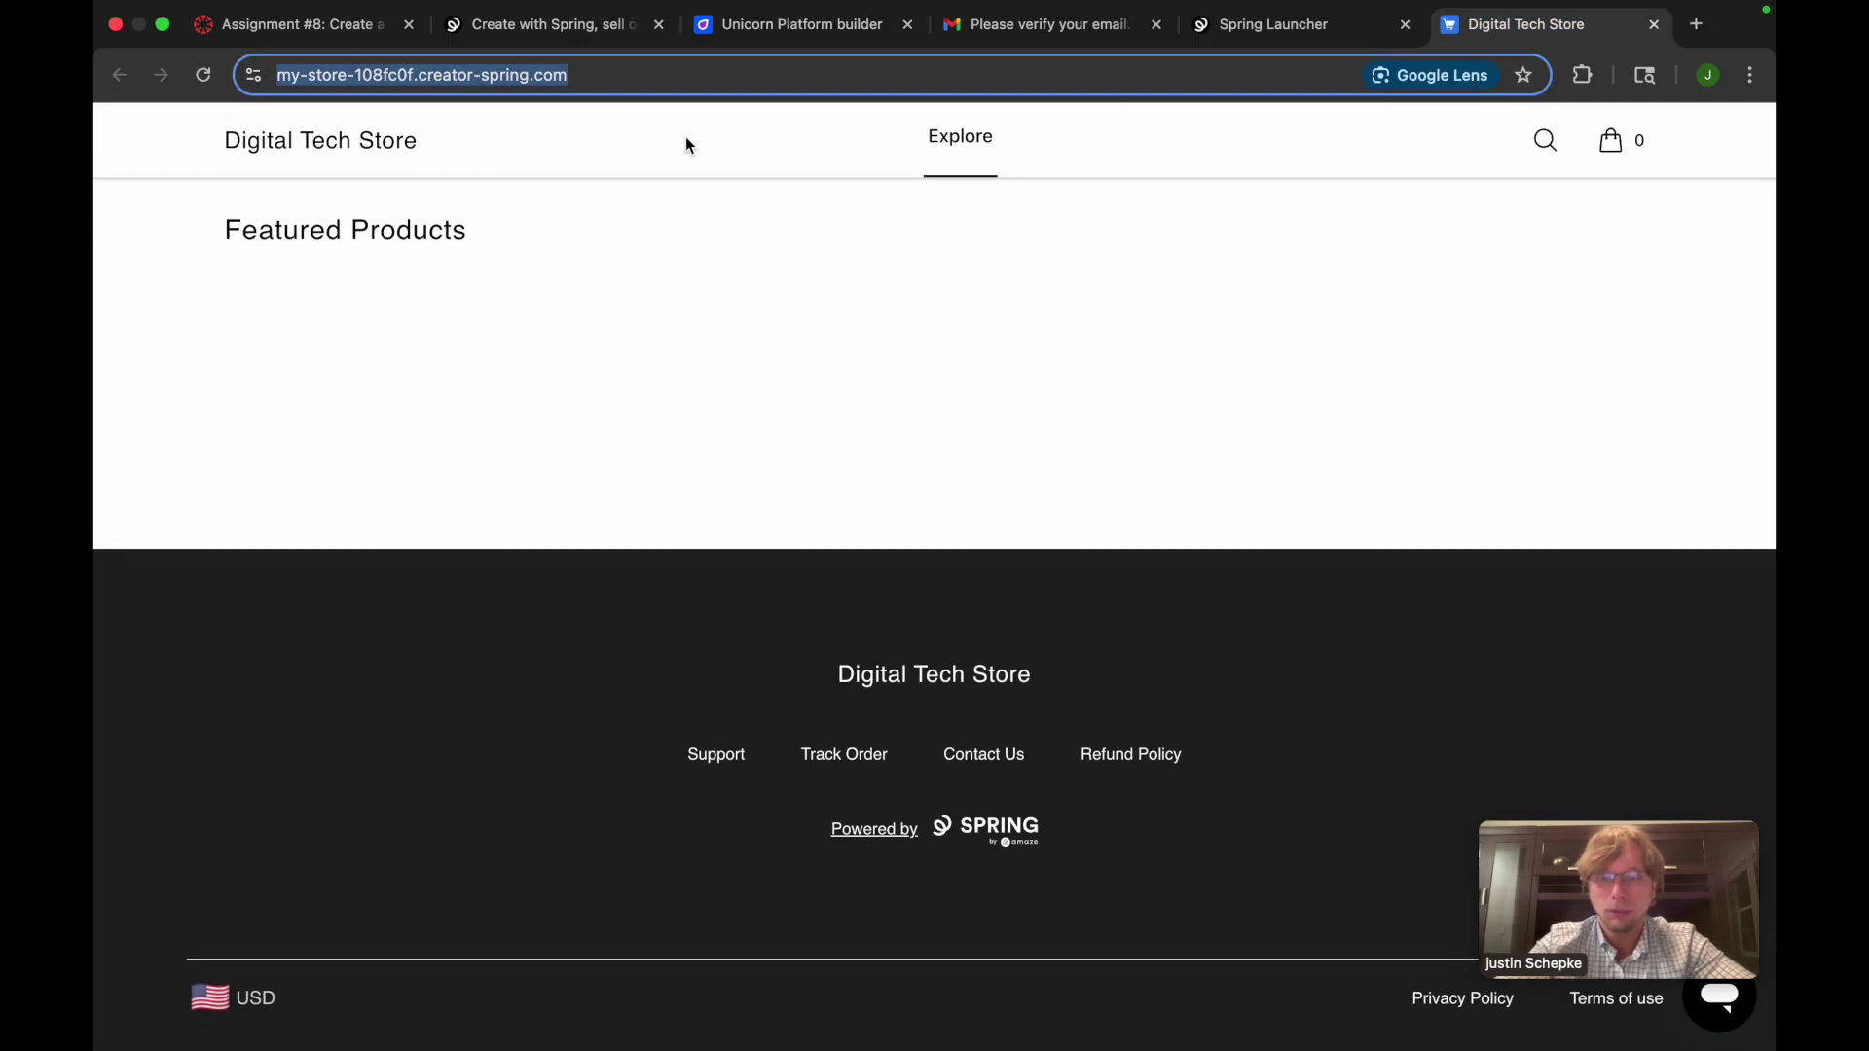
pyautogui.click(494, 59)
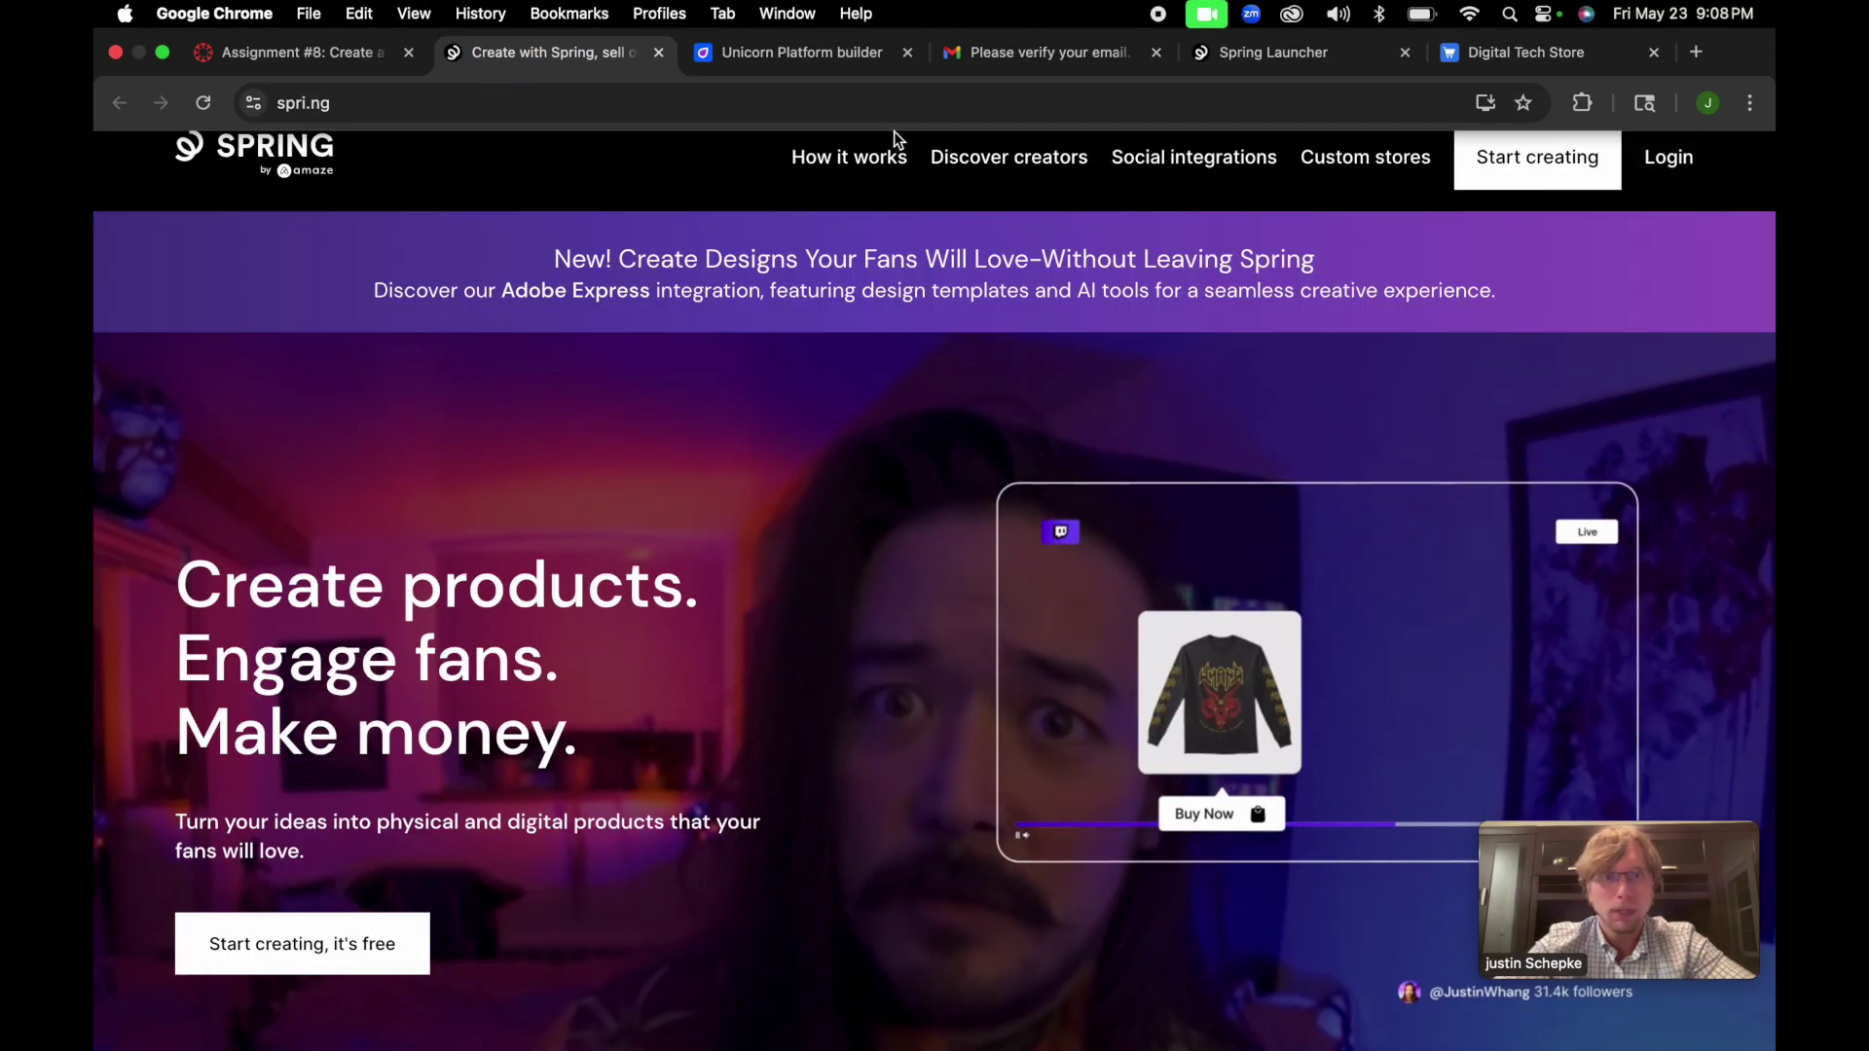
pyautogui.click(857, 48)
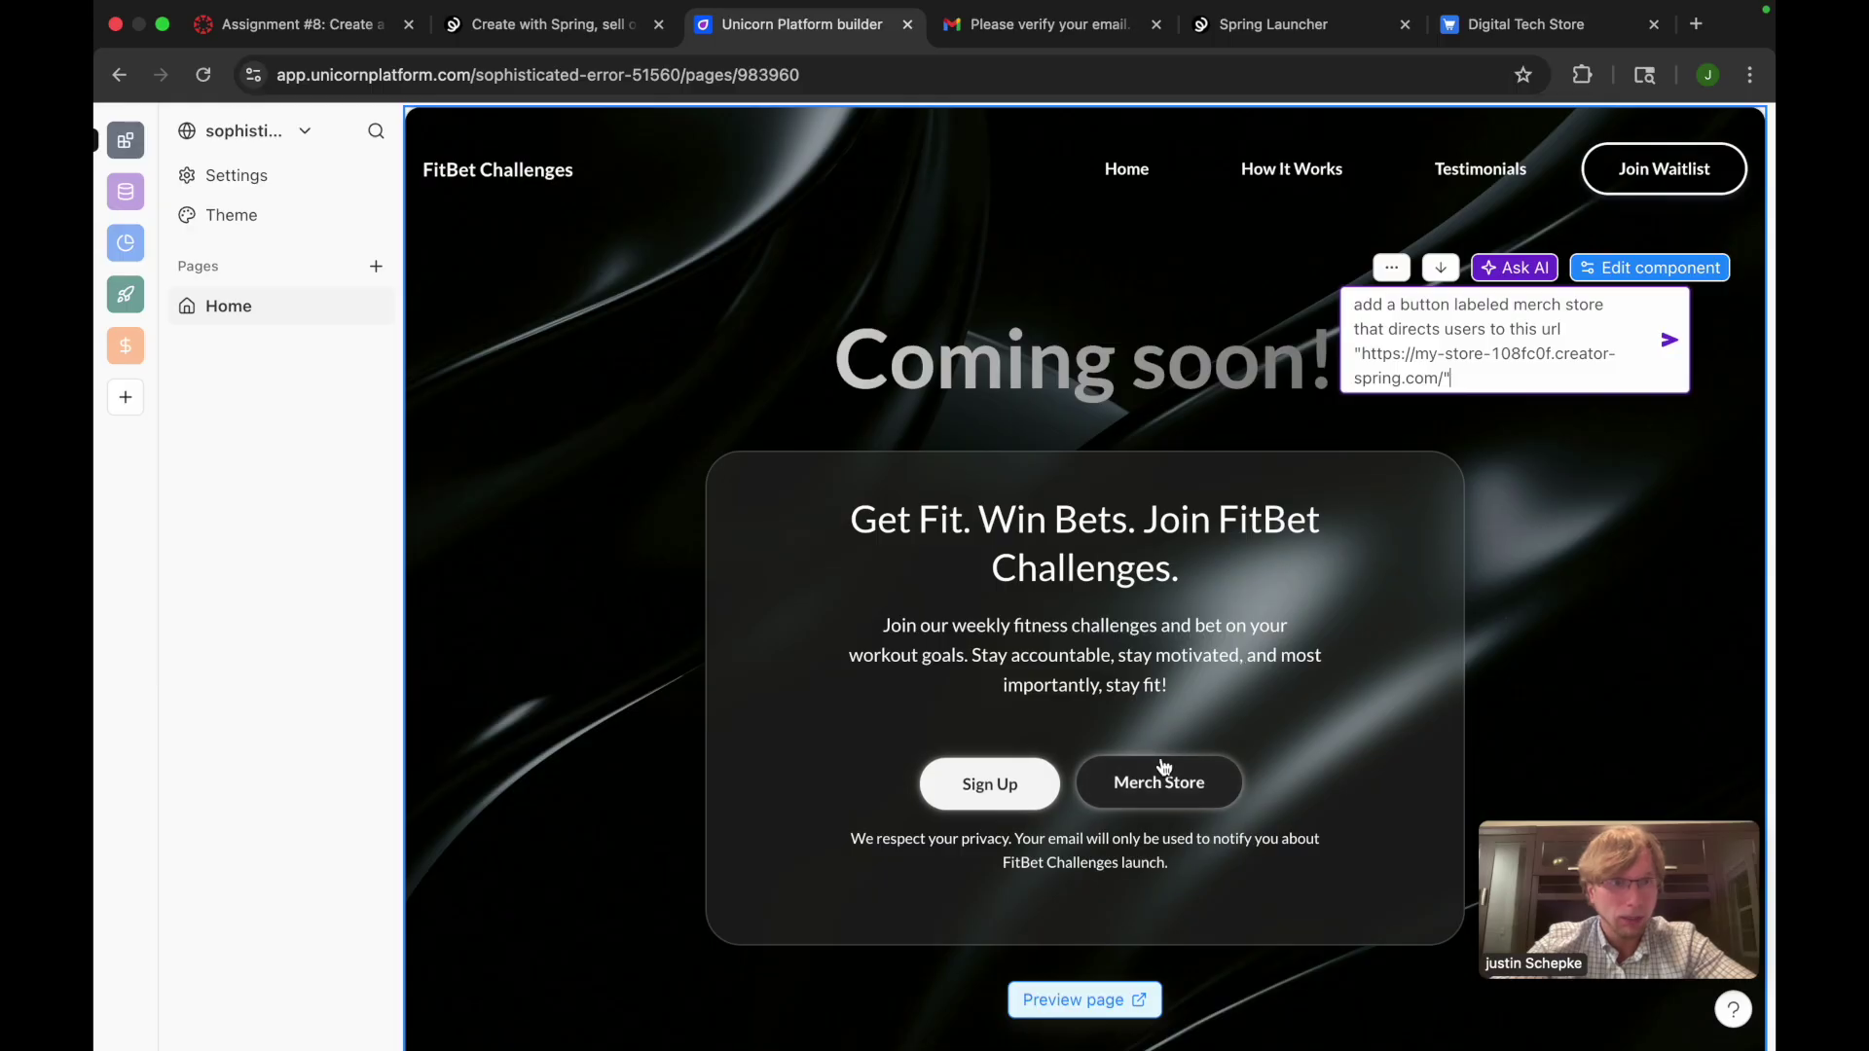
pyautogui.click(1483, 386)
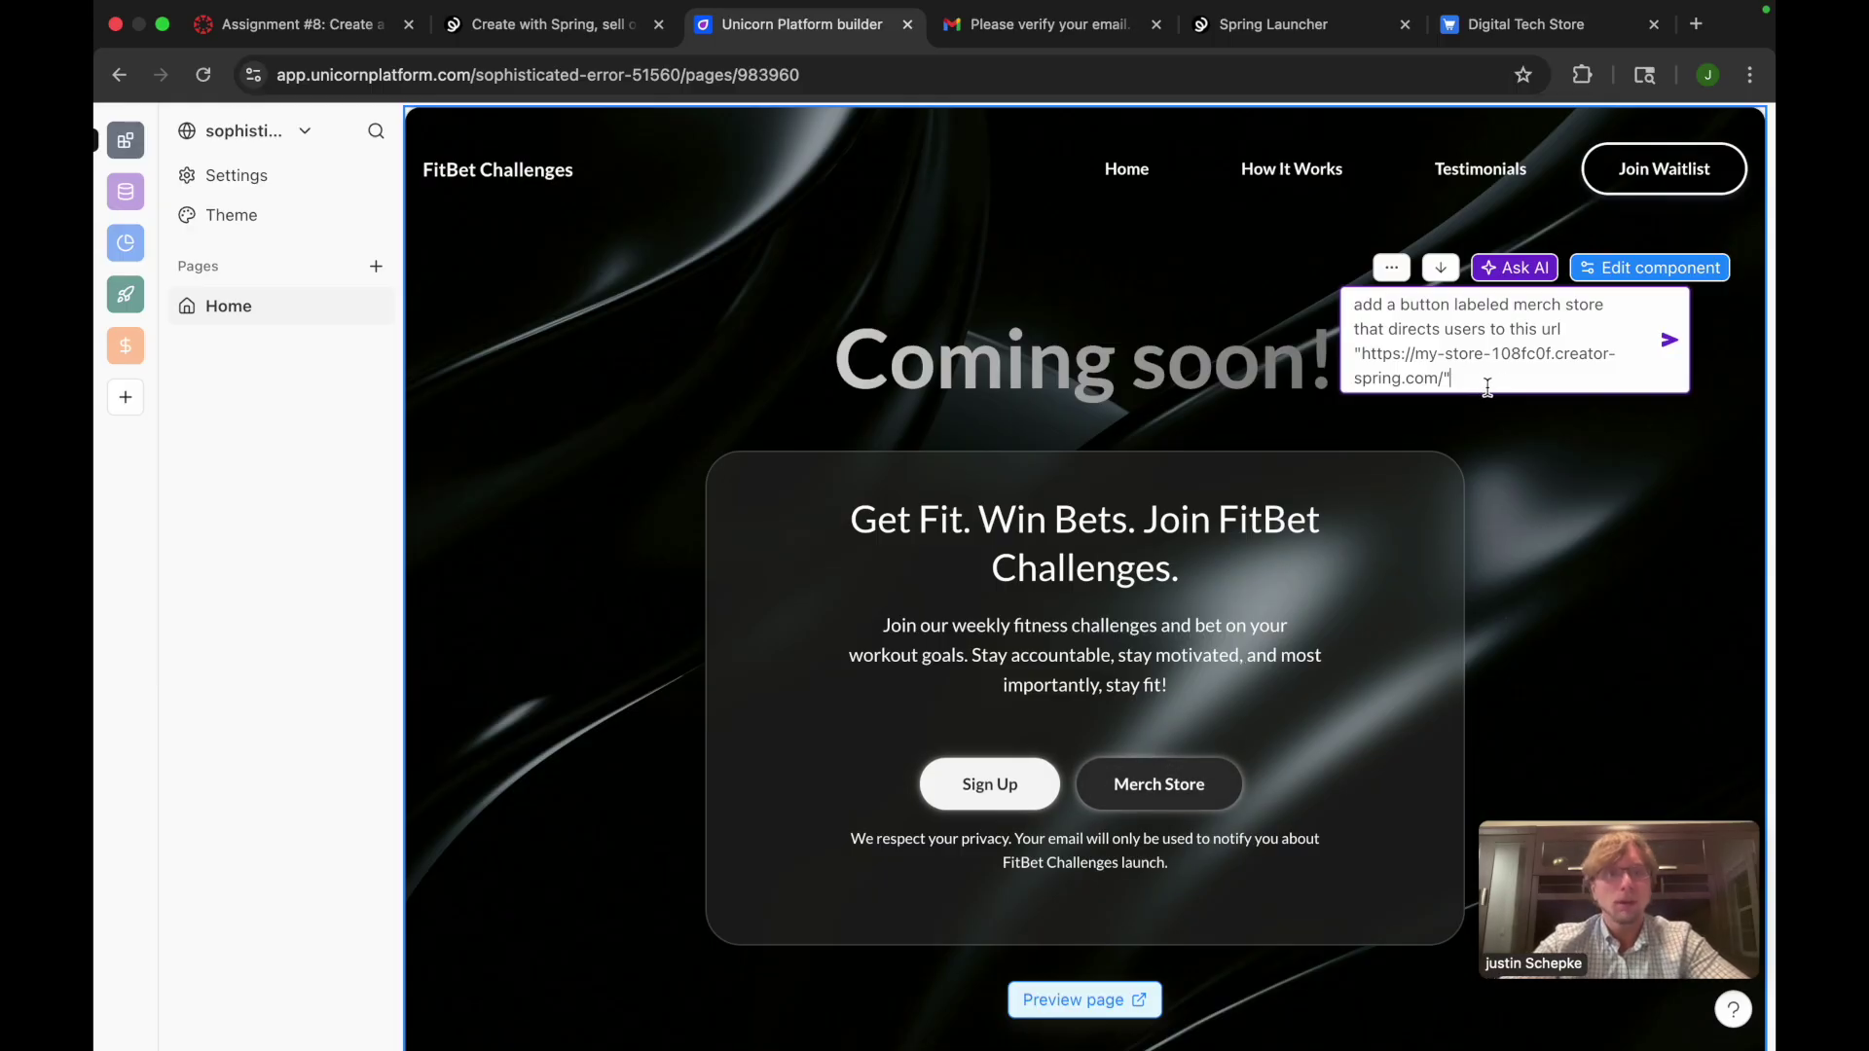
pyautogui.moveTo(1447, 377); pyautogui.dragTo(1474, 407)
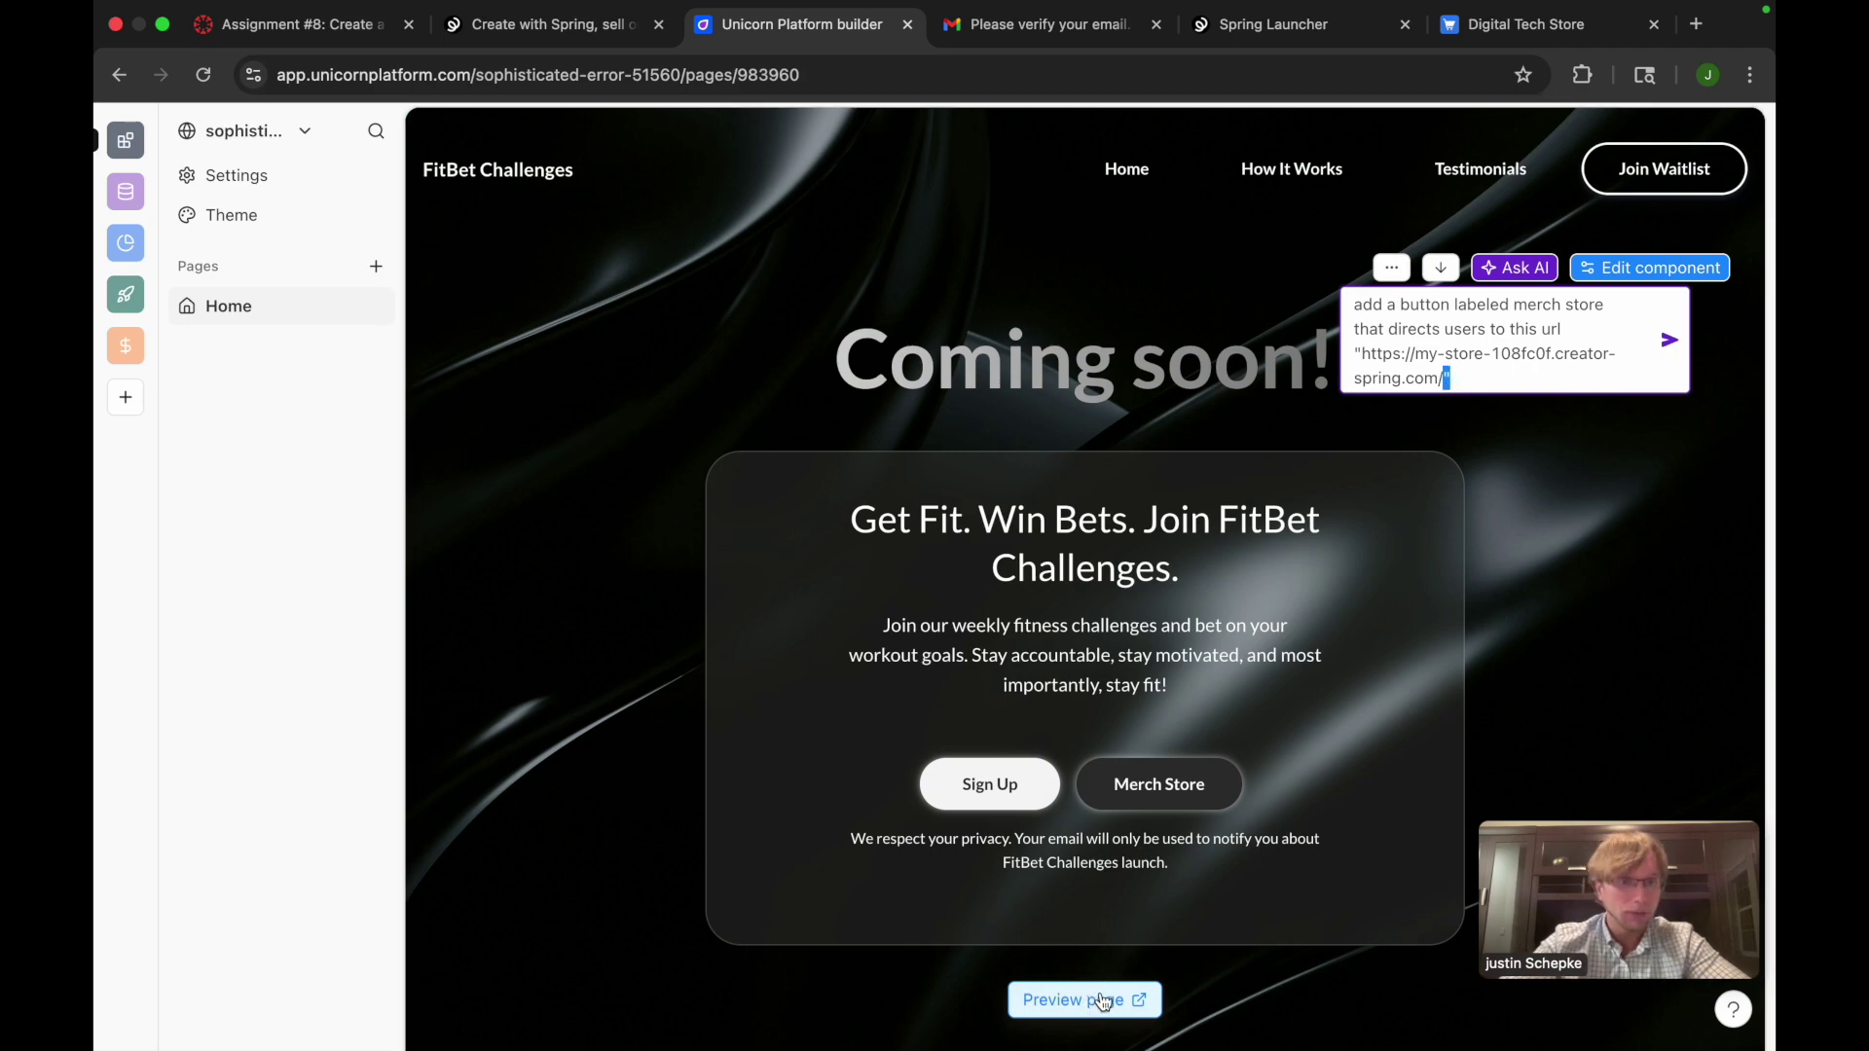
pyautogui.click(1500, 397)
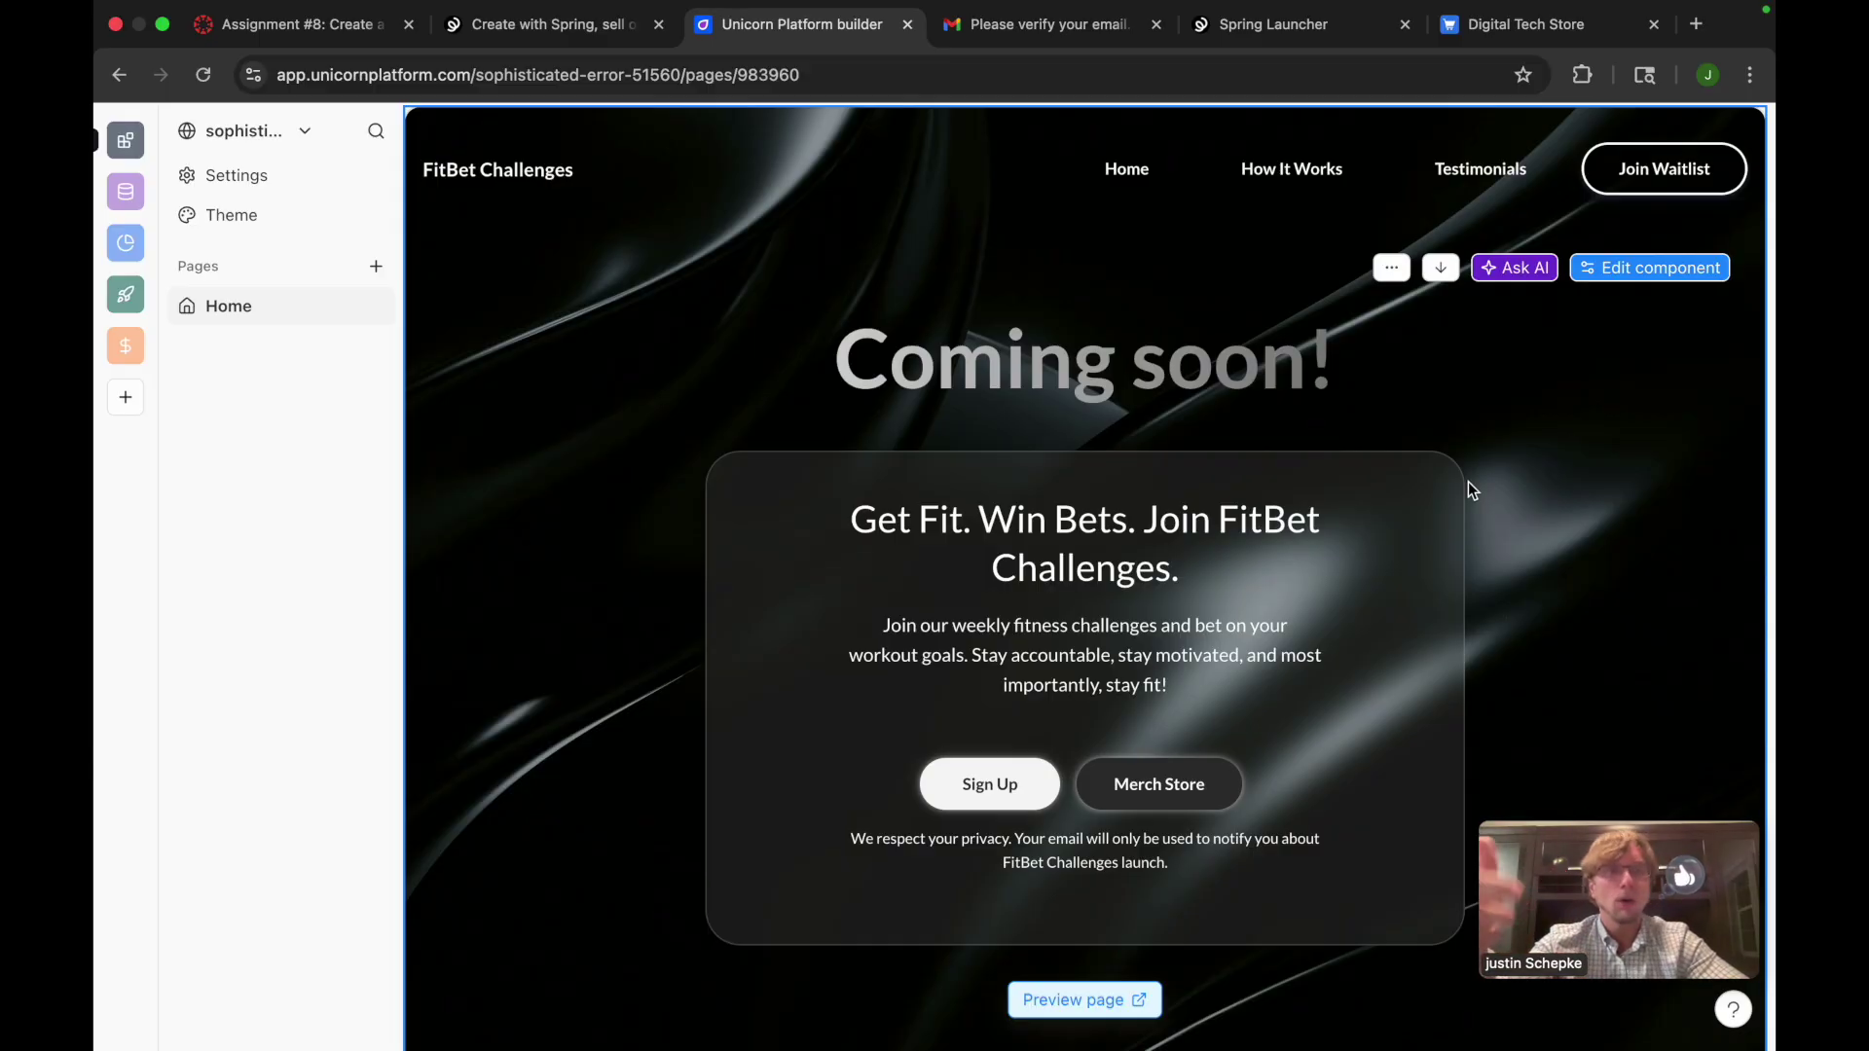
# Open the hero section's content settings, closing and reopening them once
pyautogui.click(1587, 273)
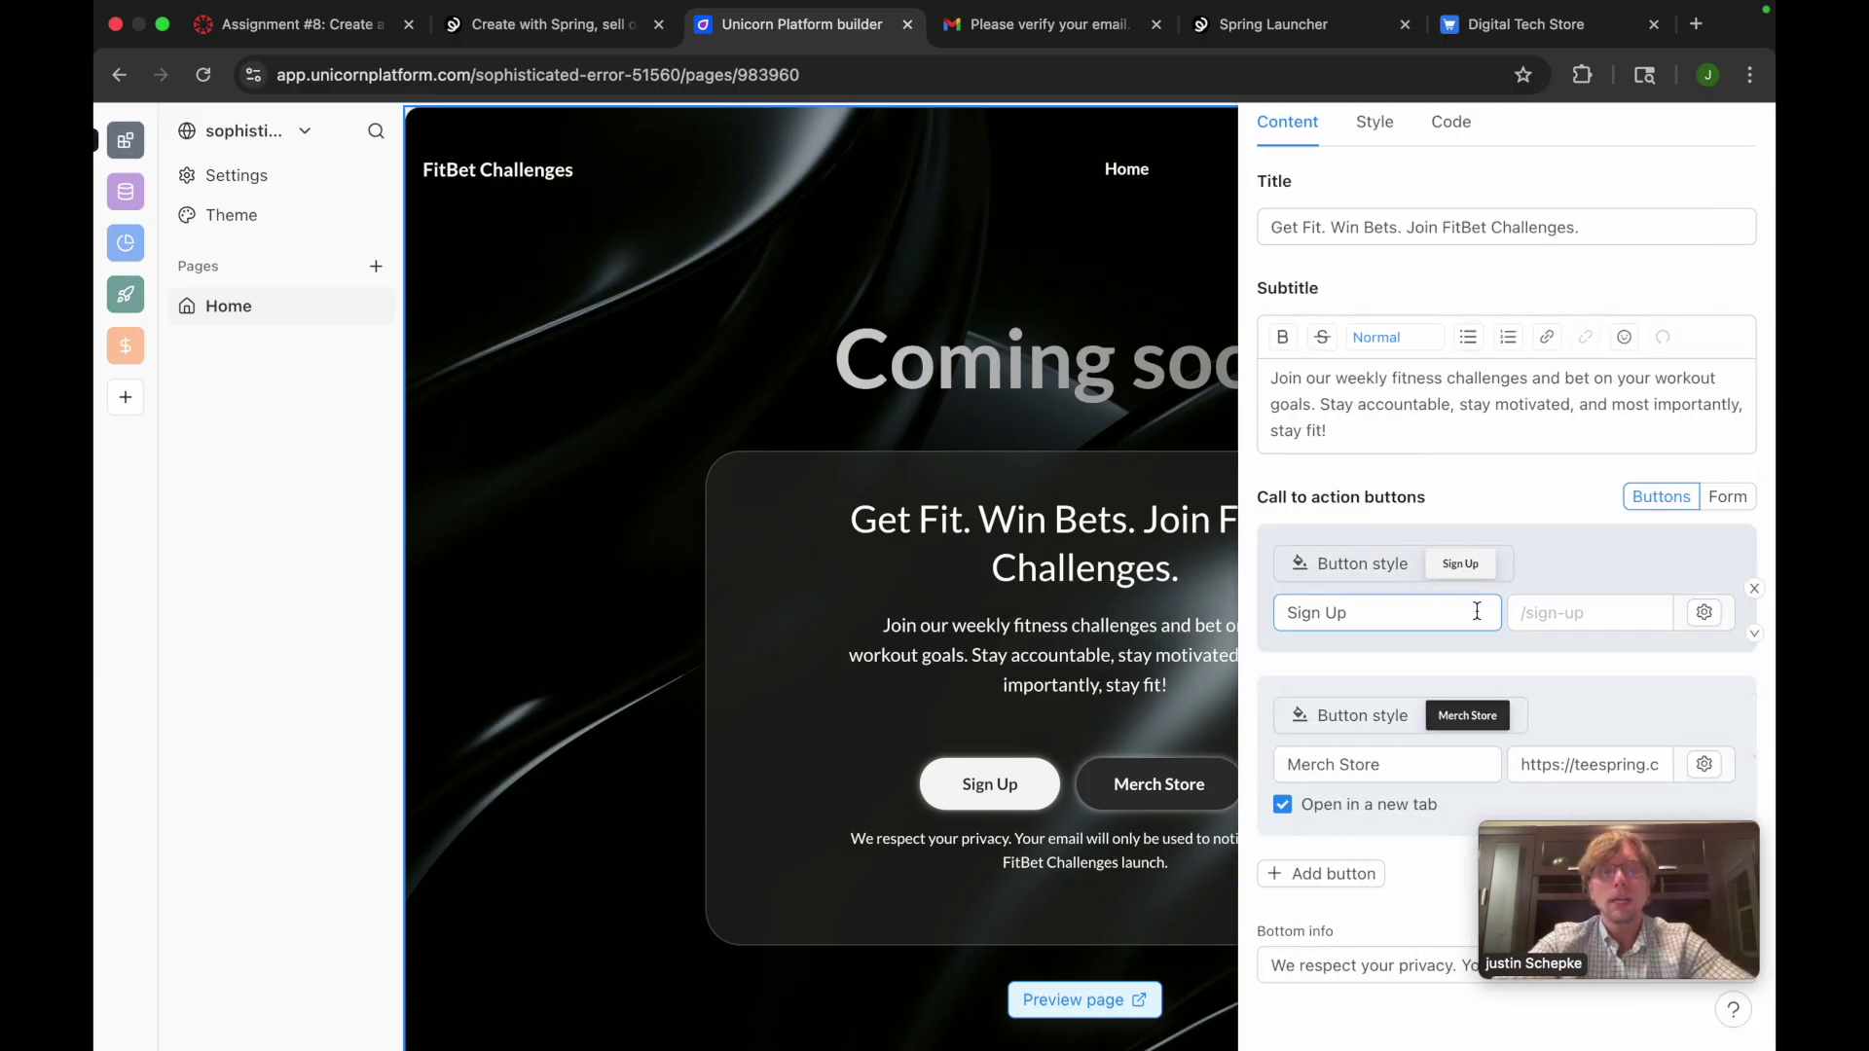
pyautogui.click(1189, 284)
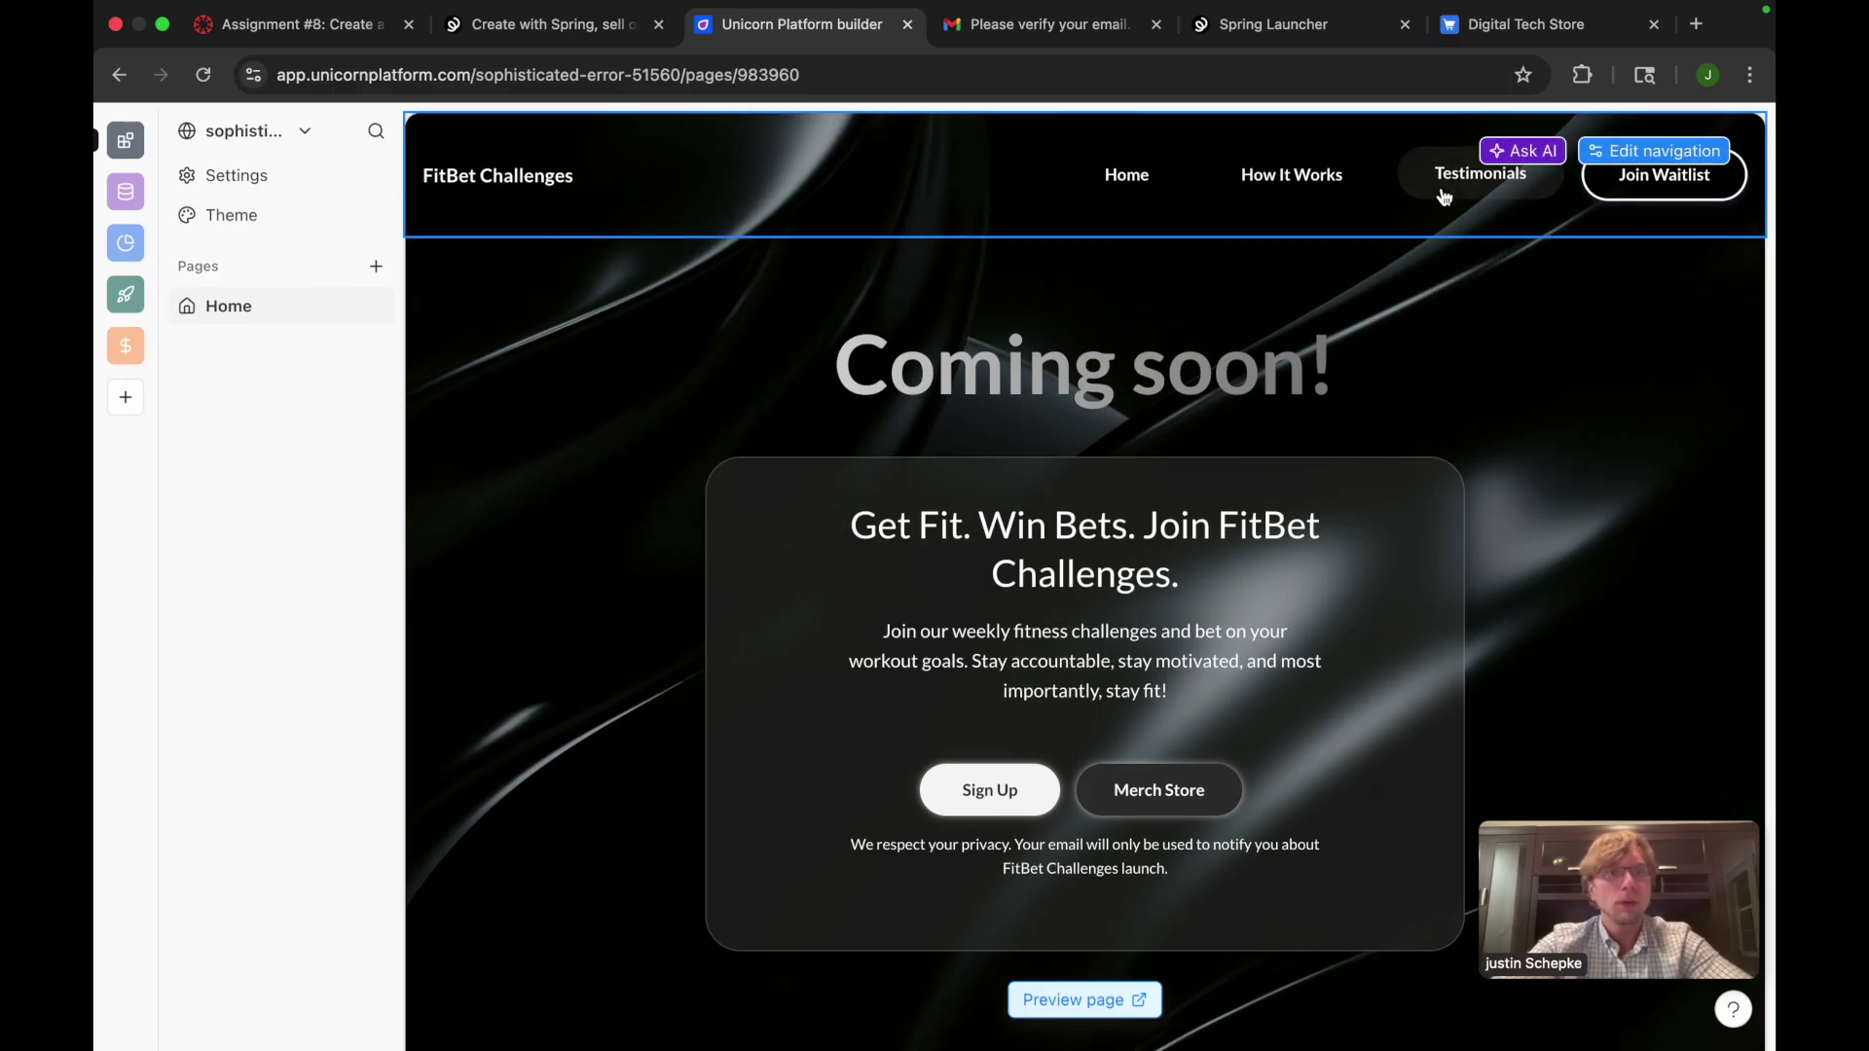
pyautogui.click(1645, 274)
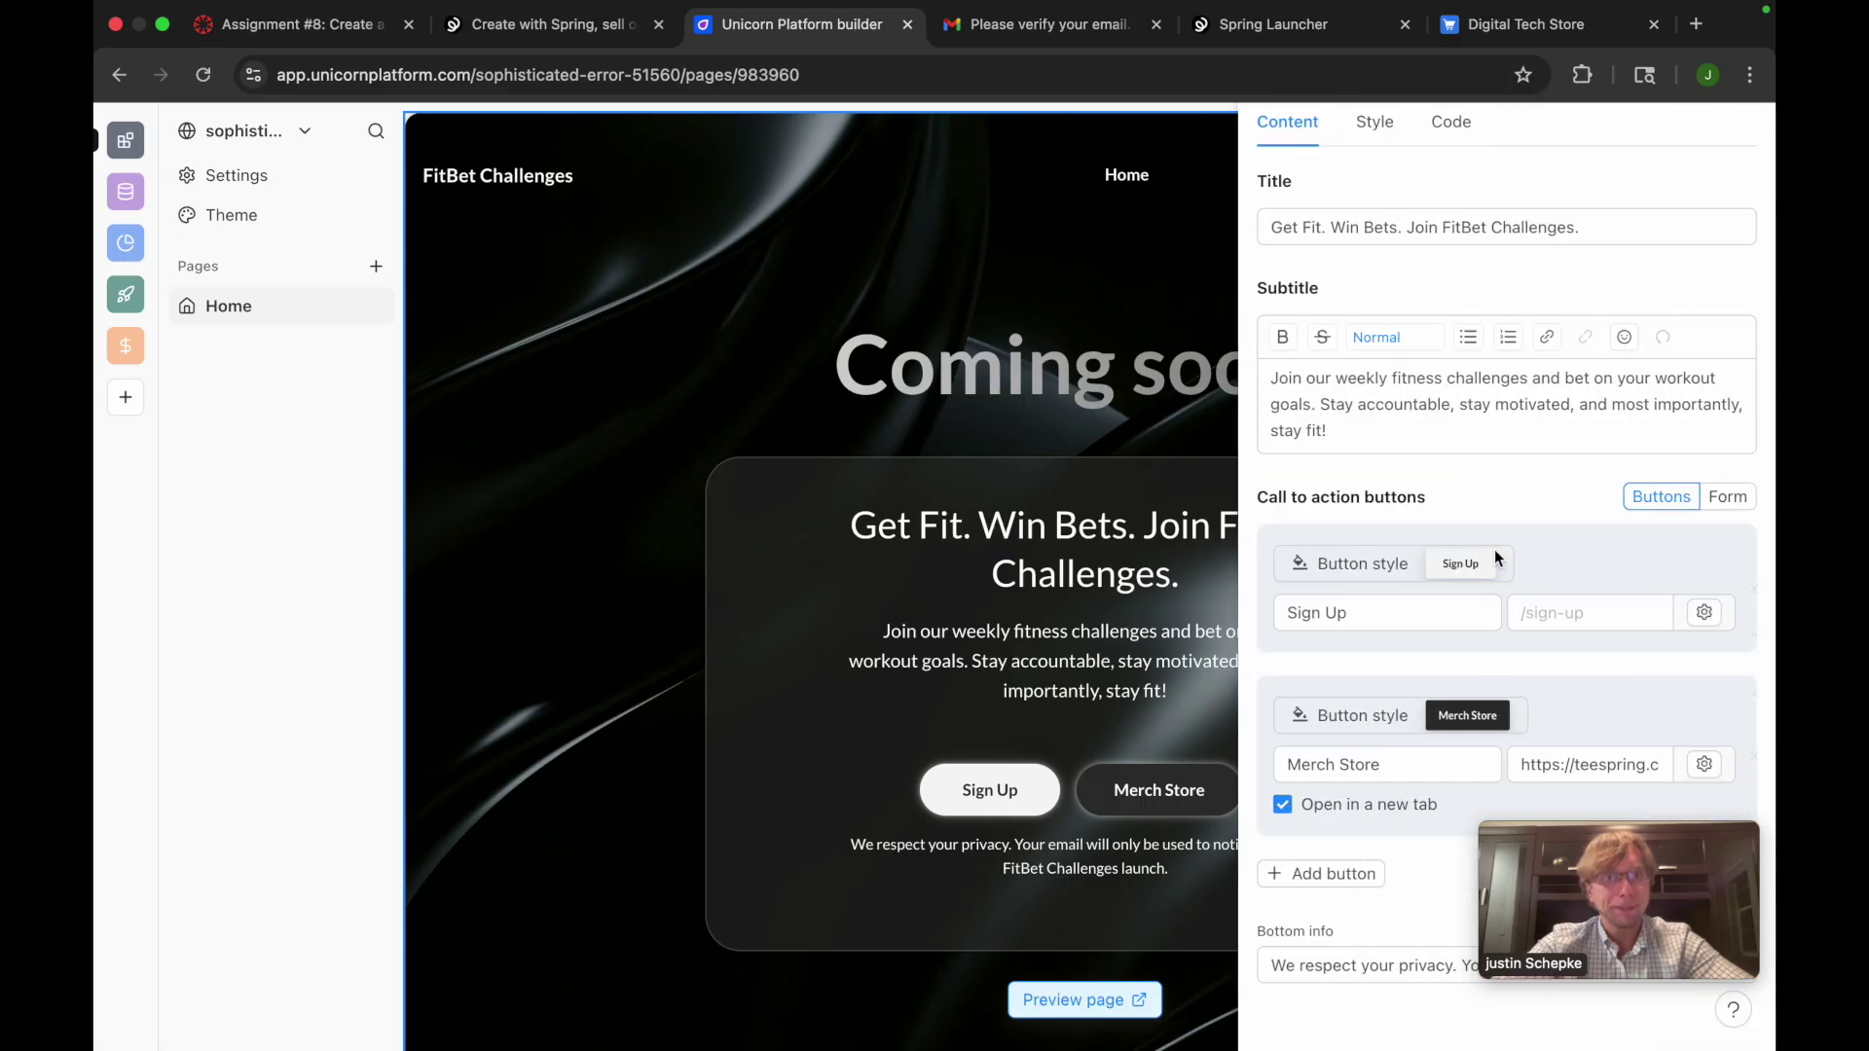
pyautogui.scroll(-1, 1480, 742)
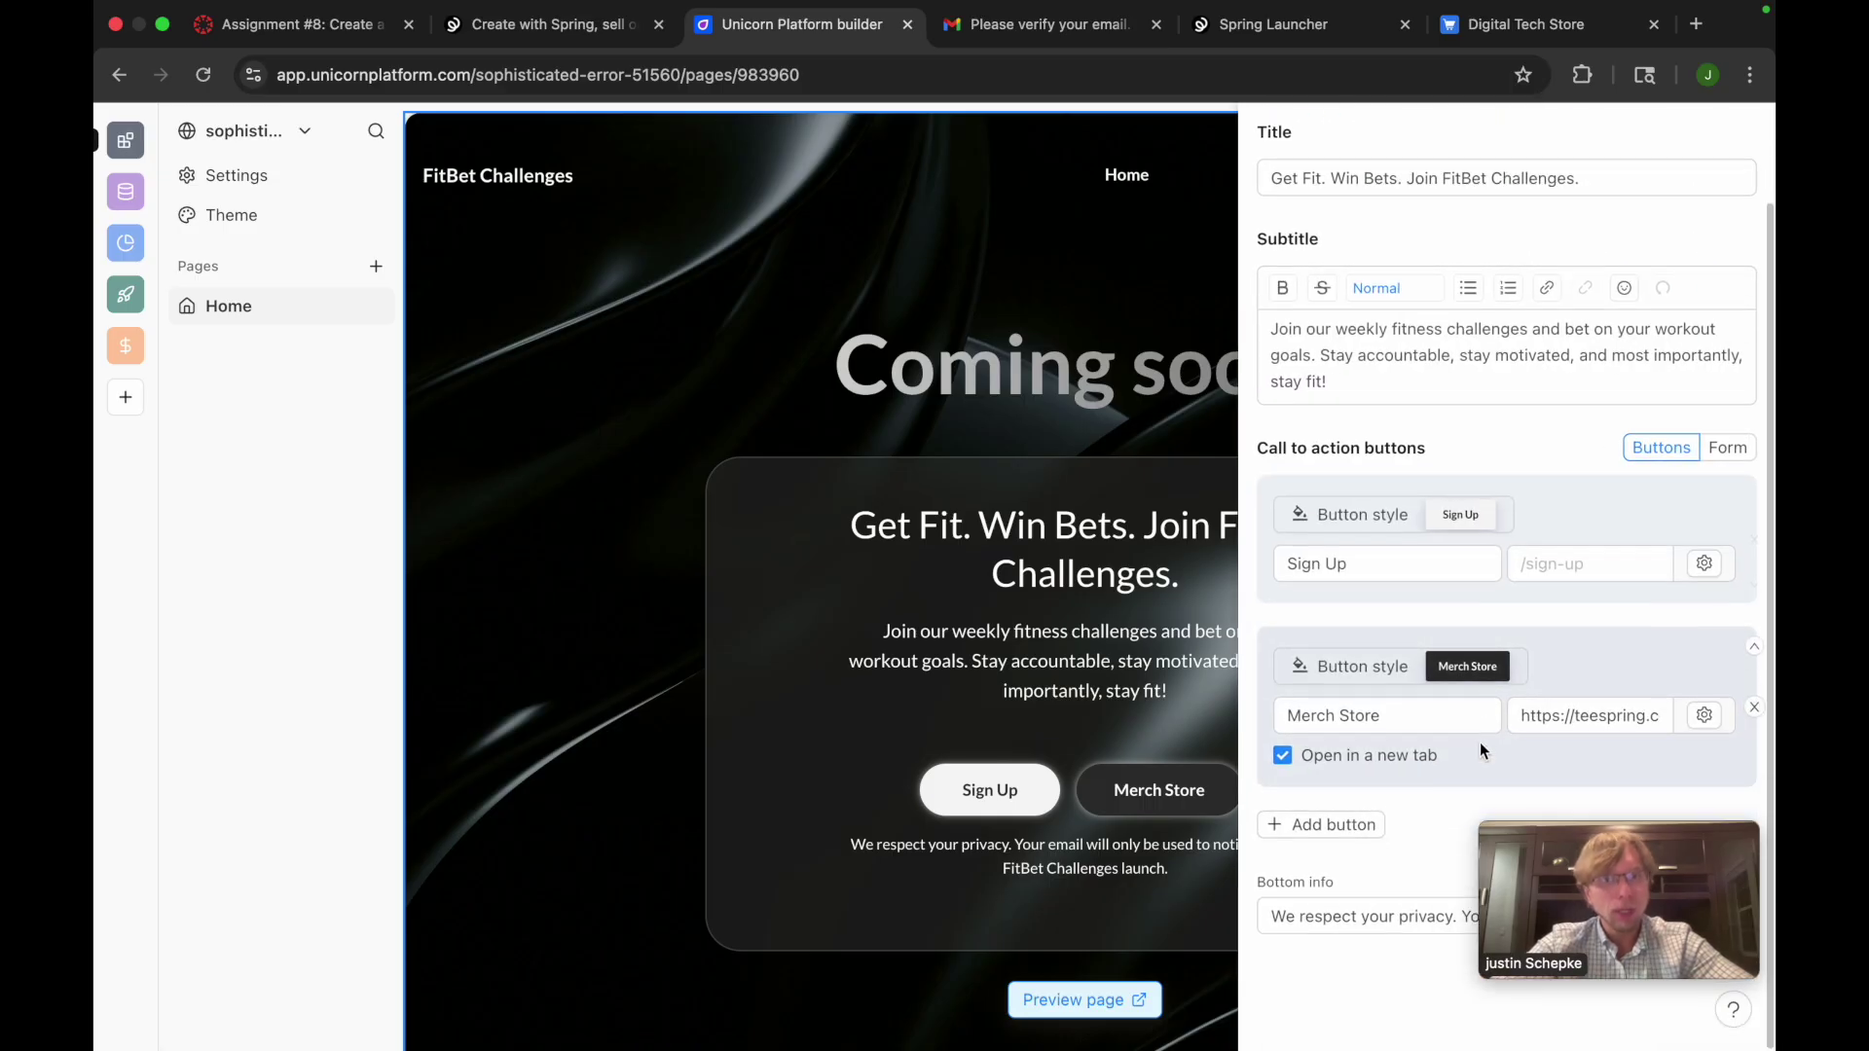
# Add a third hero call-to-action button with a typed label, then delete it
pyautogui.click(1342, 827)
pyautogui.scroll(-2, 1341, 832)
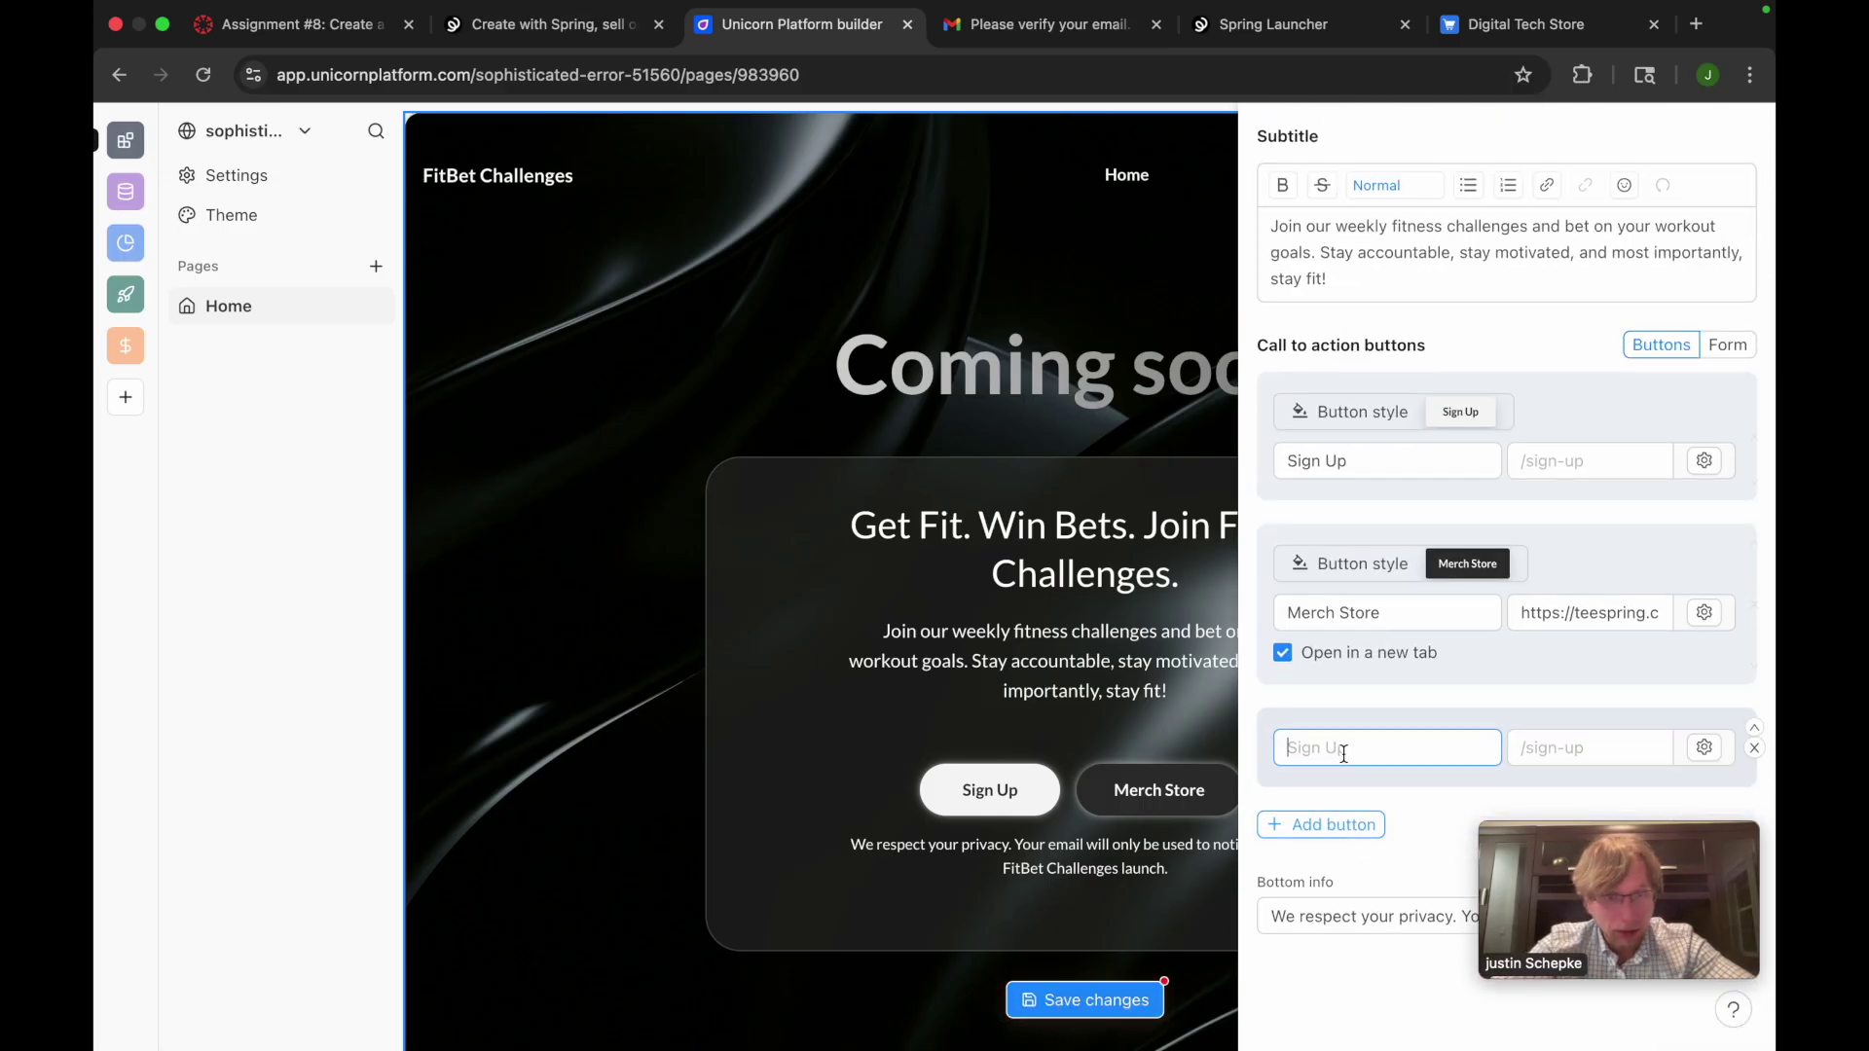
pyautogui.write('THir')
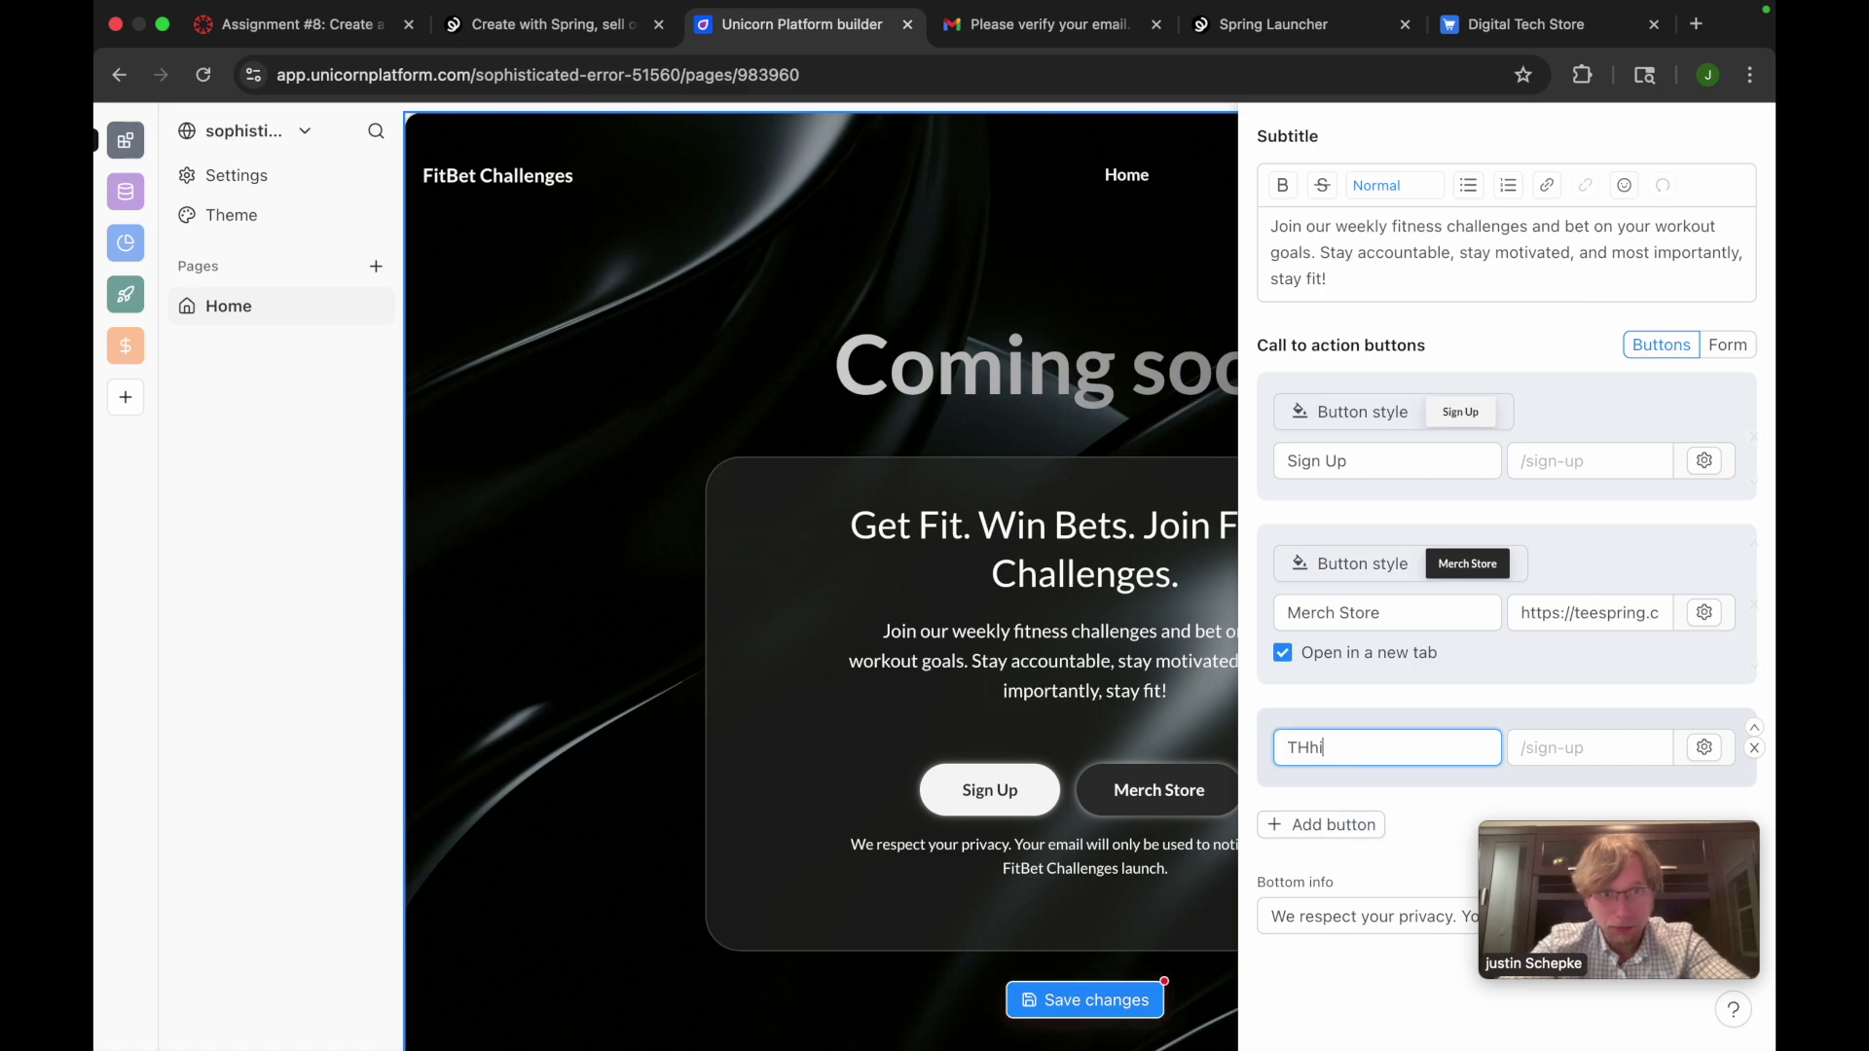
pyautogui.write('ird button')
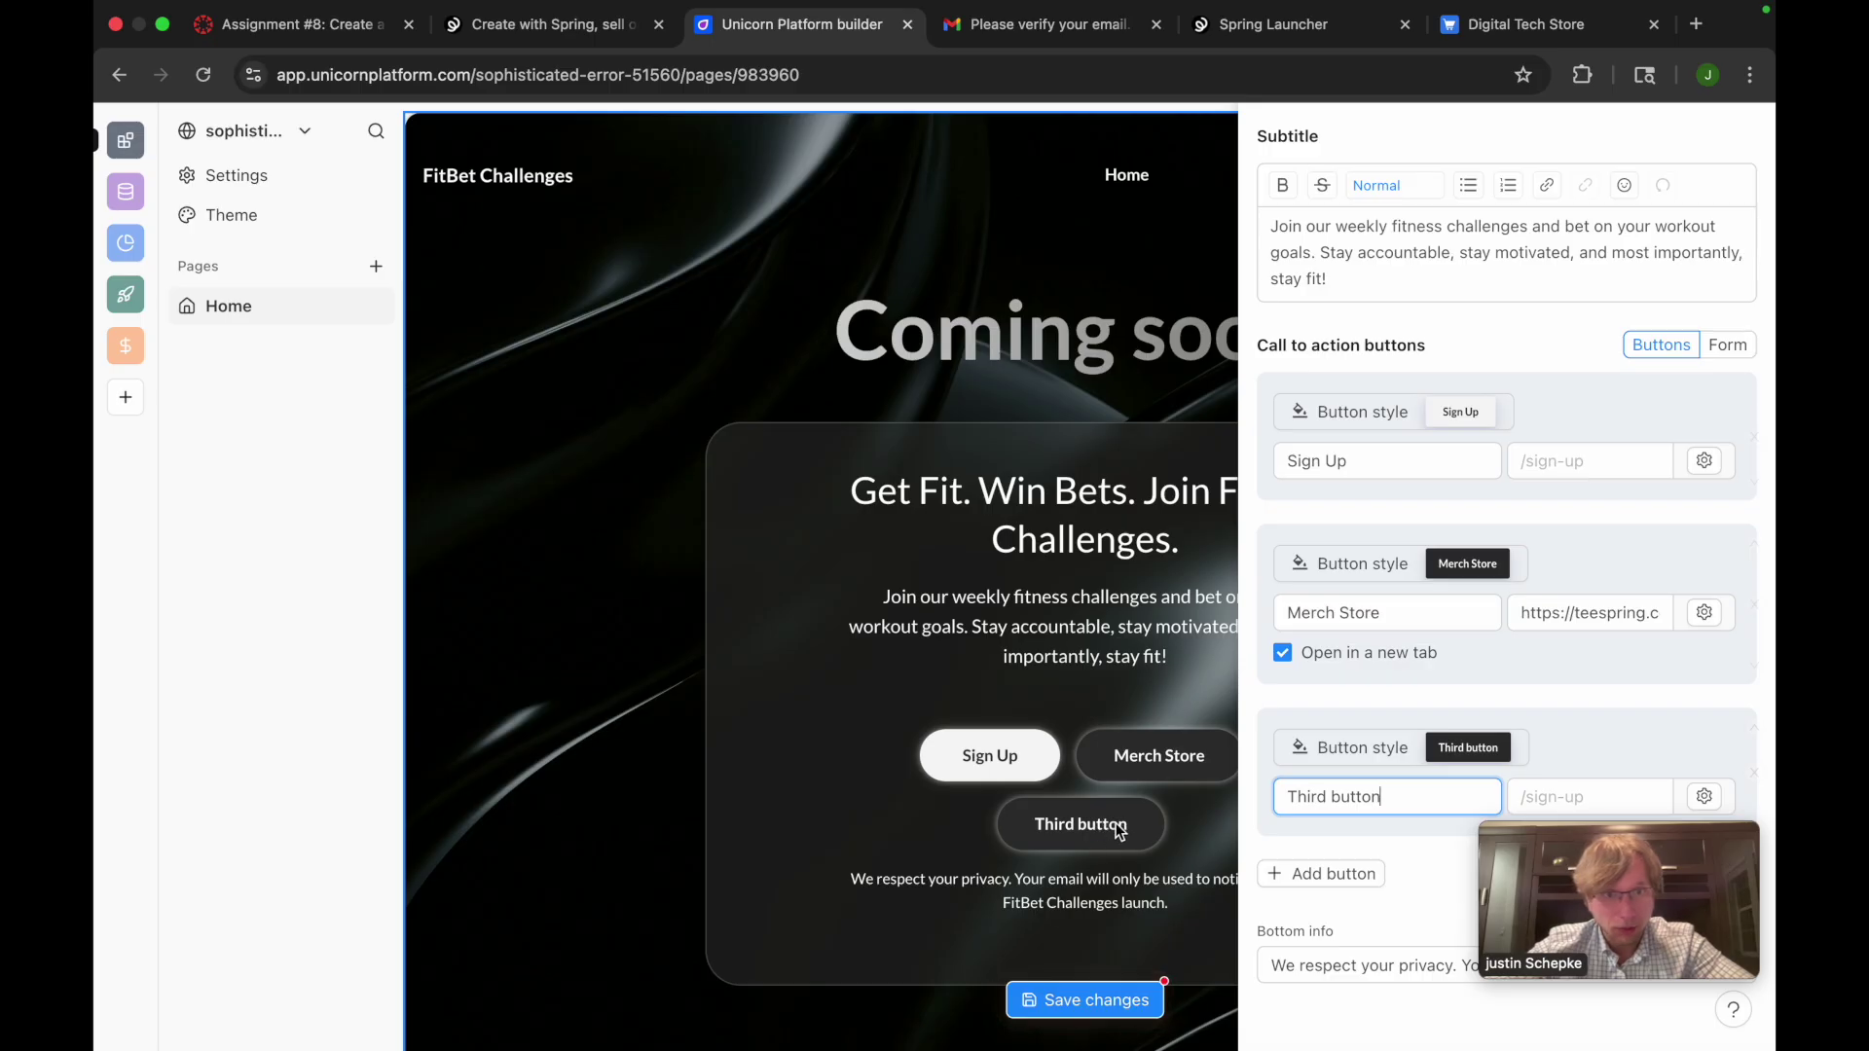
pyautogui.scroll(-1, 1412, 808)
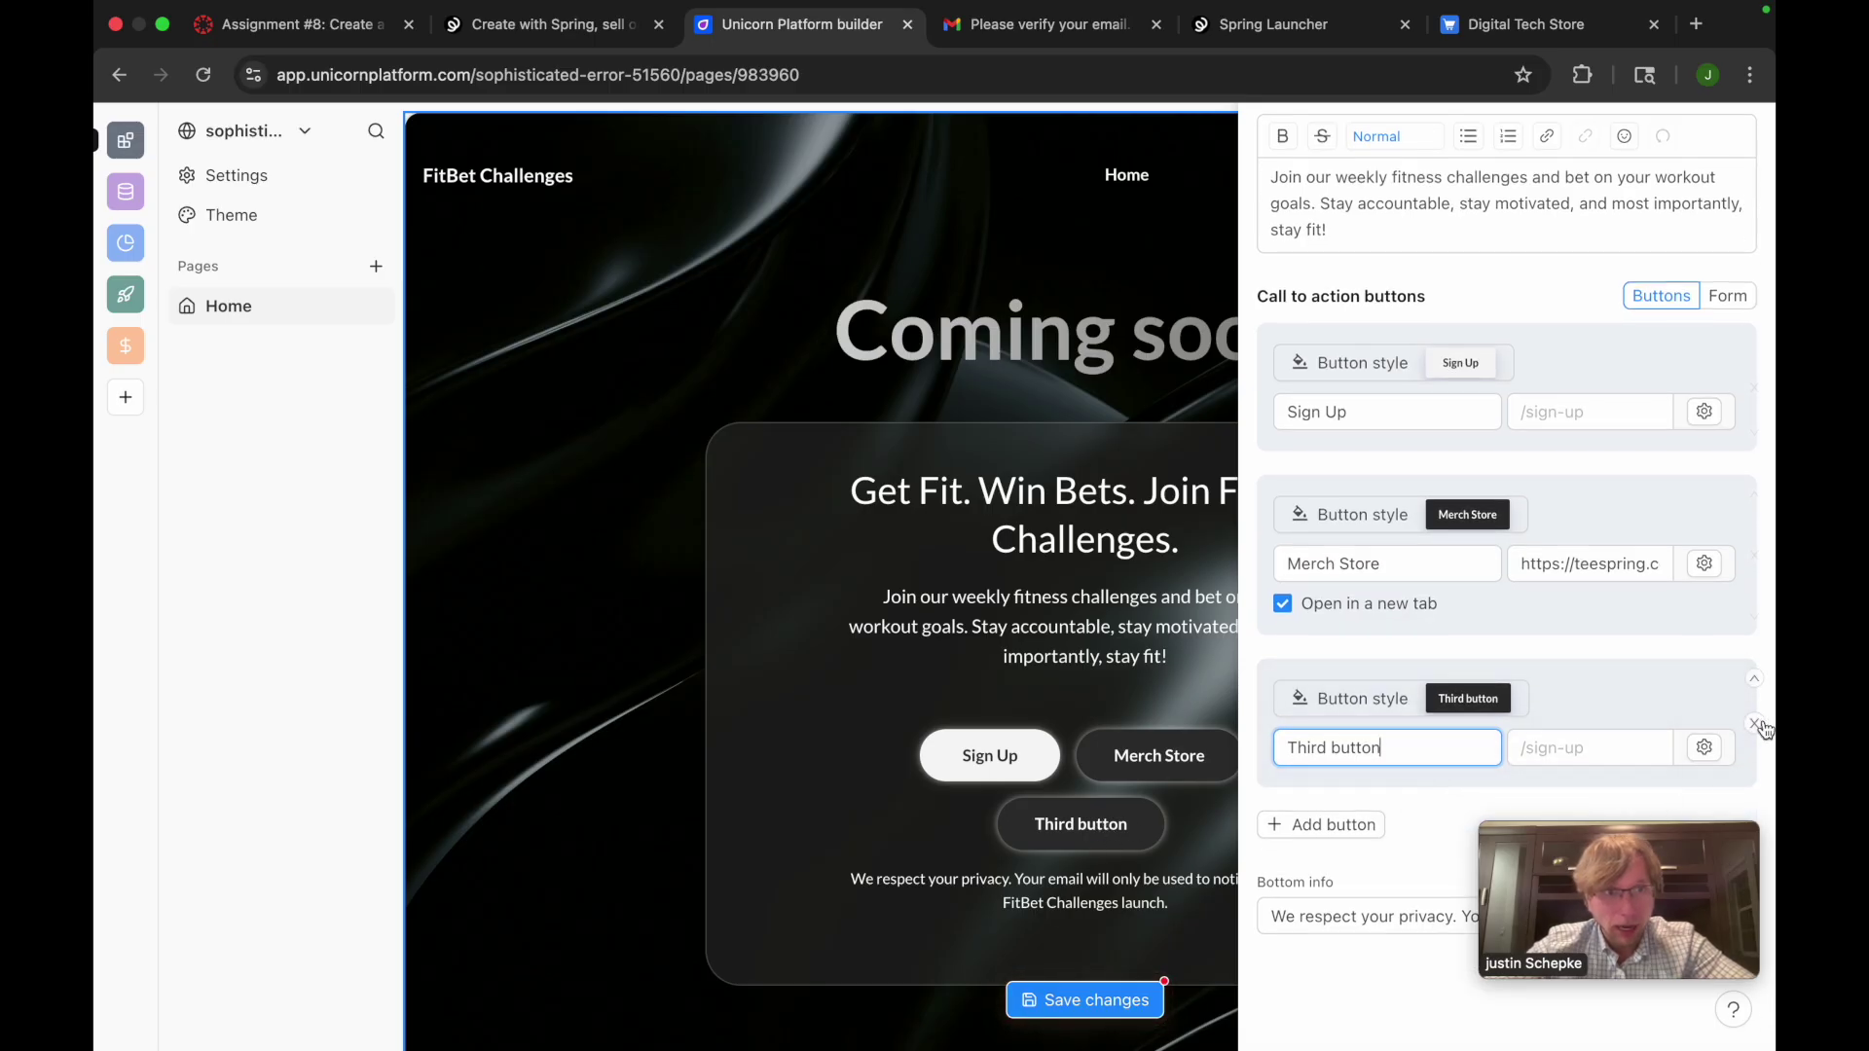
pyautogui.click(1757, 726)
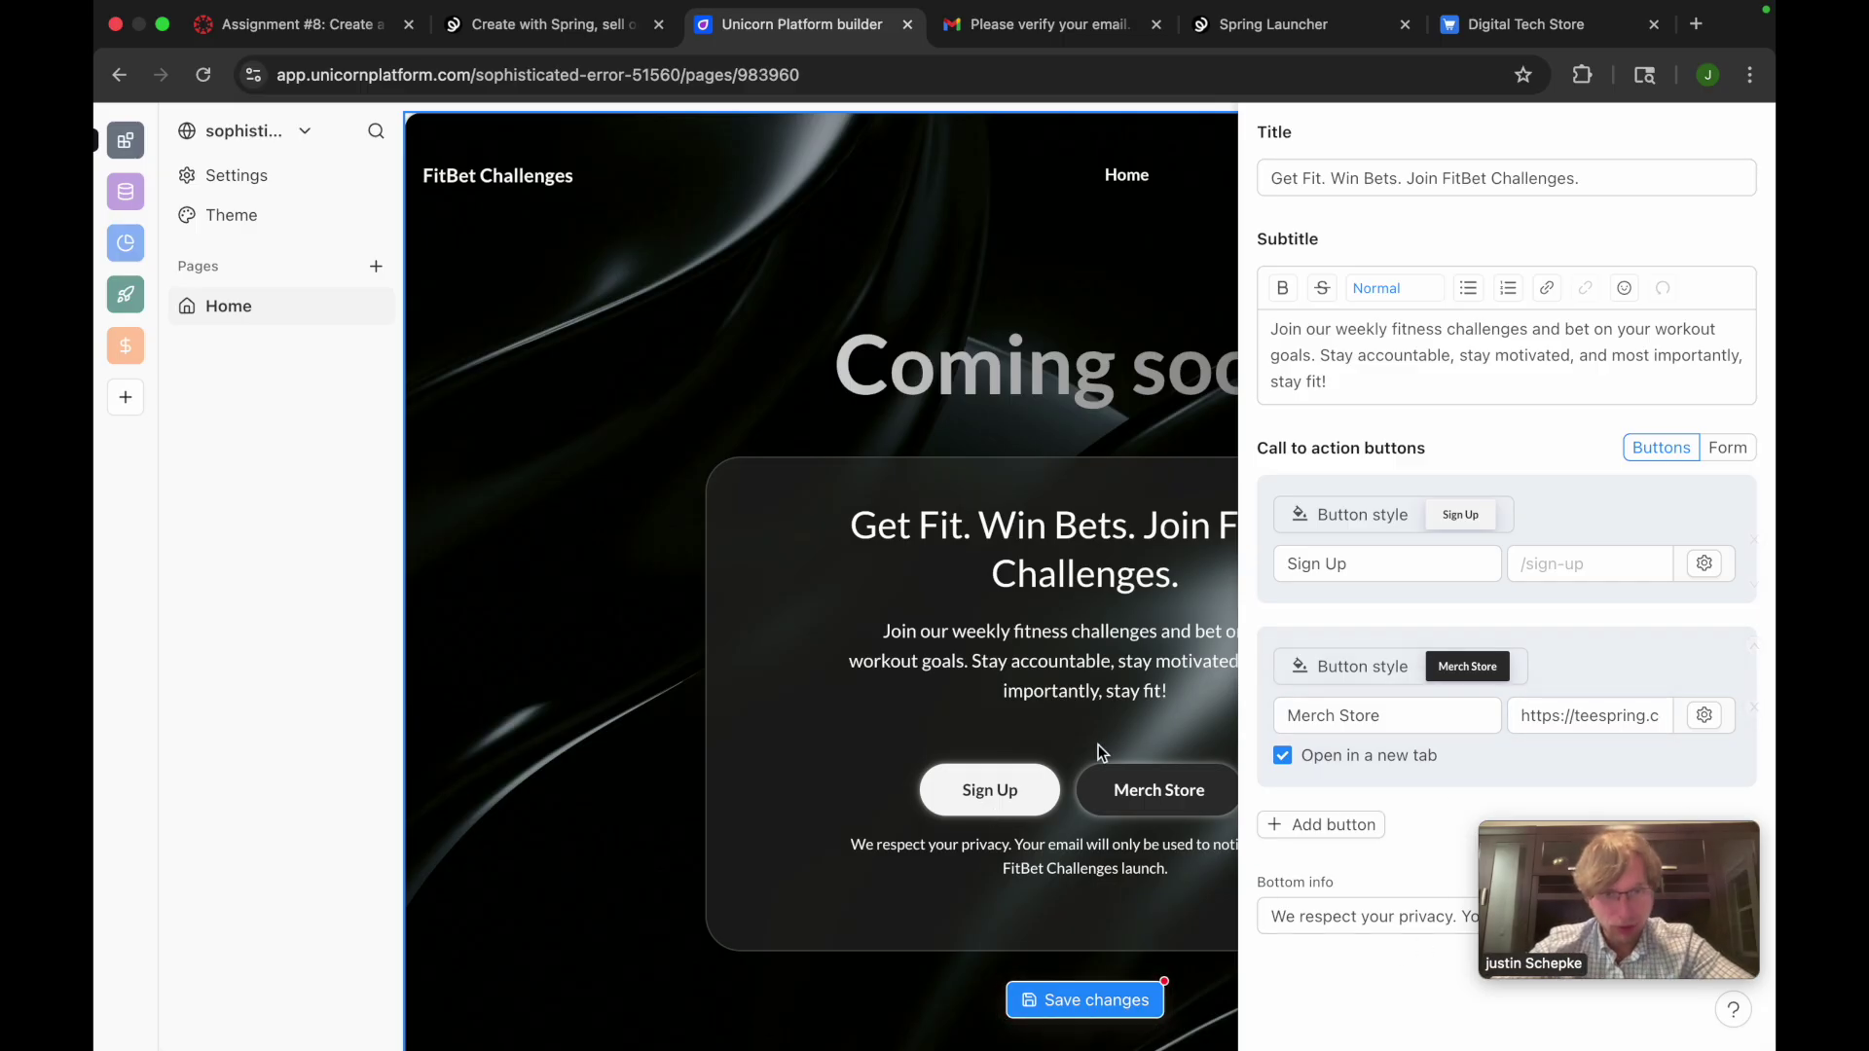
pyautogui.moveTo(1507, 835)
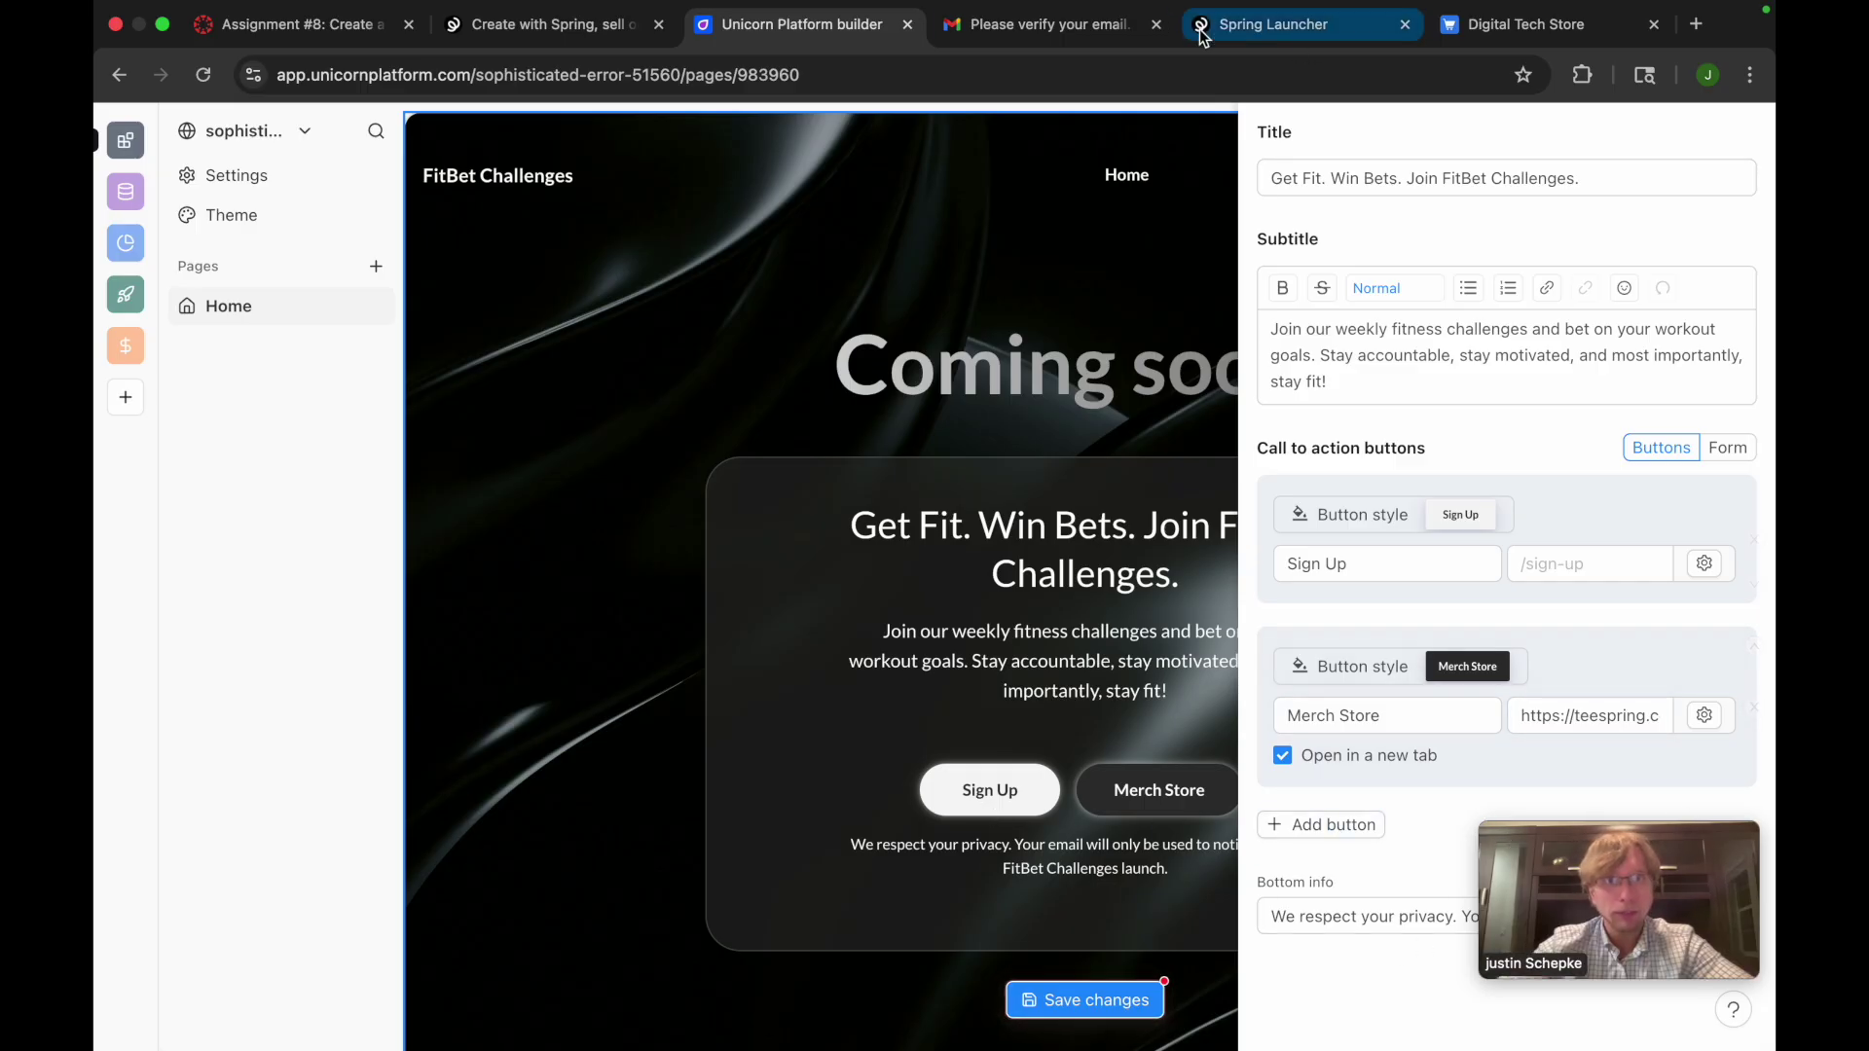
pyautogui.click(1300, 39)
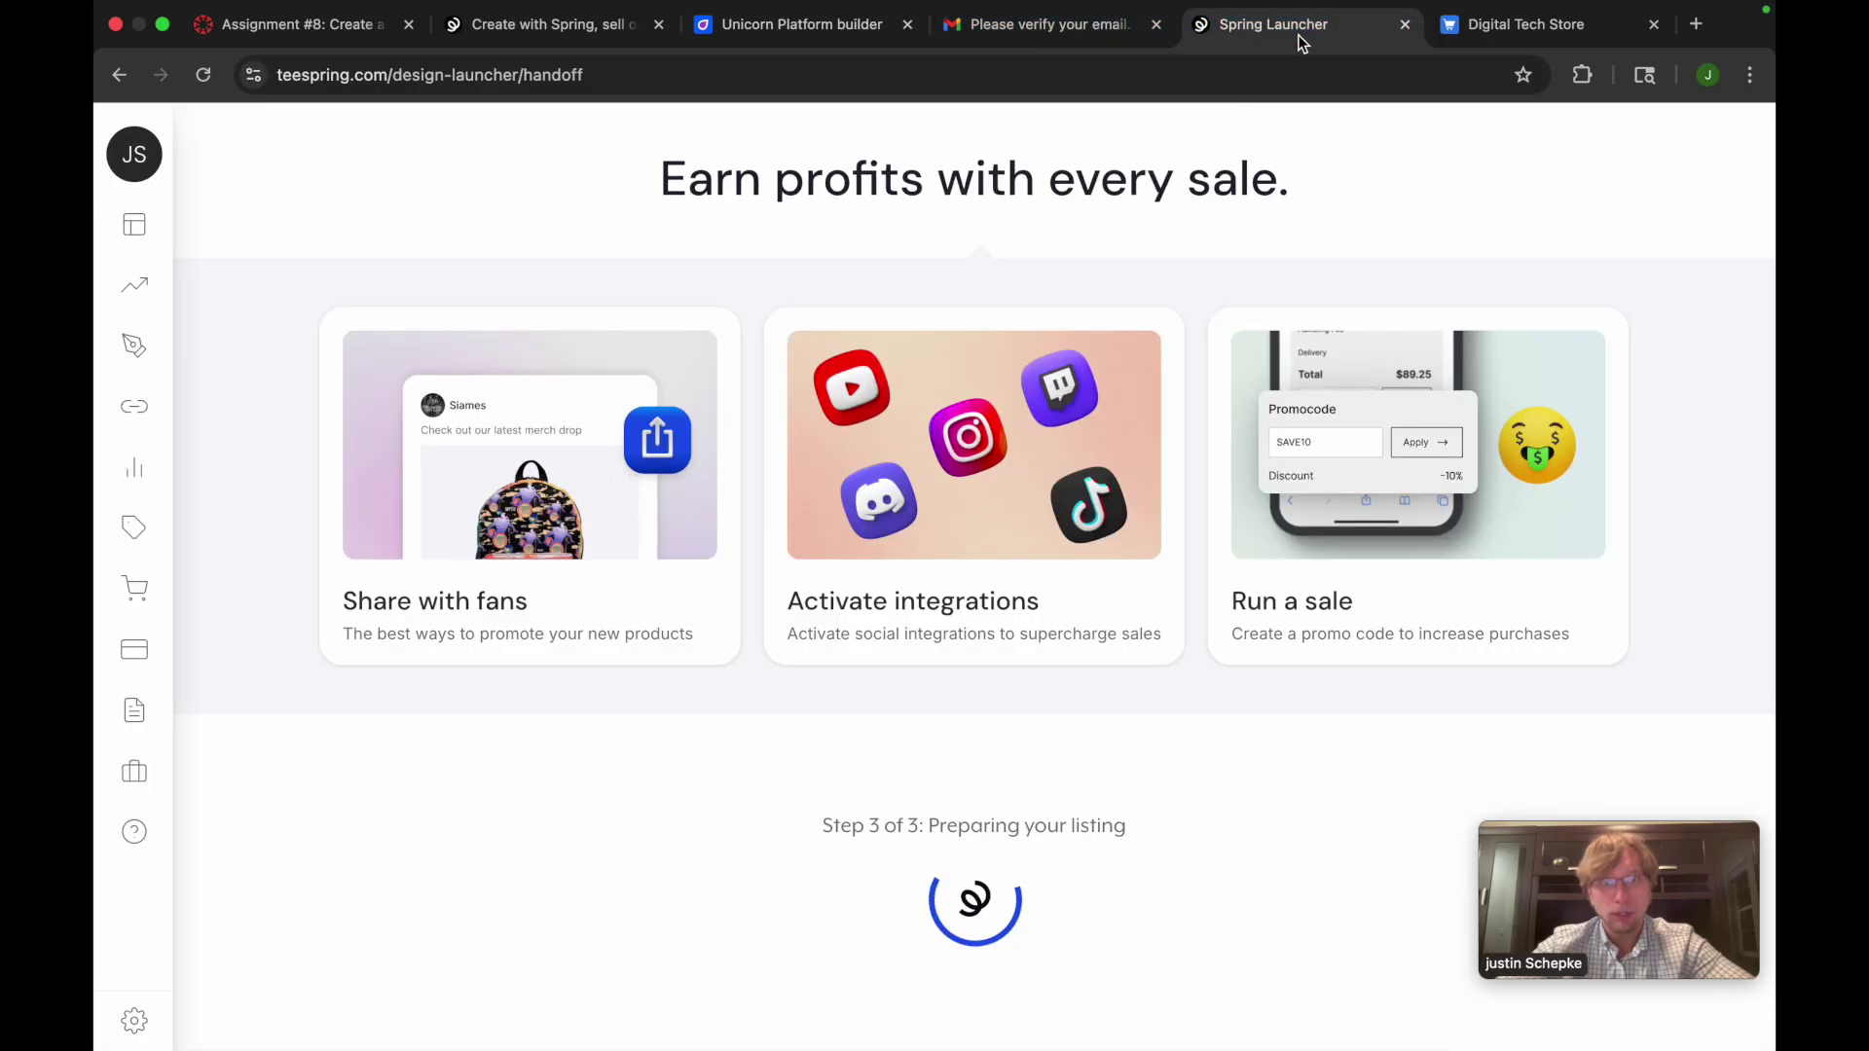
pyautogui.click(819, 31)
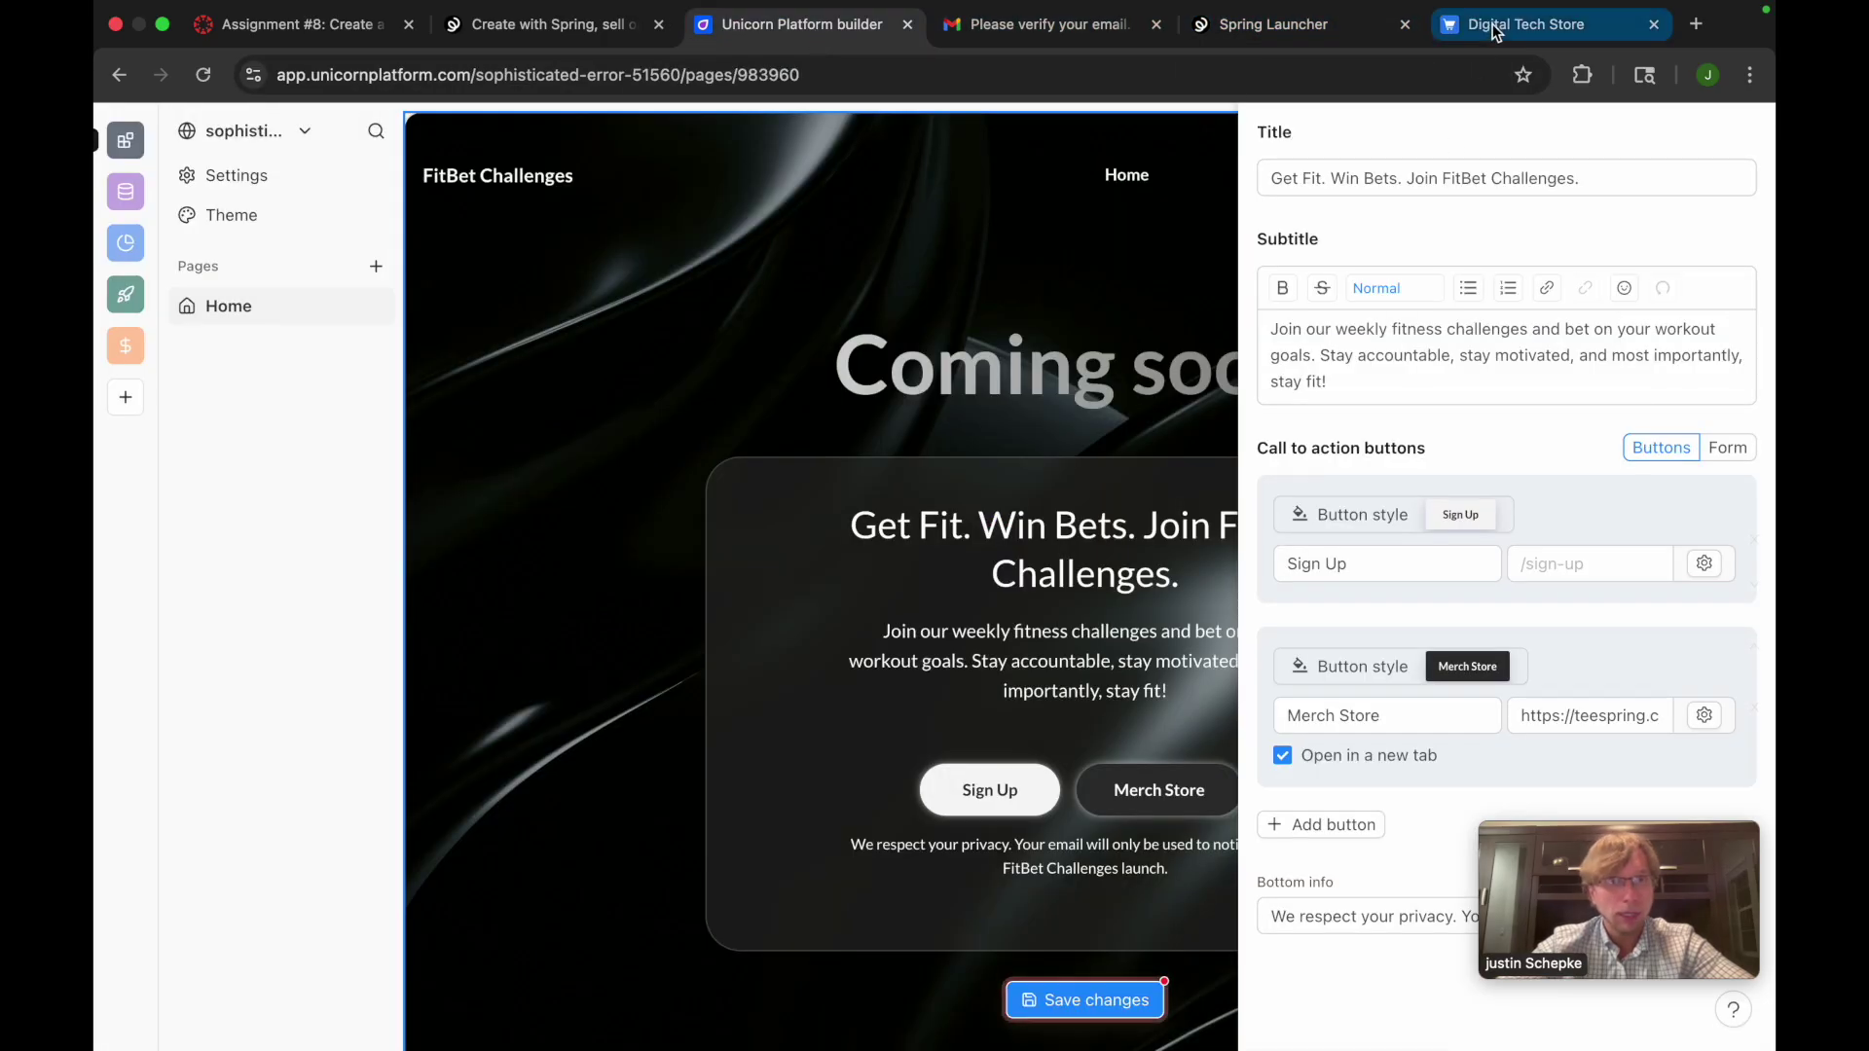
pyautogui.click(1525, 24)
pyautogui.click(510, 276)
pyautogui.click(522, 68)
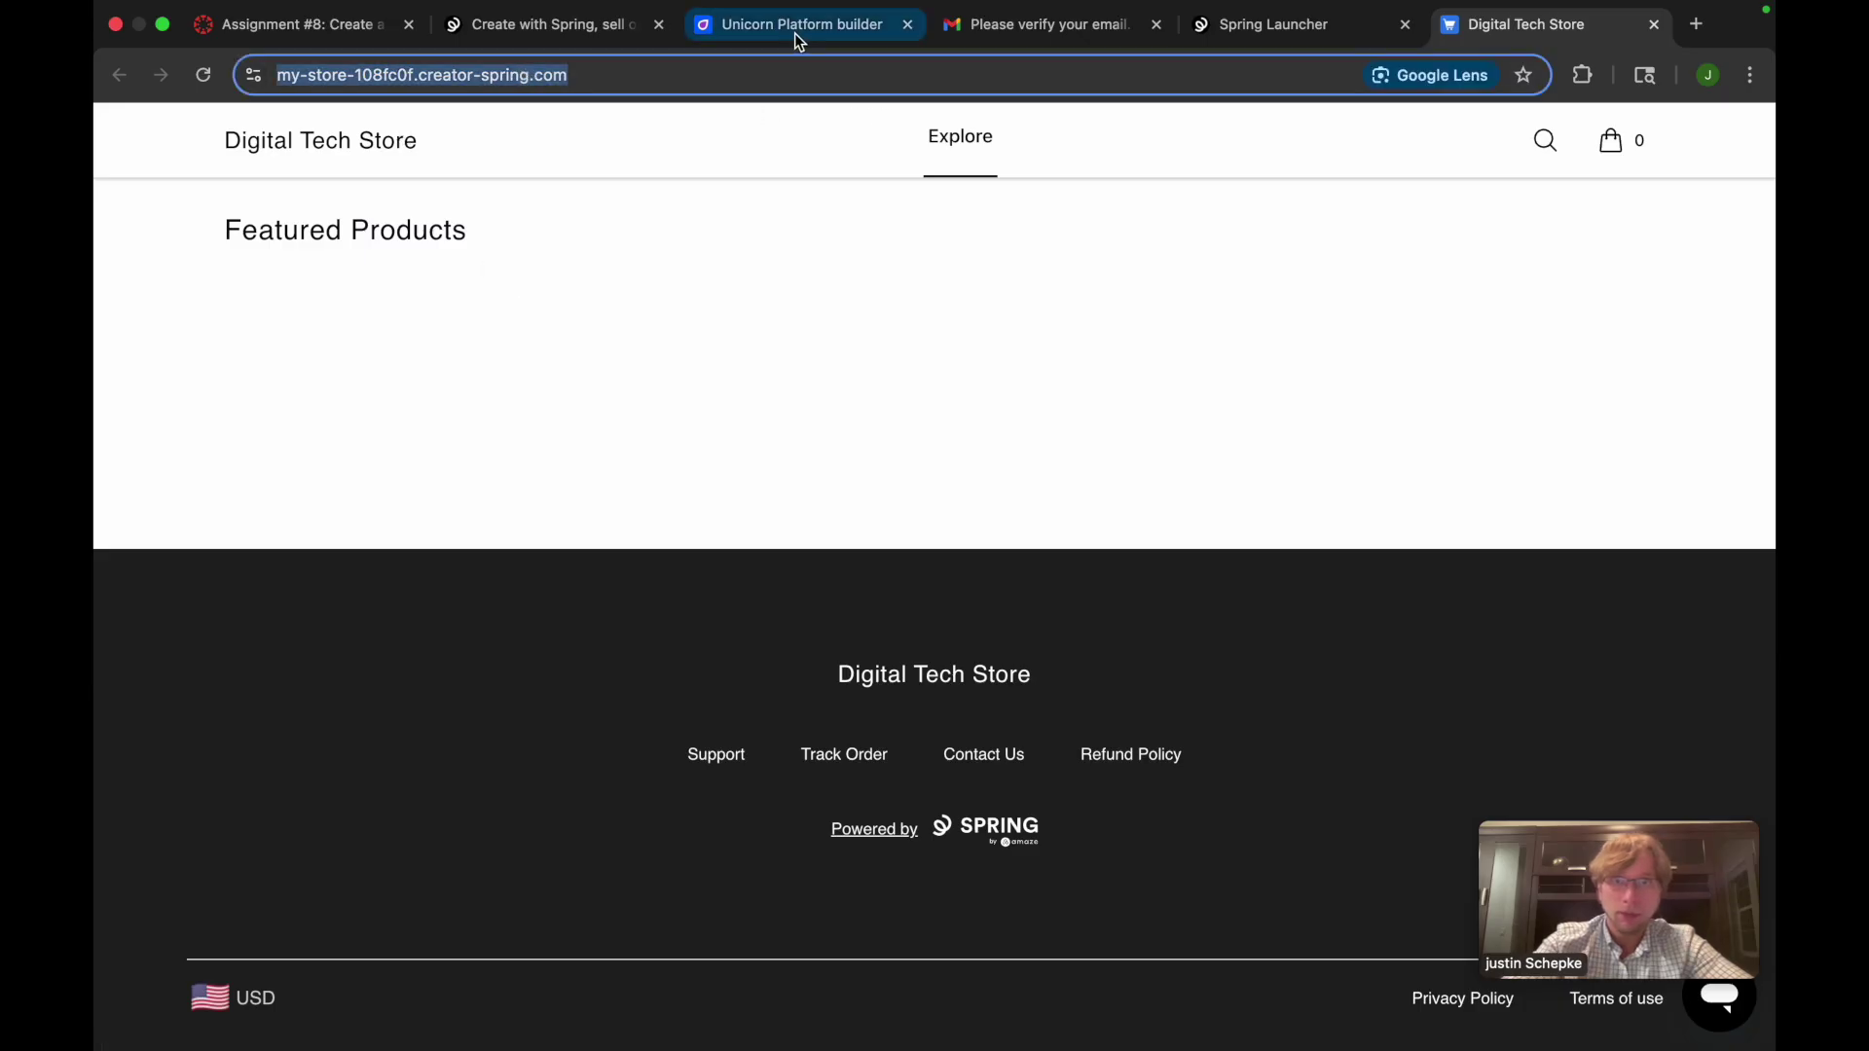
pyautogui.click(794, 29)
pyautogui.click(1567, 716)
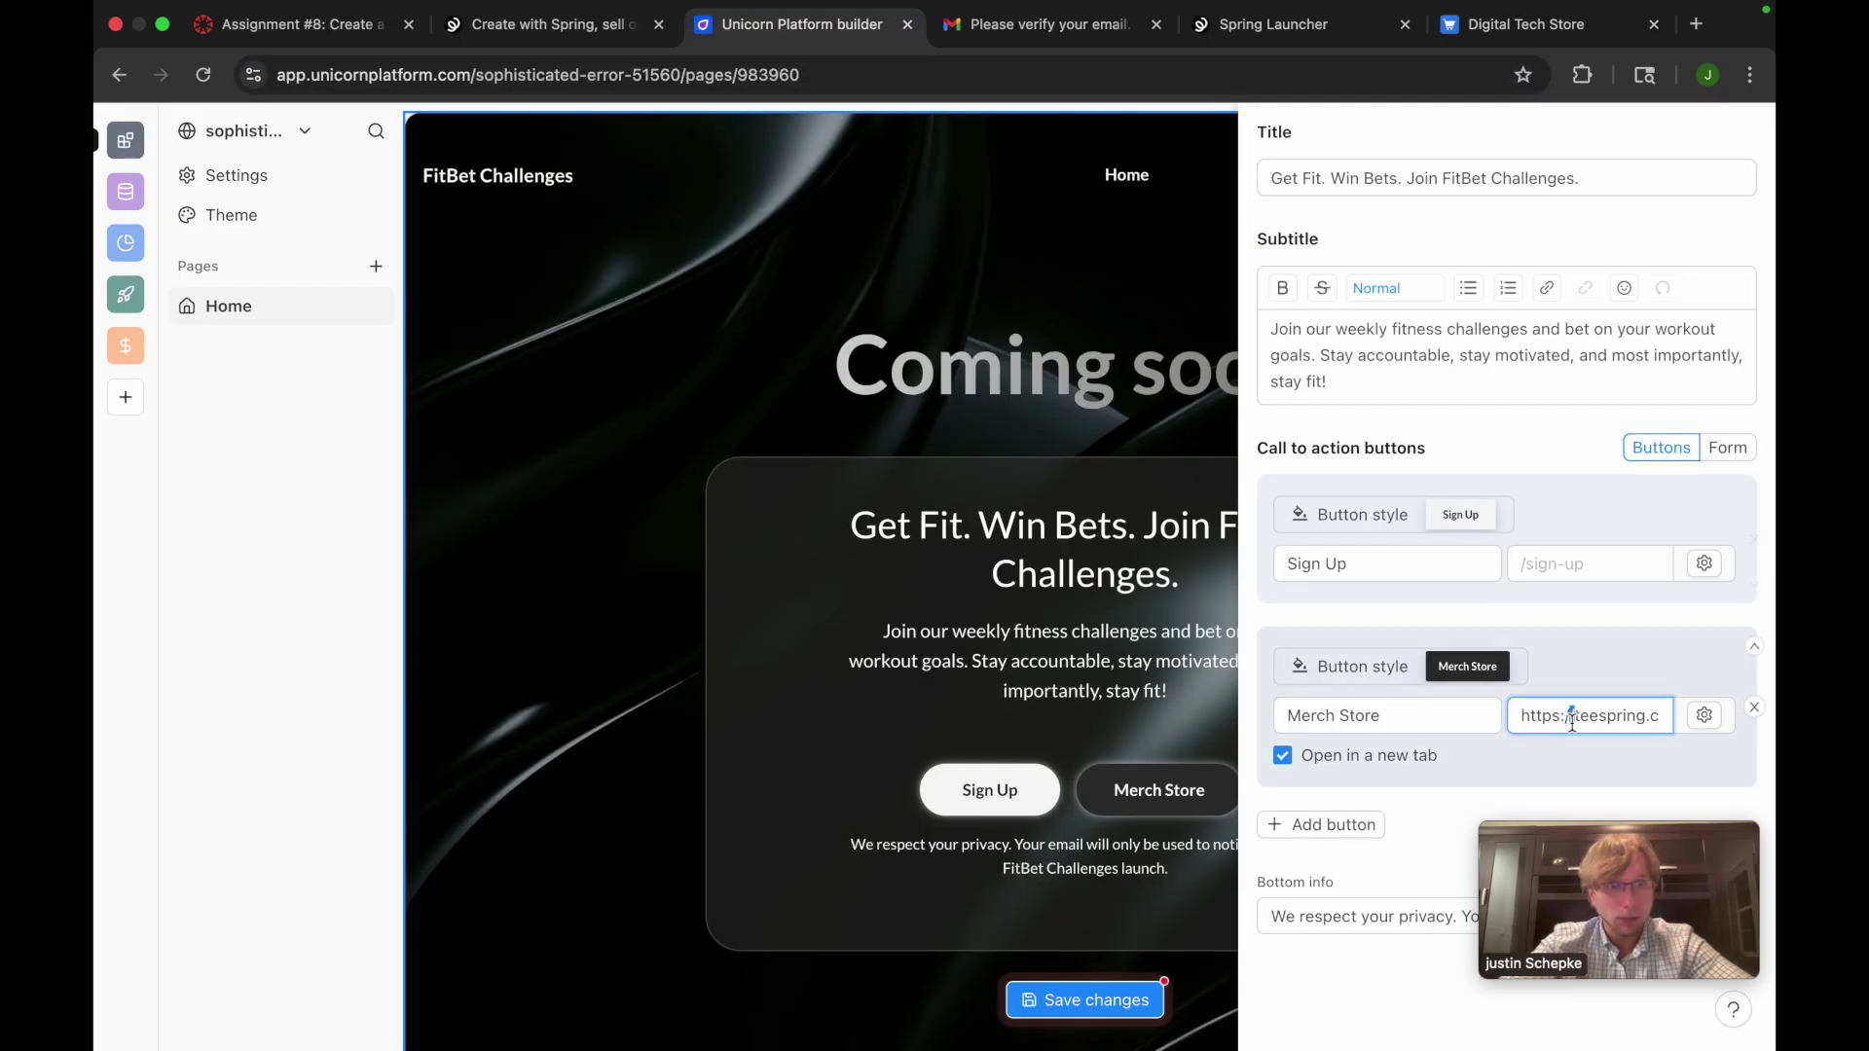
pyautogui.press('super+a')
pyautogui.click(1562, 774)
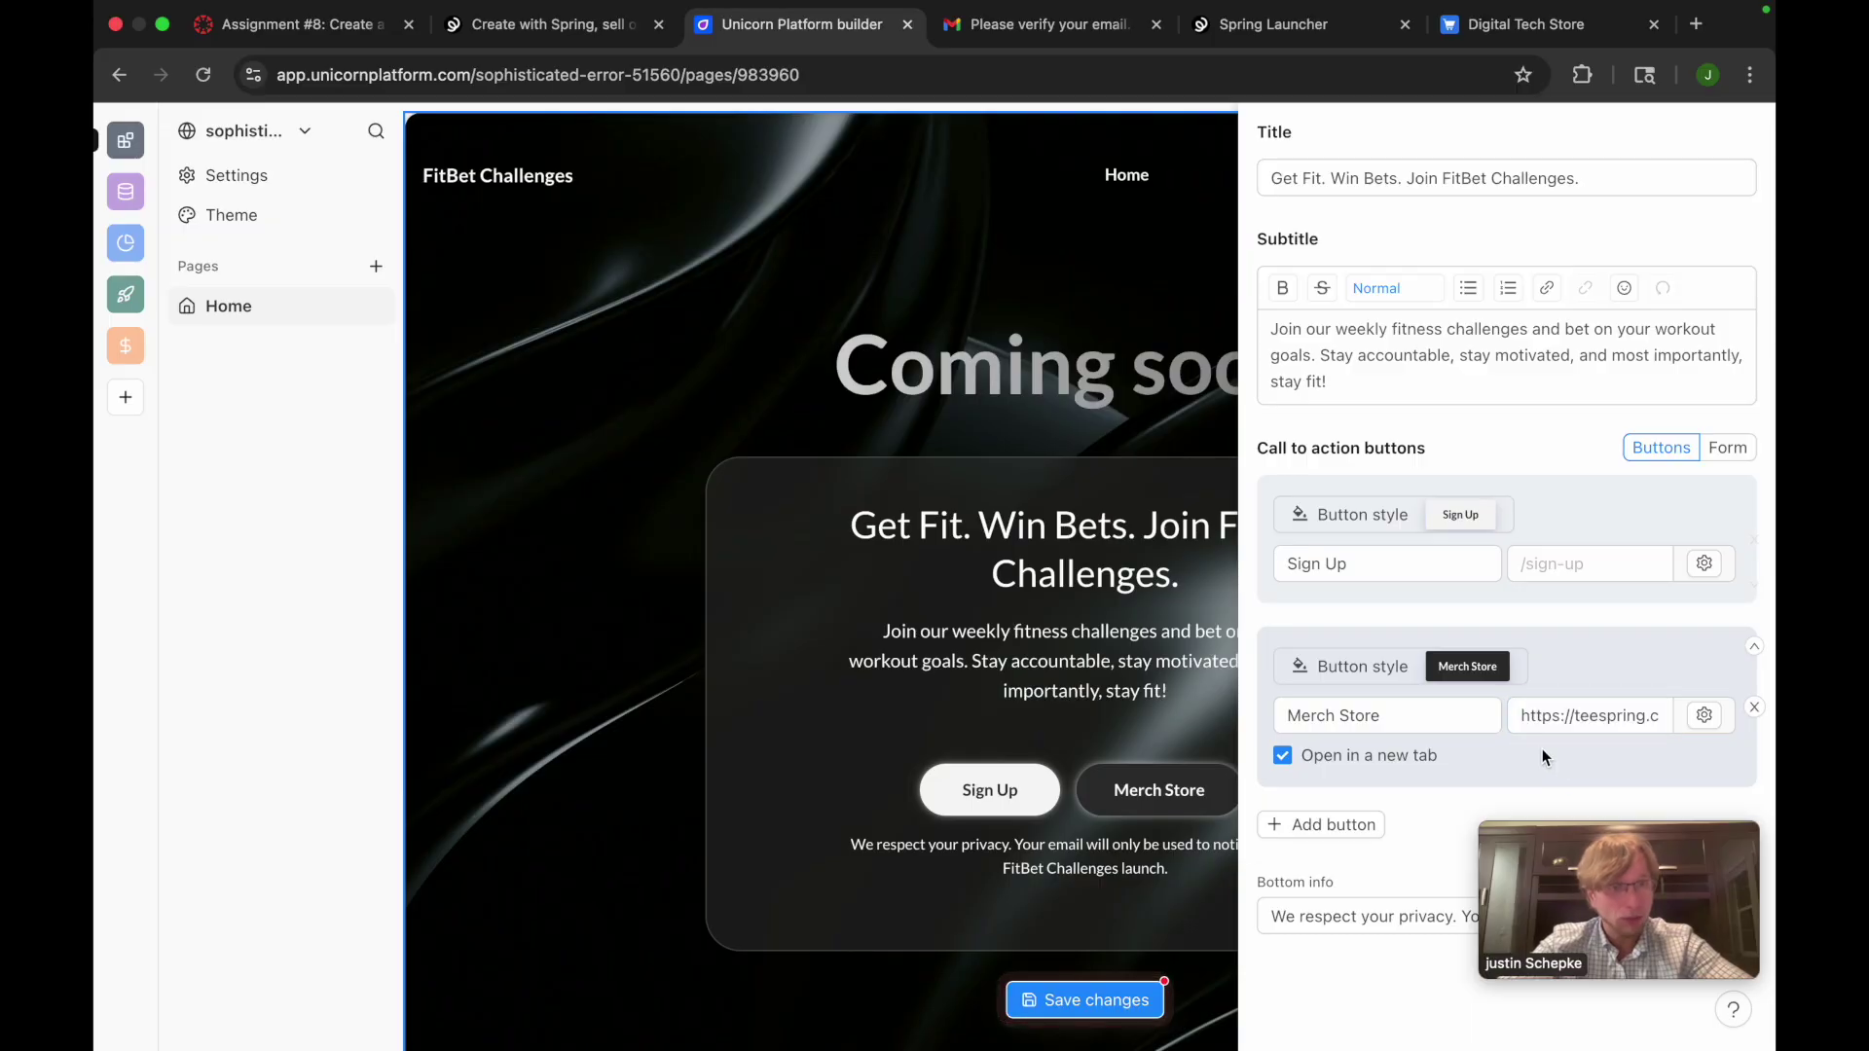
pyautogui.click(1392, 730)
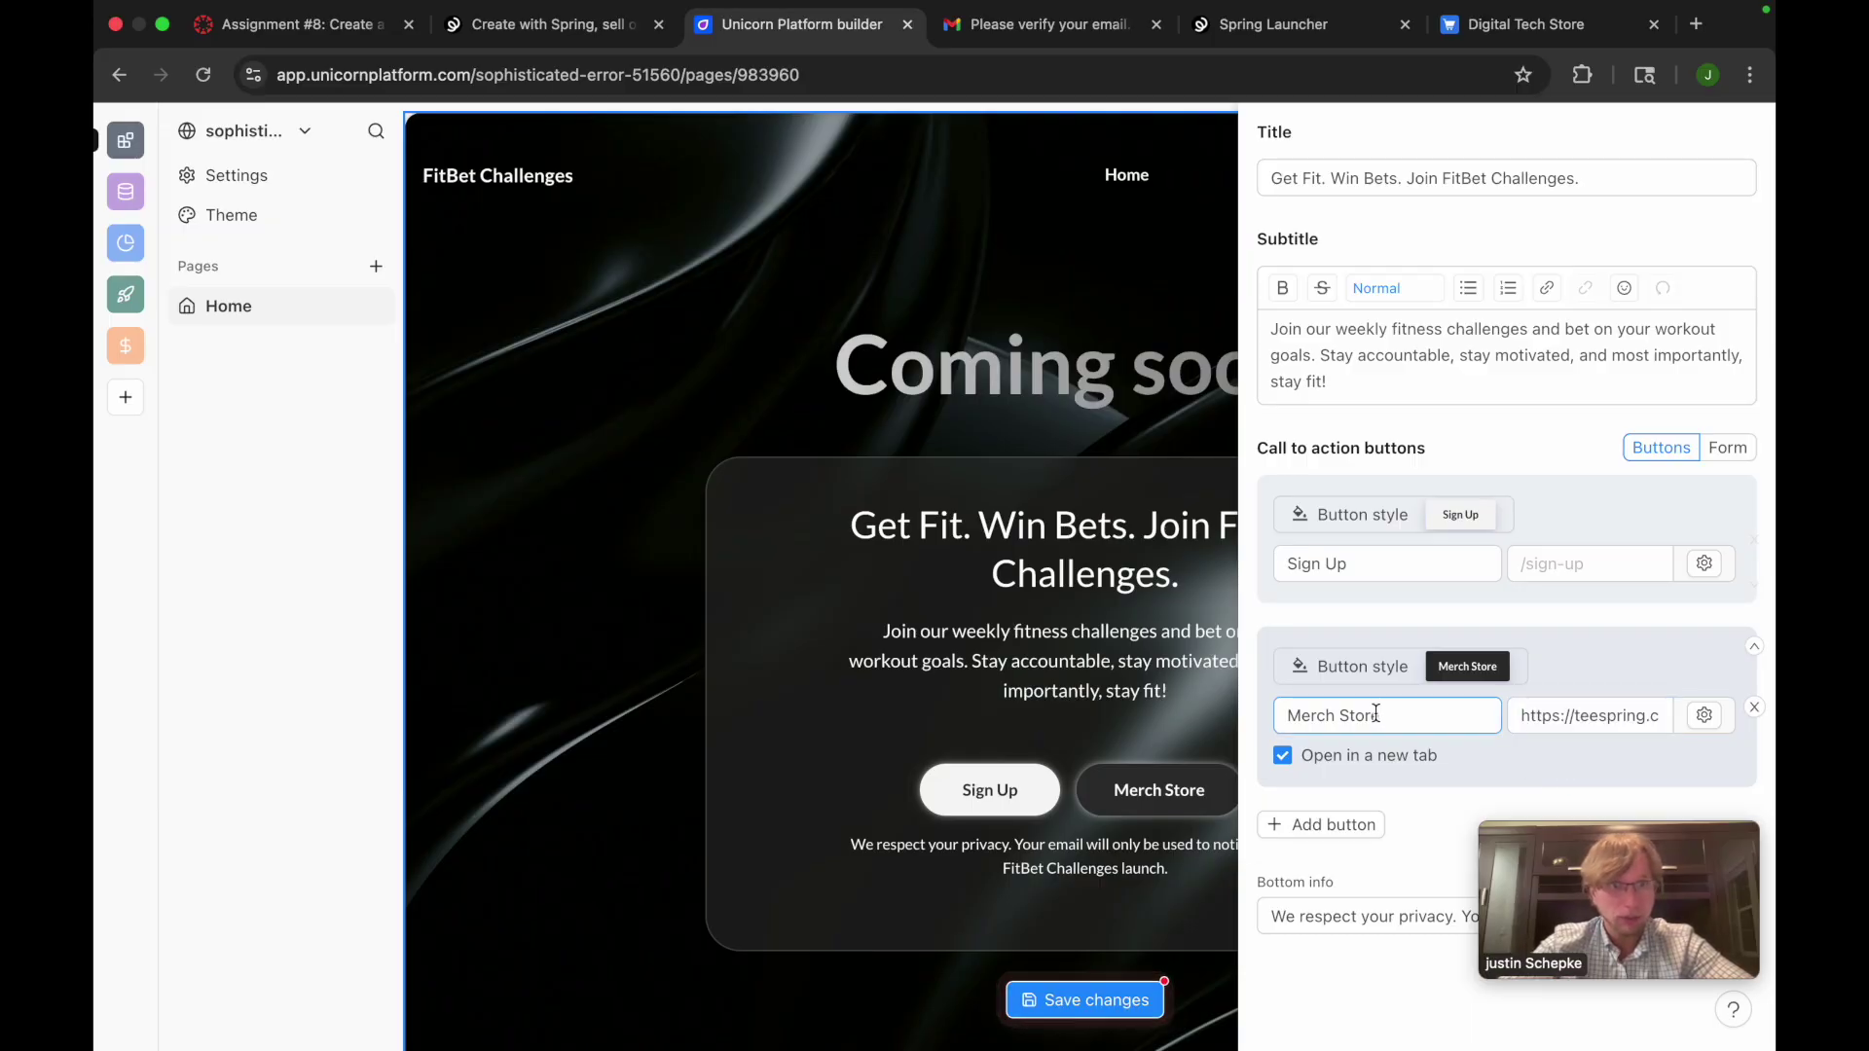
pyautogui.click(1561, 714)
pyautogui.click(1576, 740)
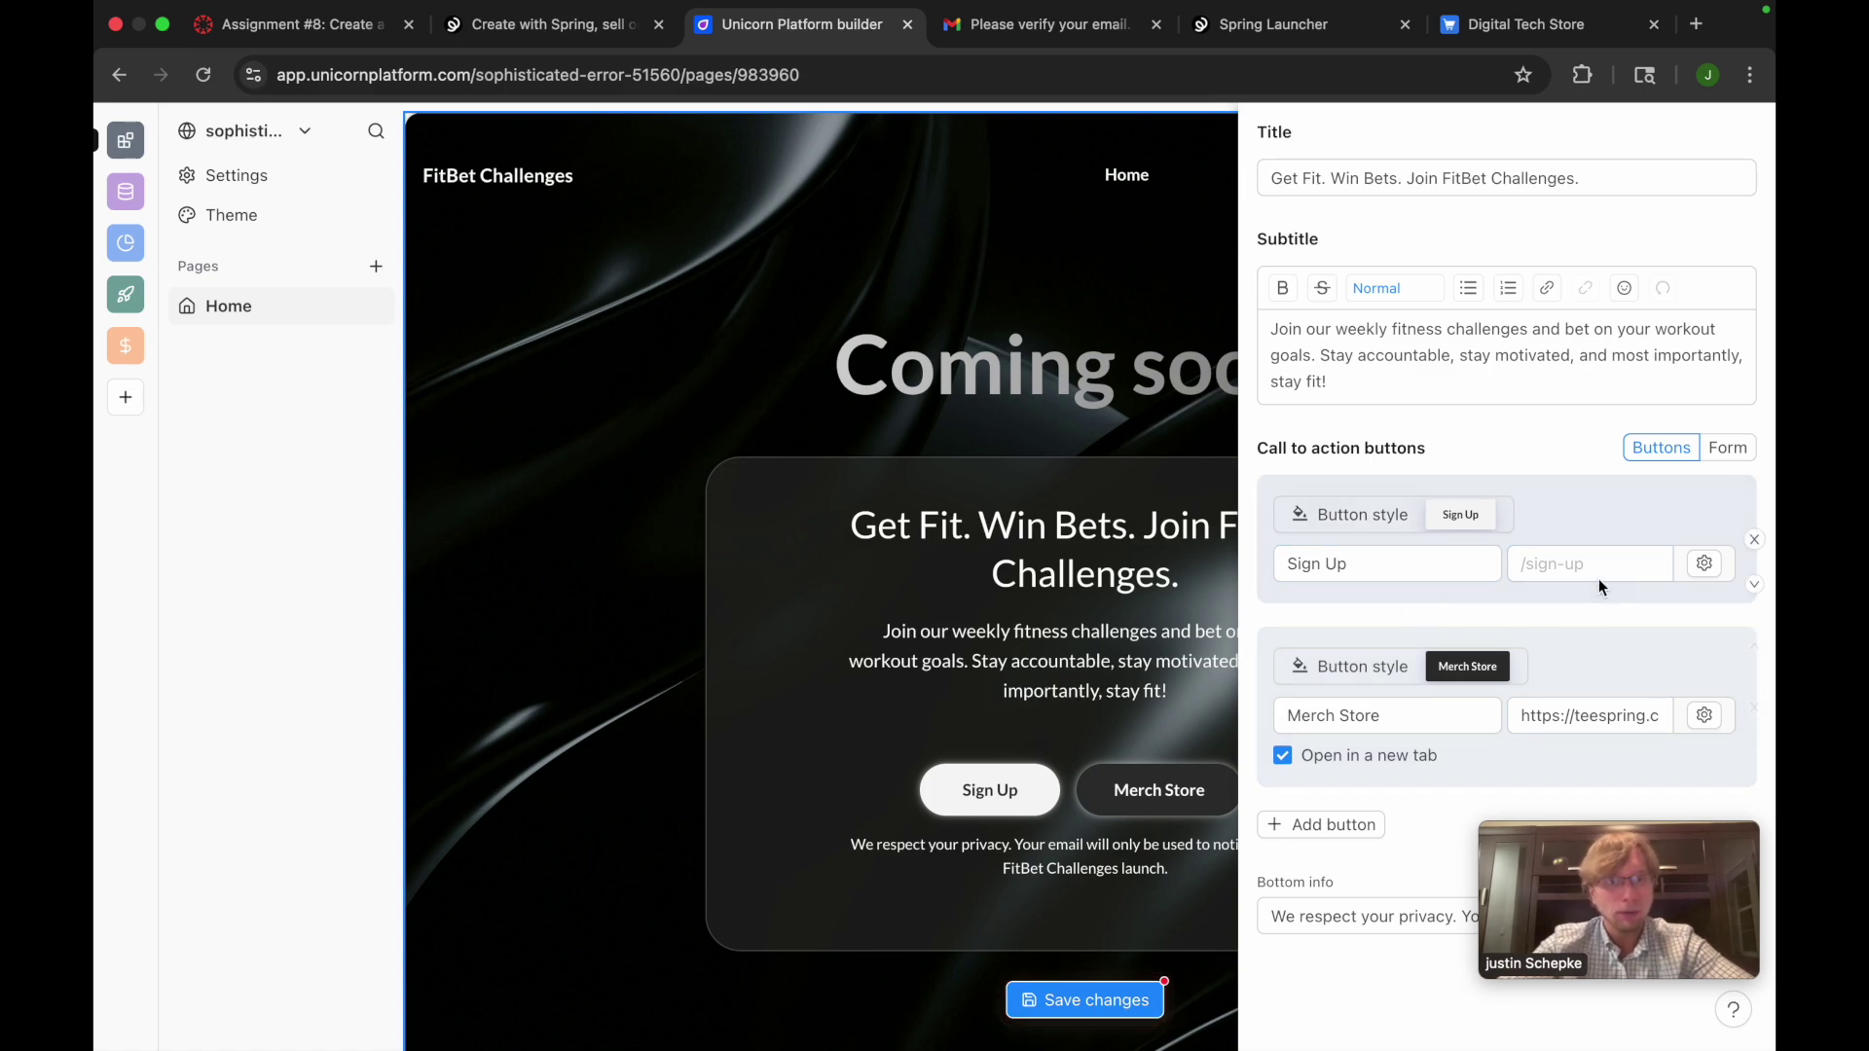
pyautogui.click(1362, 568)
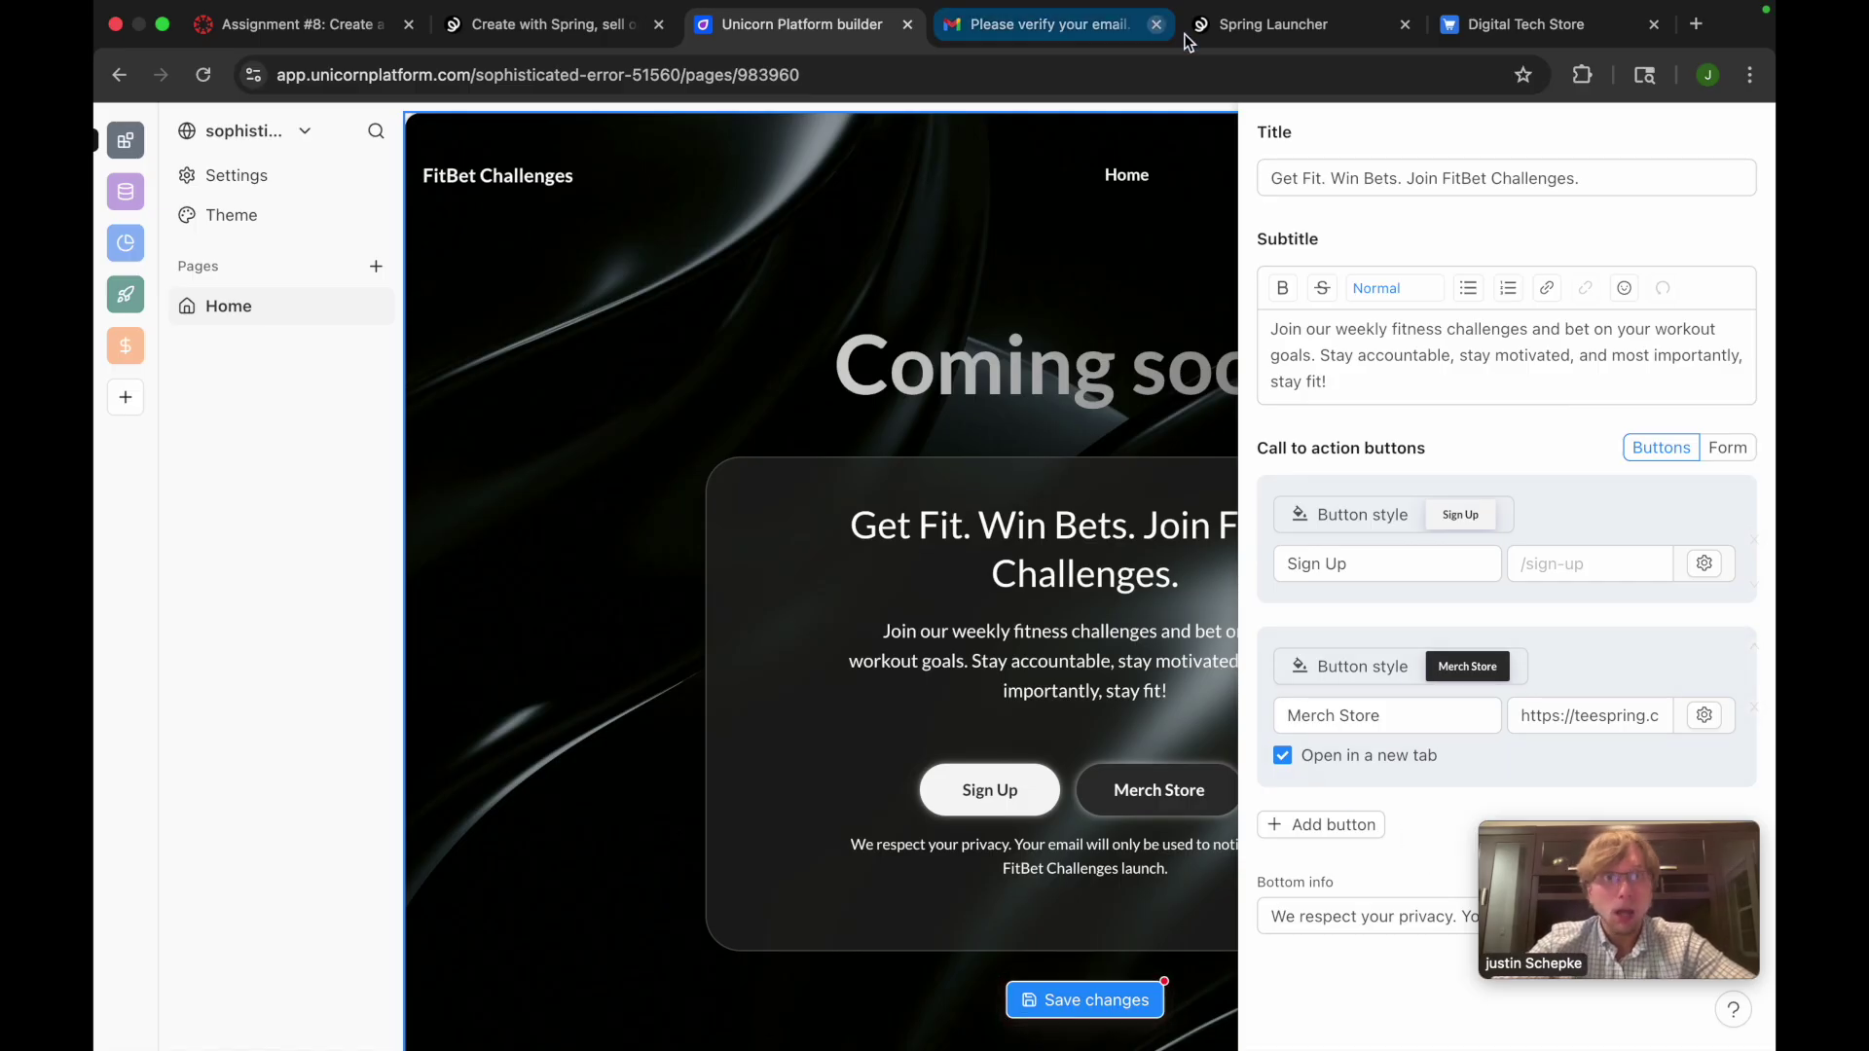
# Reload Spring's listing preparation page and check the store tab, then open Stores on the dashboard
pyautogui.click(1224, 29)
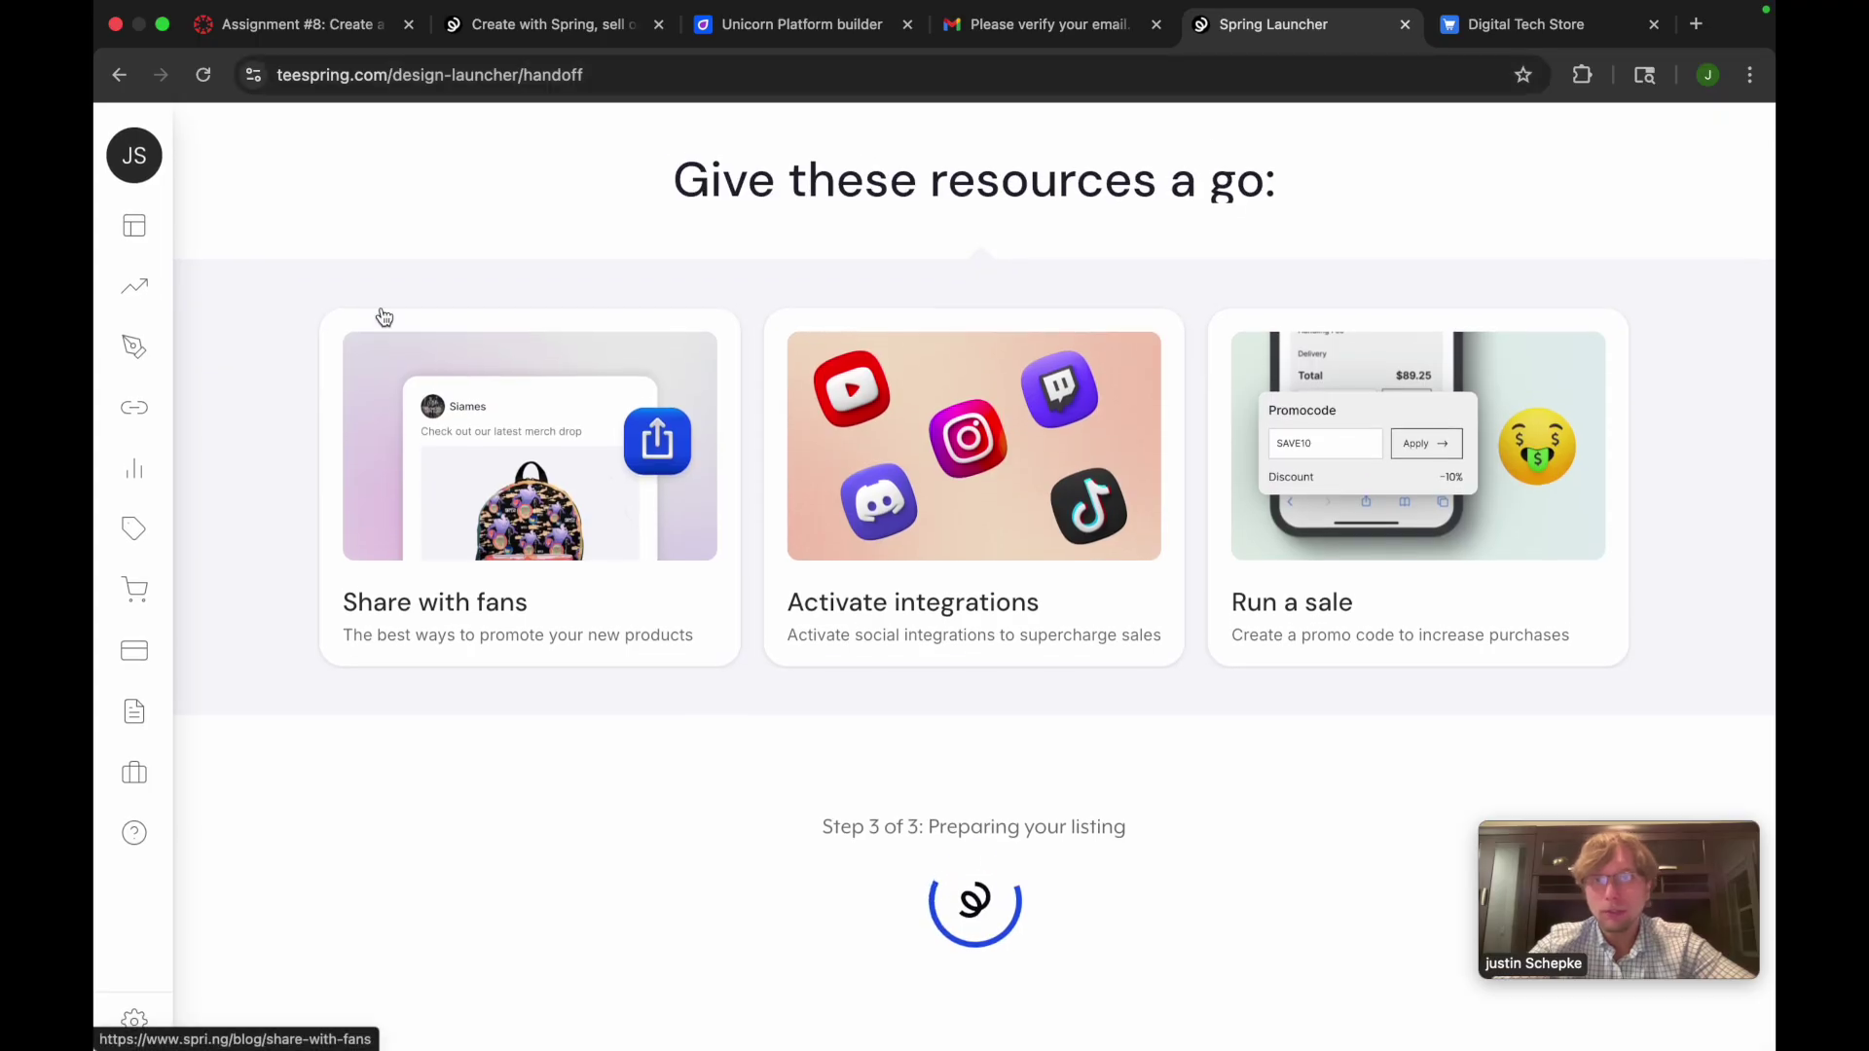
pyautogui.click(204, 85)
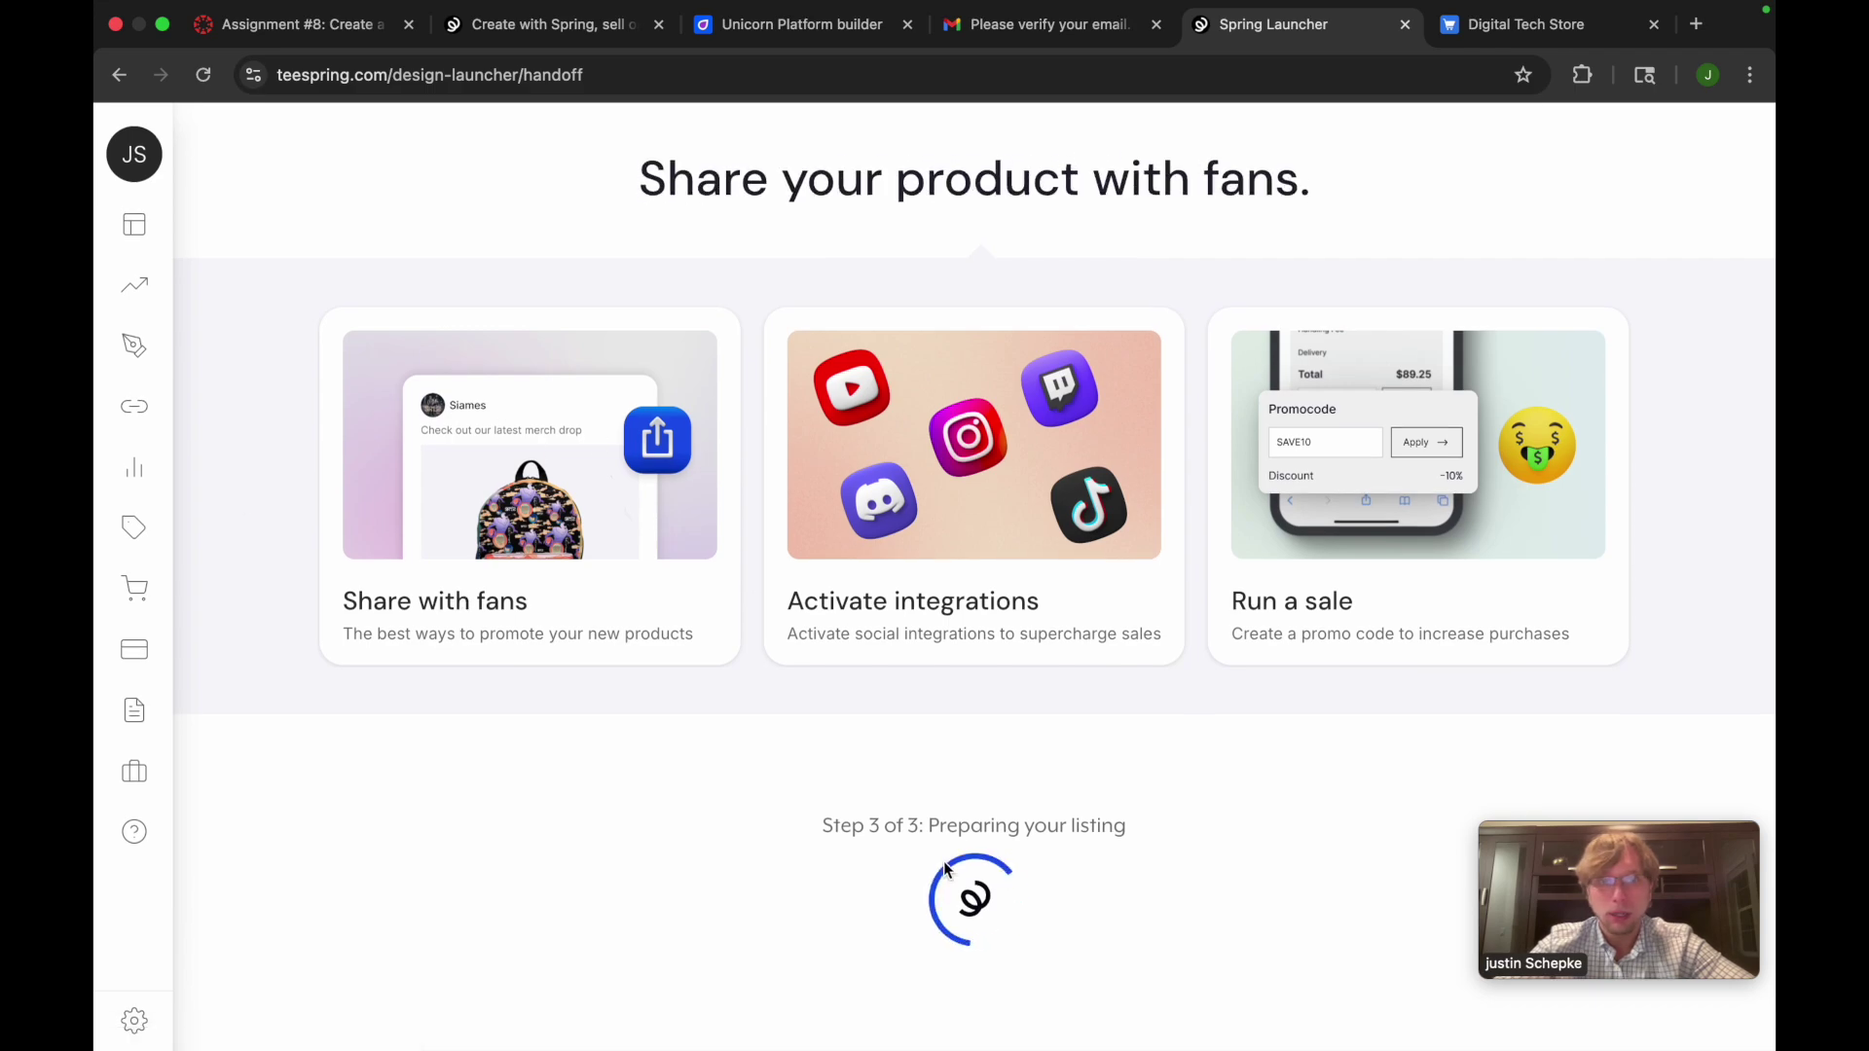
pyautogui.click(1530, 25)
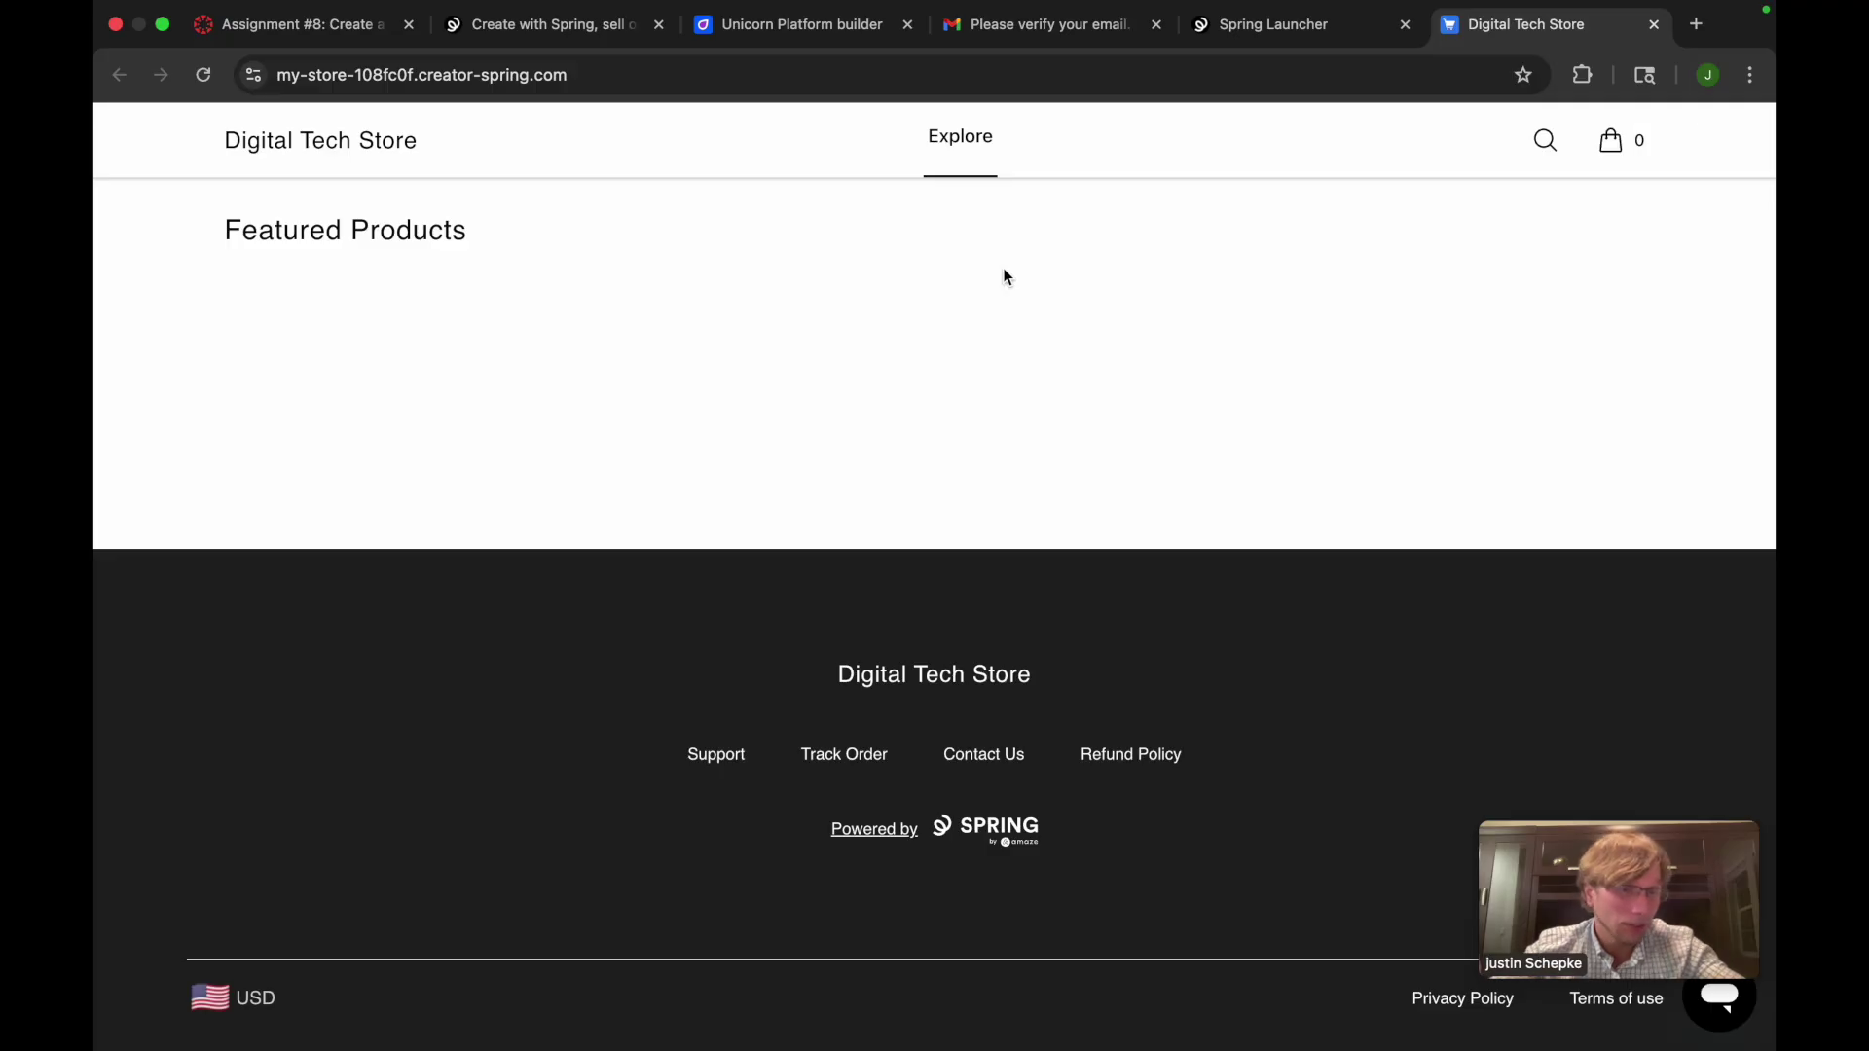
pyautogui.click(1256, 25)
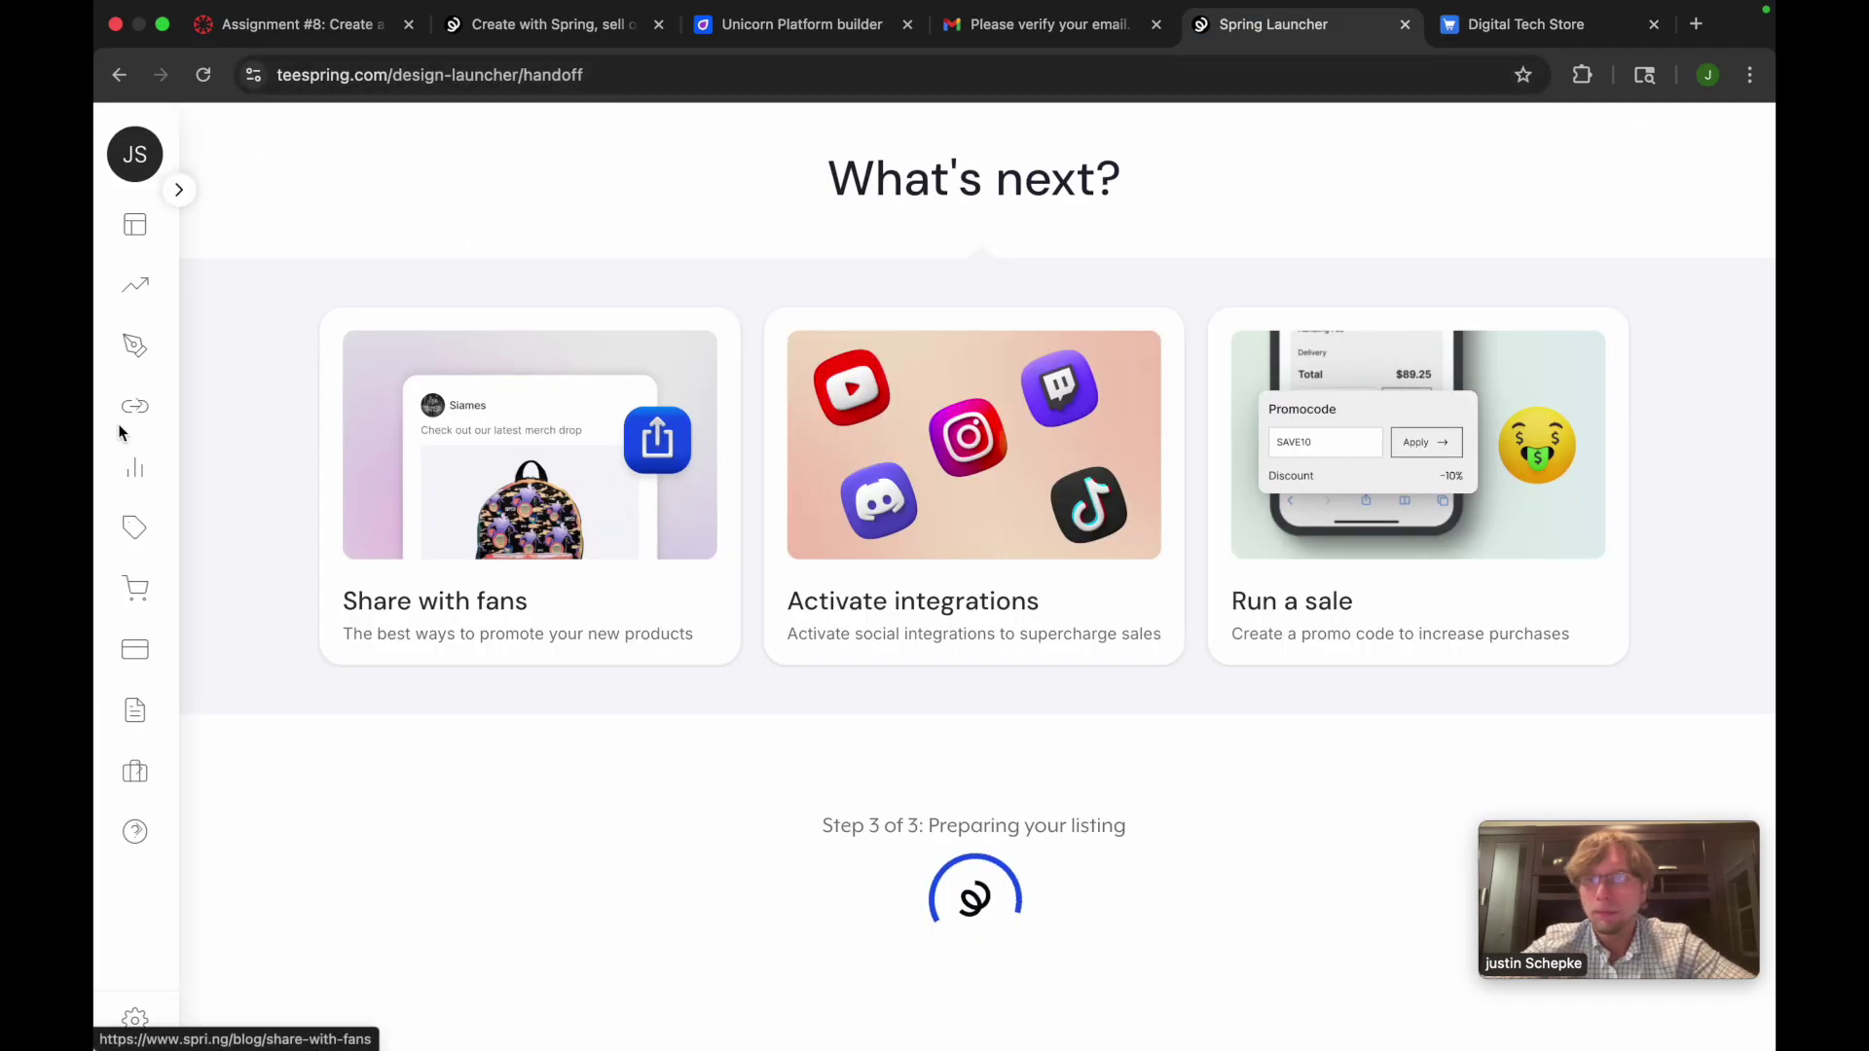
pyautogui.moveTo(155, 401)
pyautogui.click(205, 595)
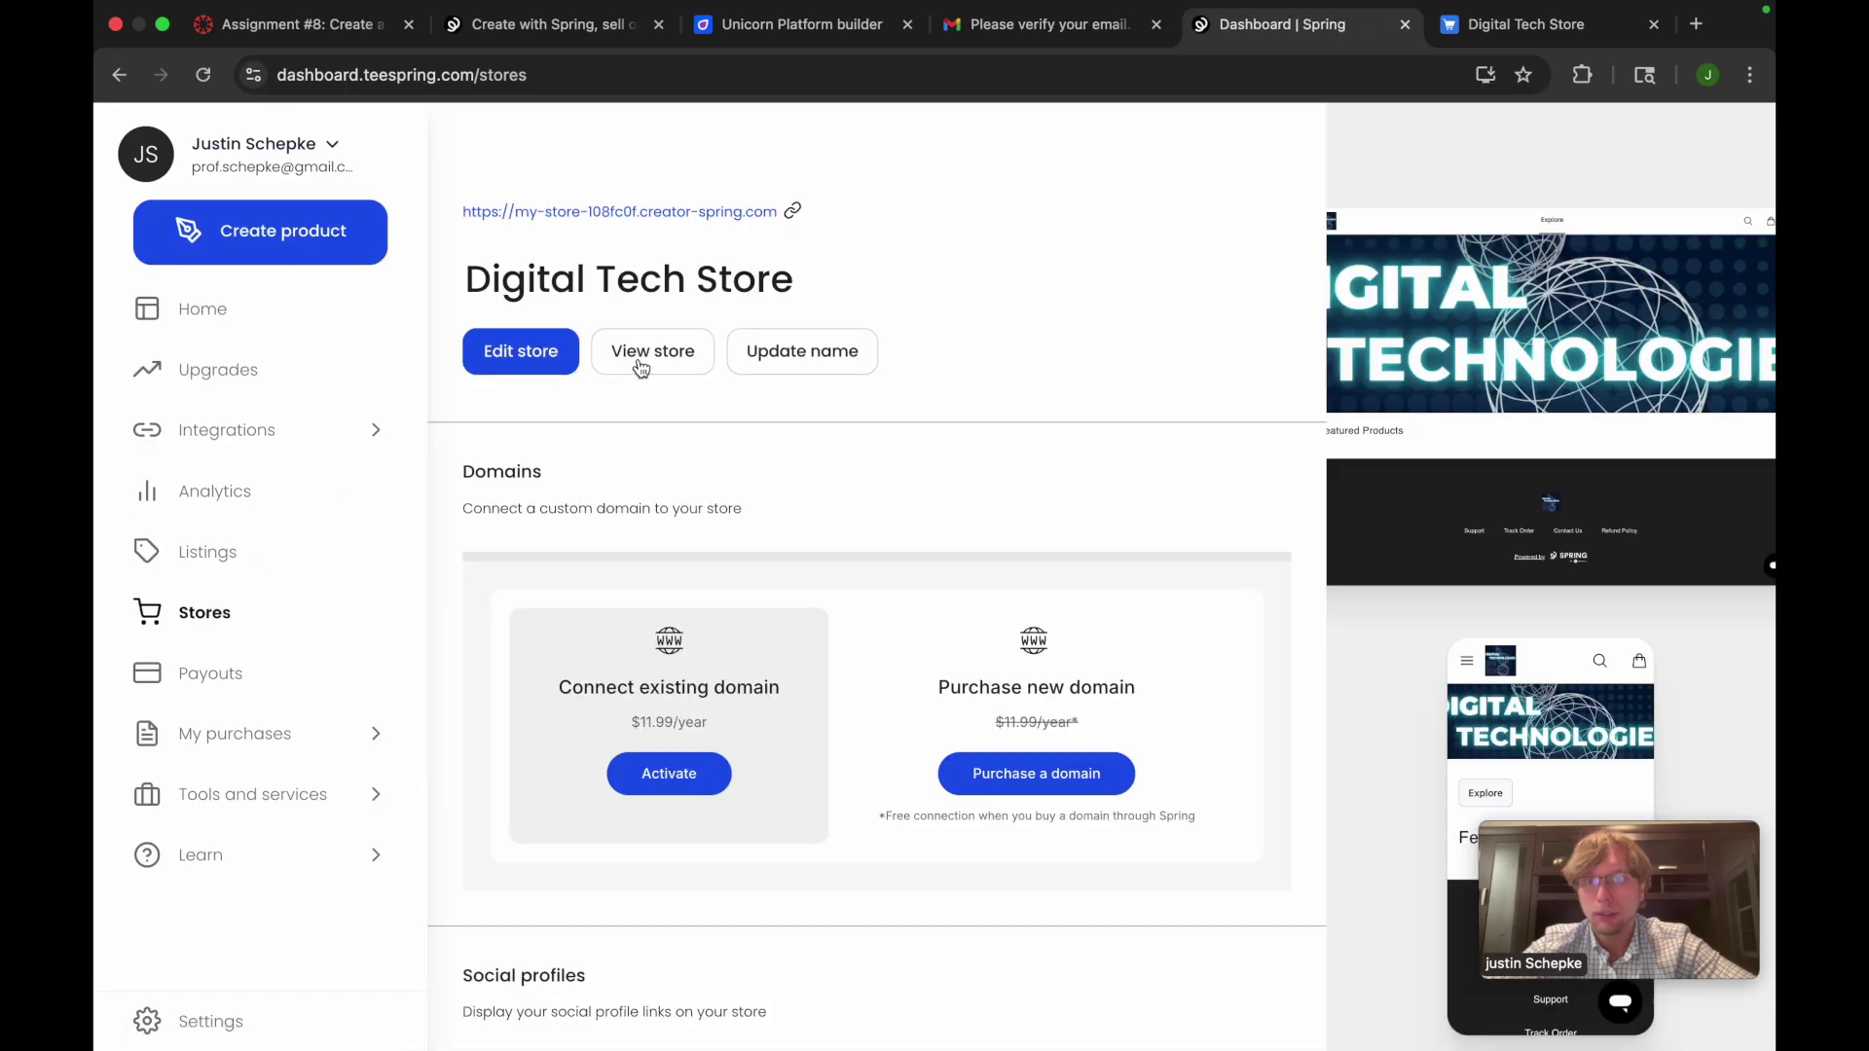
# Preview the live Digital Tech Store, then return to the dashboard overview
pyautogui.click(640, 363)
pyautogui.scroll(-4, 638, 588)
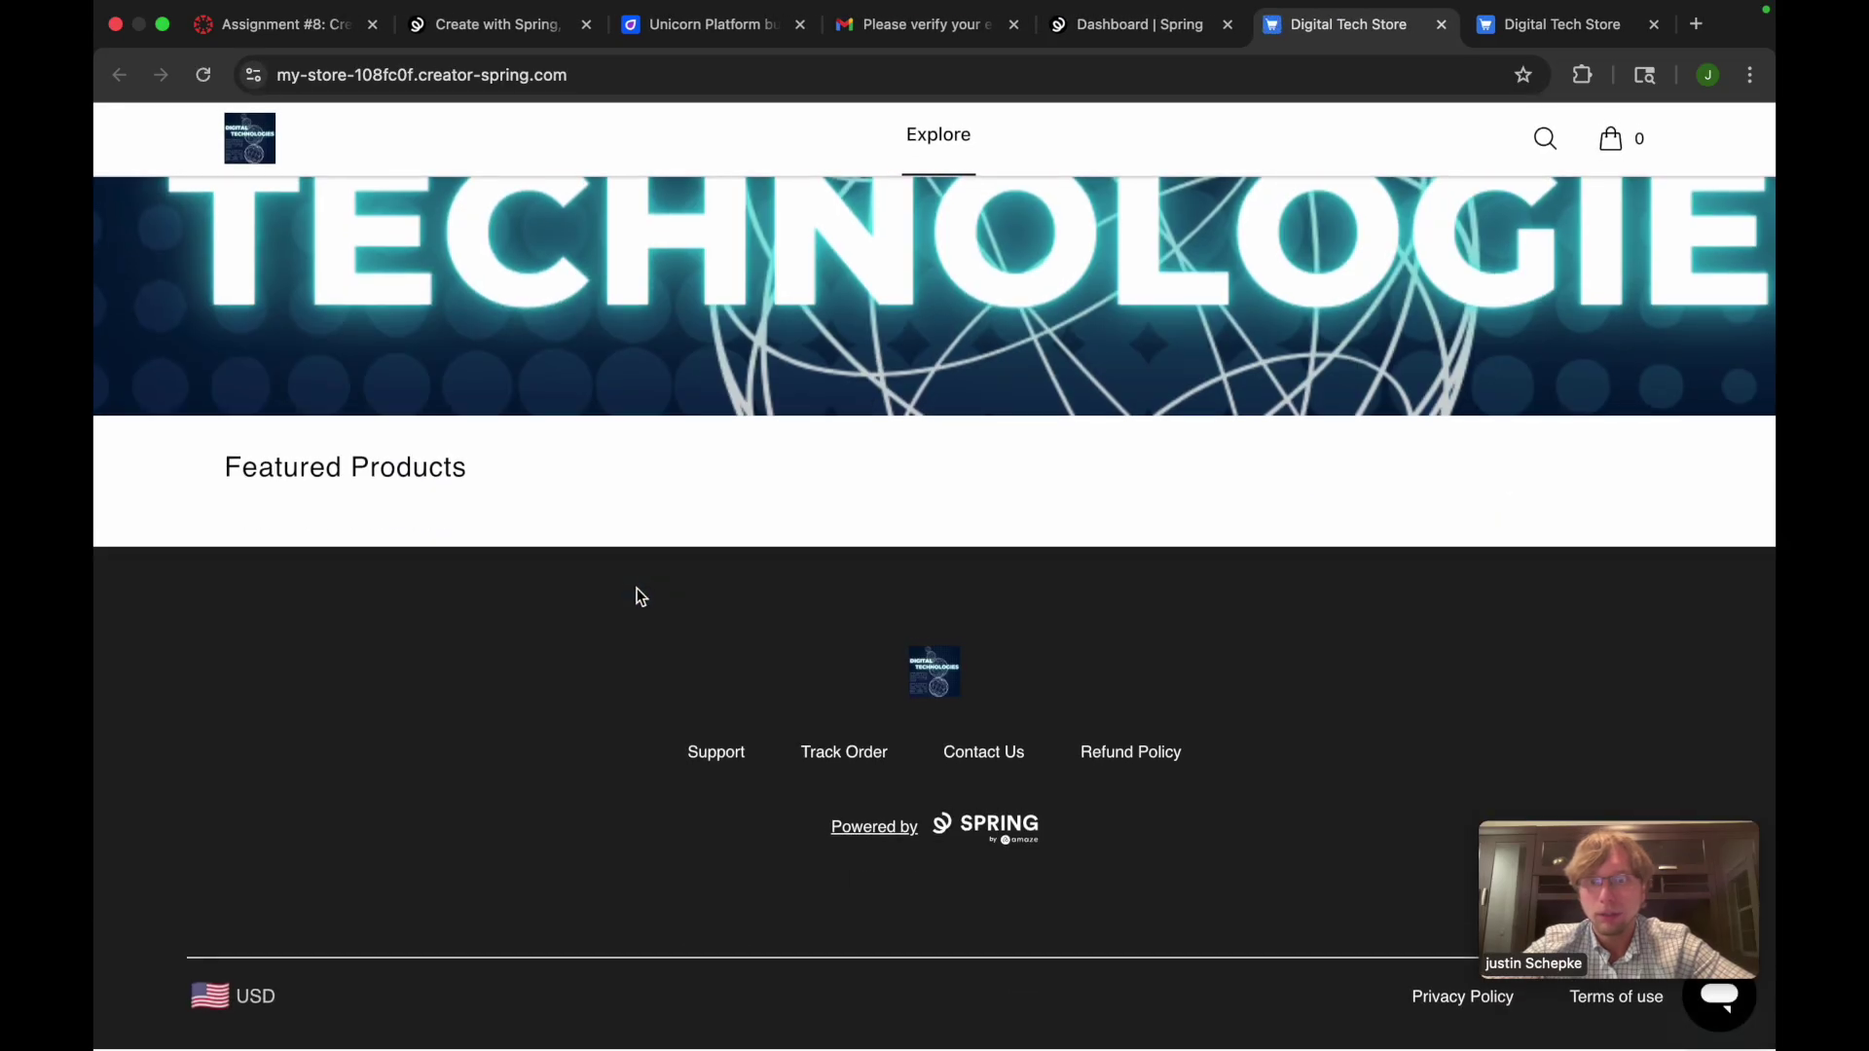
pyautogui.scroll(5, 640, 596)
pyautogui.click(1181, 26)
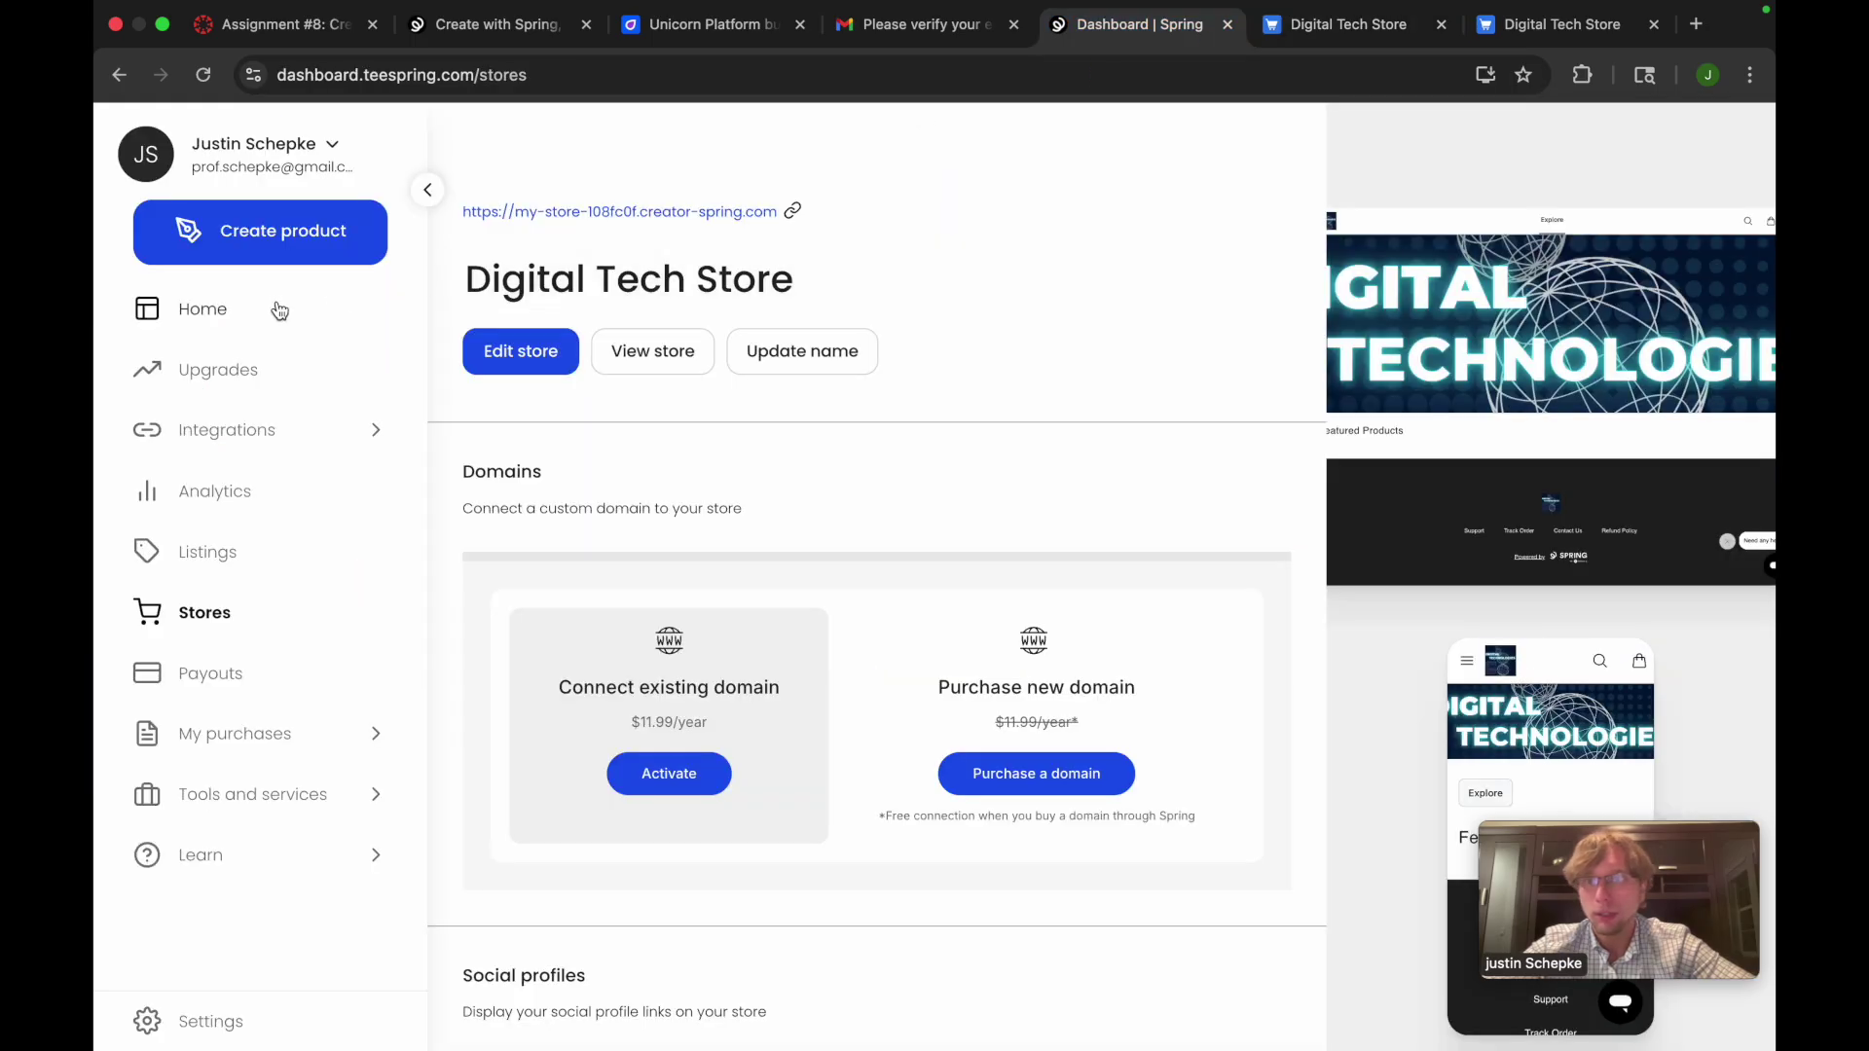
pyautogui.click(279, 310)
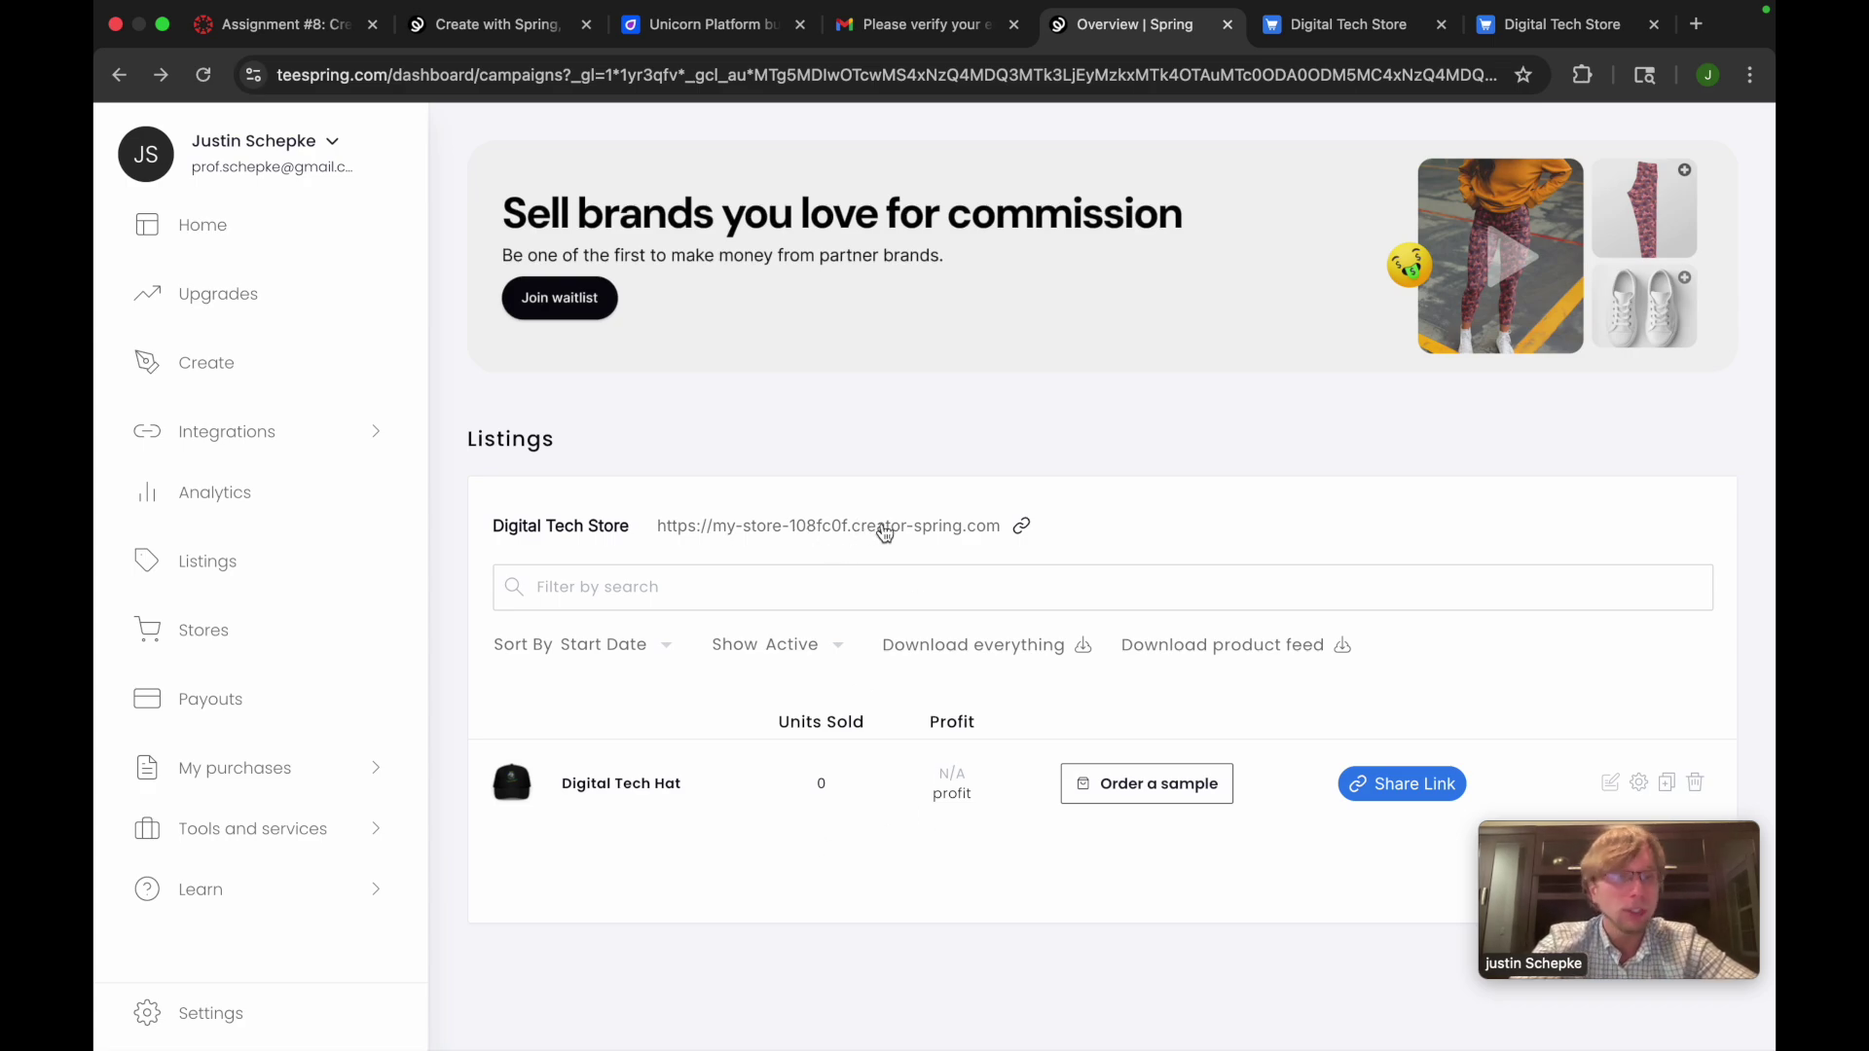
# Copy the store's web address and select the storefront tab's address bar
pyautogui.click(884, 530)
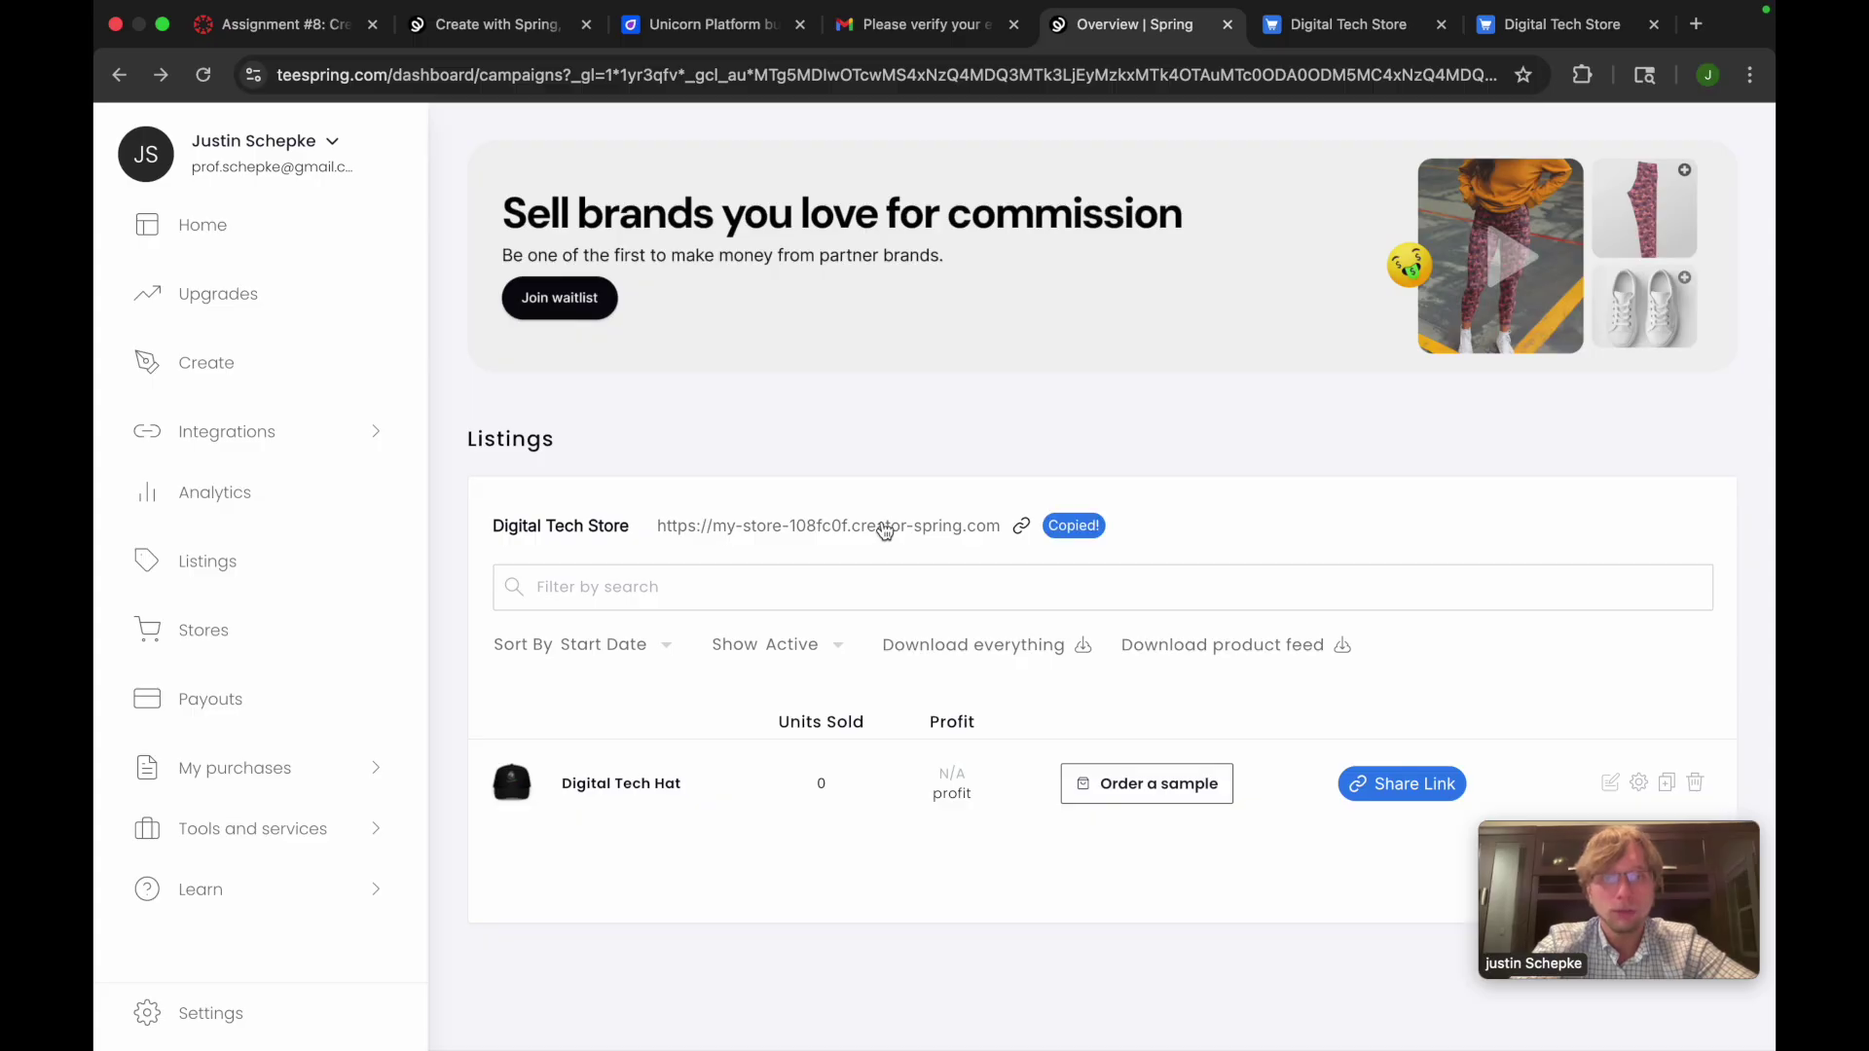
pyautogui.click(1363, 30)
pyautogui.click(1255, 75)
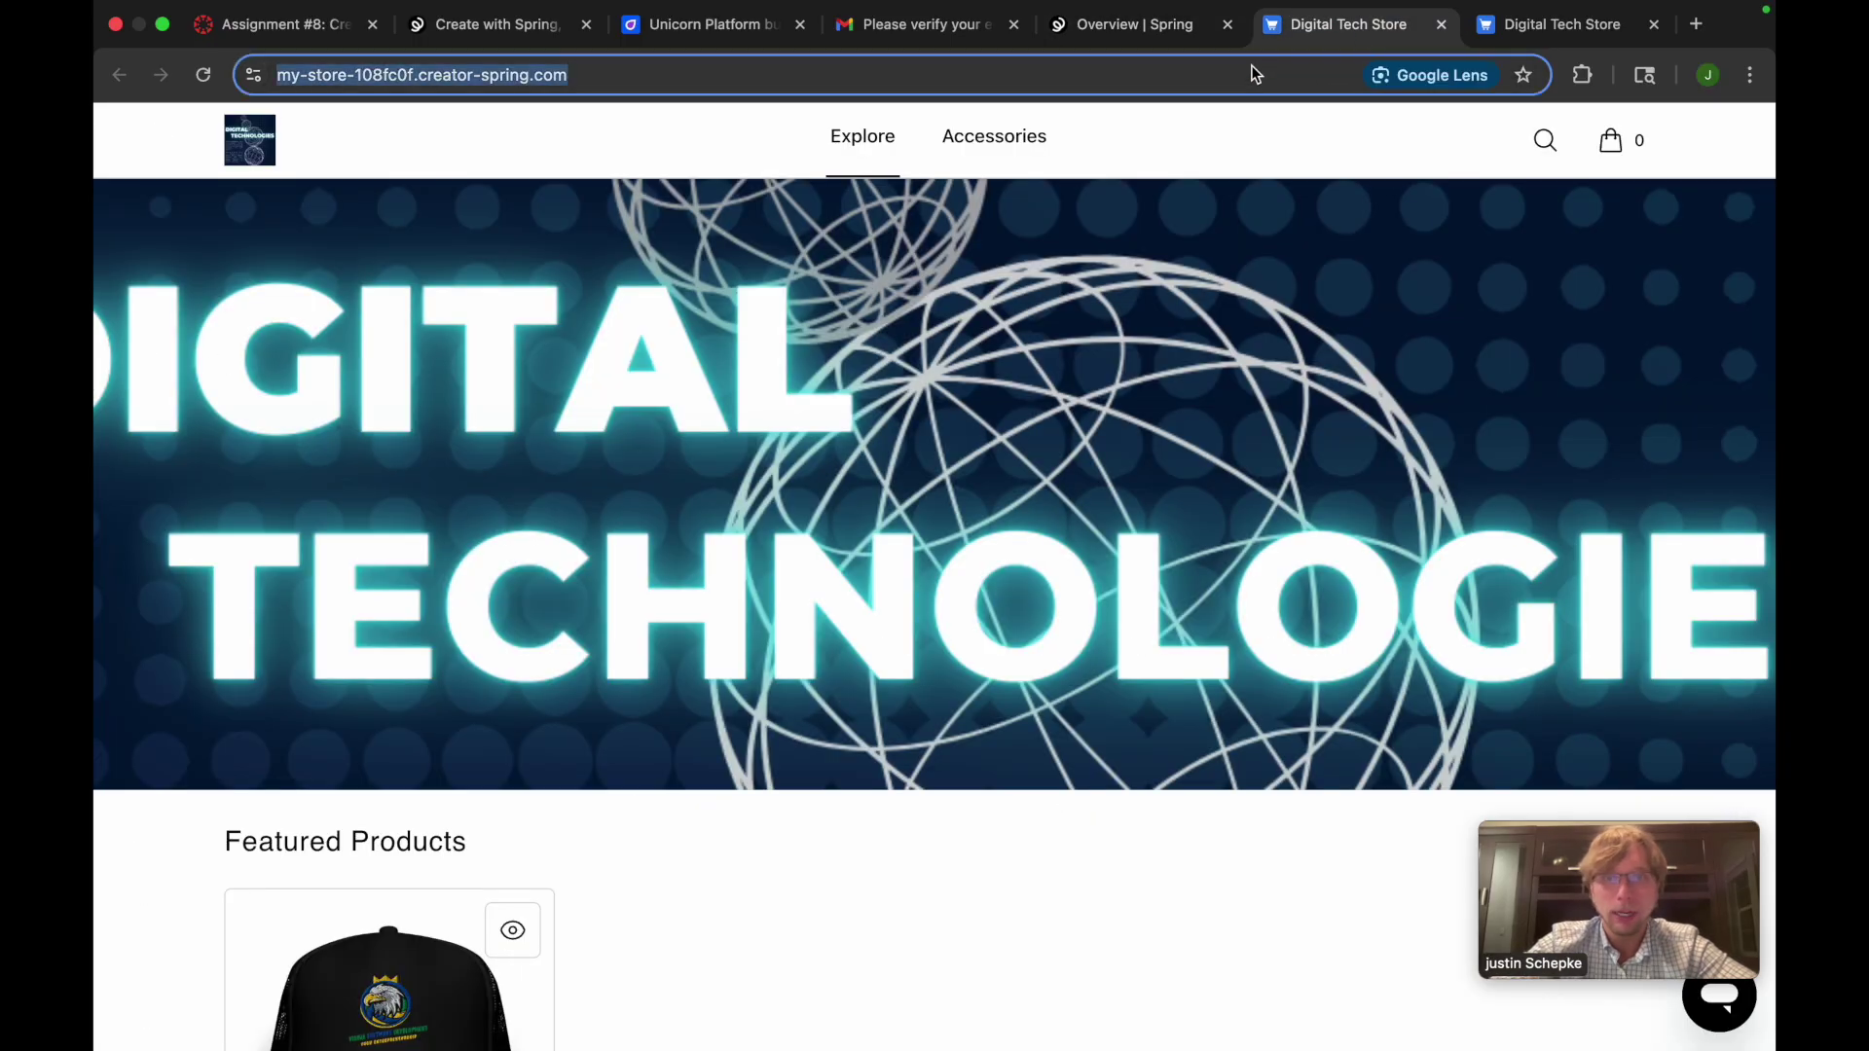
# Reload the storefront, add the Digital Tech Hat to the cart and proceed to checkout
pyautogui.press('Return')
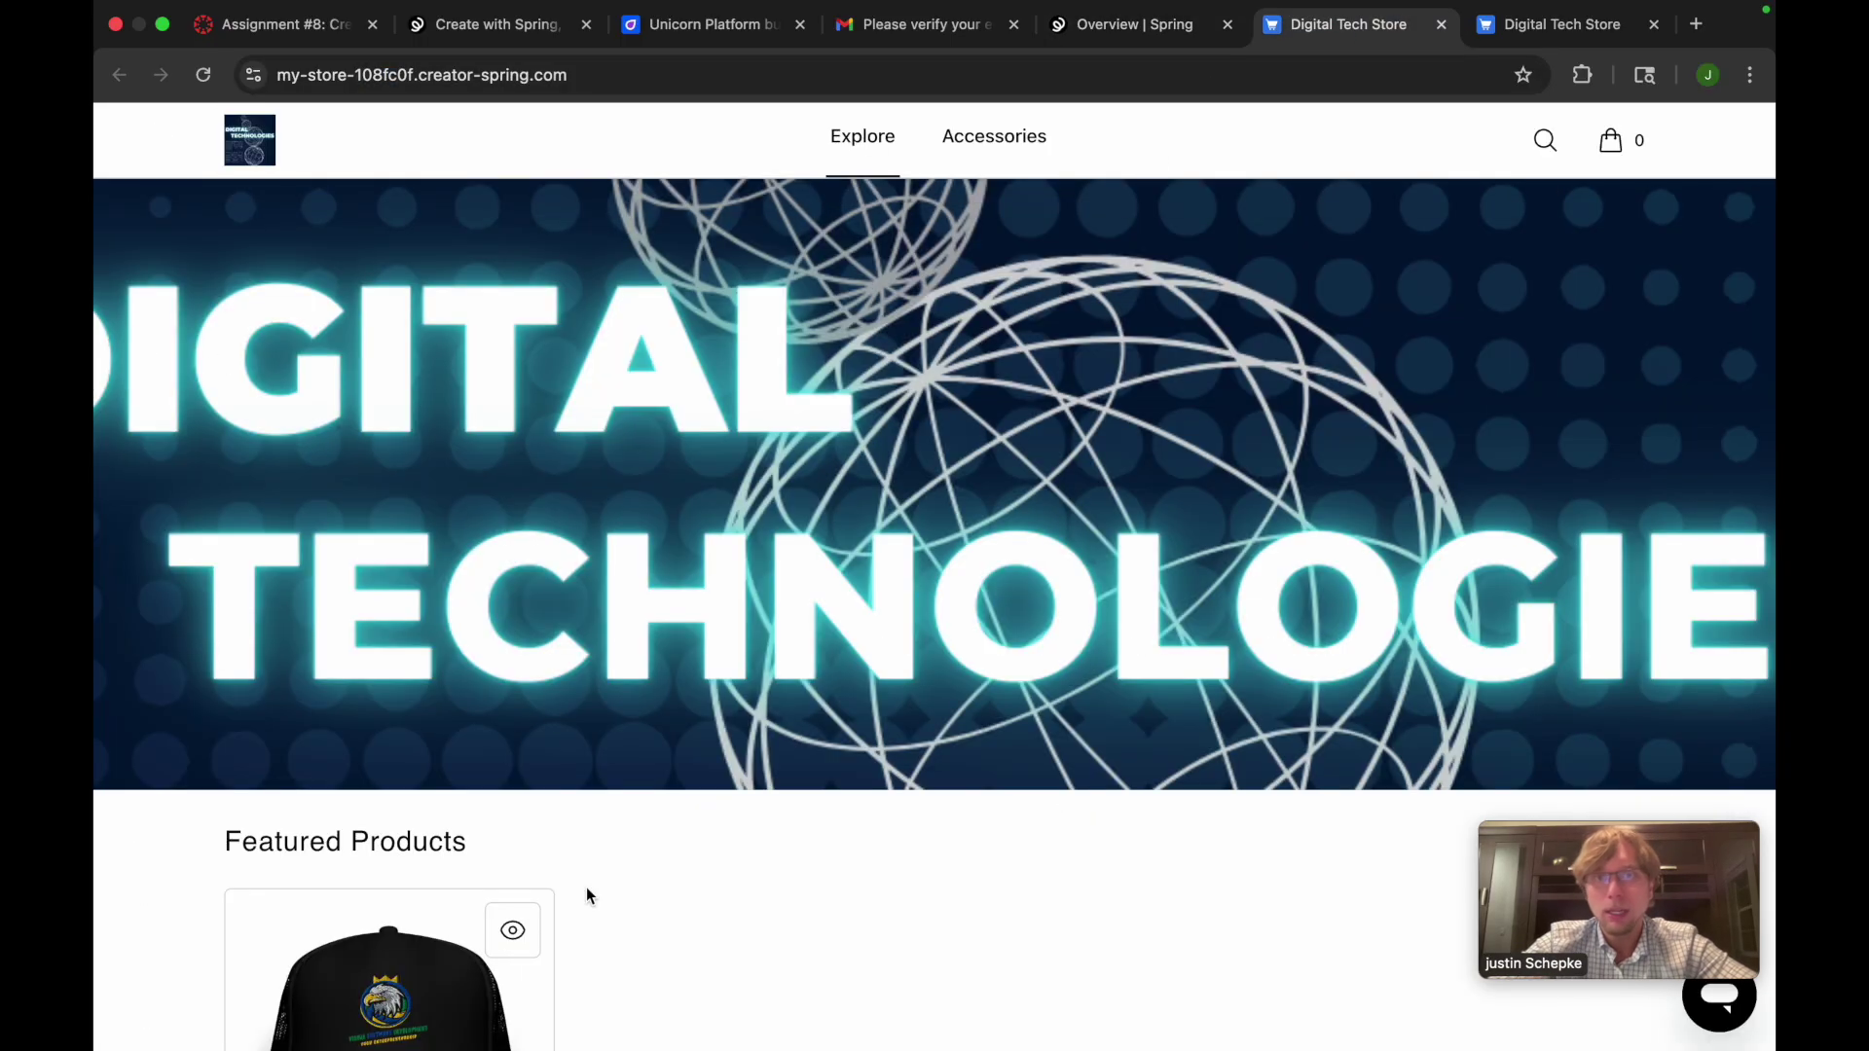
pyautogui.scroll(-3, 768, 889)
pyautogui.scroll(3, 768, 889)
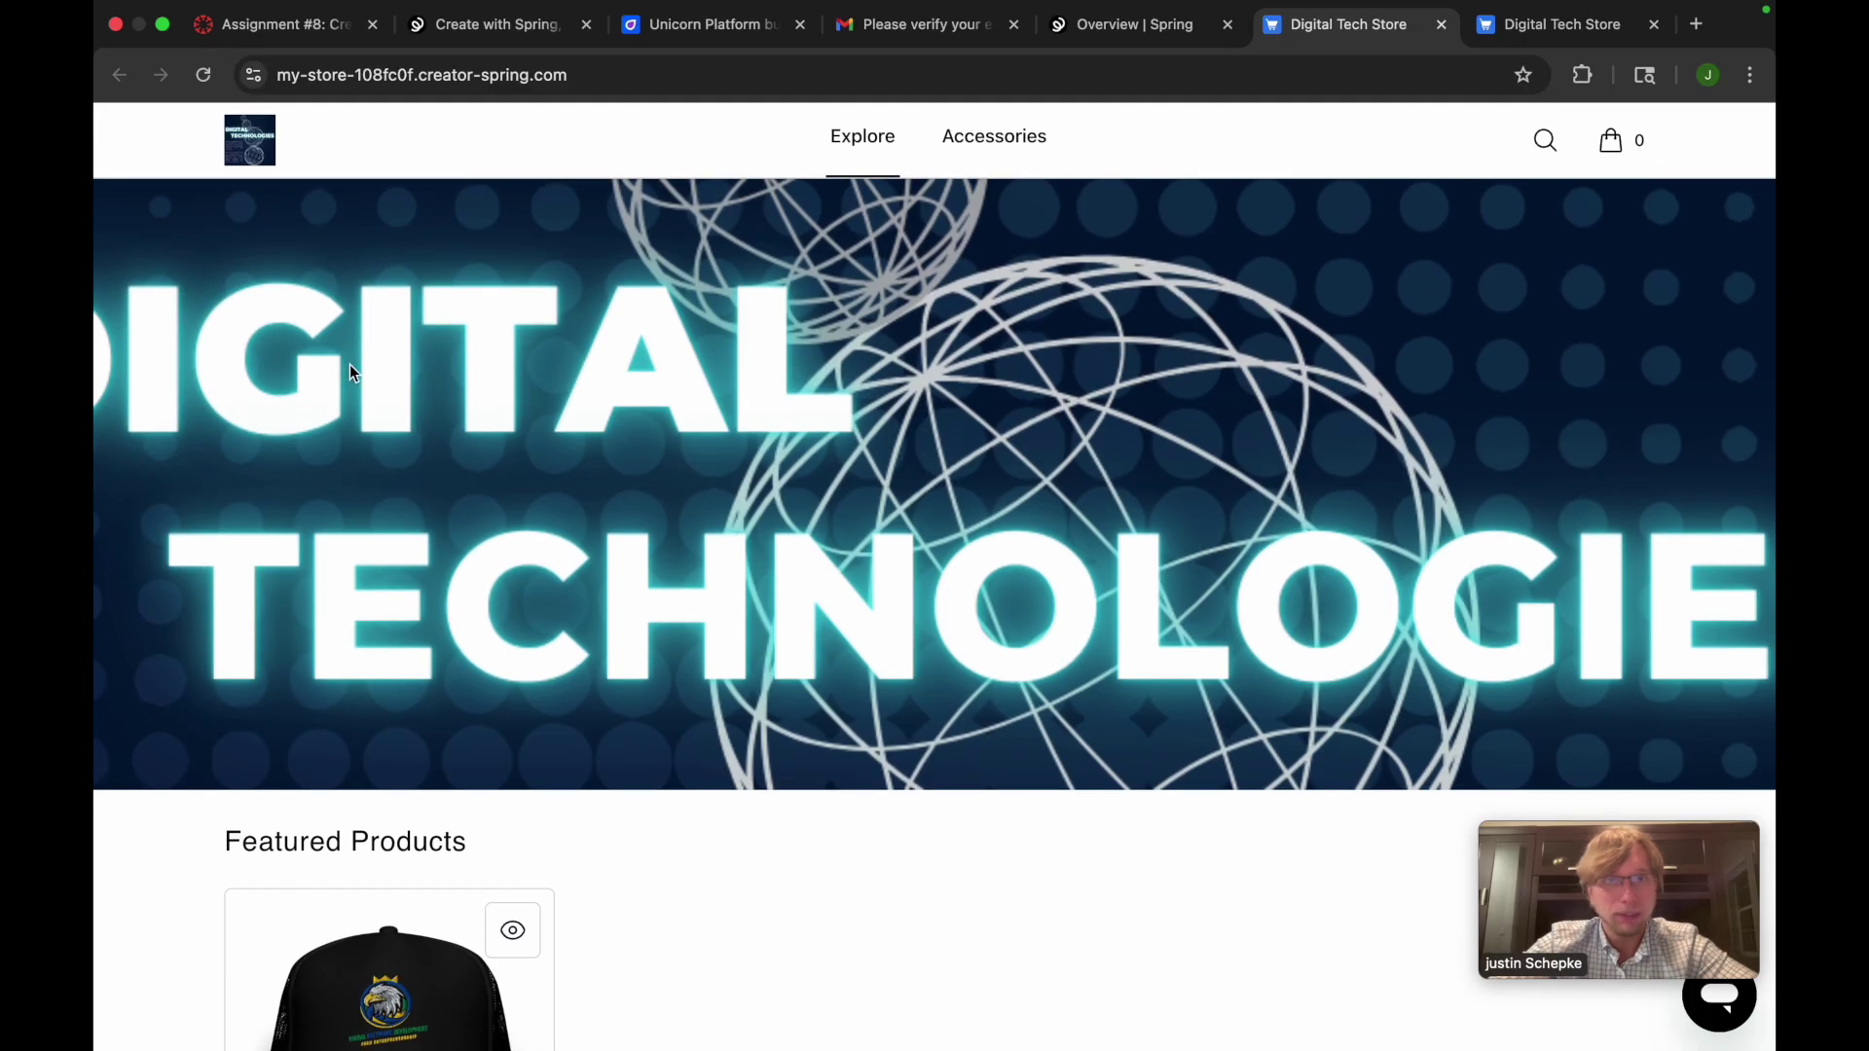
pyautogui.scroll(-5, 1159, 627)
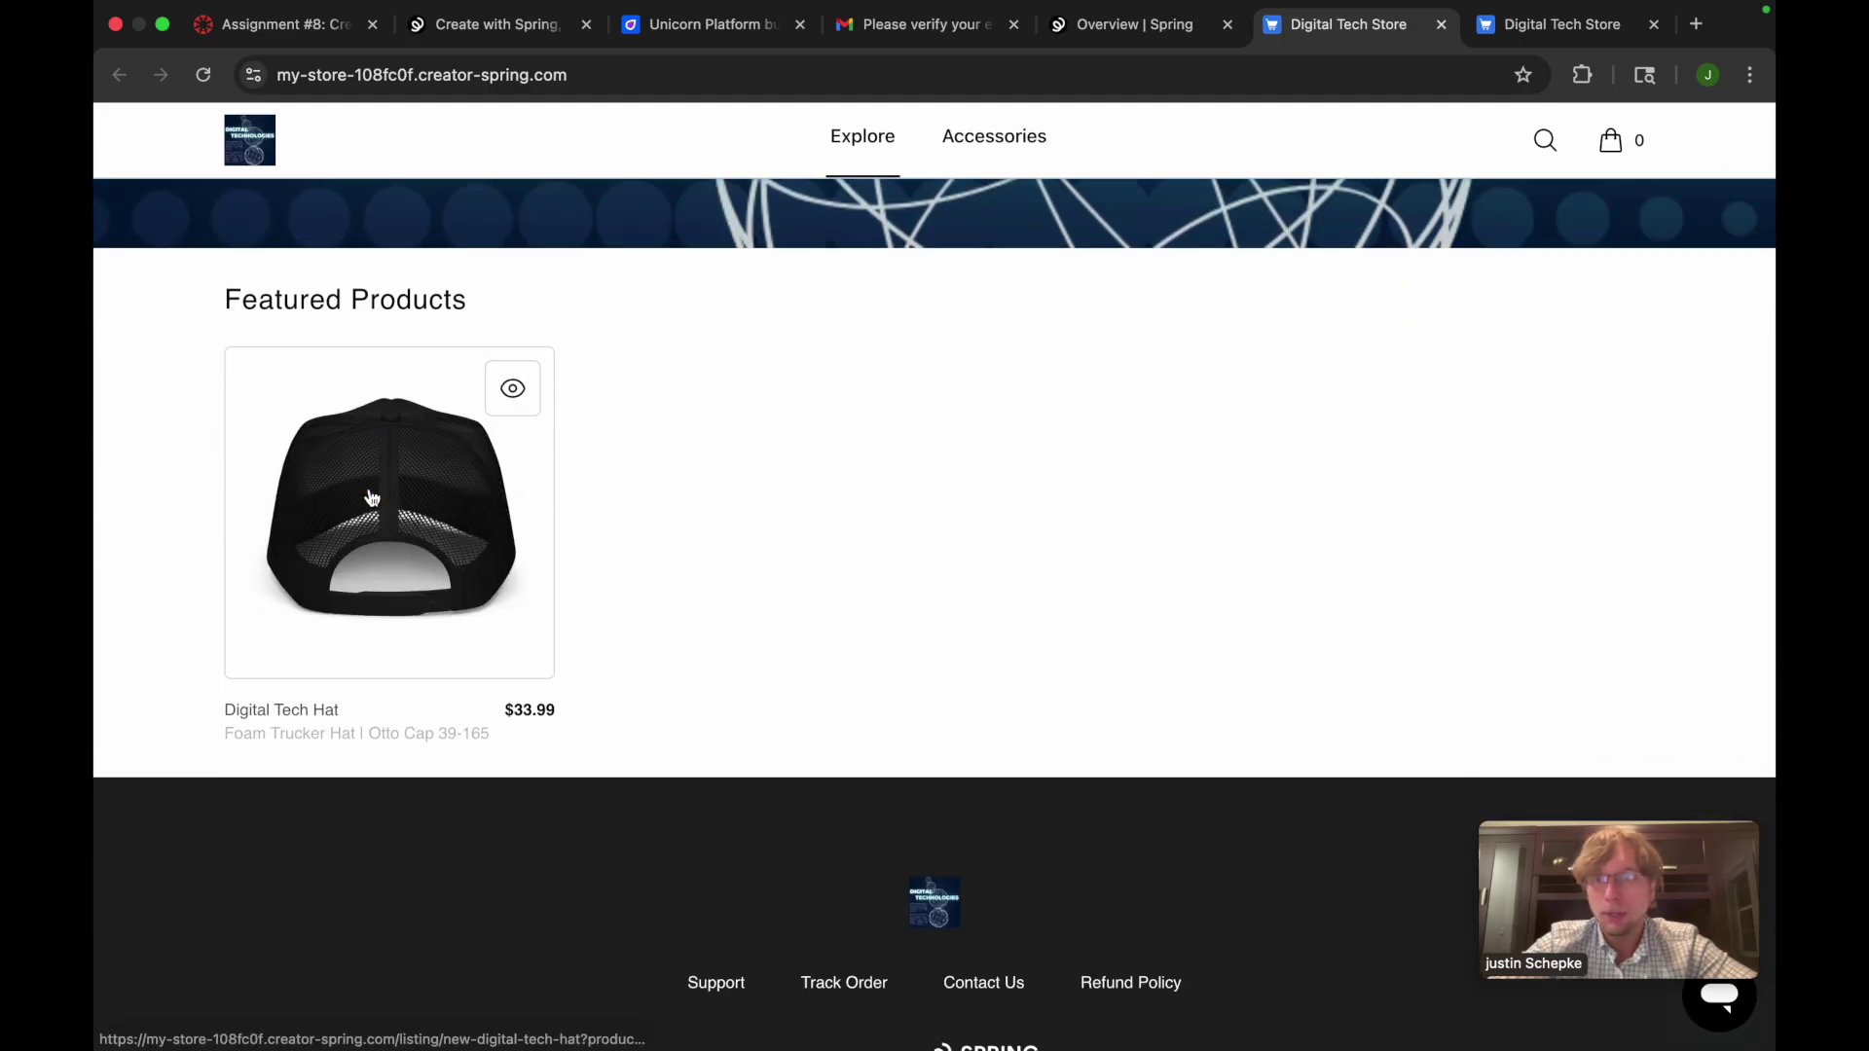
pyautogui.click(370, 498)
pyautogui.scroll(-2, 1042, 775)
pyautogui.scroll(2, 1042, 775)
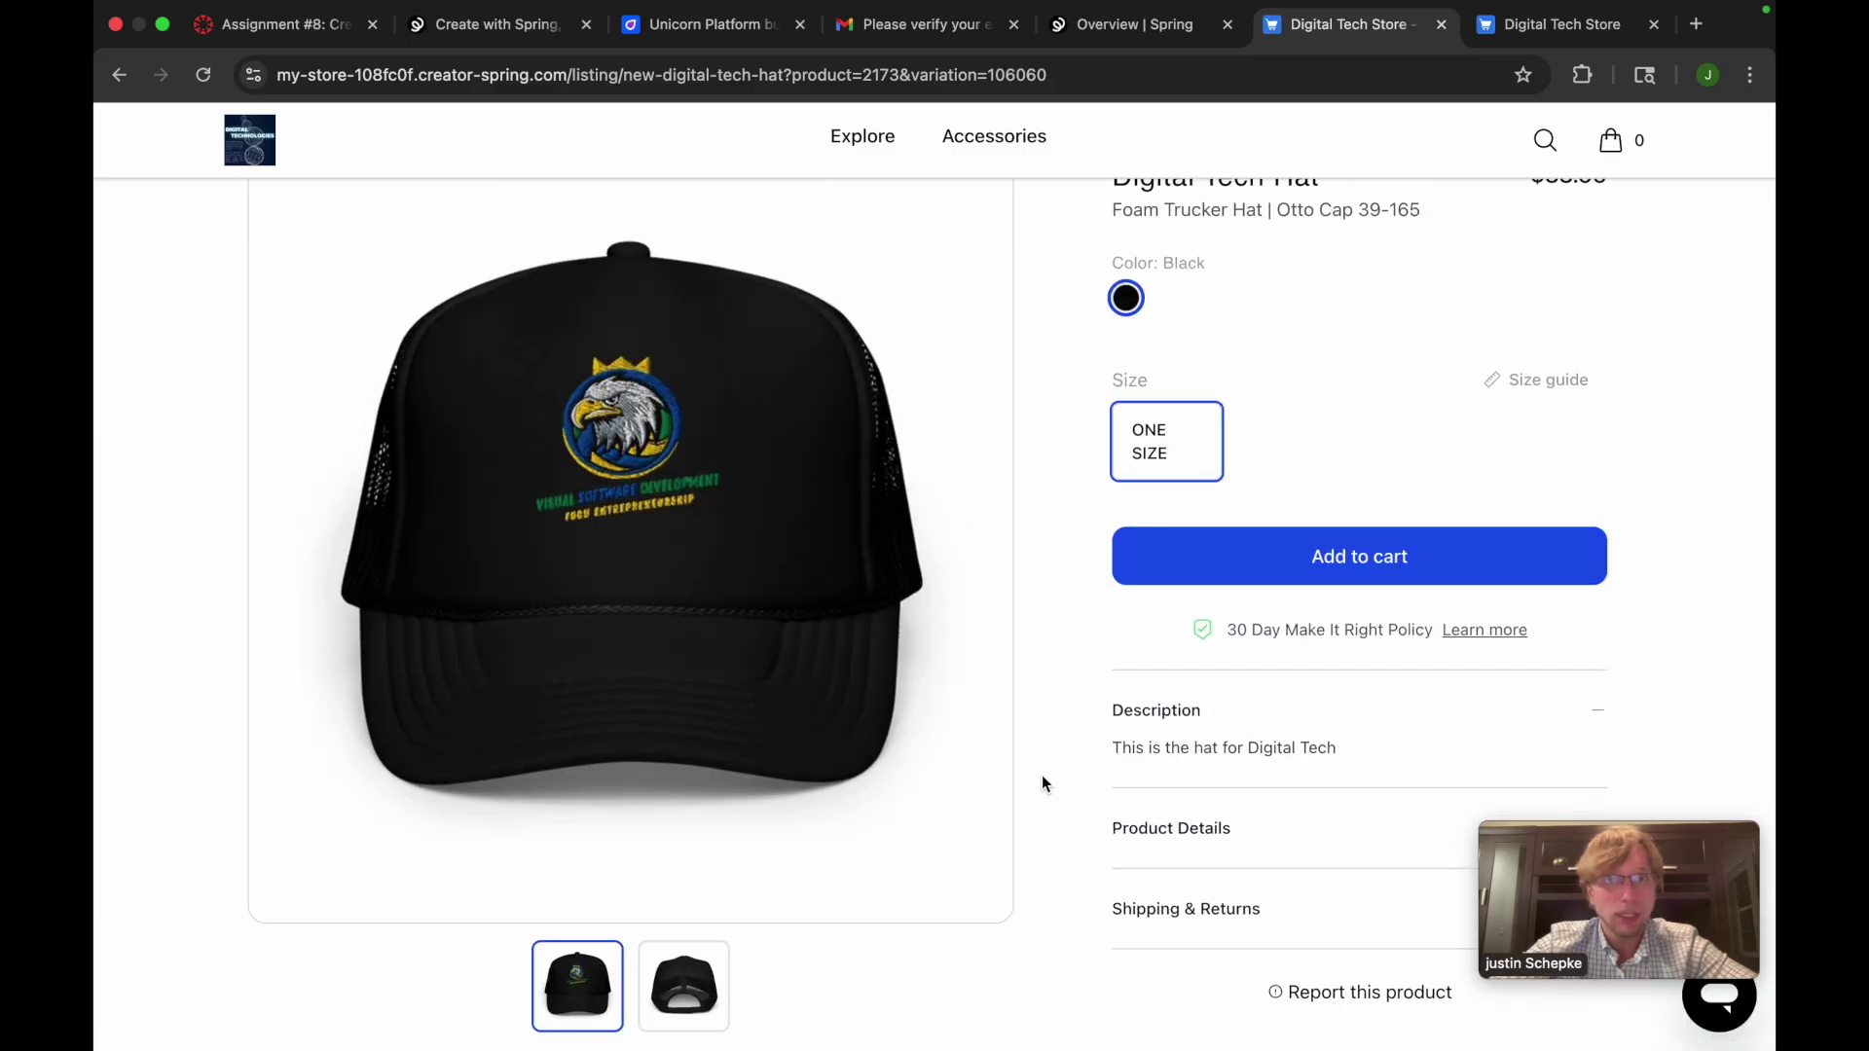
pyautogui.click(1353, 581)
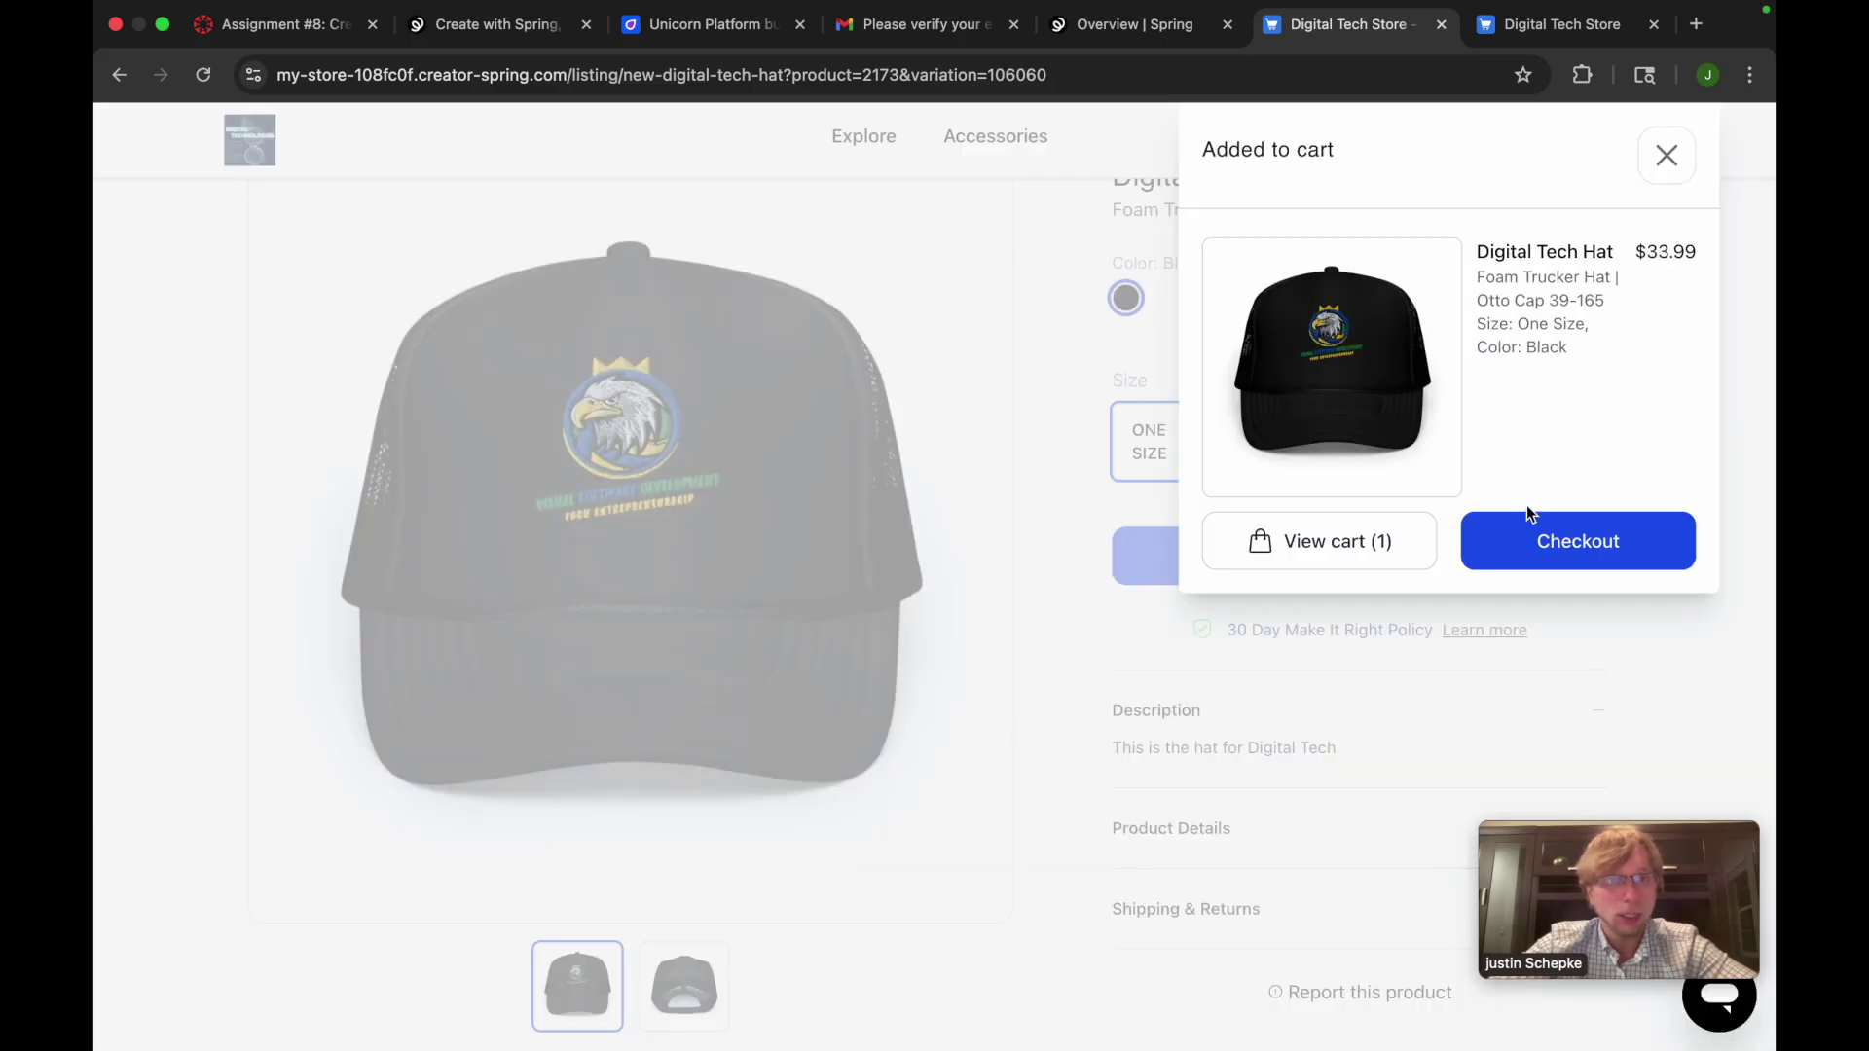
pyautogui.click(1538, 550)
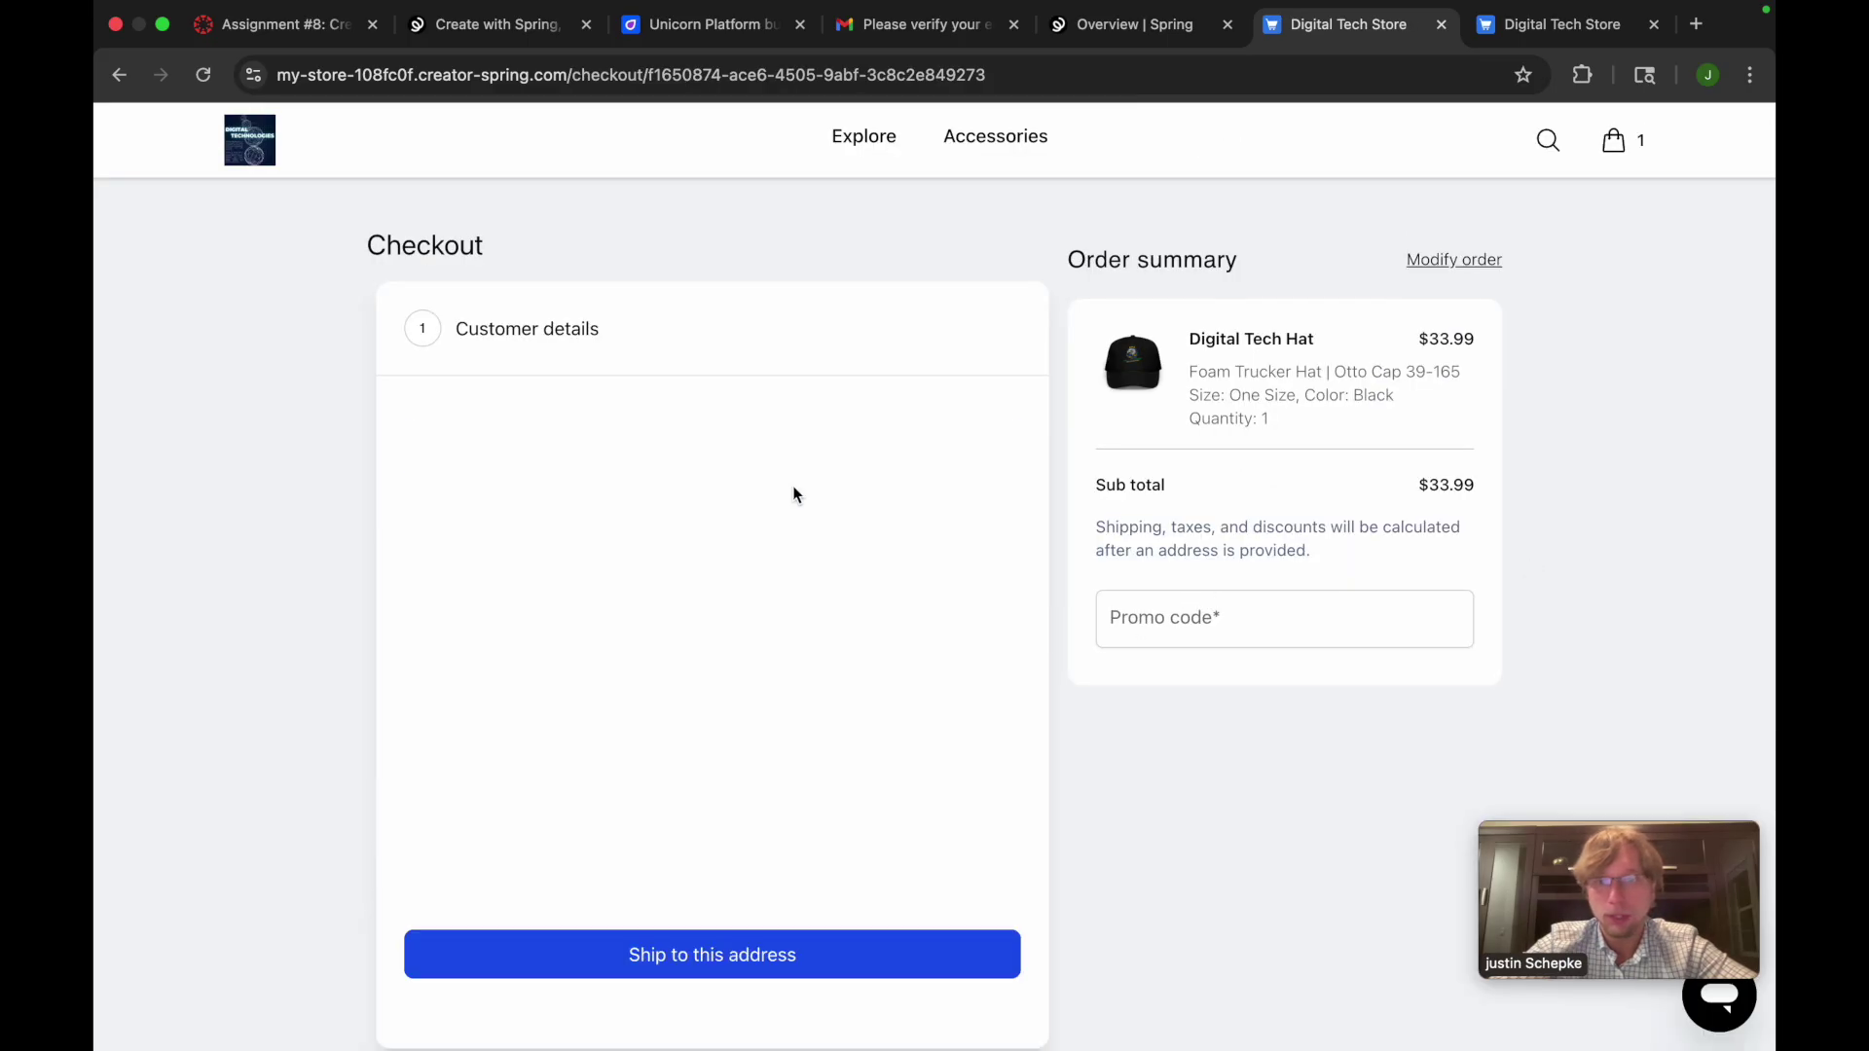
# Go back through the hat page to the store home and select its web address
pyautogui.scroll(-2, 759, 818)
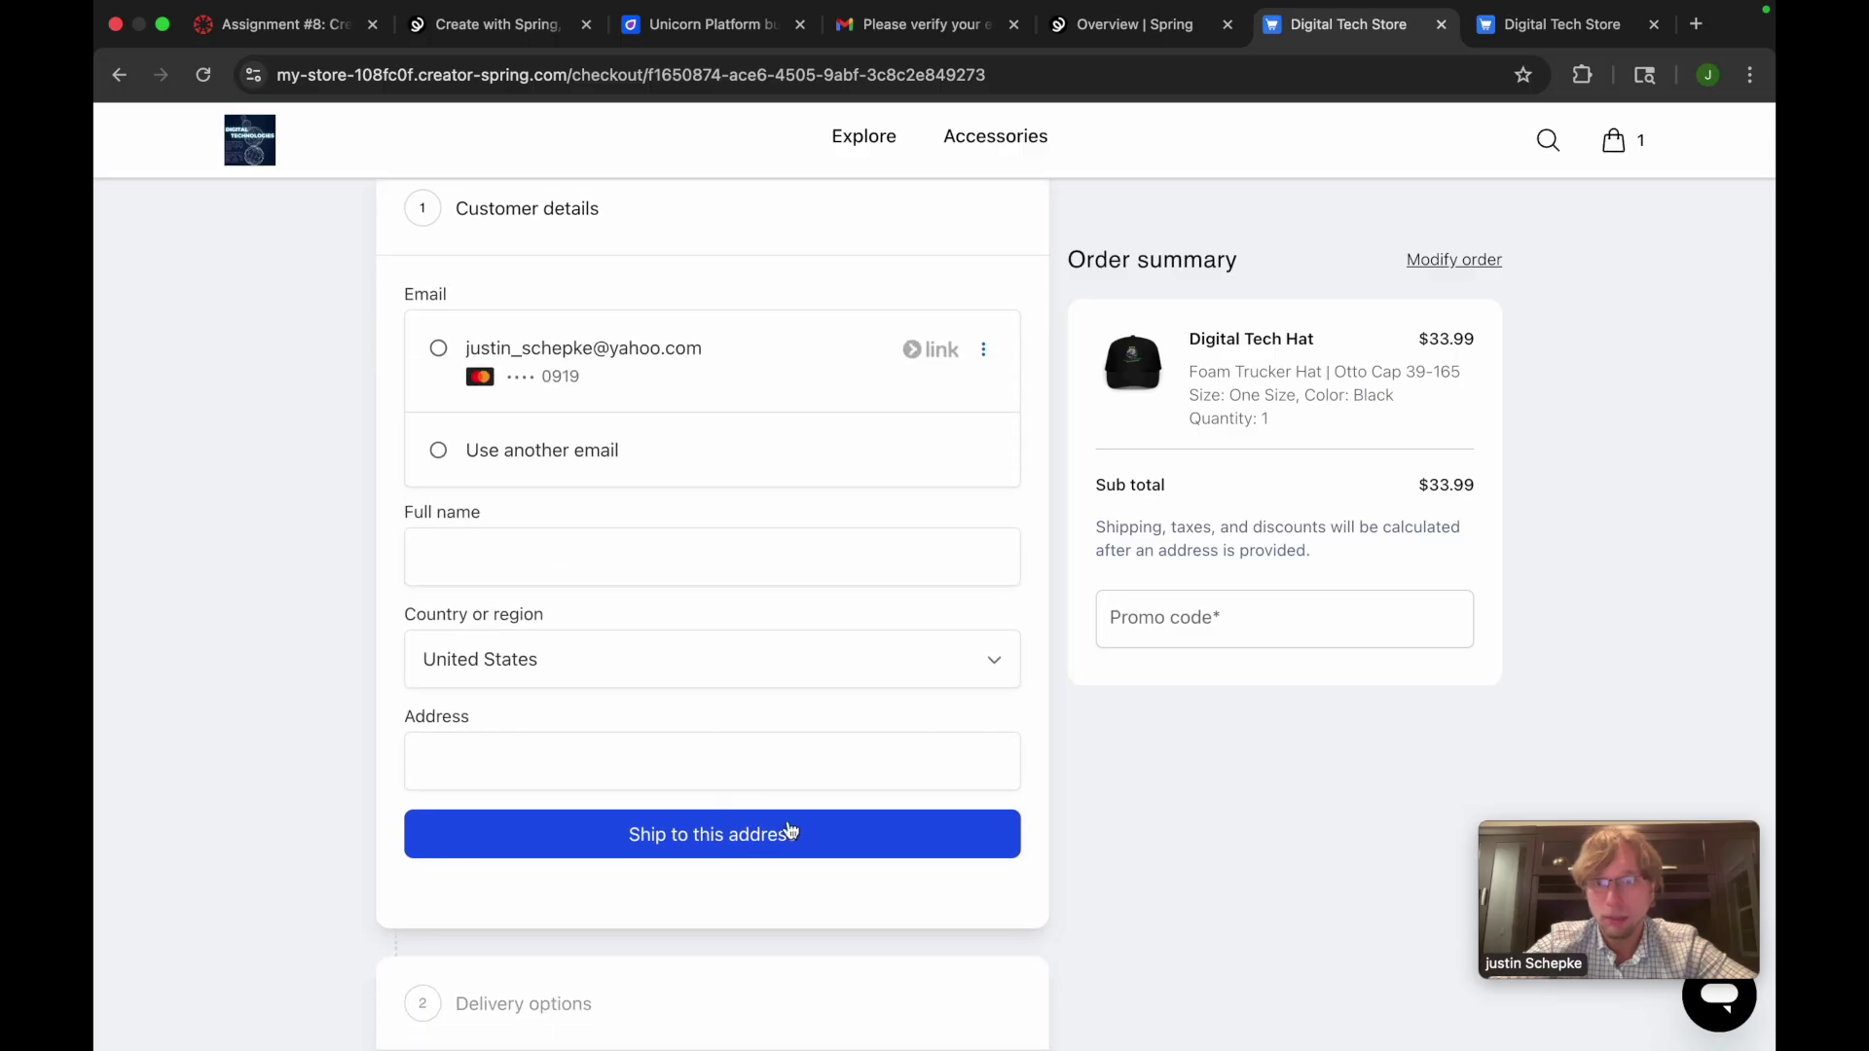
pyautogui.scroll(3, 788, 780)
pyautogui.press('super+bracketleft')
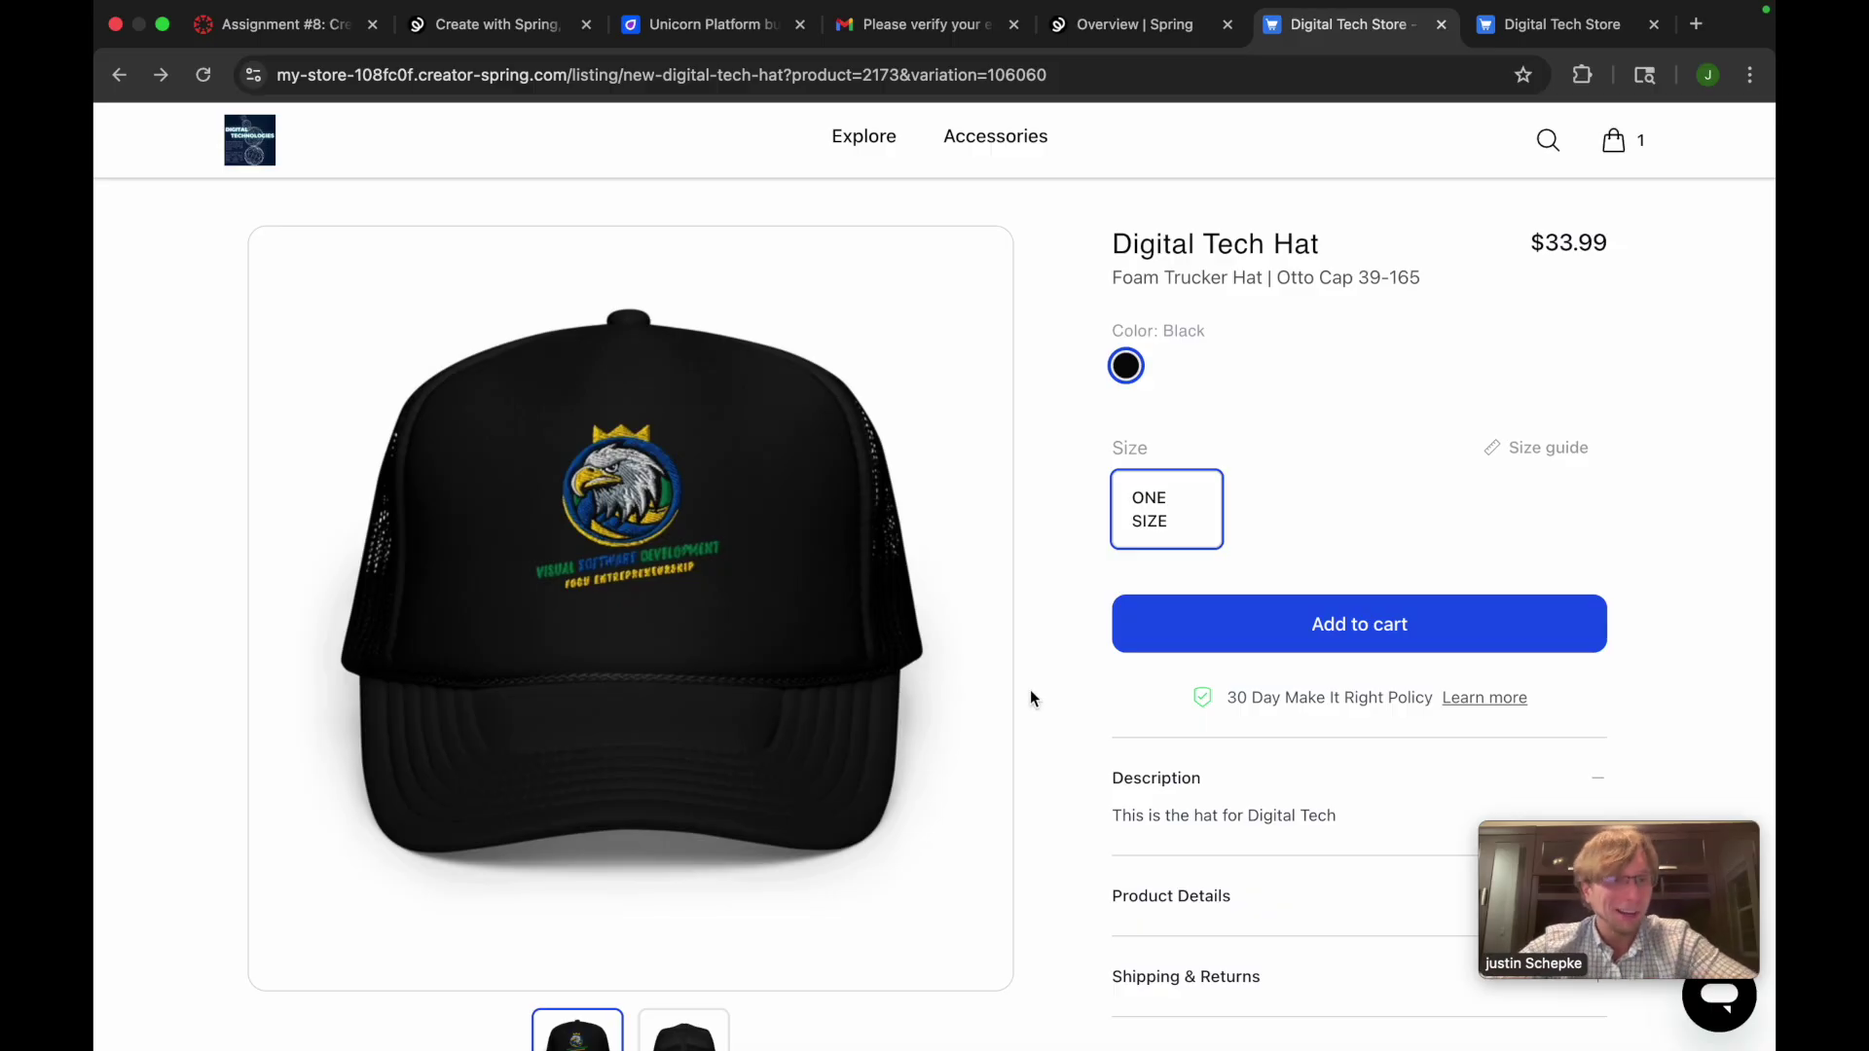
pyautogui.scroll(-5, 1151, 984)
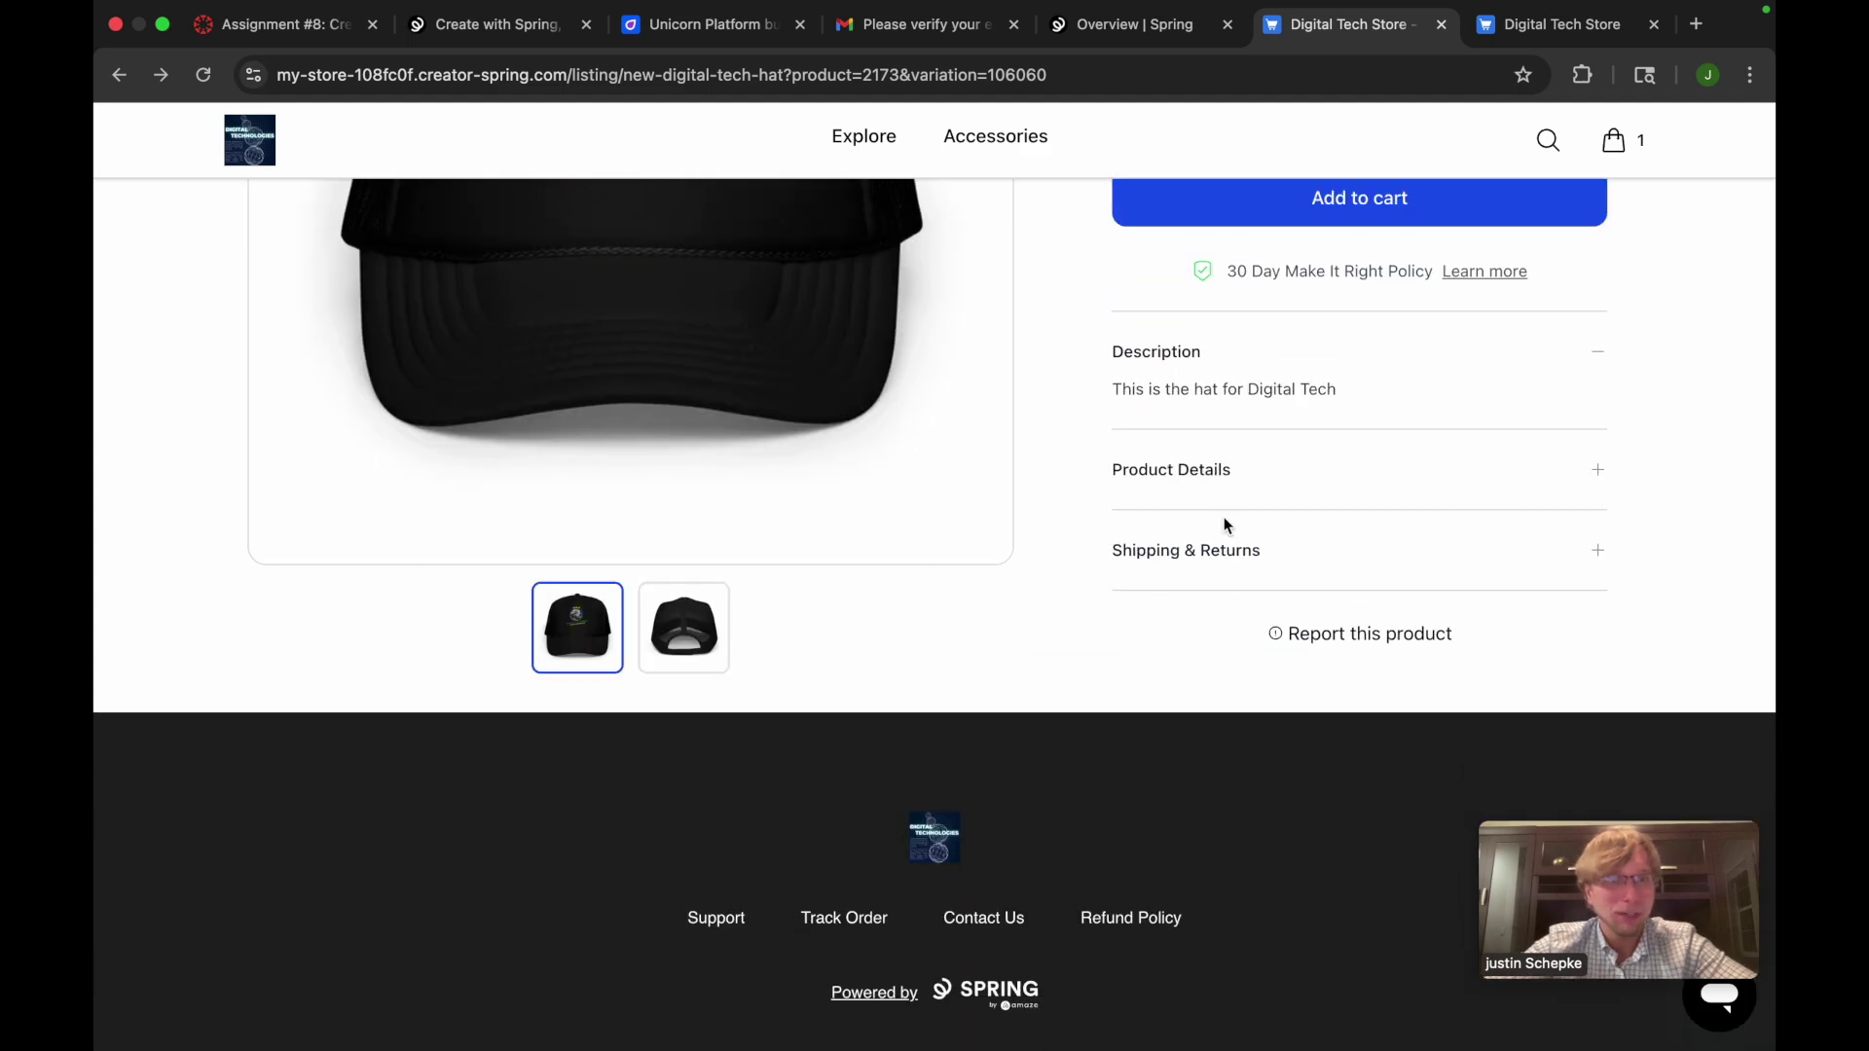
pyautogui.scroll(5, 1225, 526)
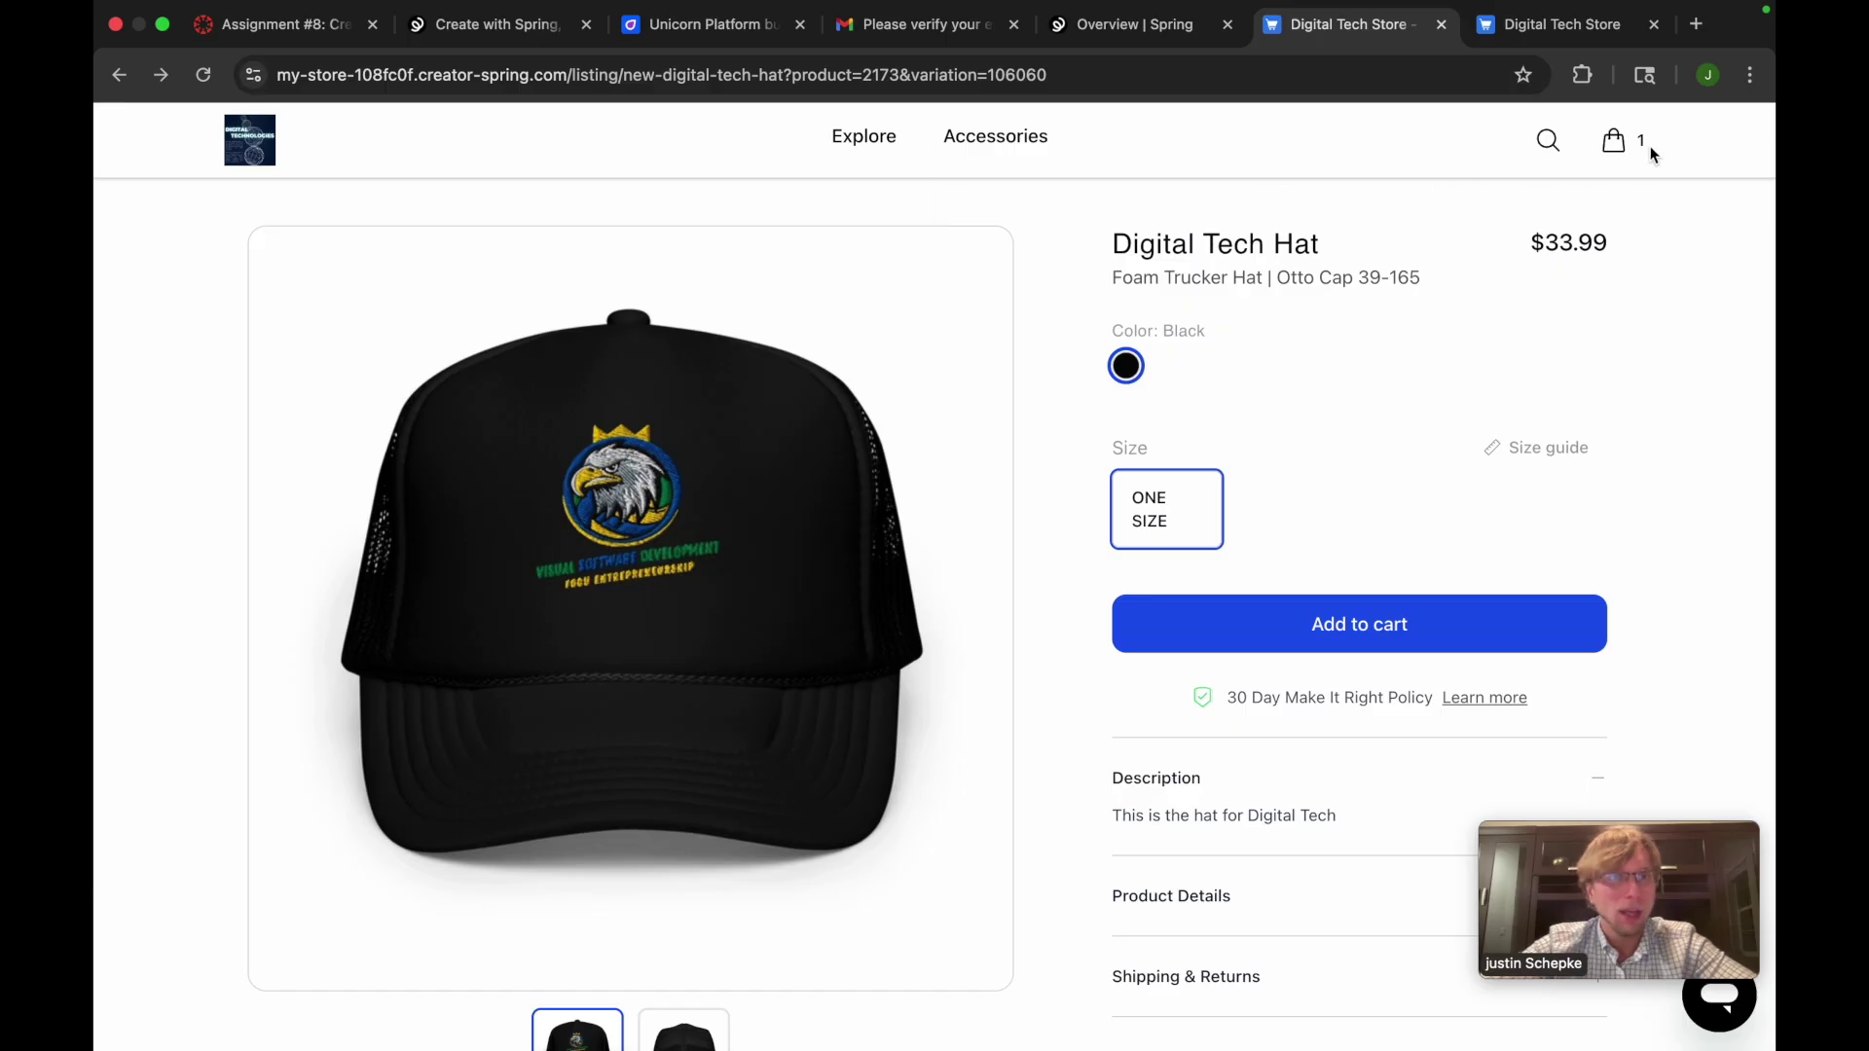
pyautogui.press('super+bracketleft')
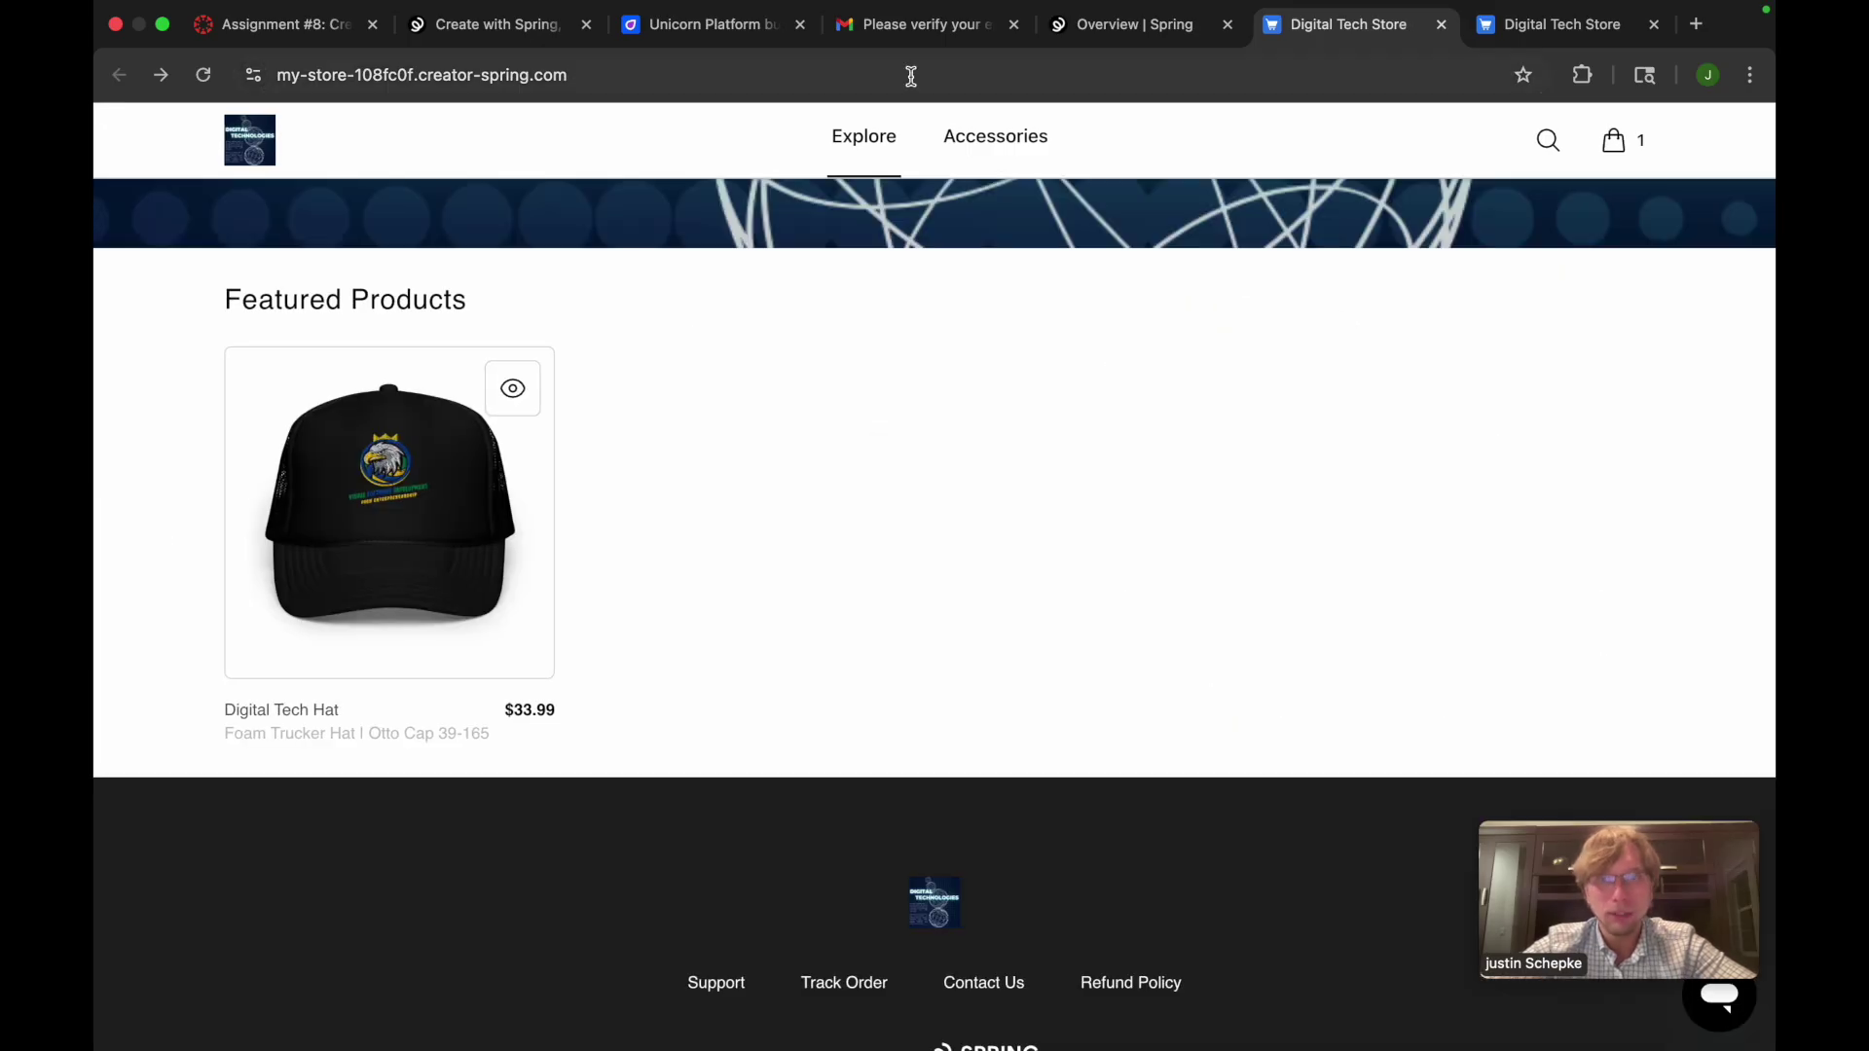
pyautogui.click(405, 74)
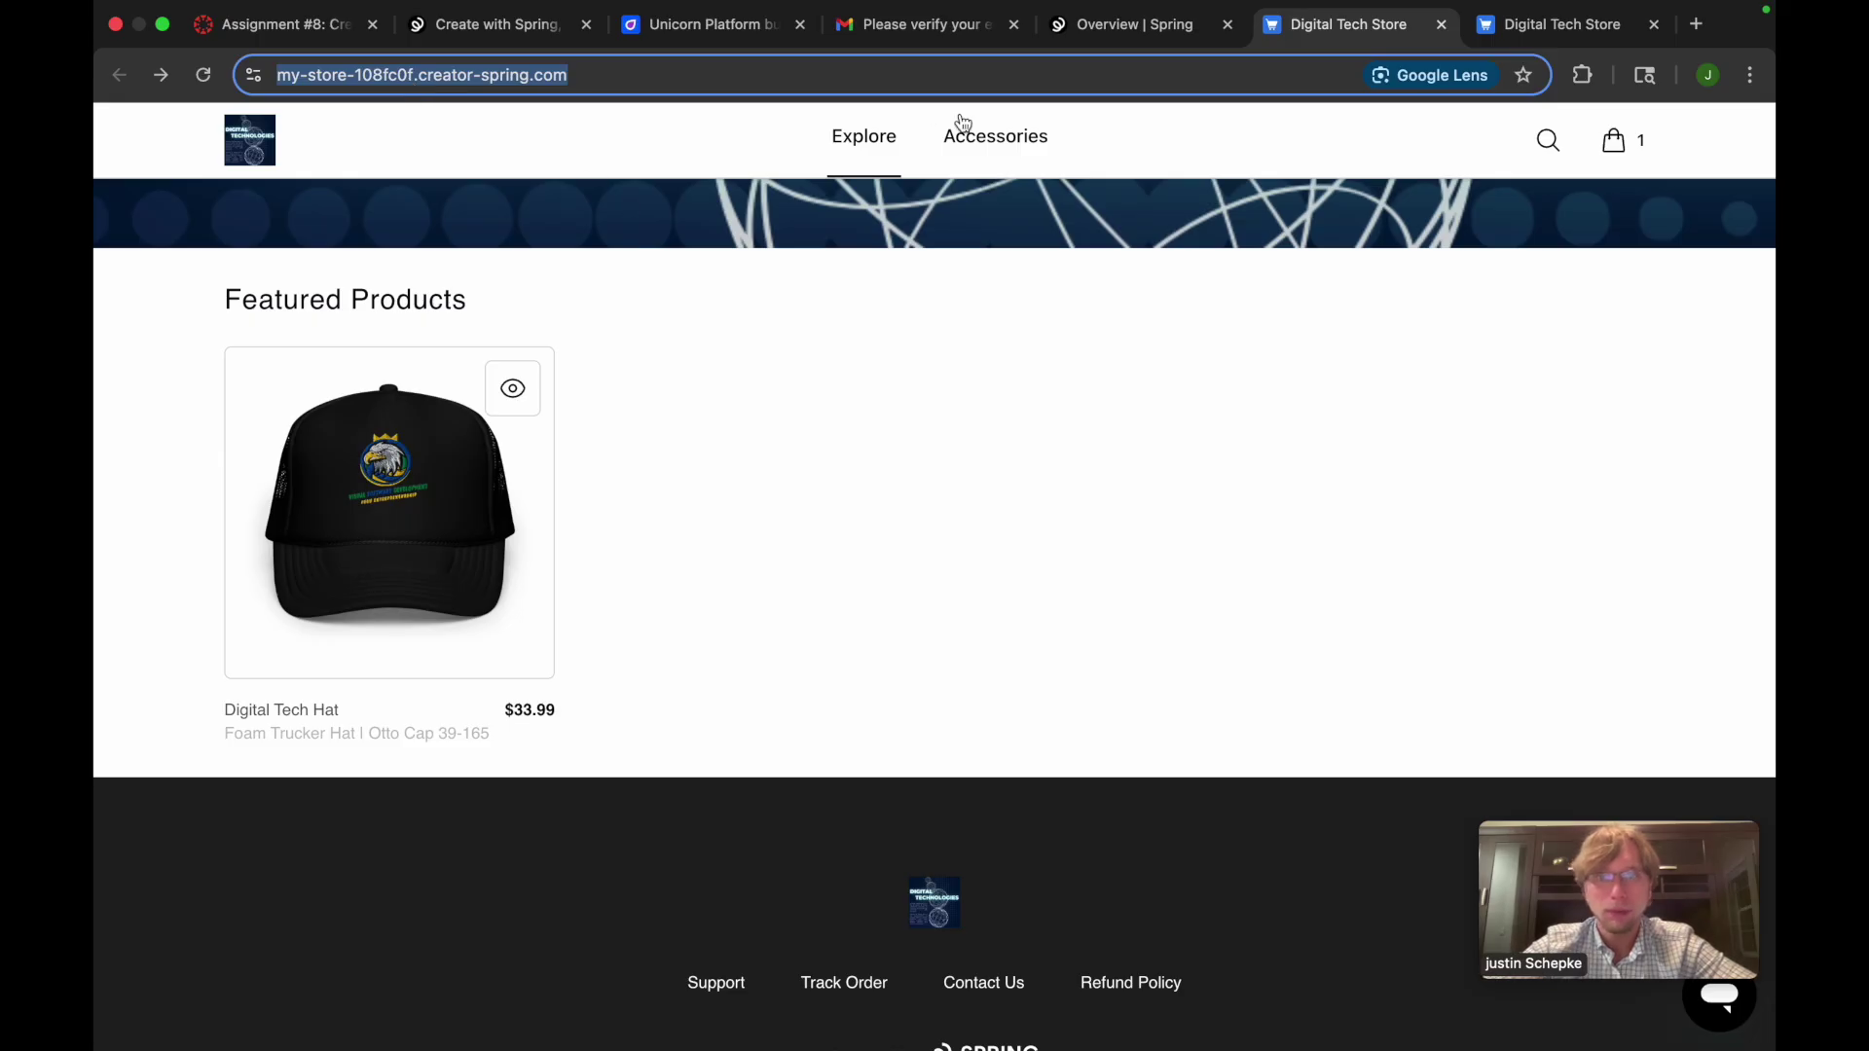
# Paste the Digital Tech Store address into the Merch Store button's link and save the FitBet page
pyautogui.click(687, 29)
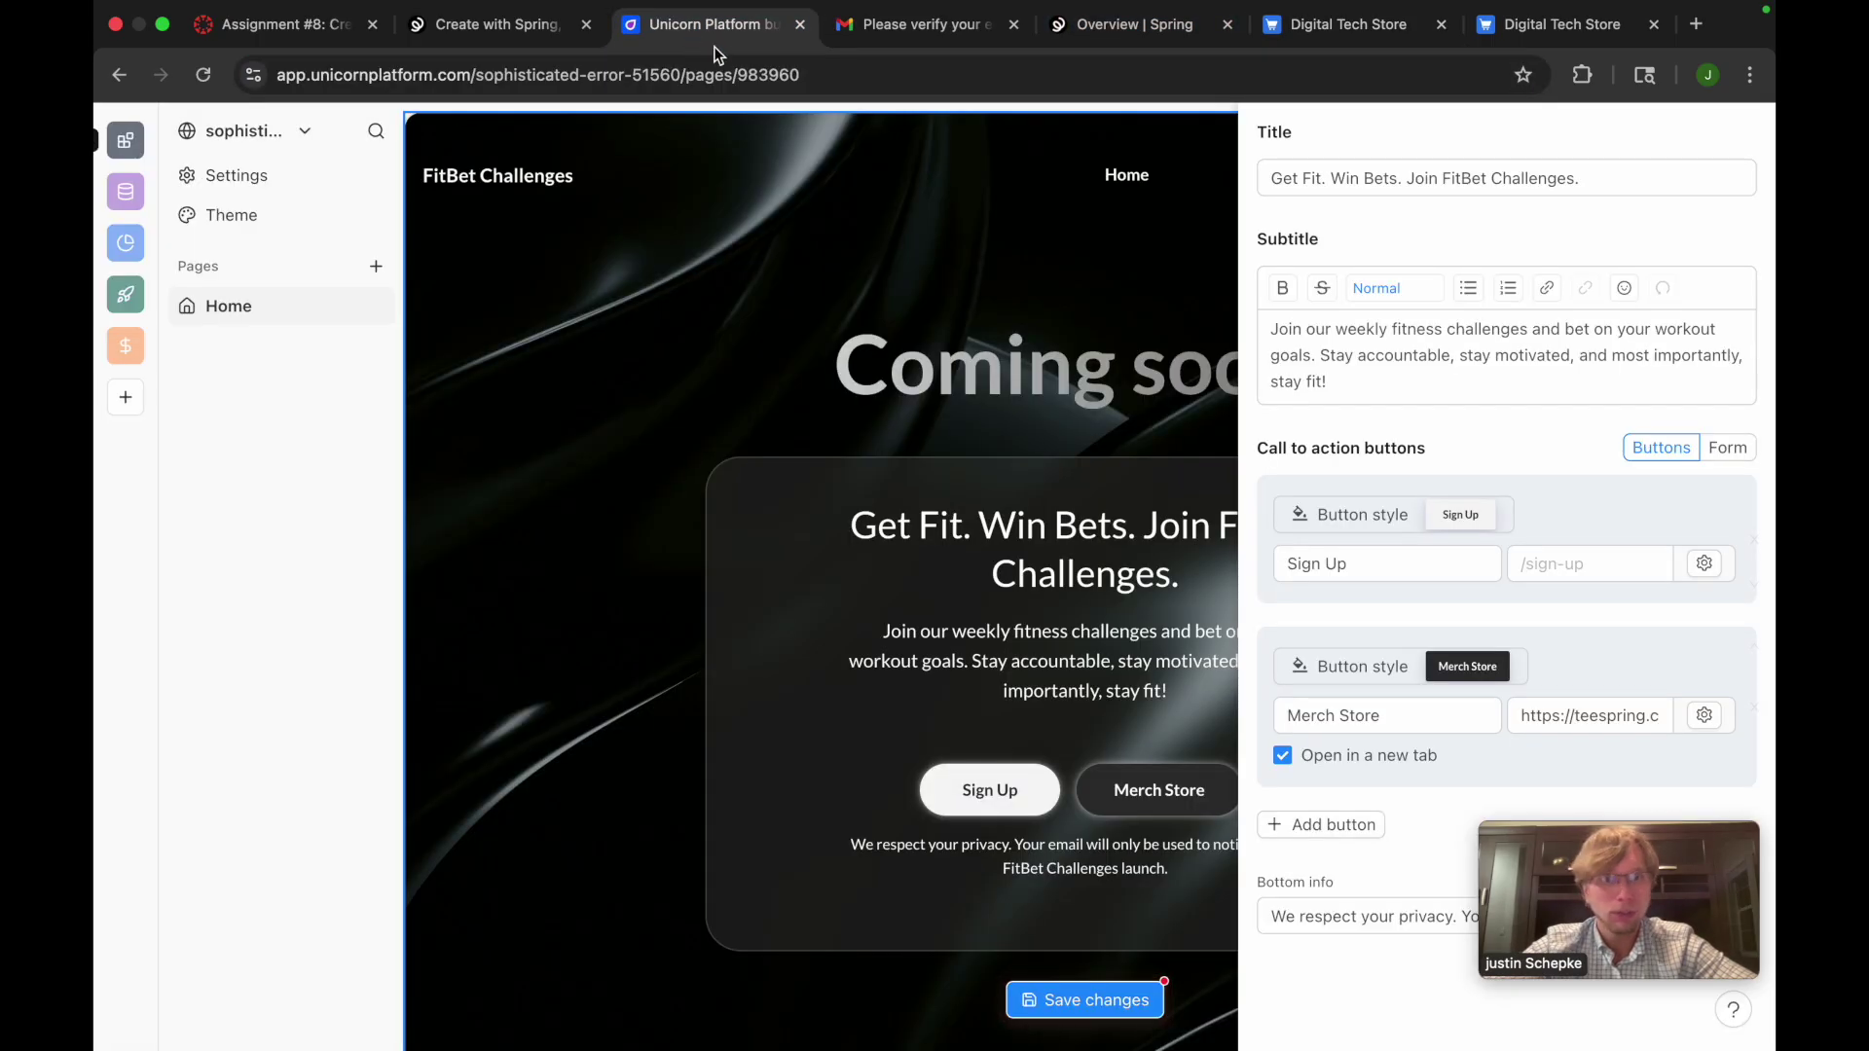
pyautogui.tripleClick(1533, 722)
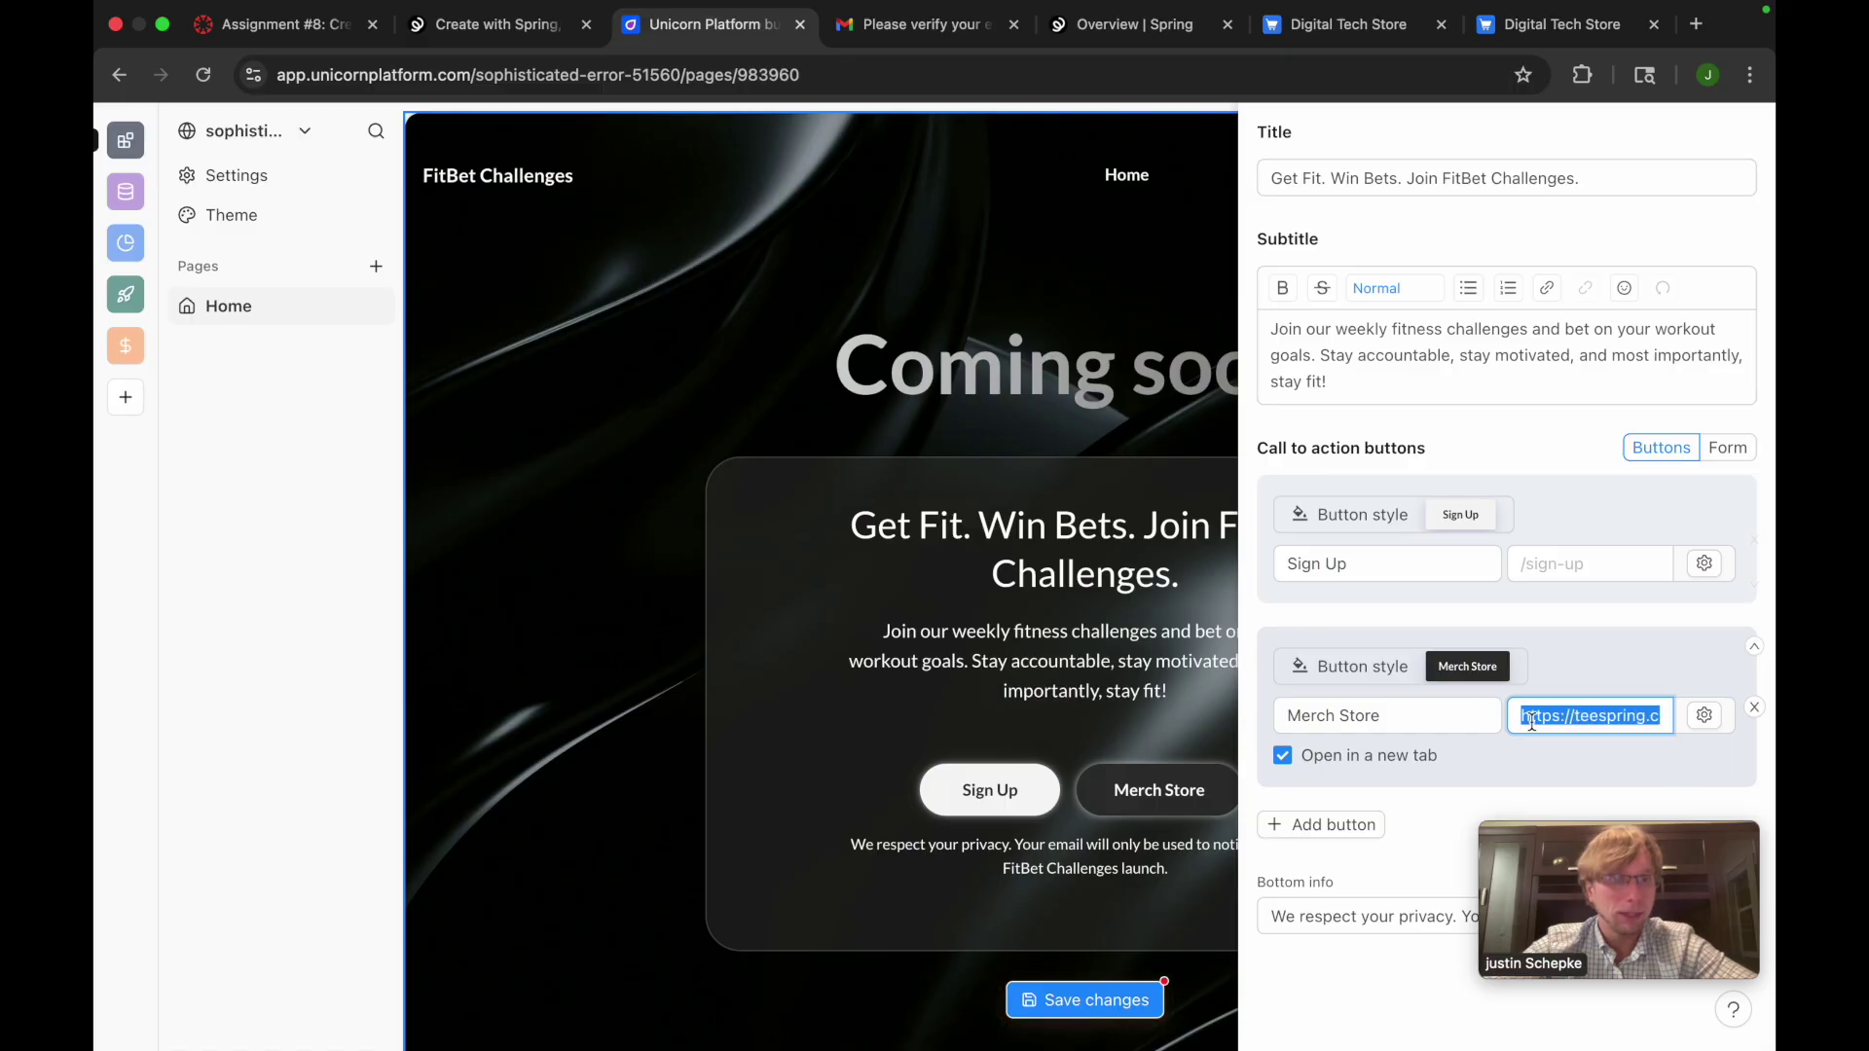
pyautogui.press('super+v')
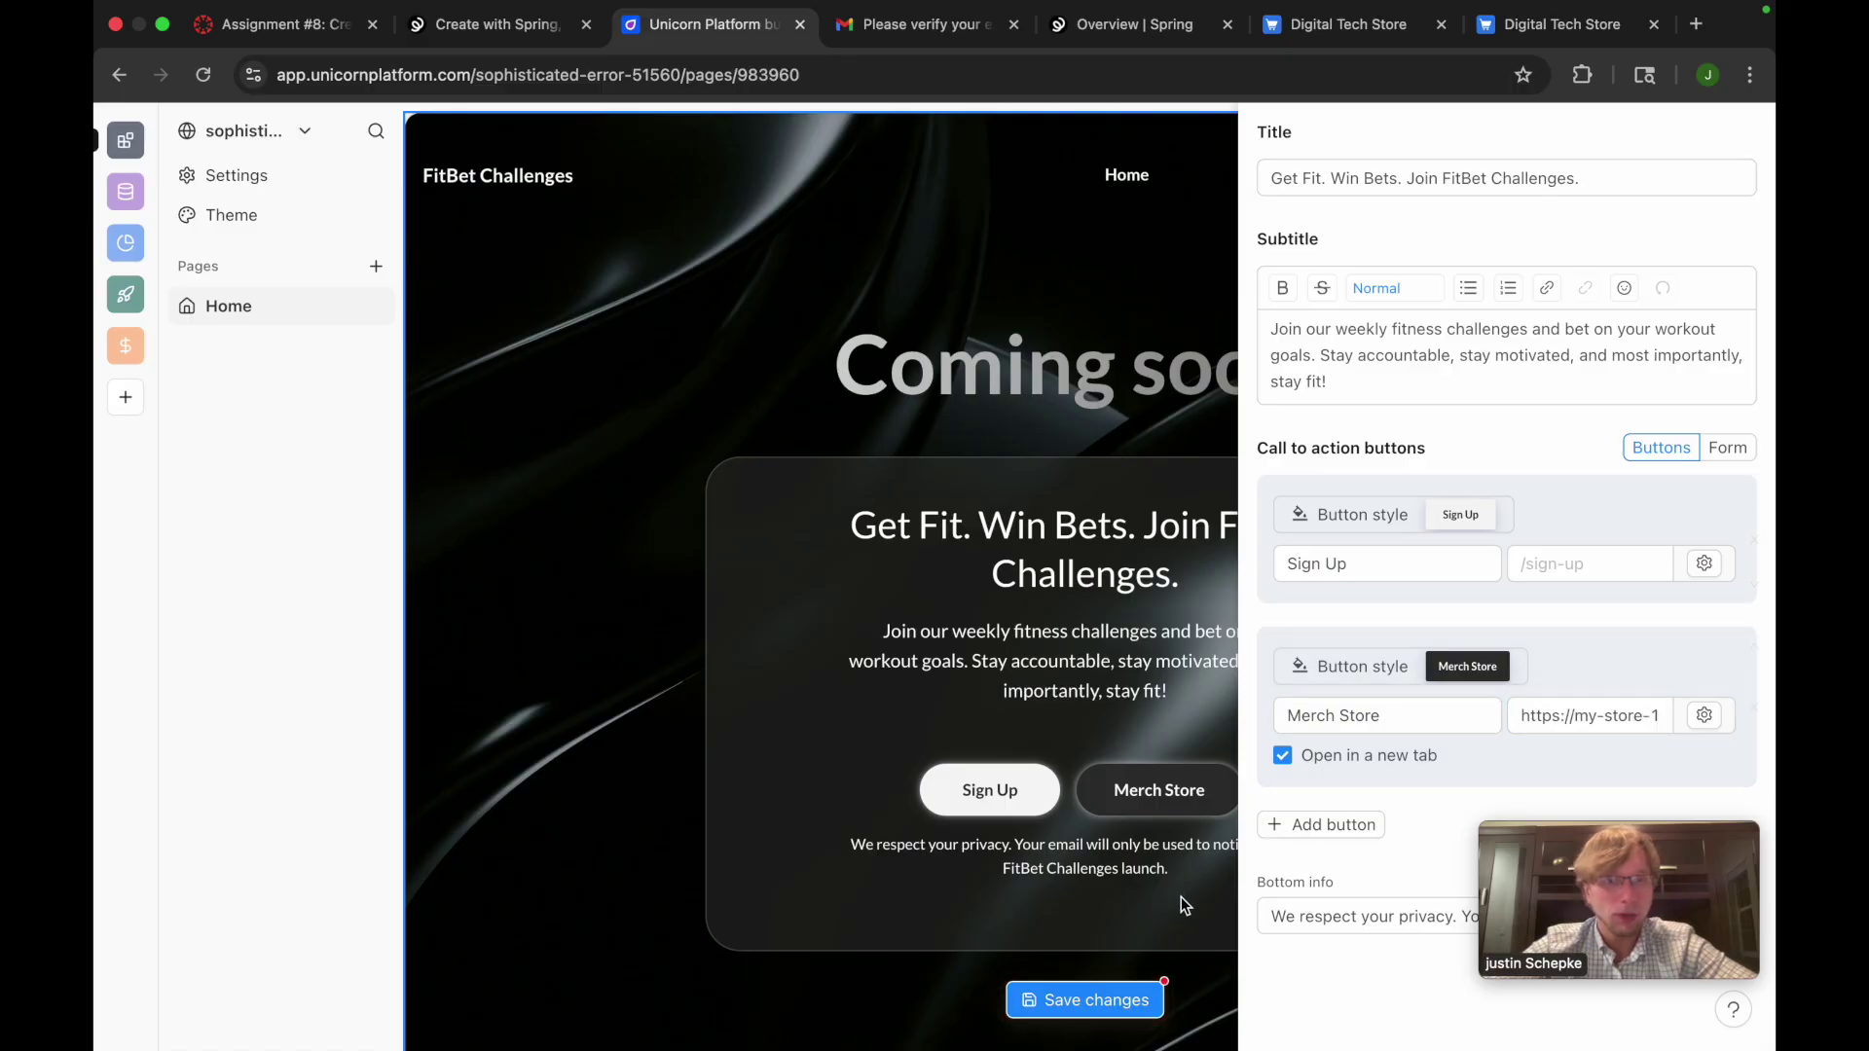
pyautogui.click(1182, 898)
pyautogui.click(1118, 995)
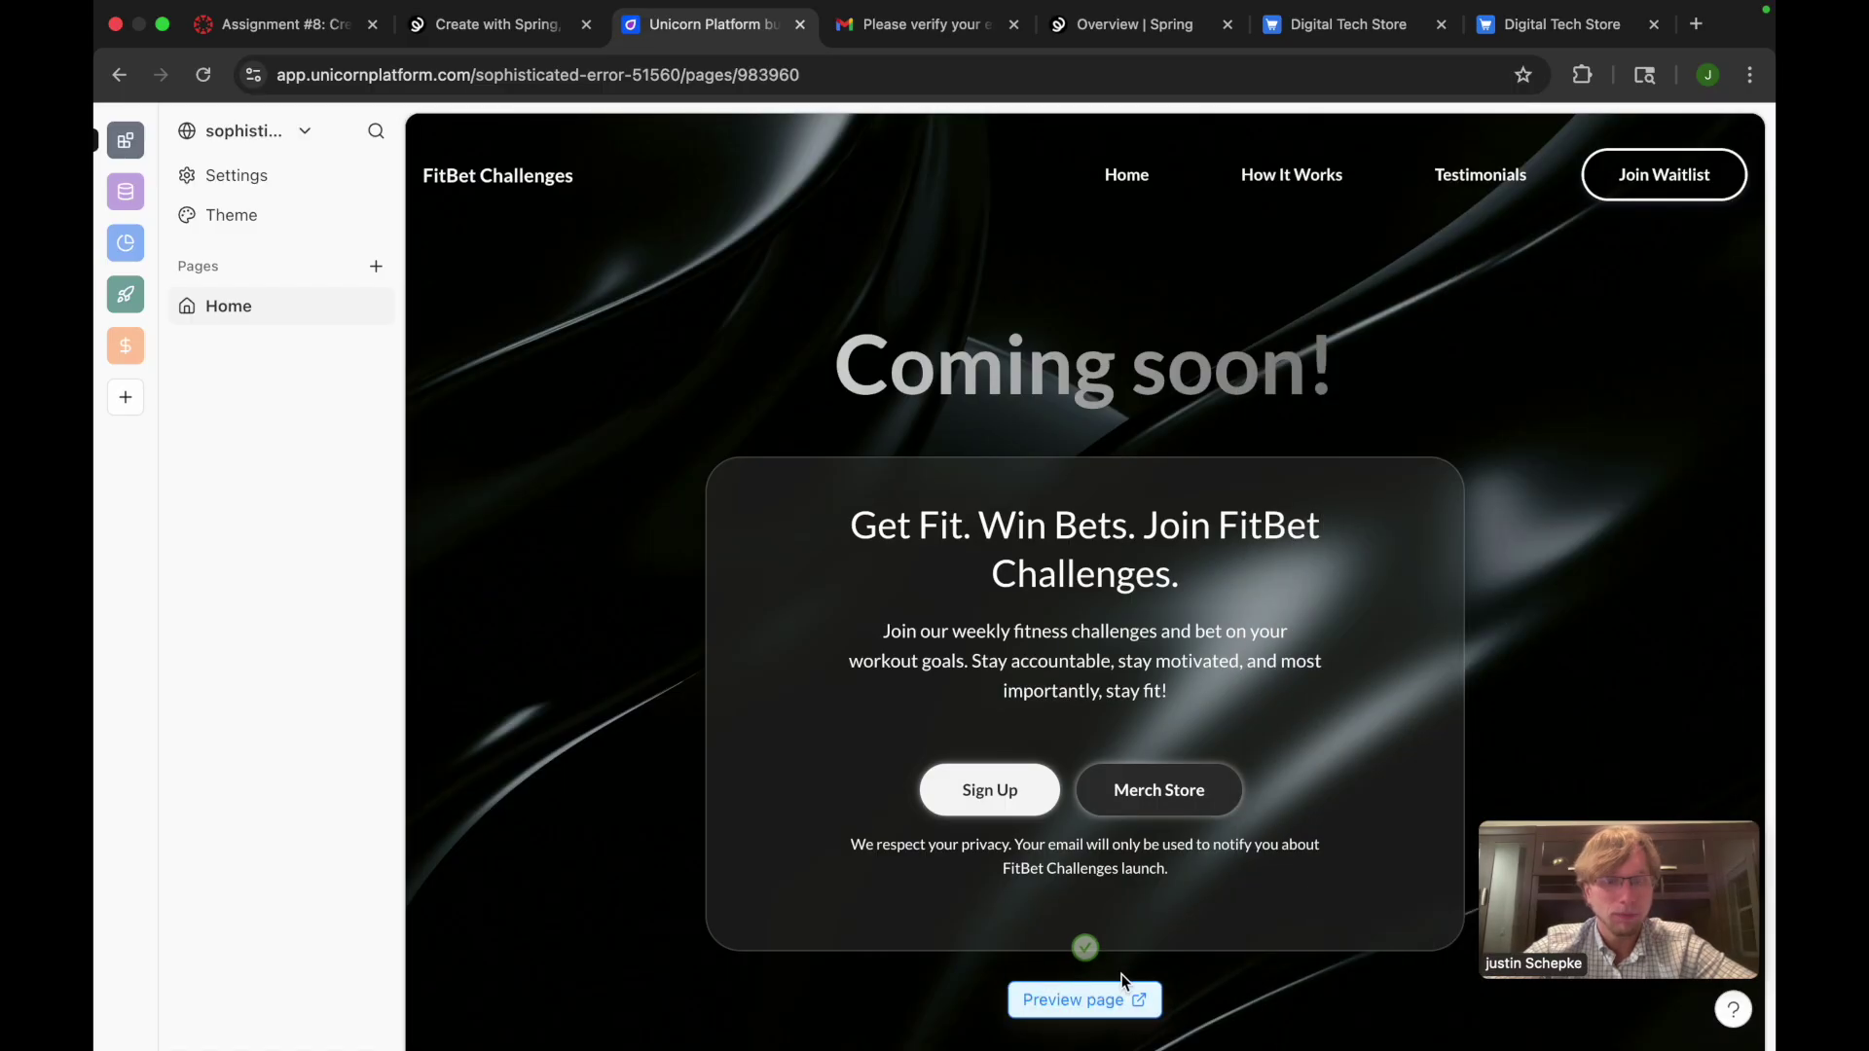
pyautogui.moveTo(1193, 768)
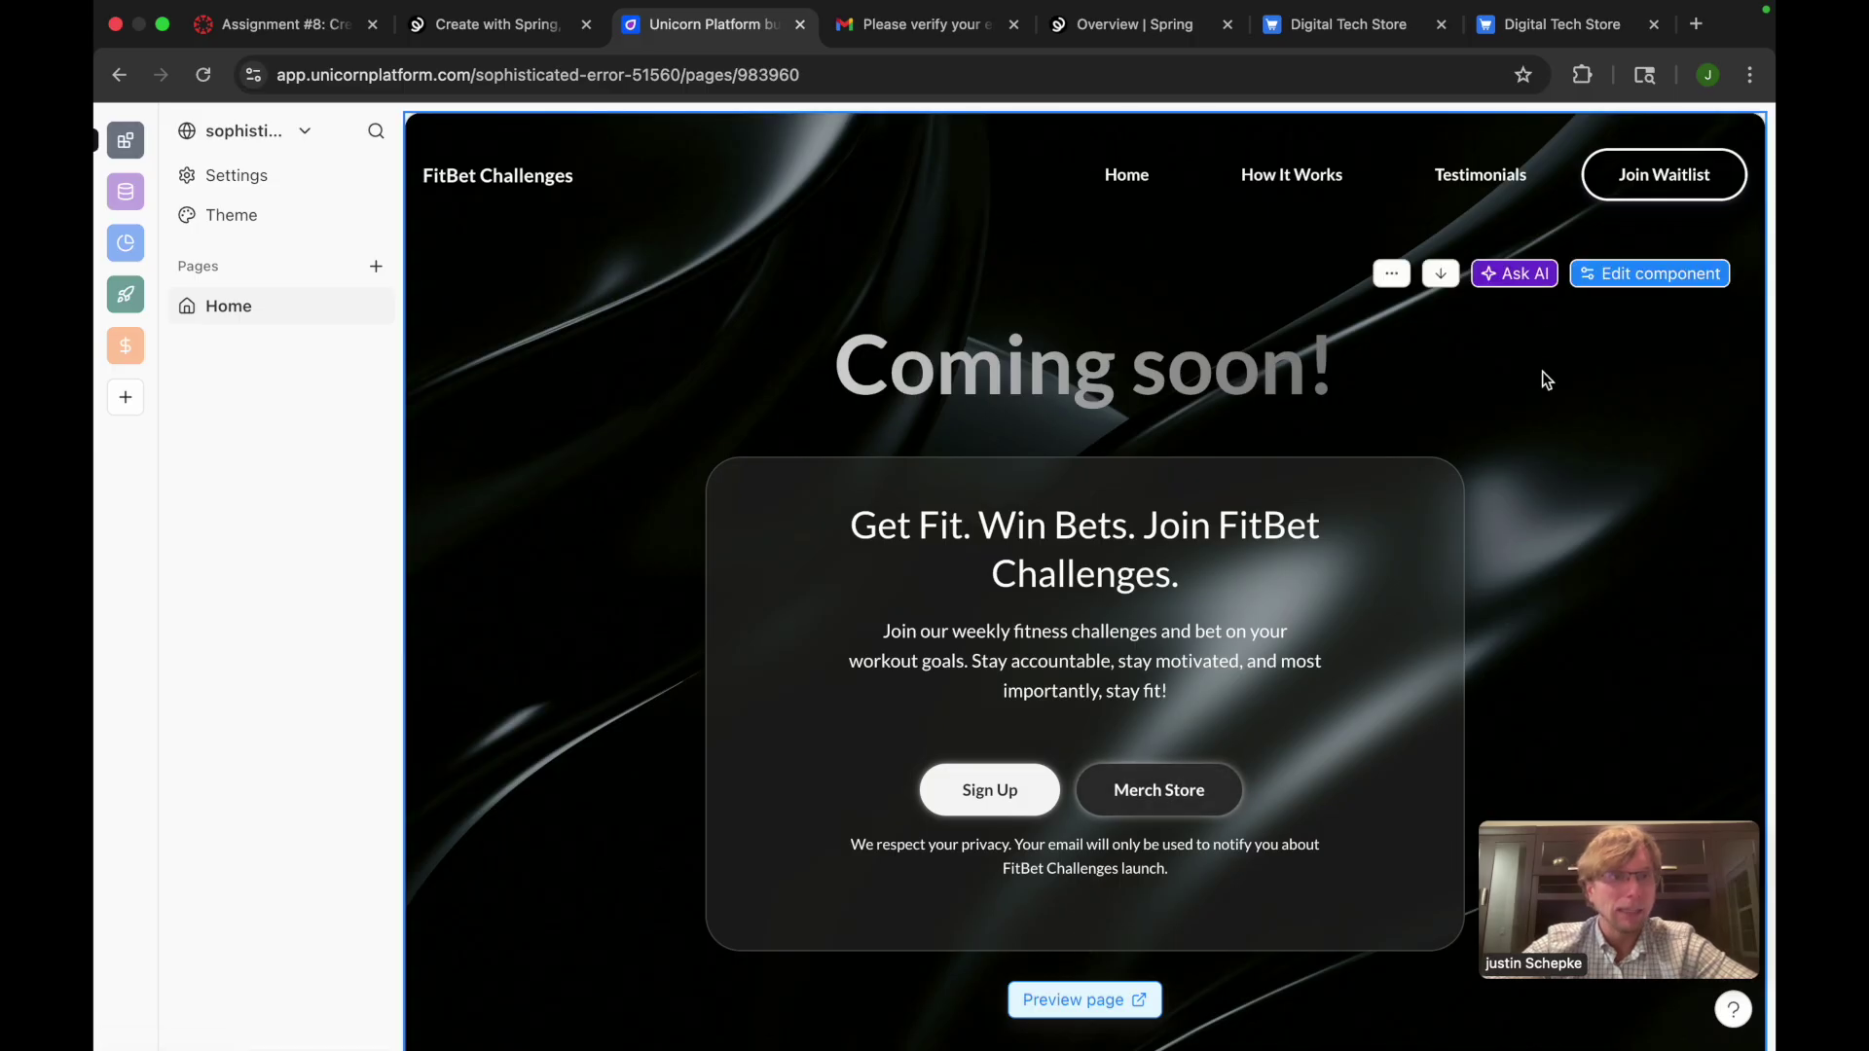
# Open the hero section's AI prompt and dismiss it without sending
pyautogui.click(1538, 274)
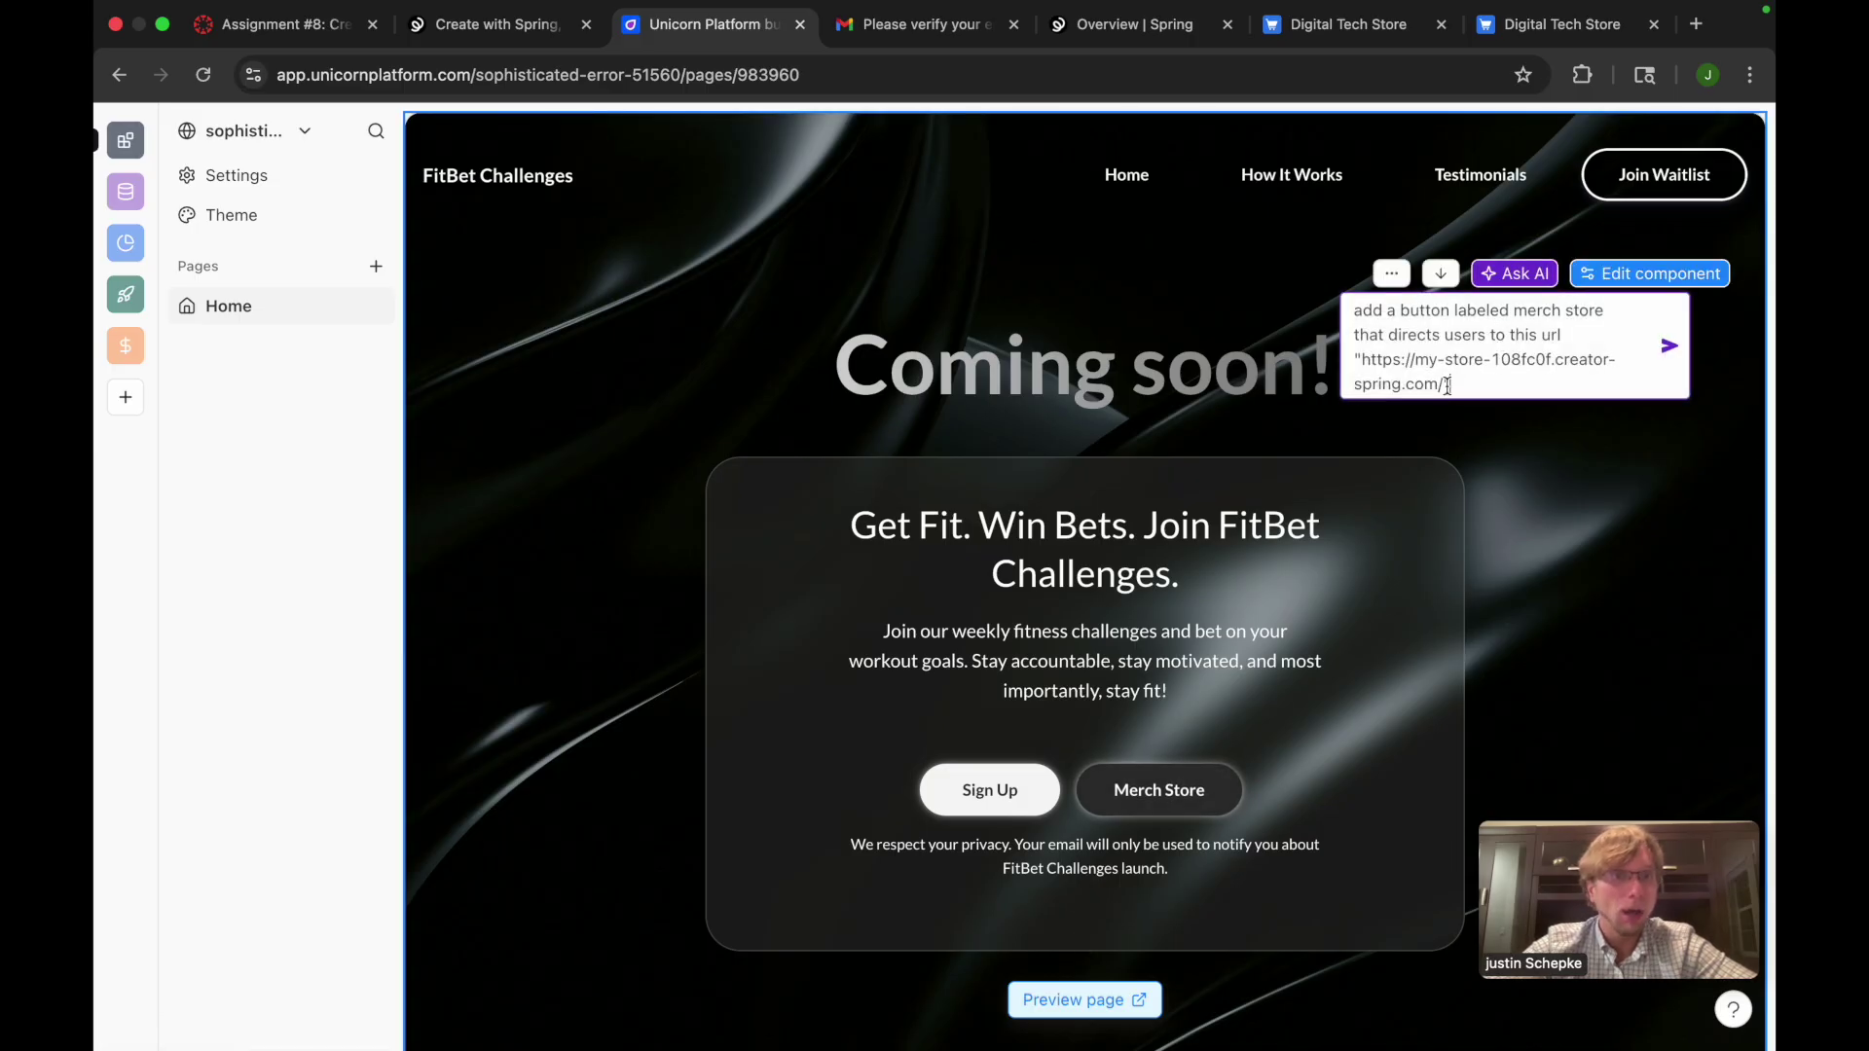
pyautogui.moveTo(1438, 383); pyautogui.dragTo(1379, 362)
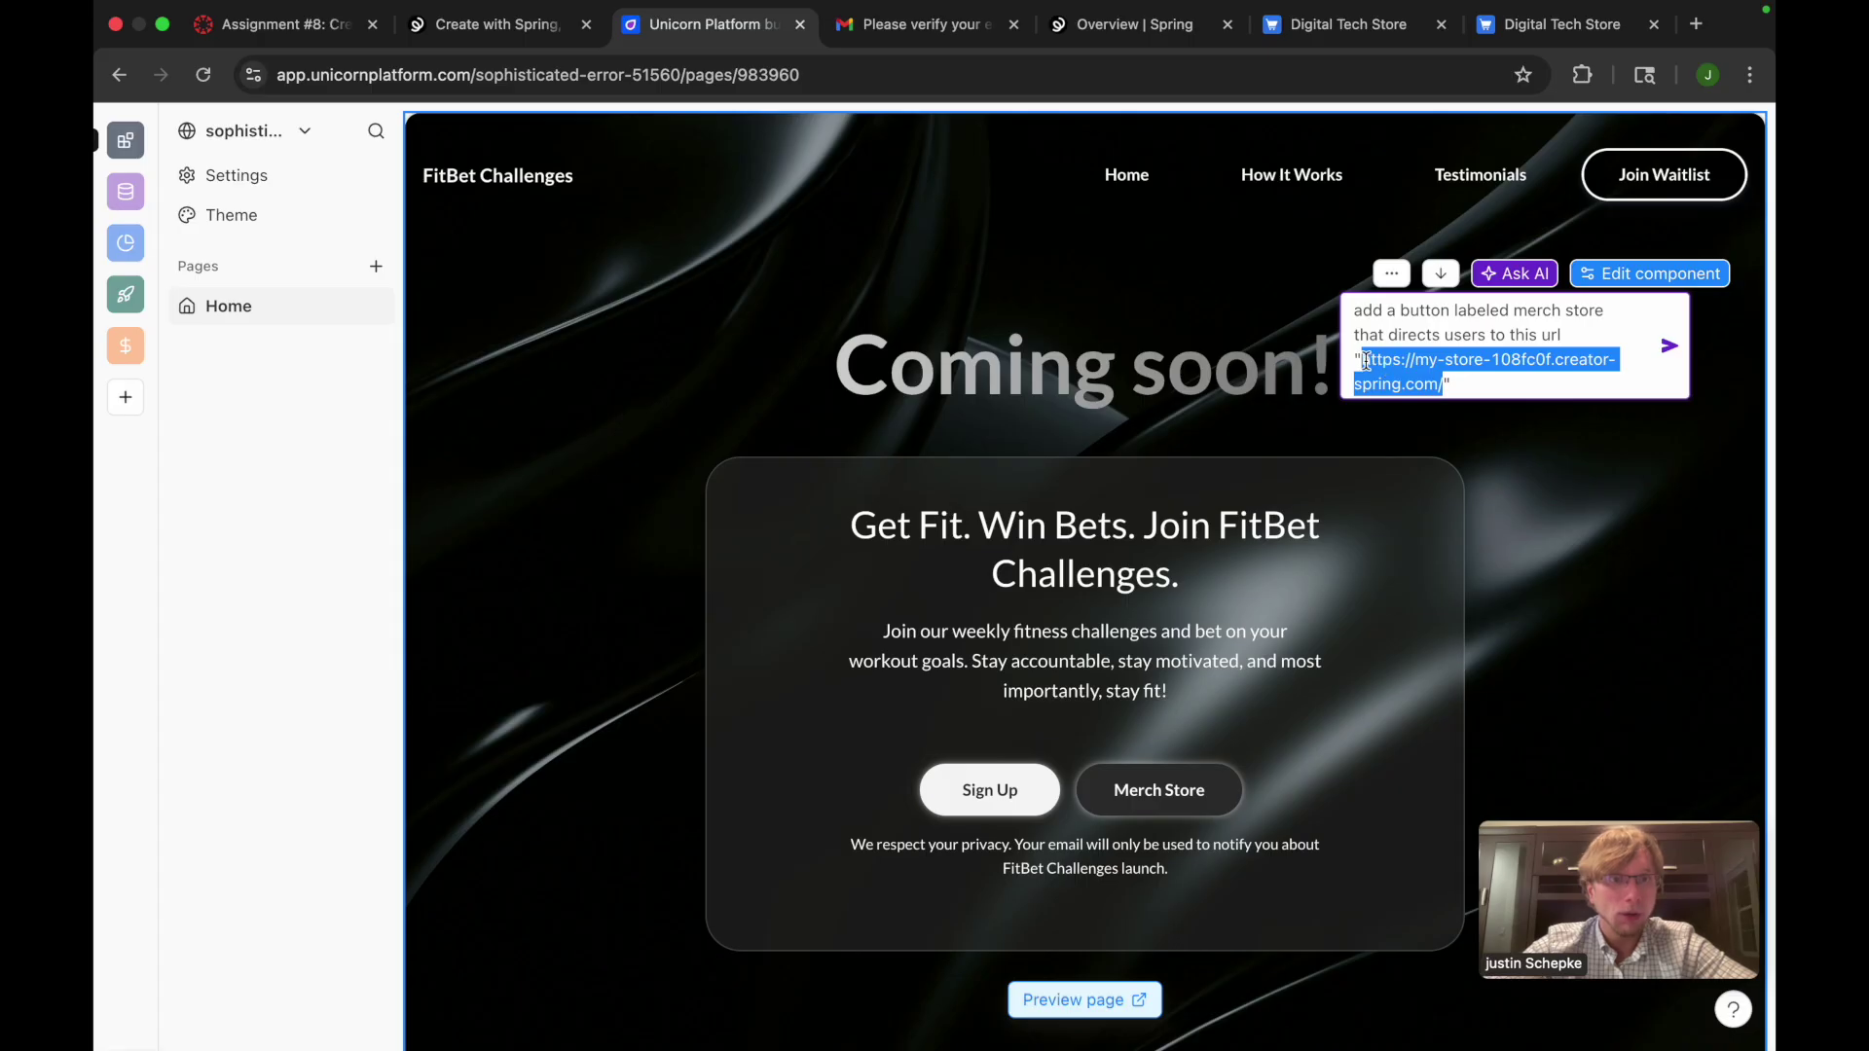
pyautogui.click(1441, 383)
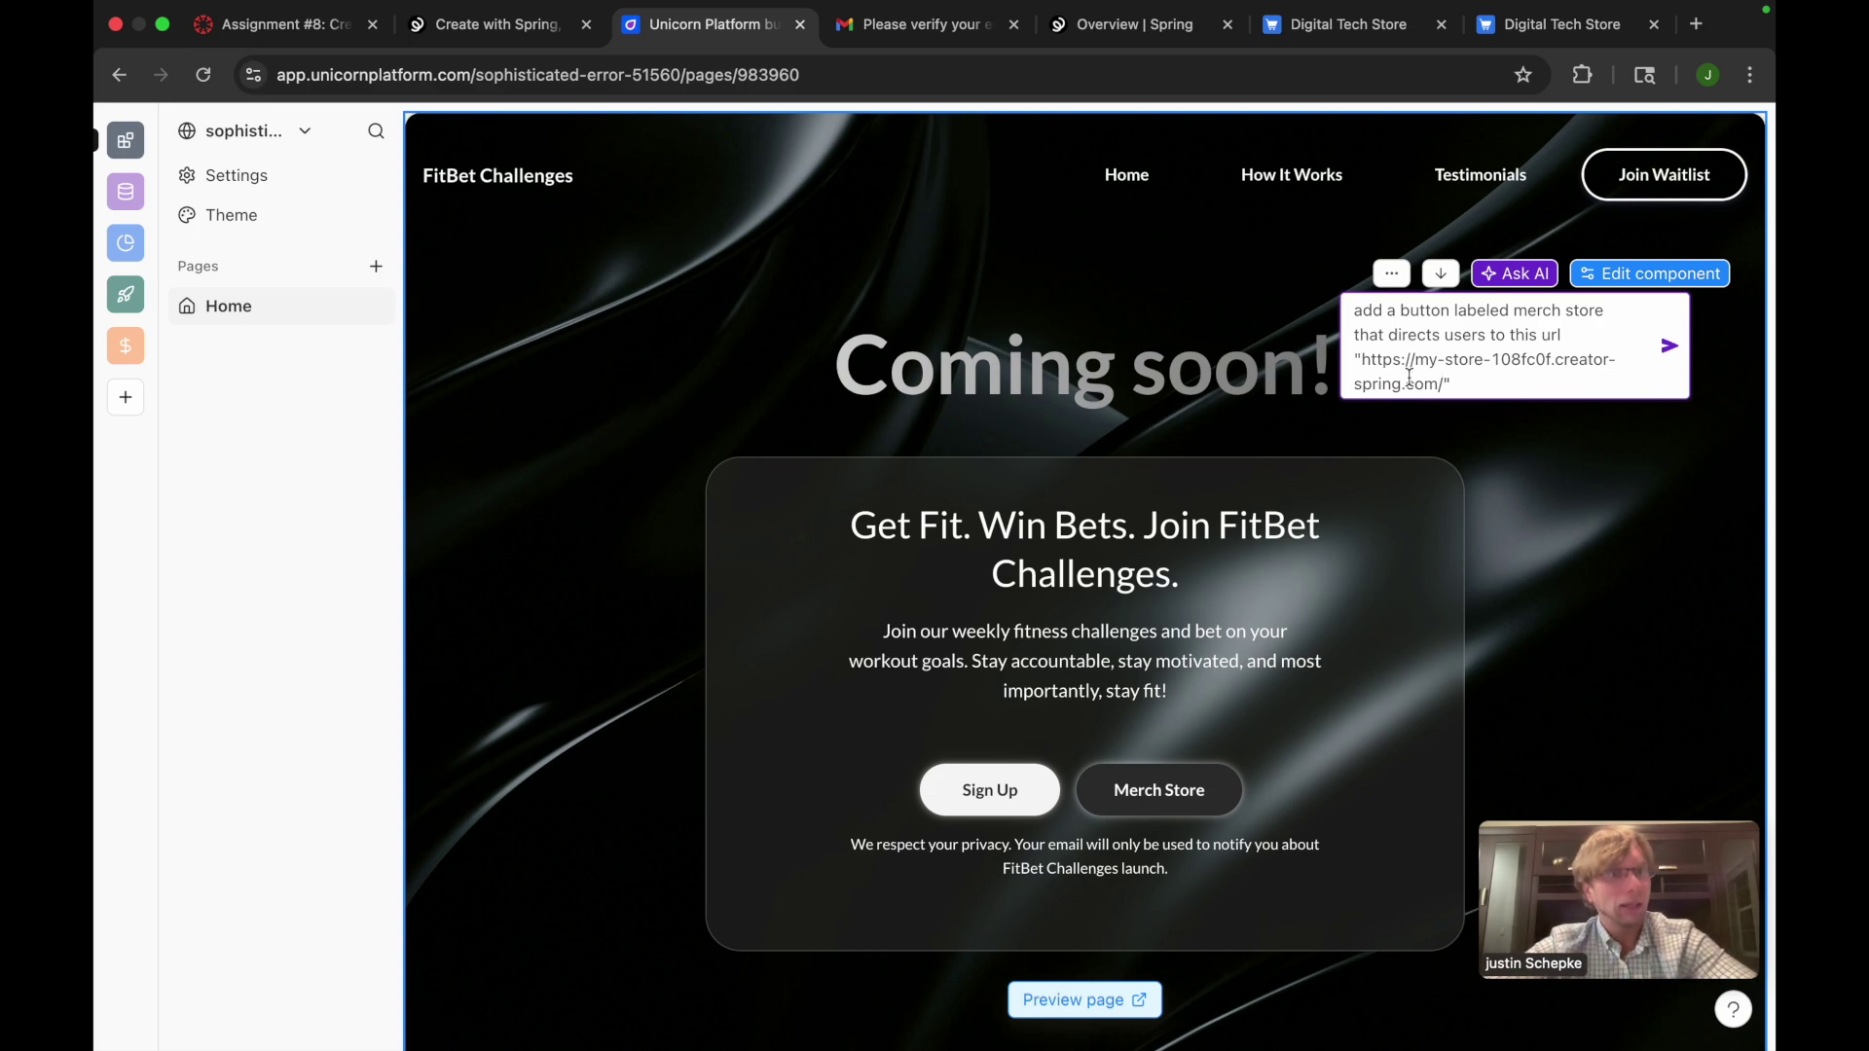
pyautogui.click(1441, 578)
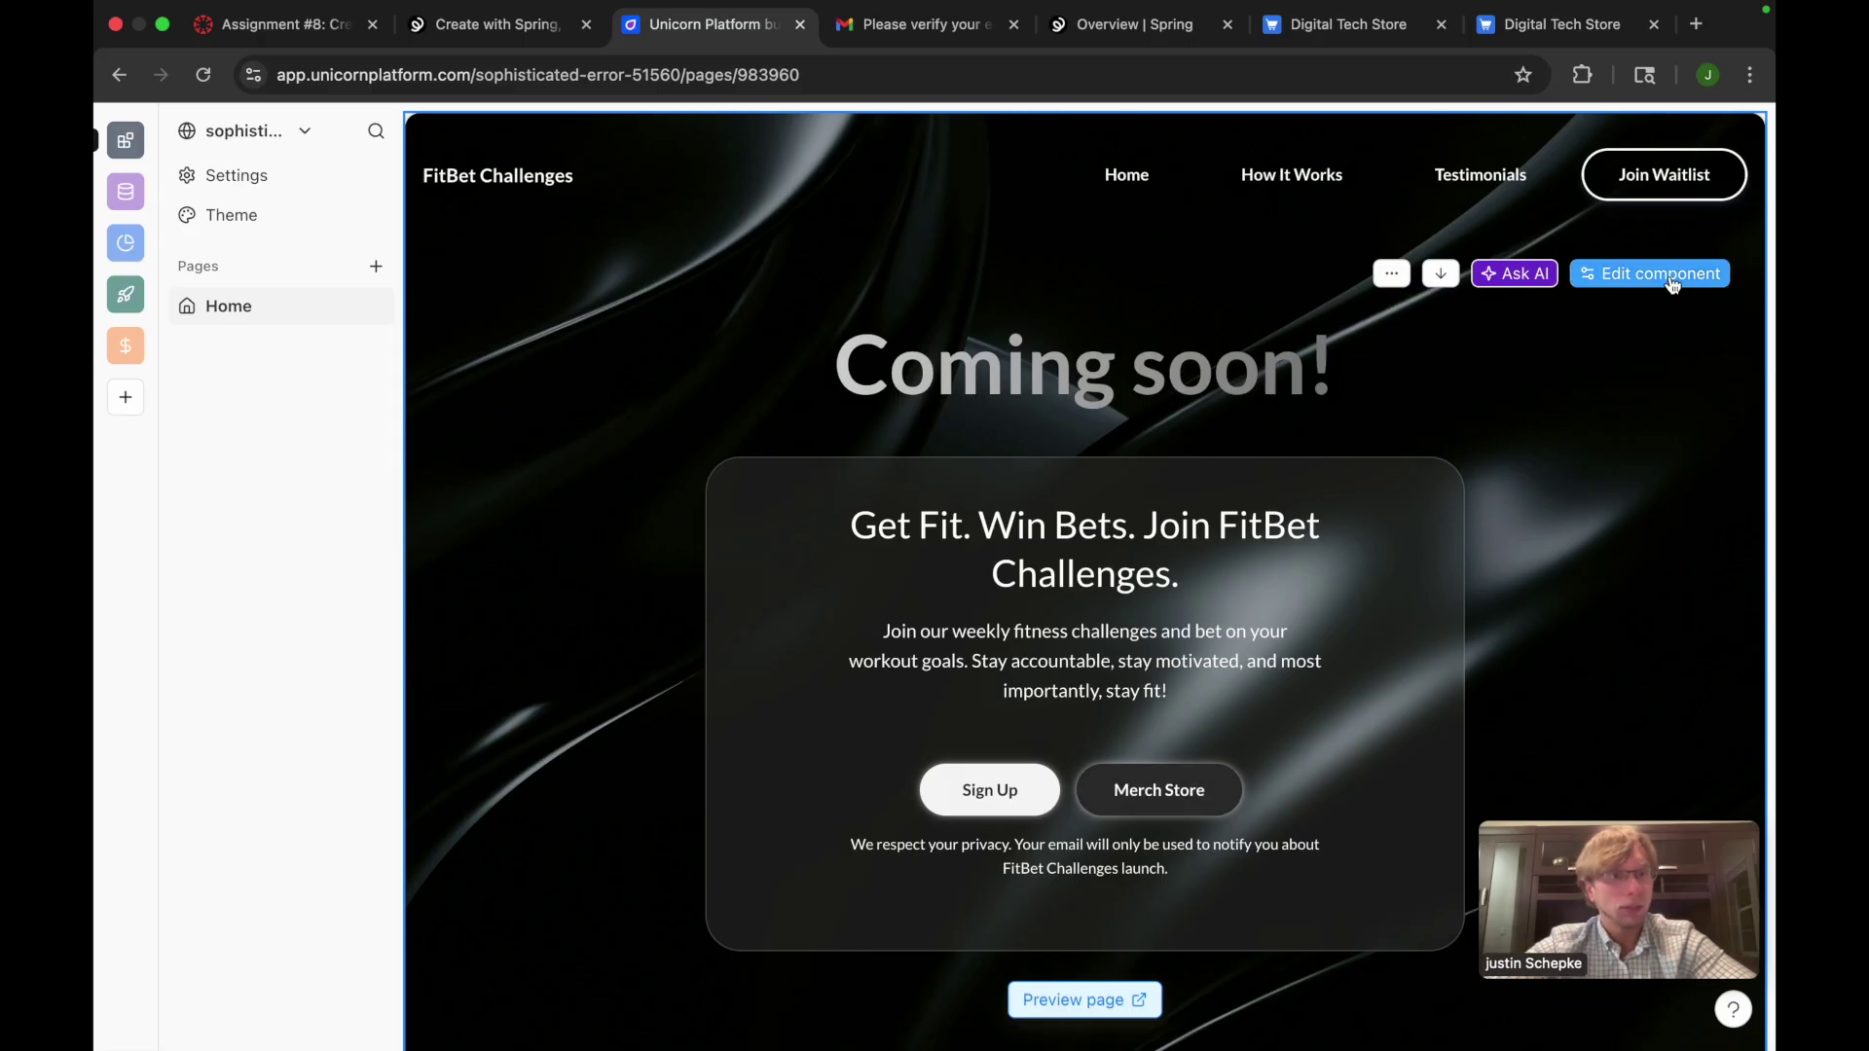
# Replace the Merch Store link with the pasted creator-spring store address, opening in a new tab
pyautogui.click(1658, 276)
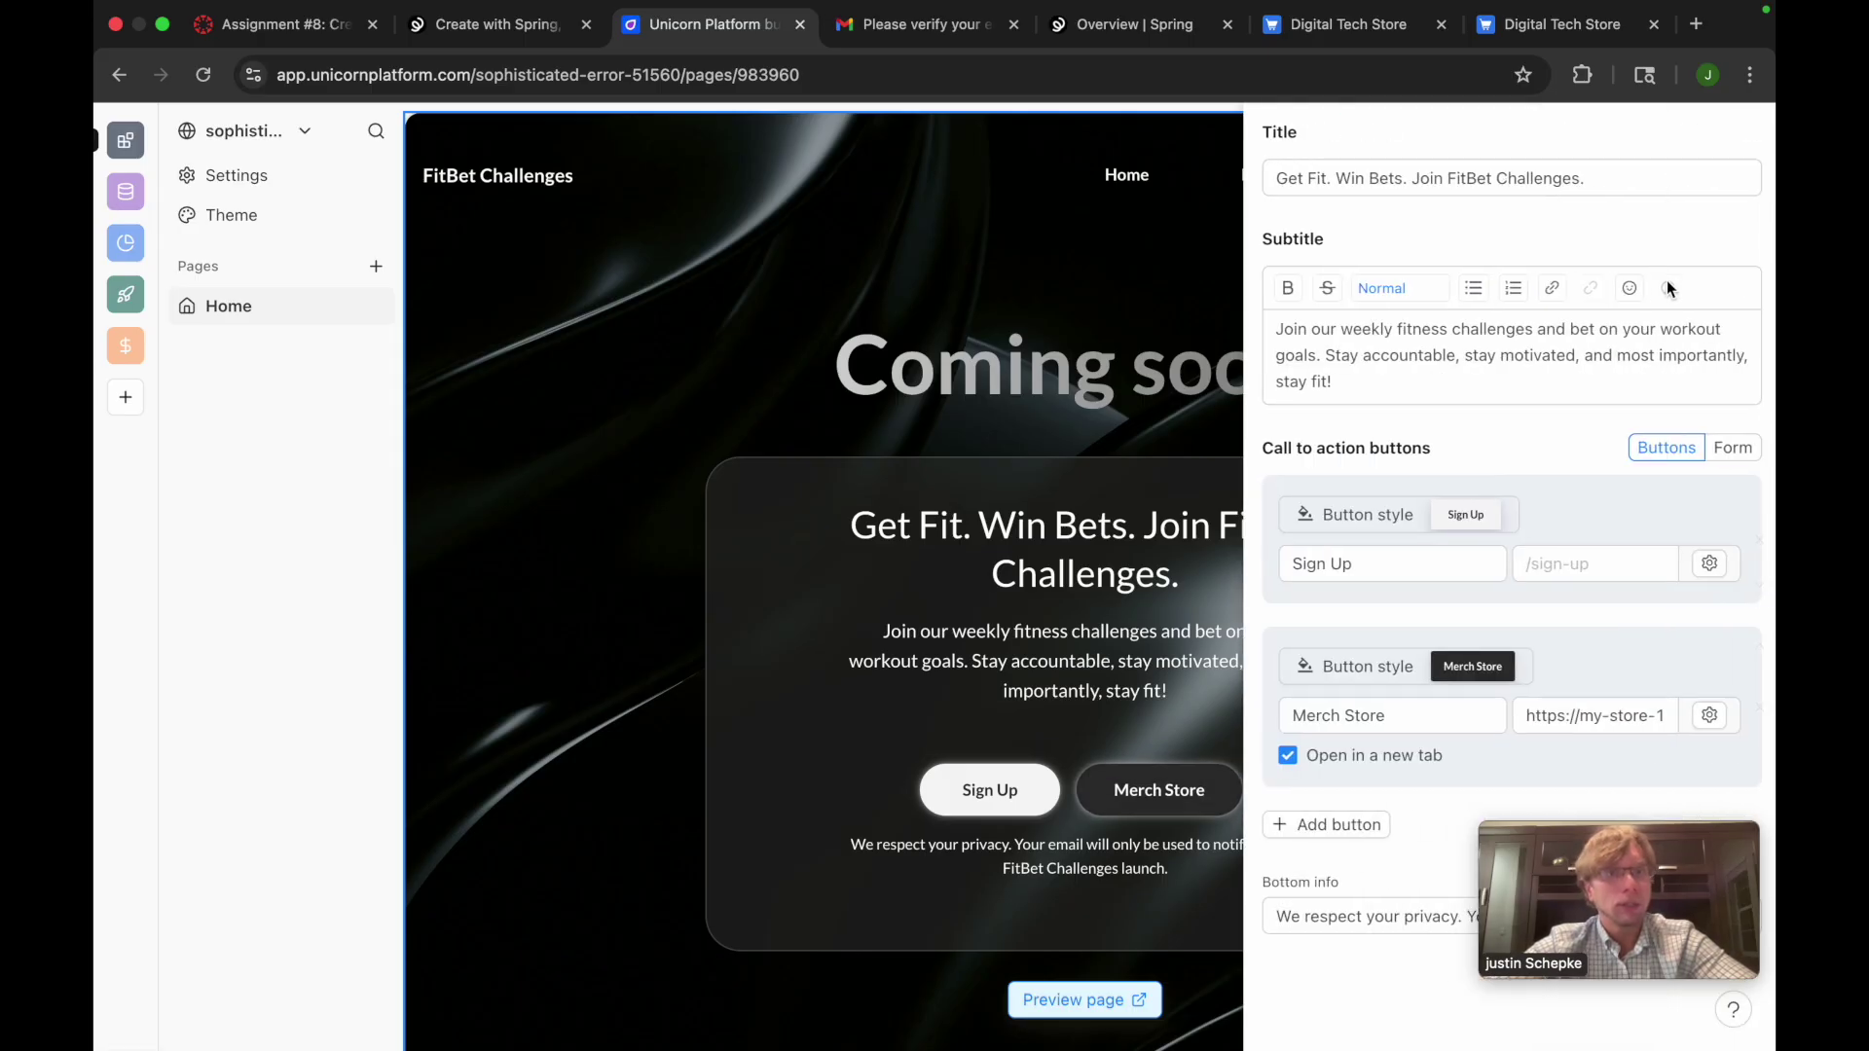
pyautogui.tripleClick(1519, 716)
pyautogui.press('BackSpace')
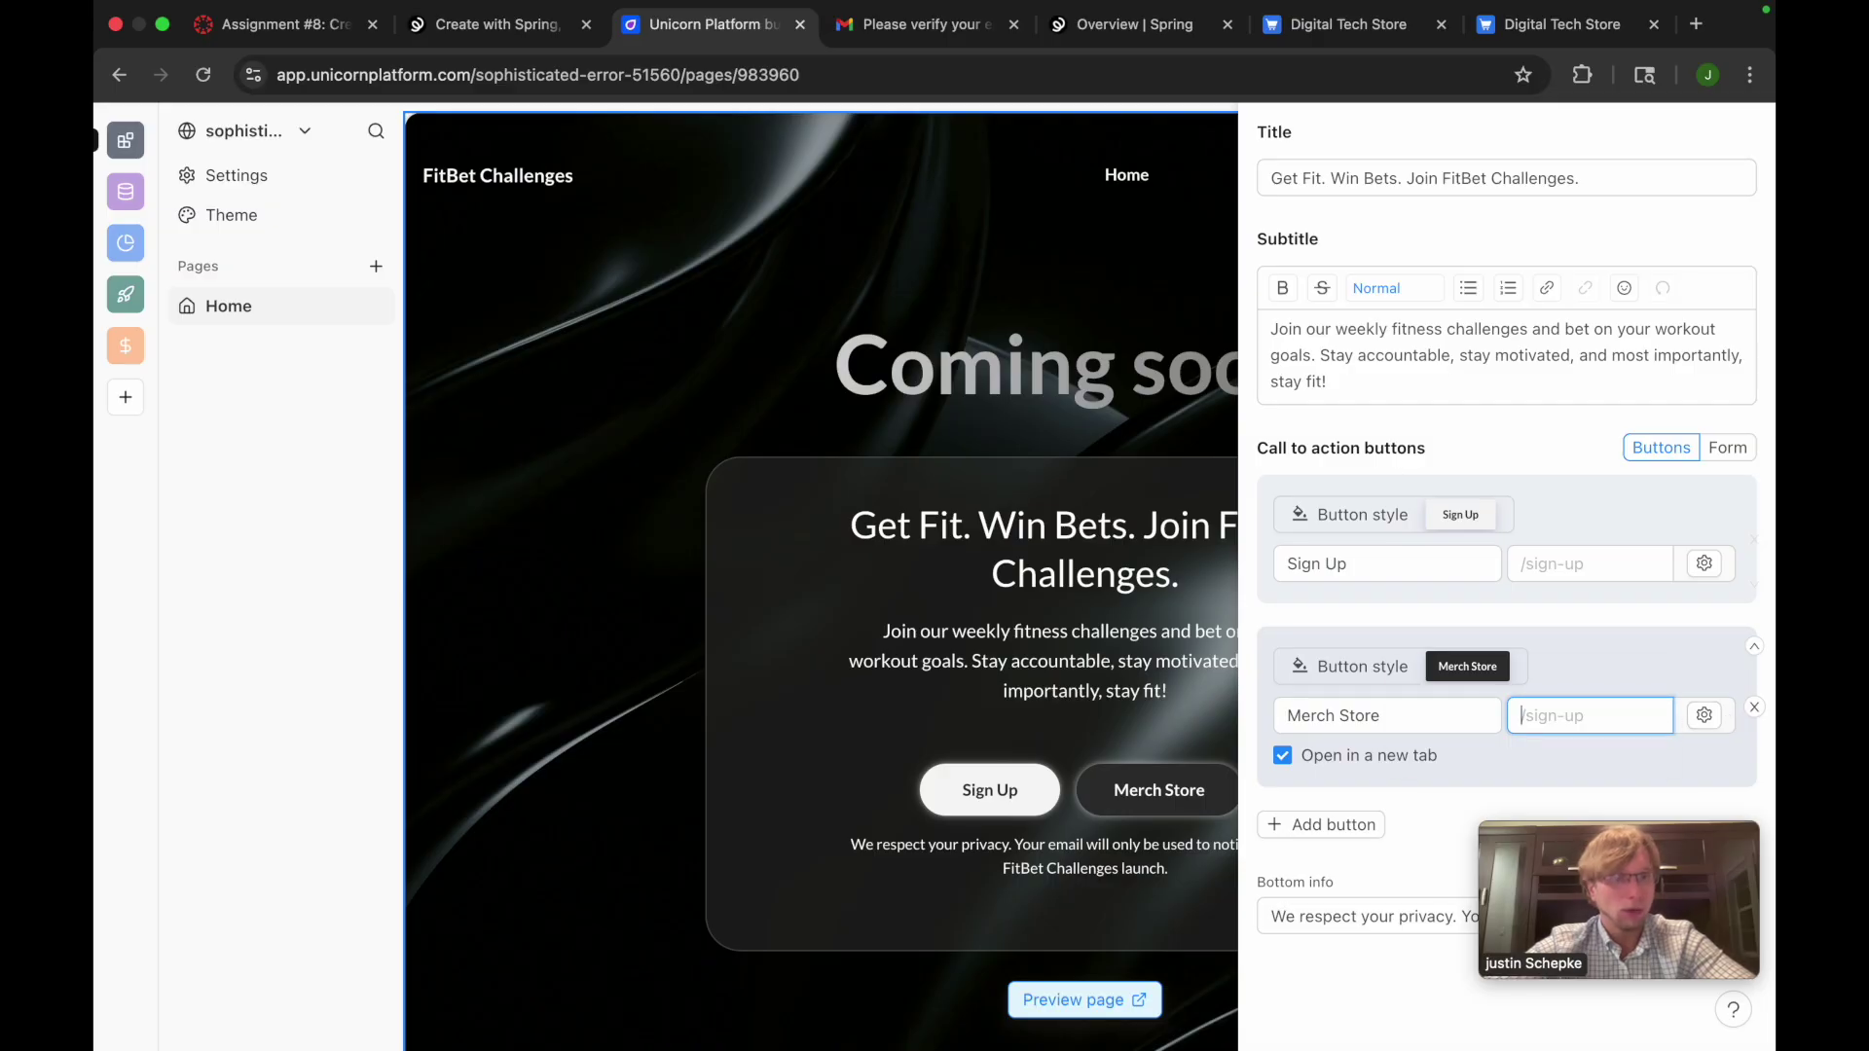
pyautogui.press('super+v')
pyautogui.click(1449, 787)
# Add and remove an extra empty hero button, then save the page
pyautogui.scroll(-1, 1453, 826)
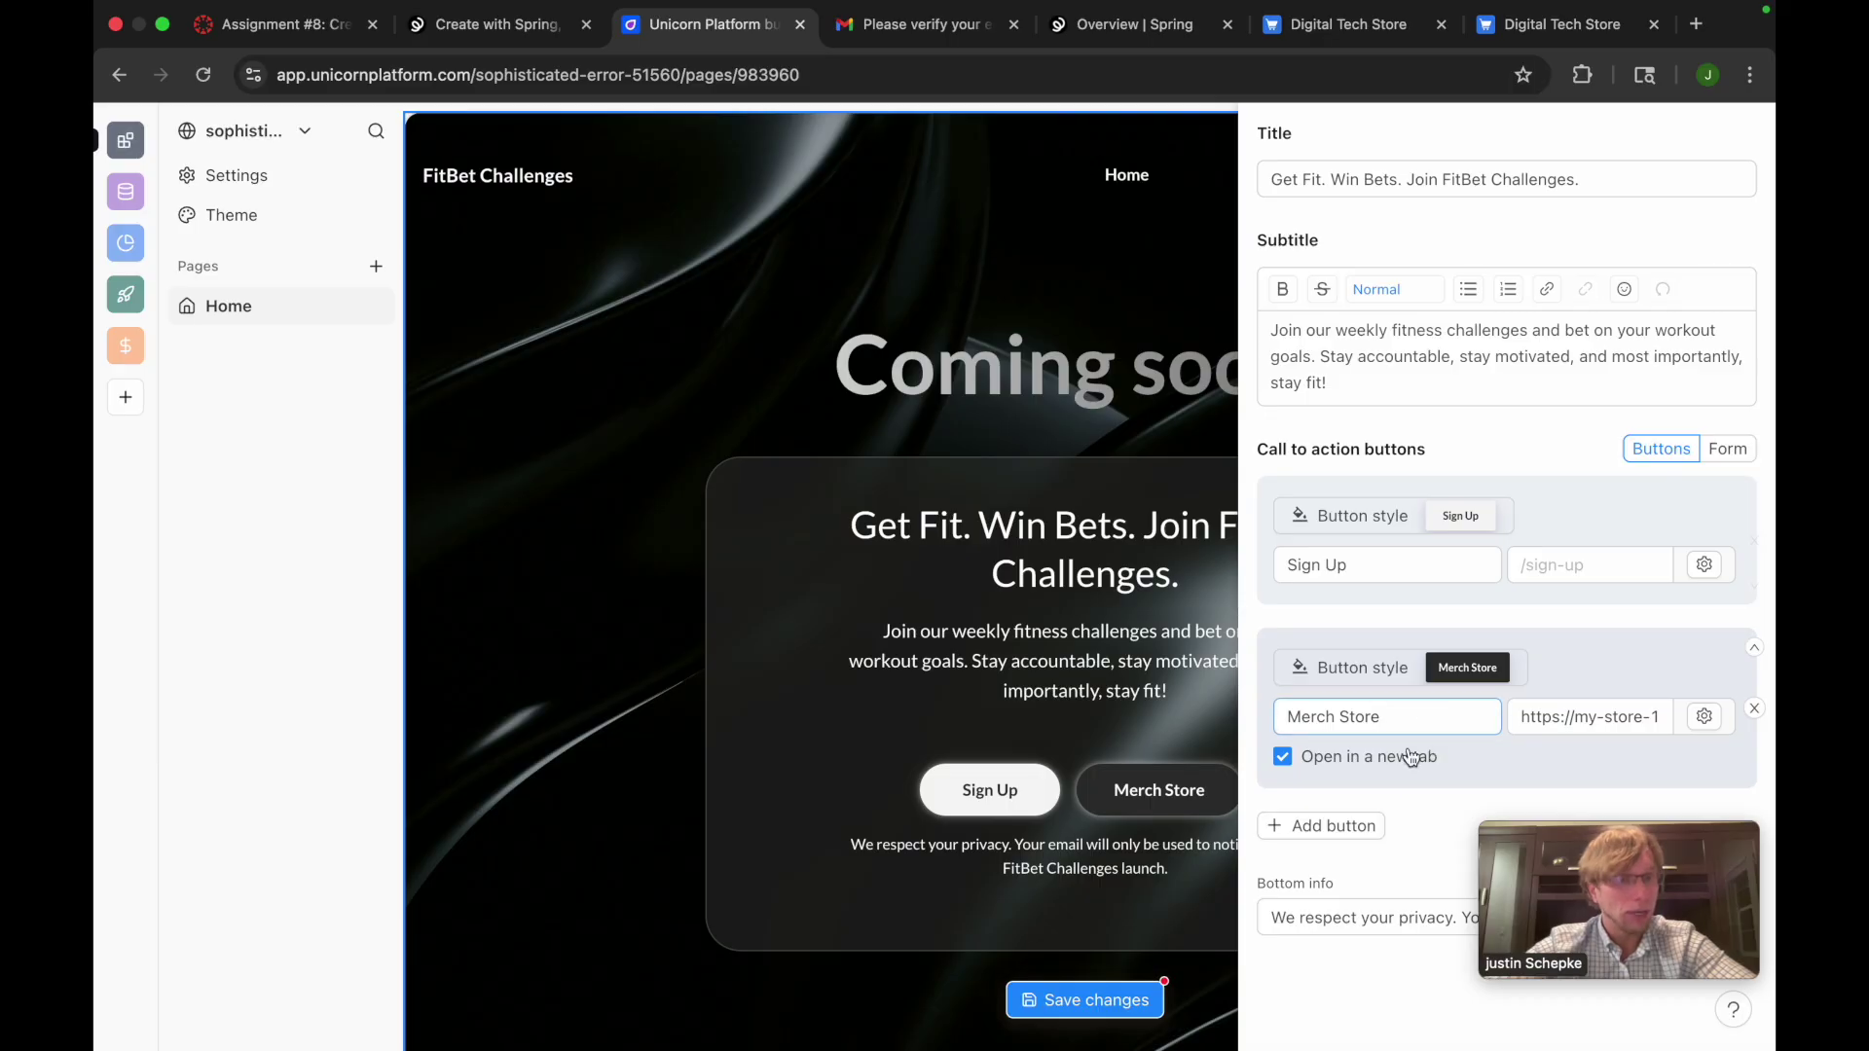
pyautogui.click(1357, 826)
pyautogui.scroll(-2, 1360, 833)
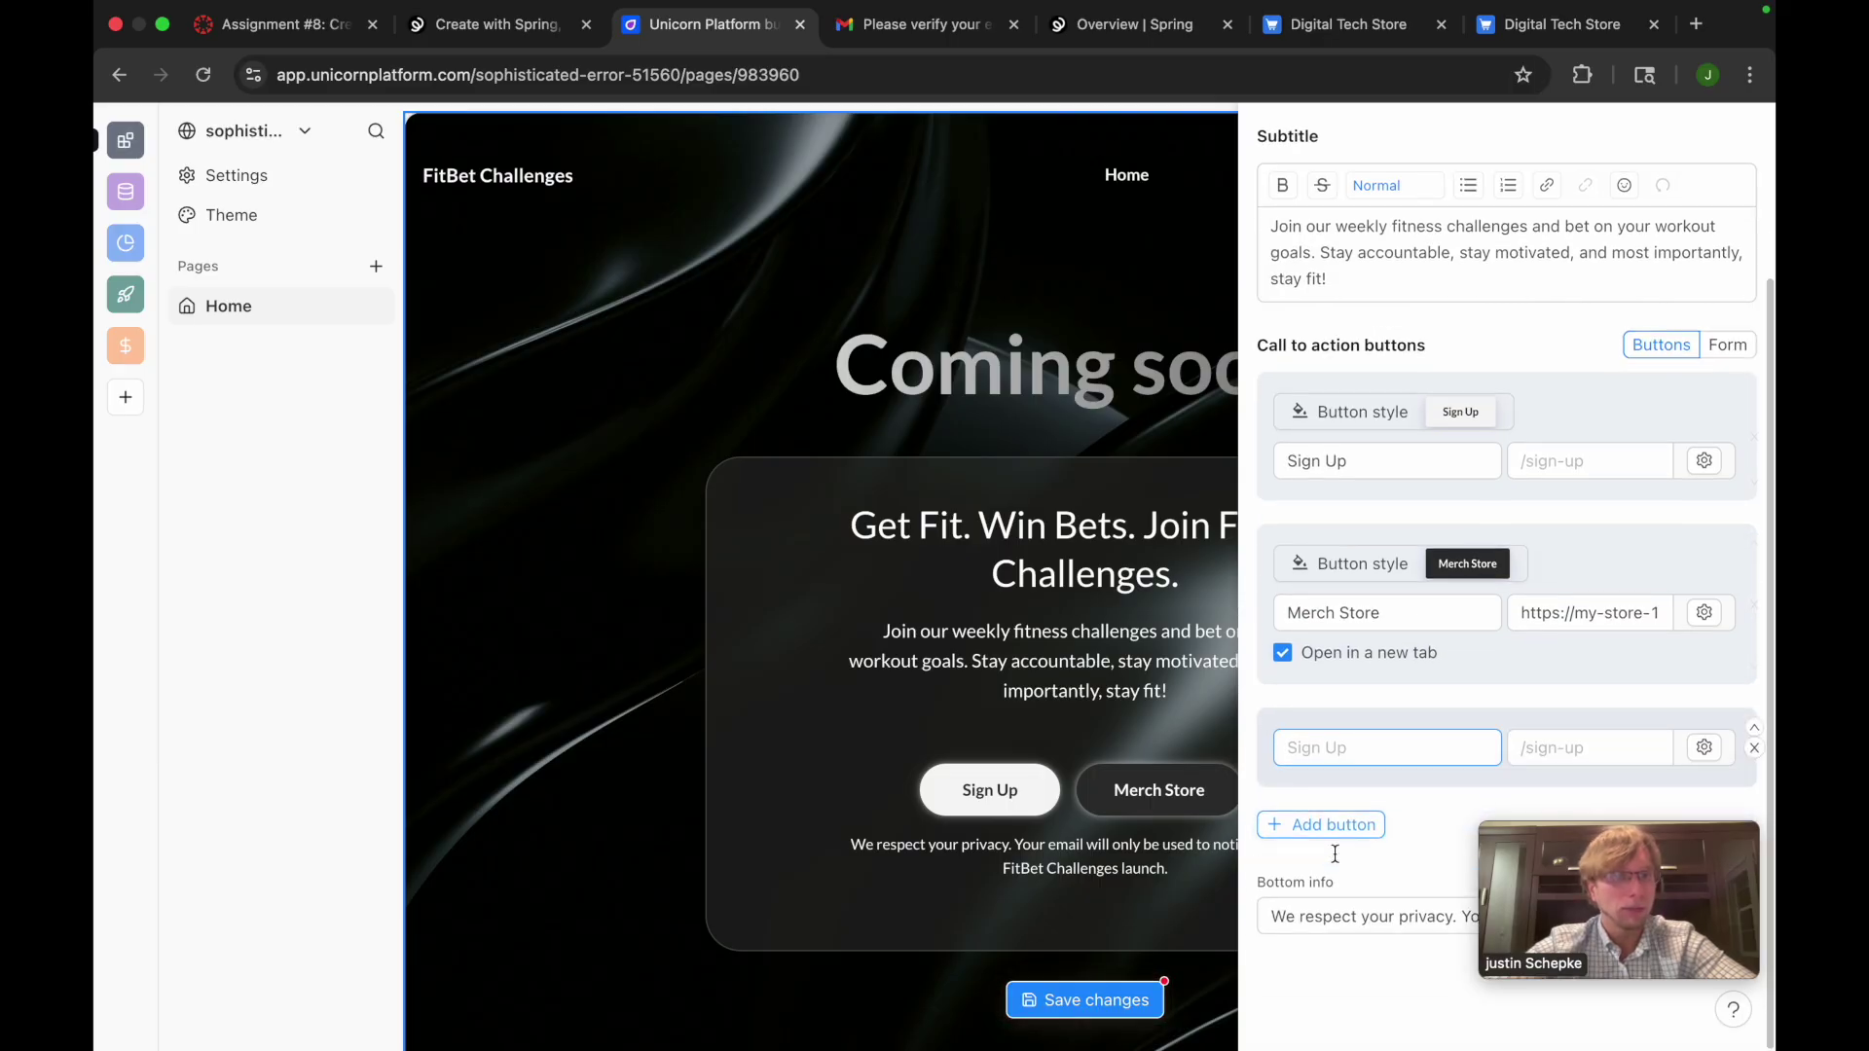
pyautogui.click(1754, 747)
pyautogui.click(1064, 926)
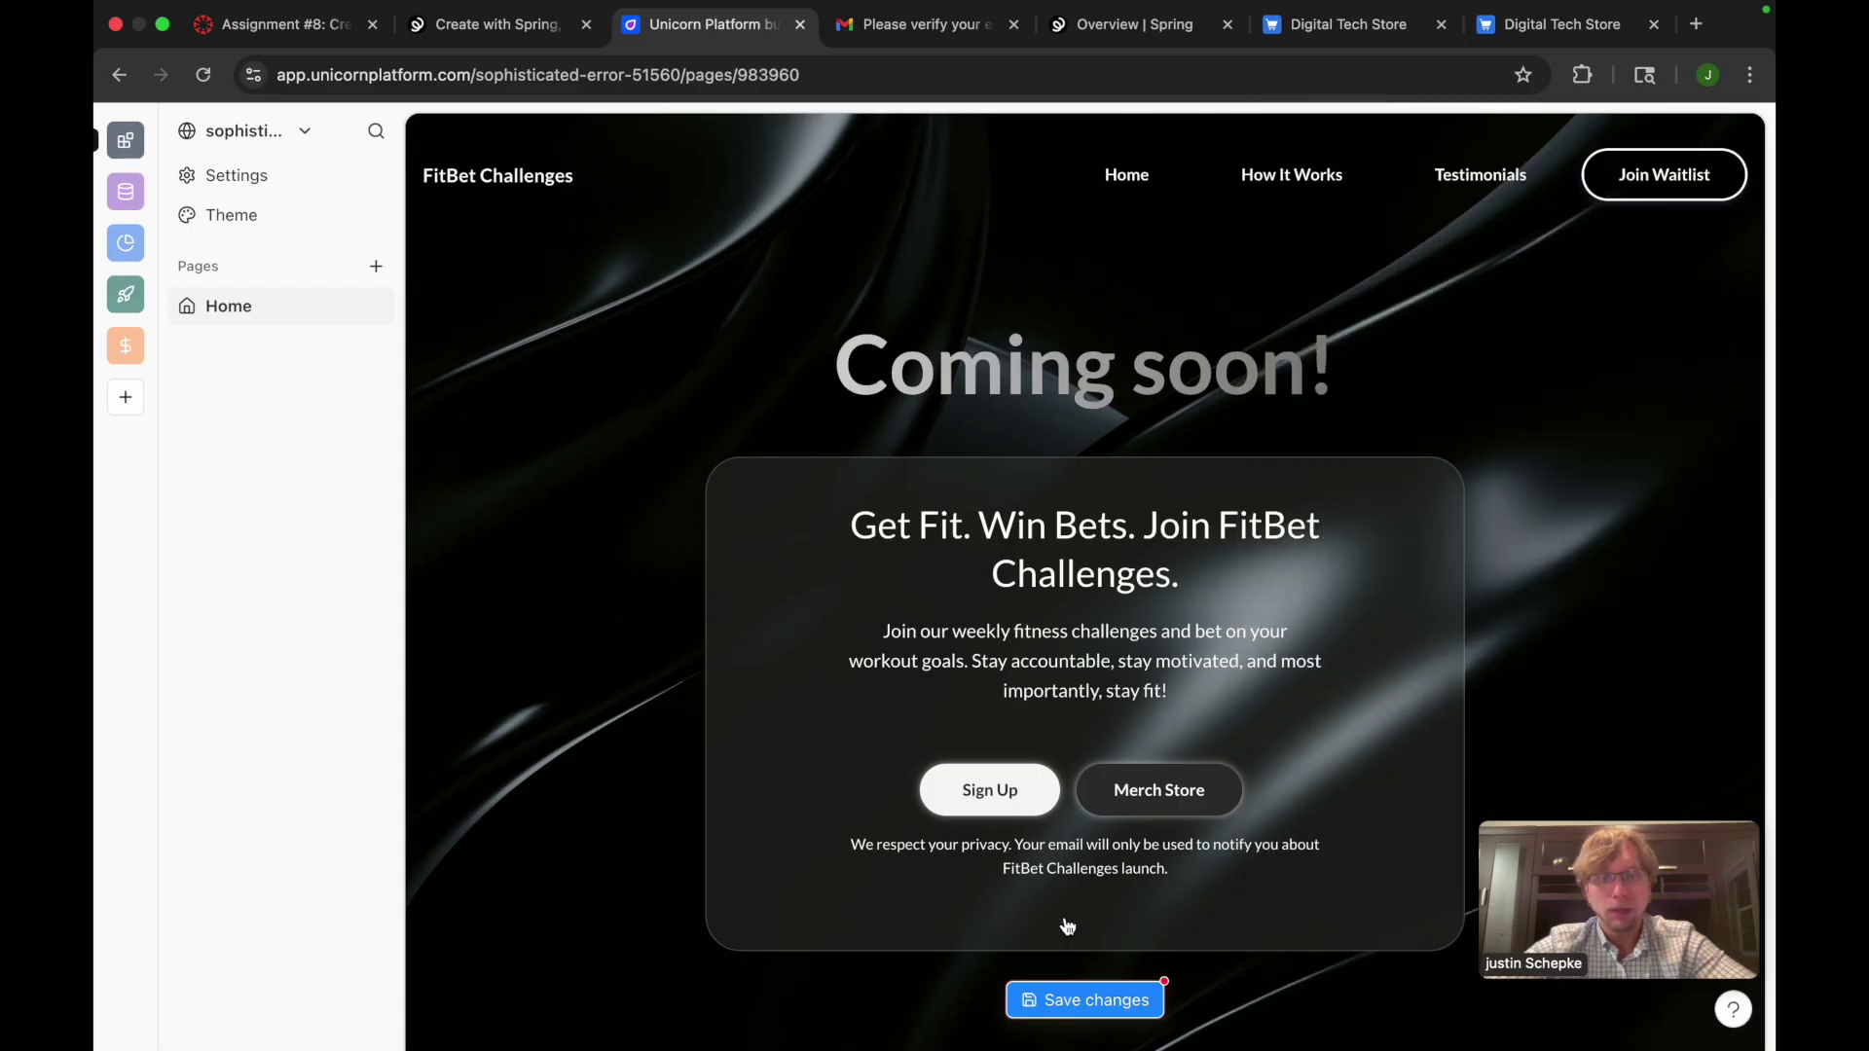
pyautogui.click(1057, 1002)
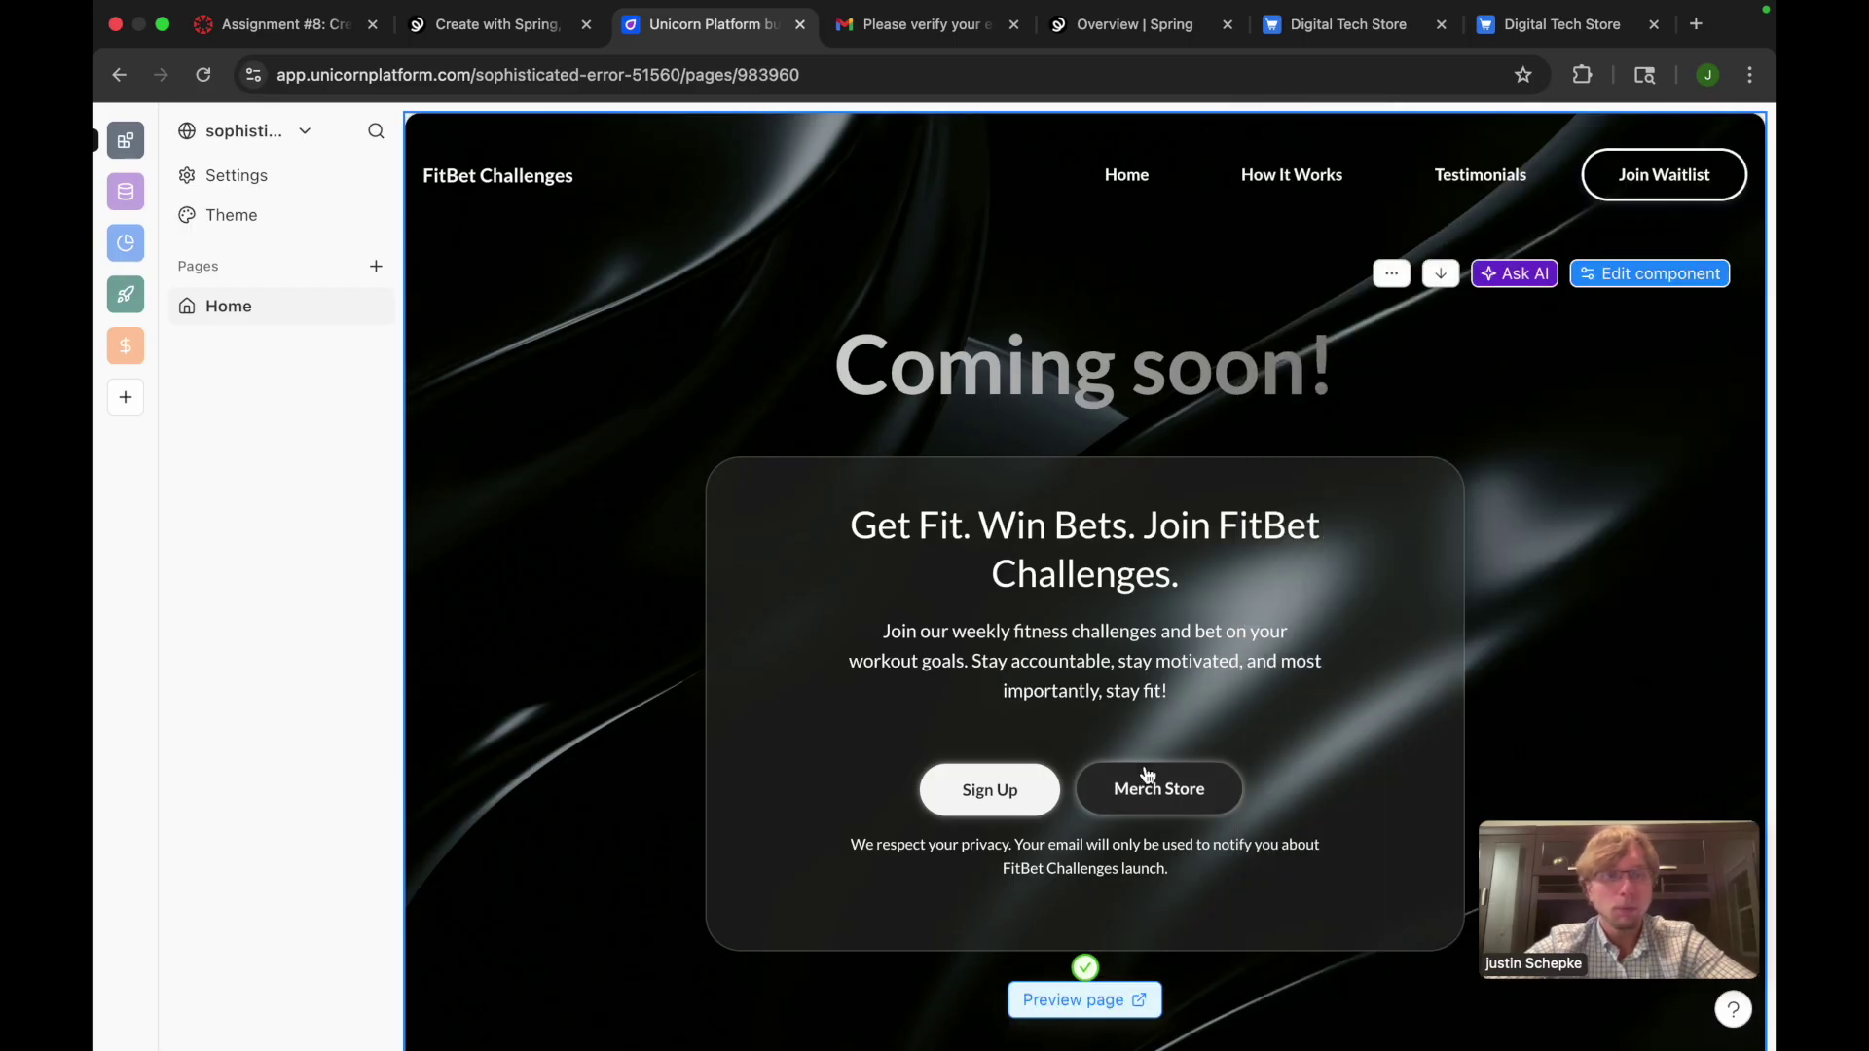
# Open the FitBet site preview and test that Merch Store opens the Spring store
pyautogui.click(1073, 1003)
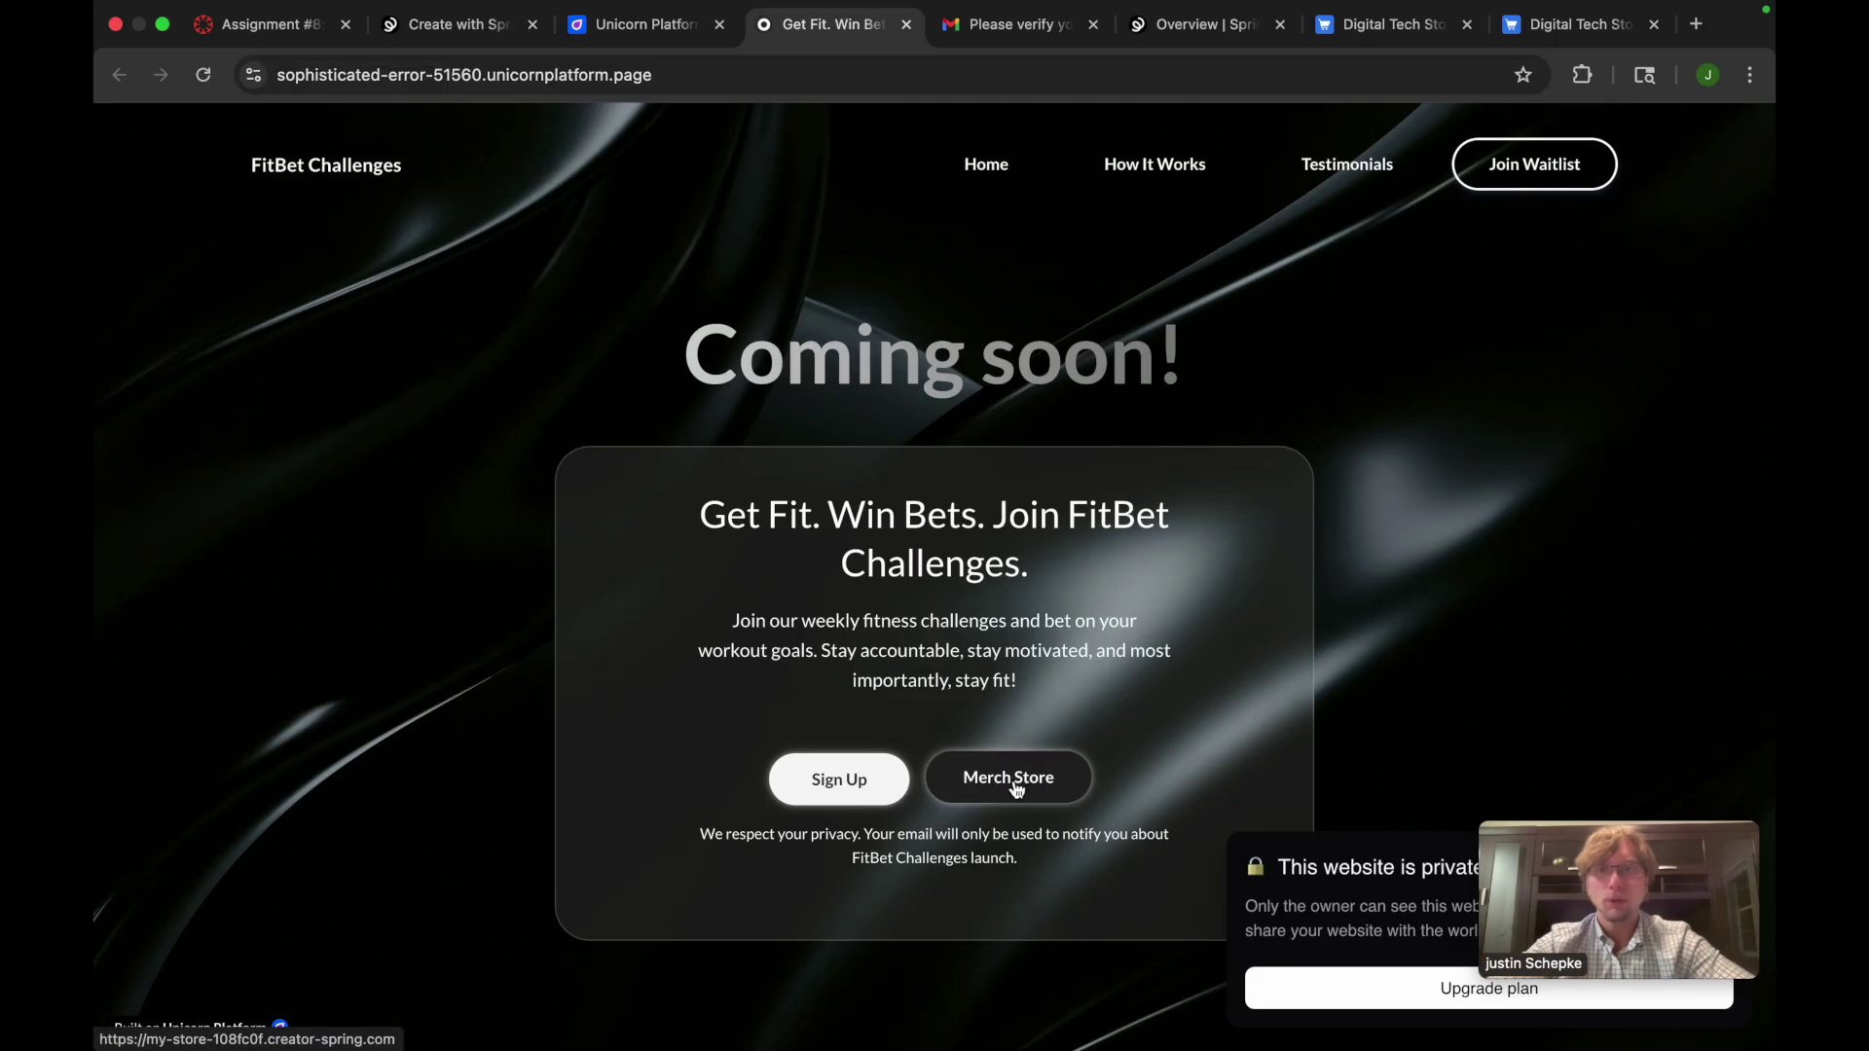
pyautogui.click(1005, 790)
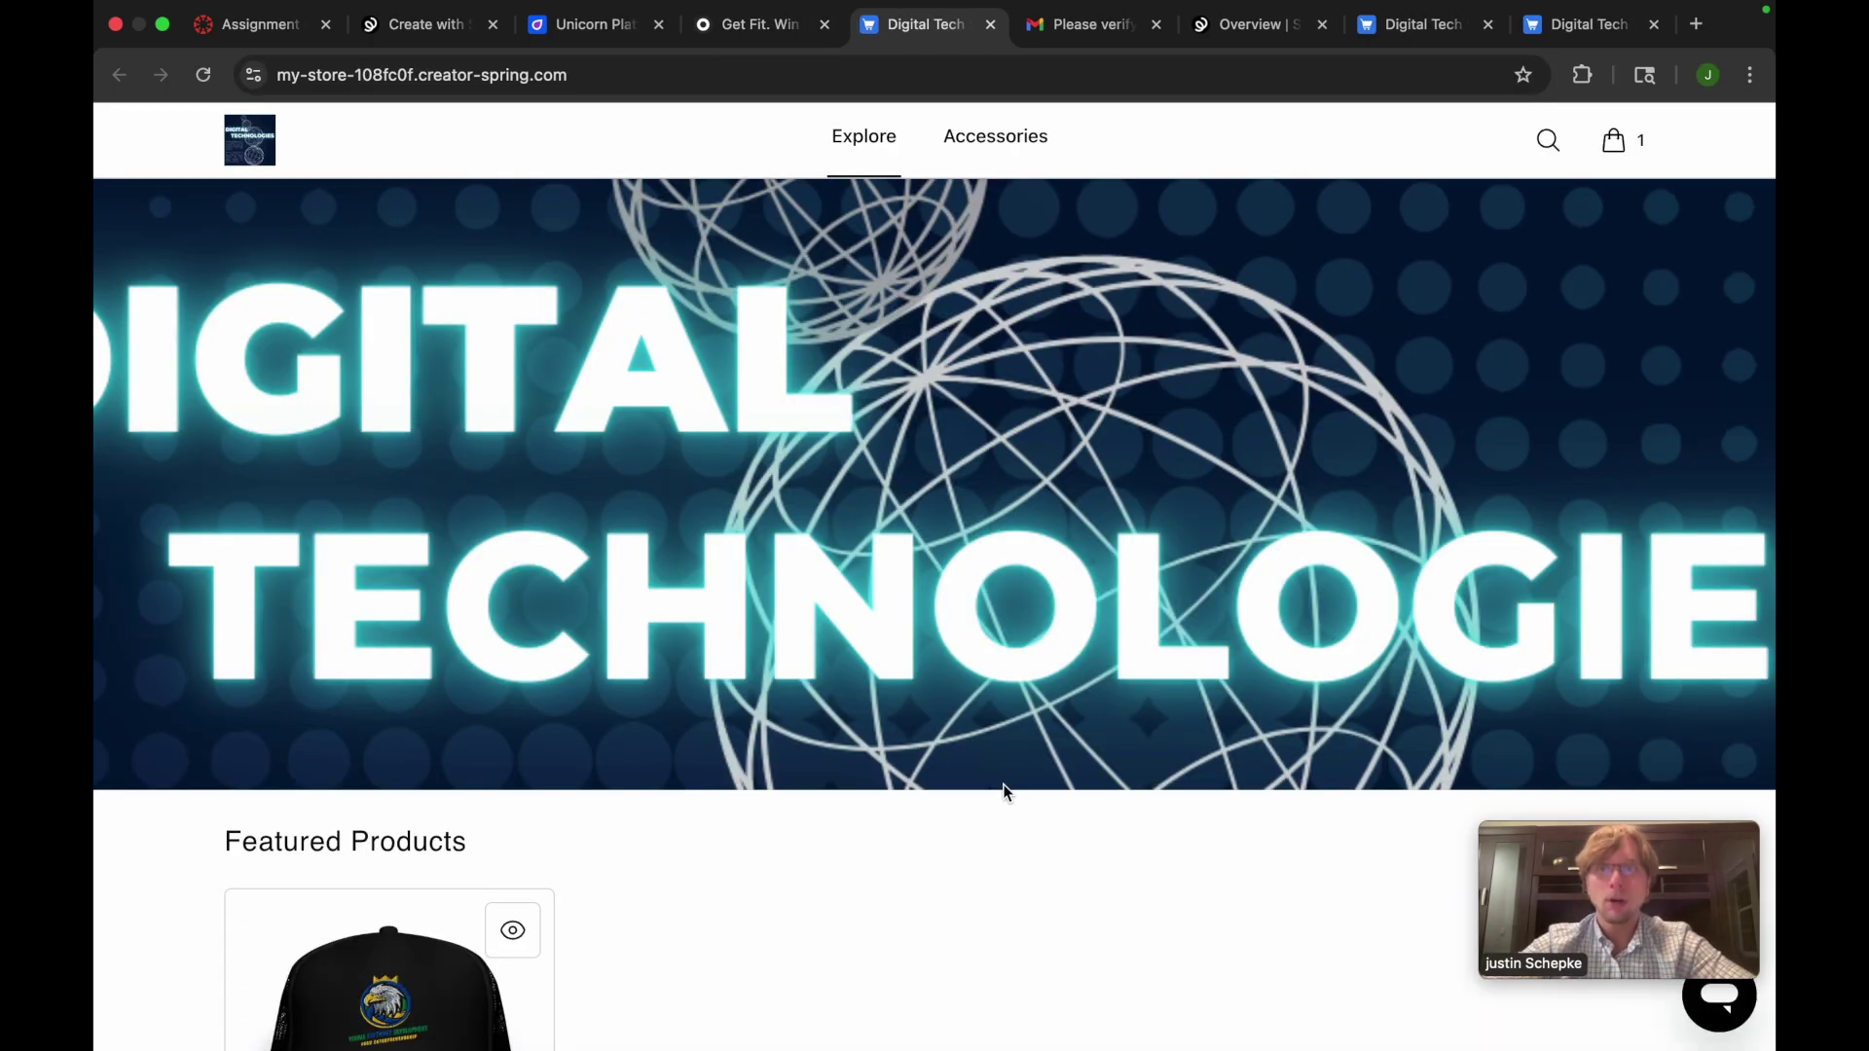
# Review the Digital Tech Hat listing, return to the store home, then switch to the assignment tab
pyautogui.scroll(-1, 1002, 790)
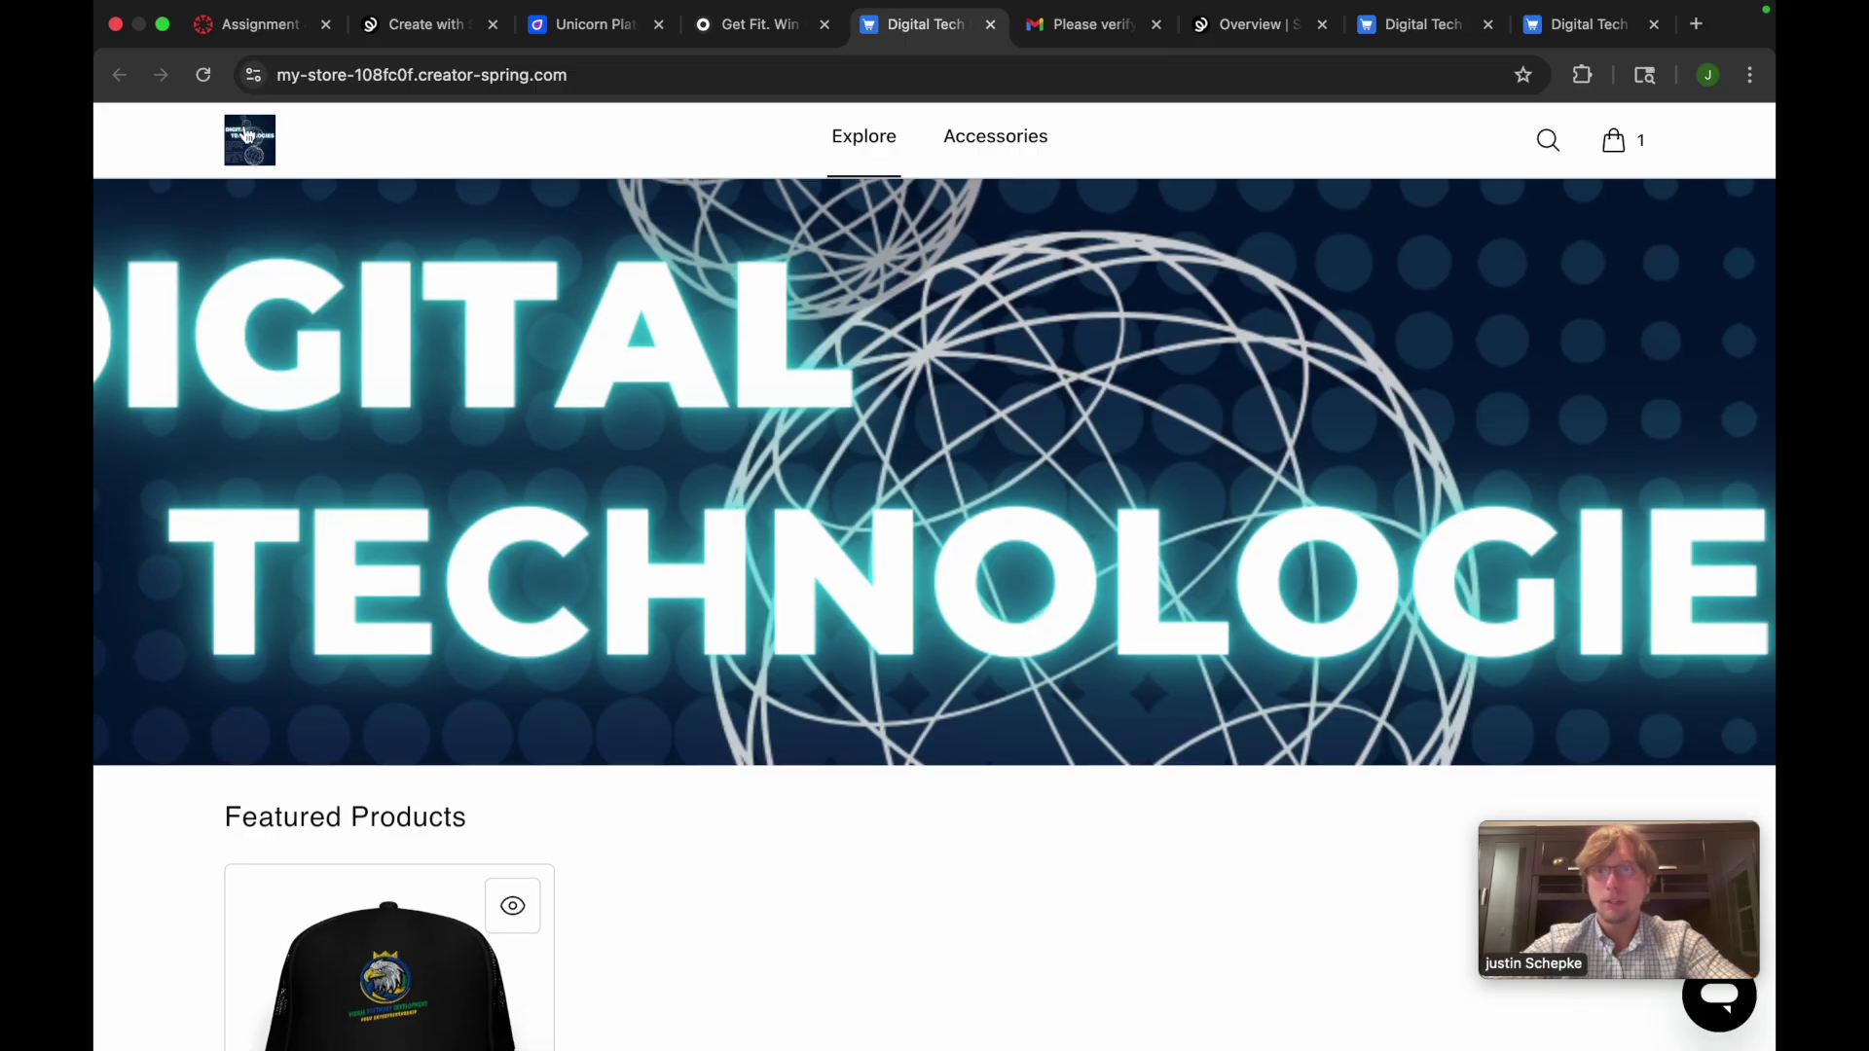
pyautogui.scroll(-5, 797, 755)
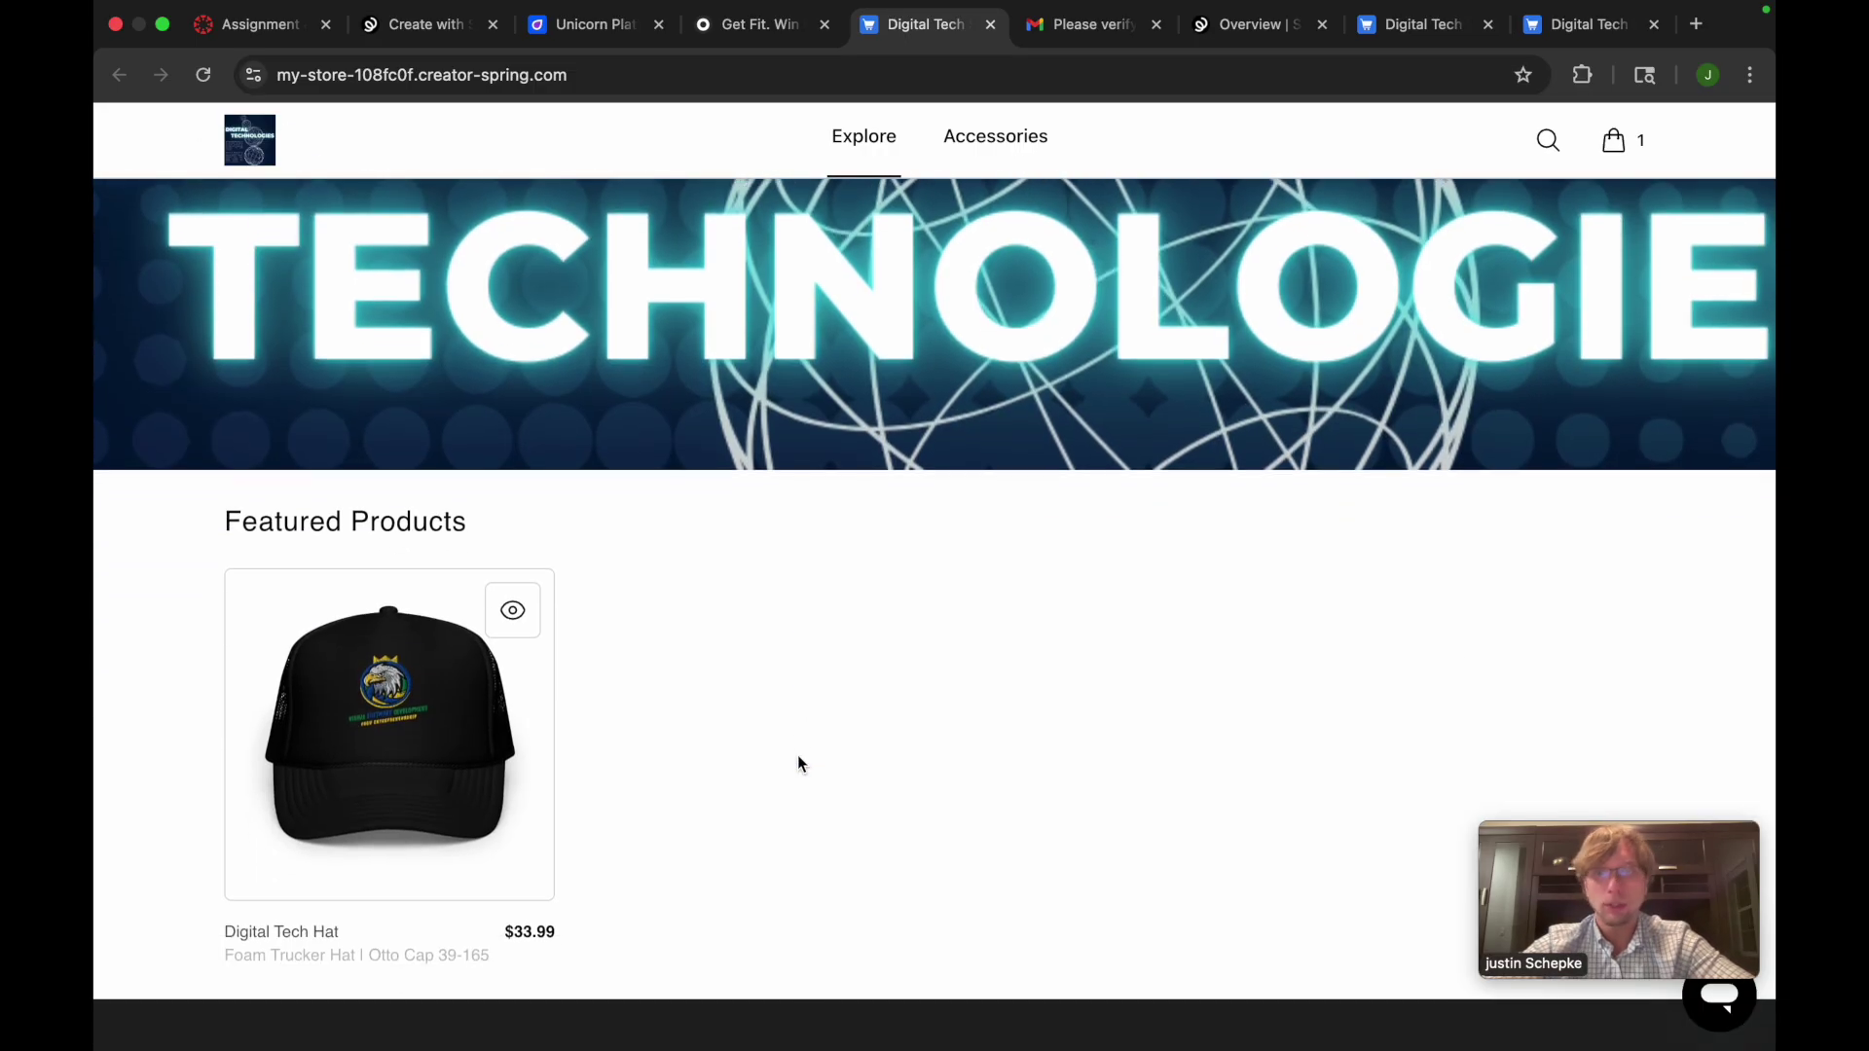
pyautogui.click(329, 807)
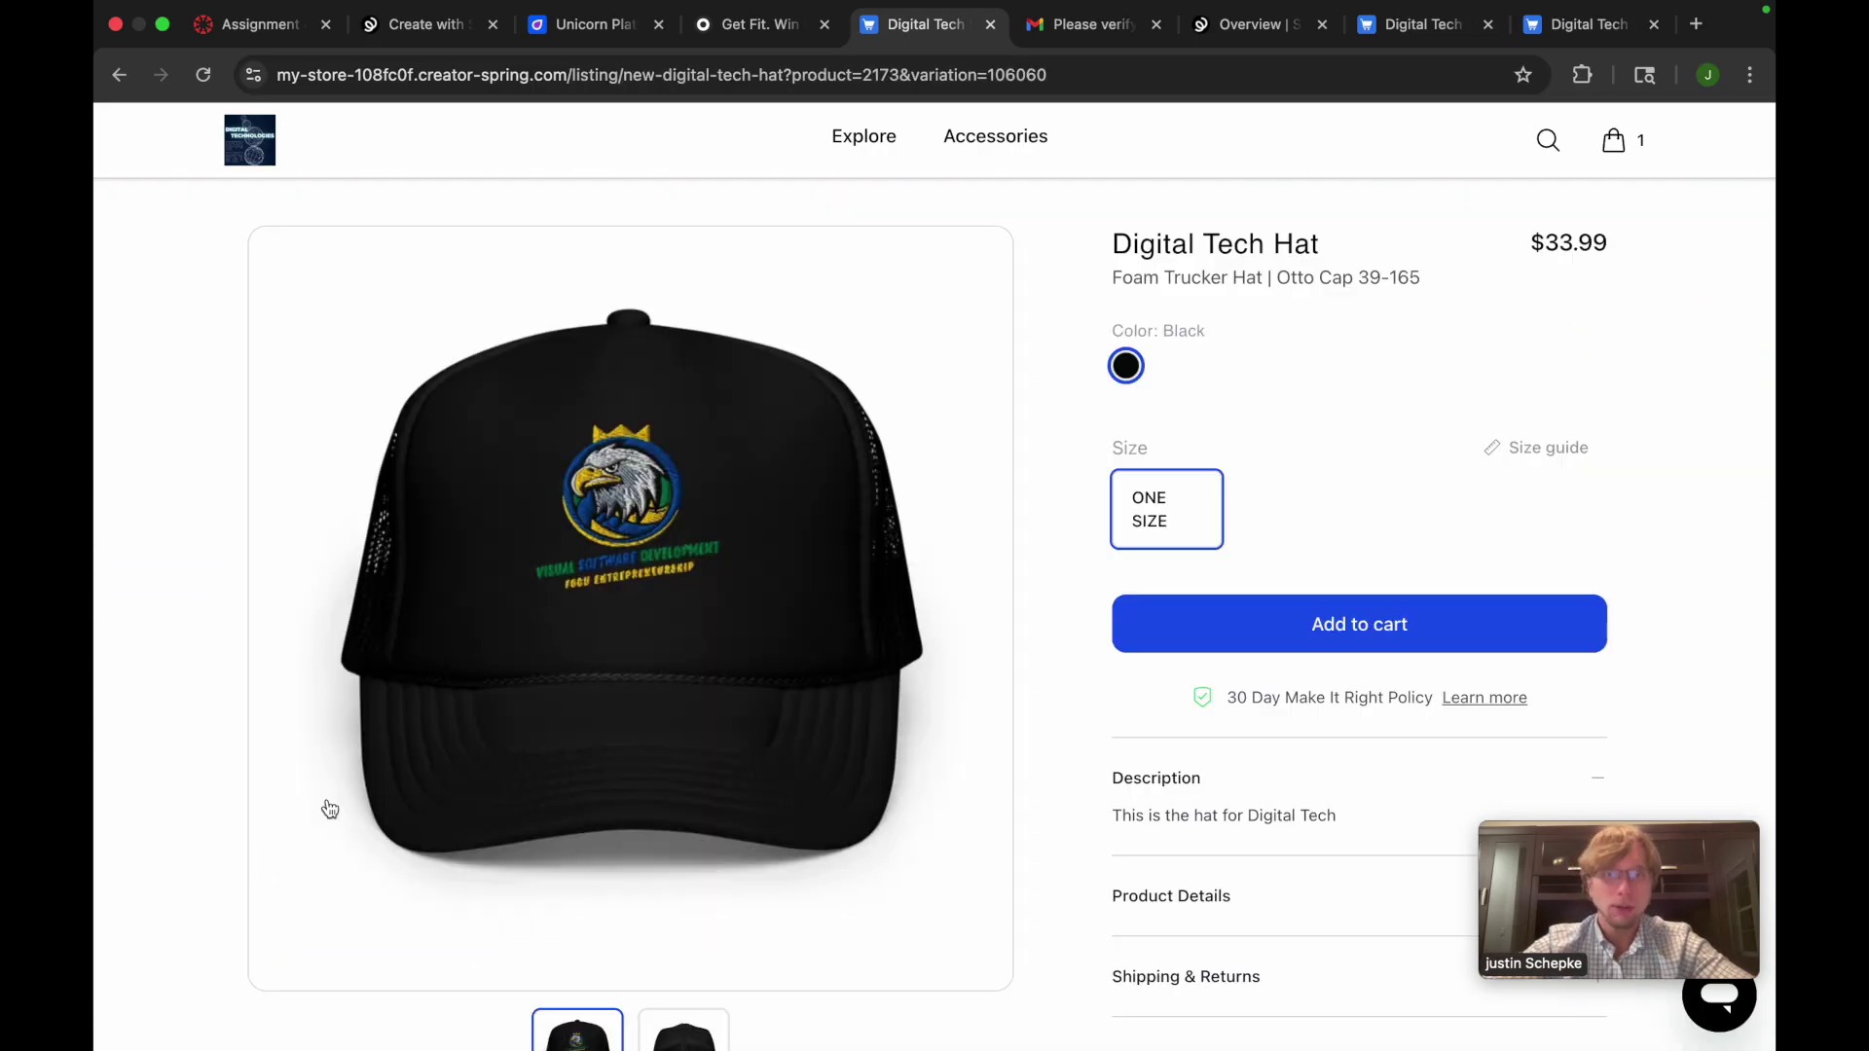
pyautogui.scroll(-1, 1168, 445)
pyautogui.scroll(1, 1223, 290)
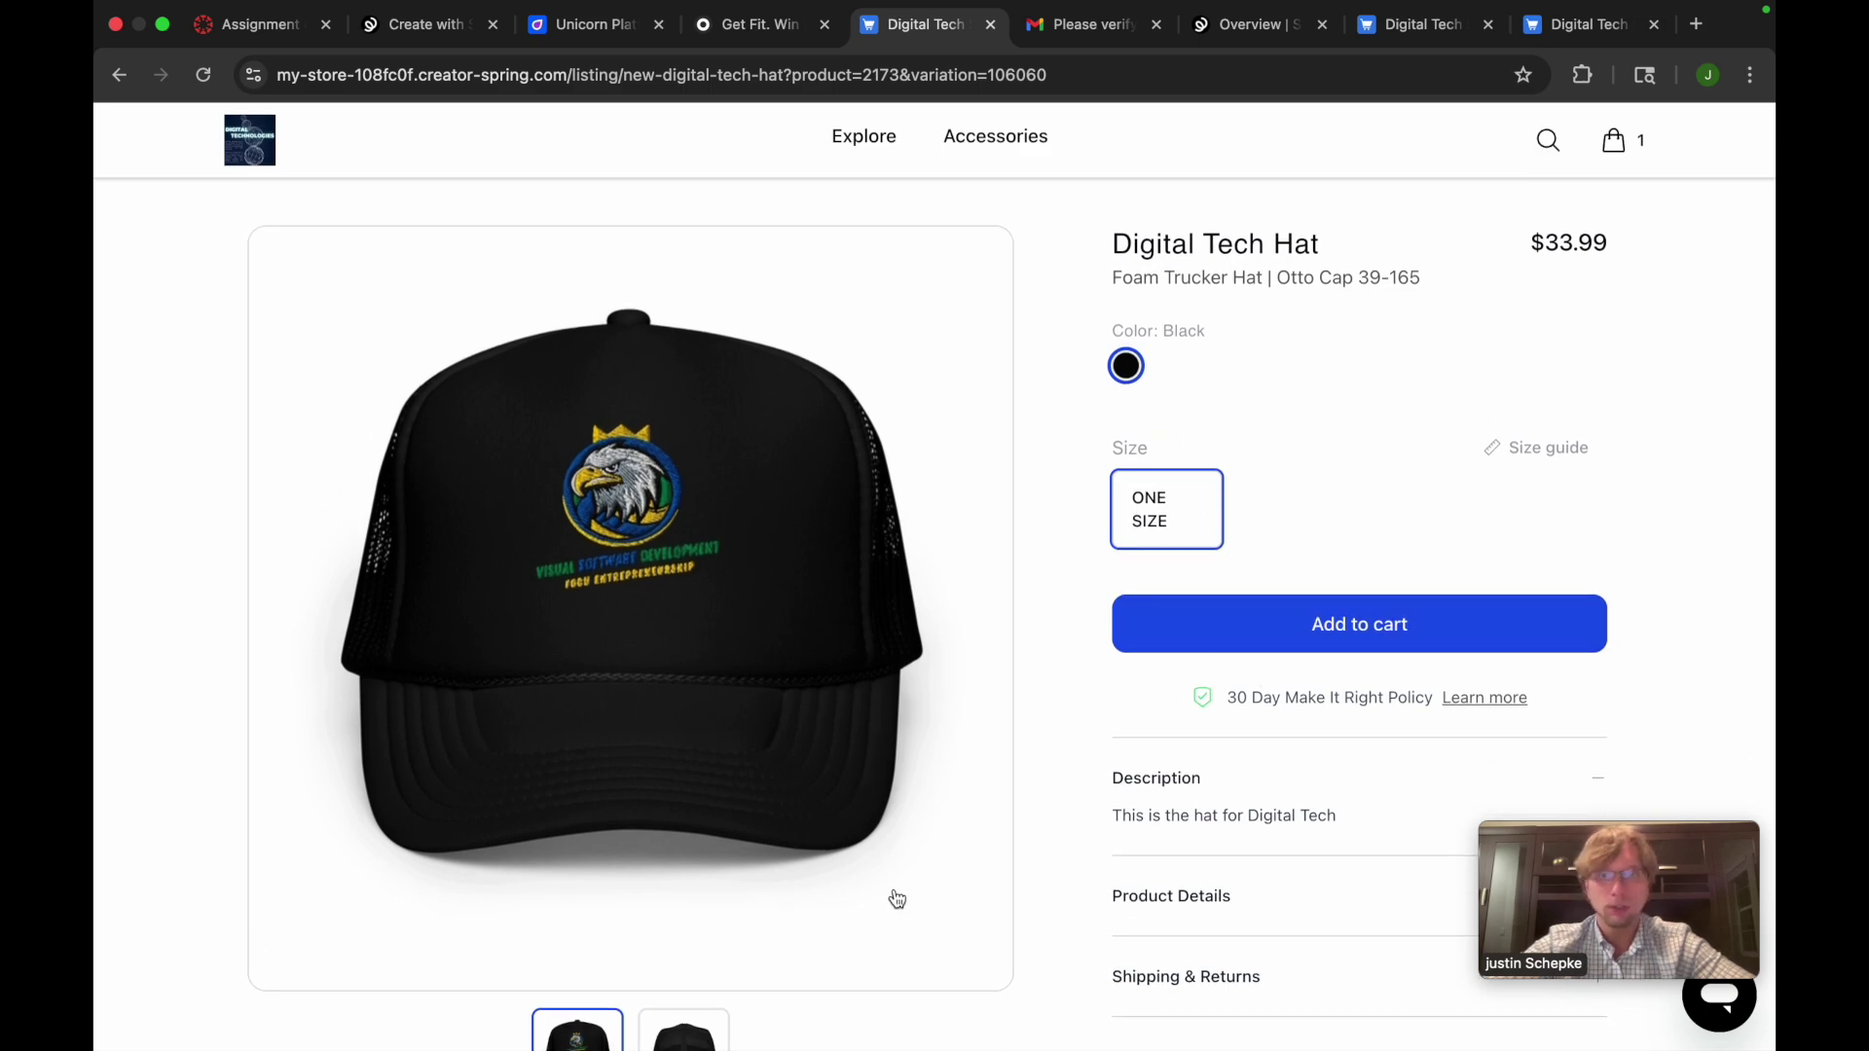
pyautogui.scroll(-5, 894, 879)
pyautogui.scroll(7, 895, 873)
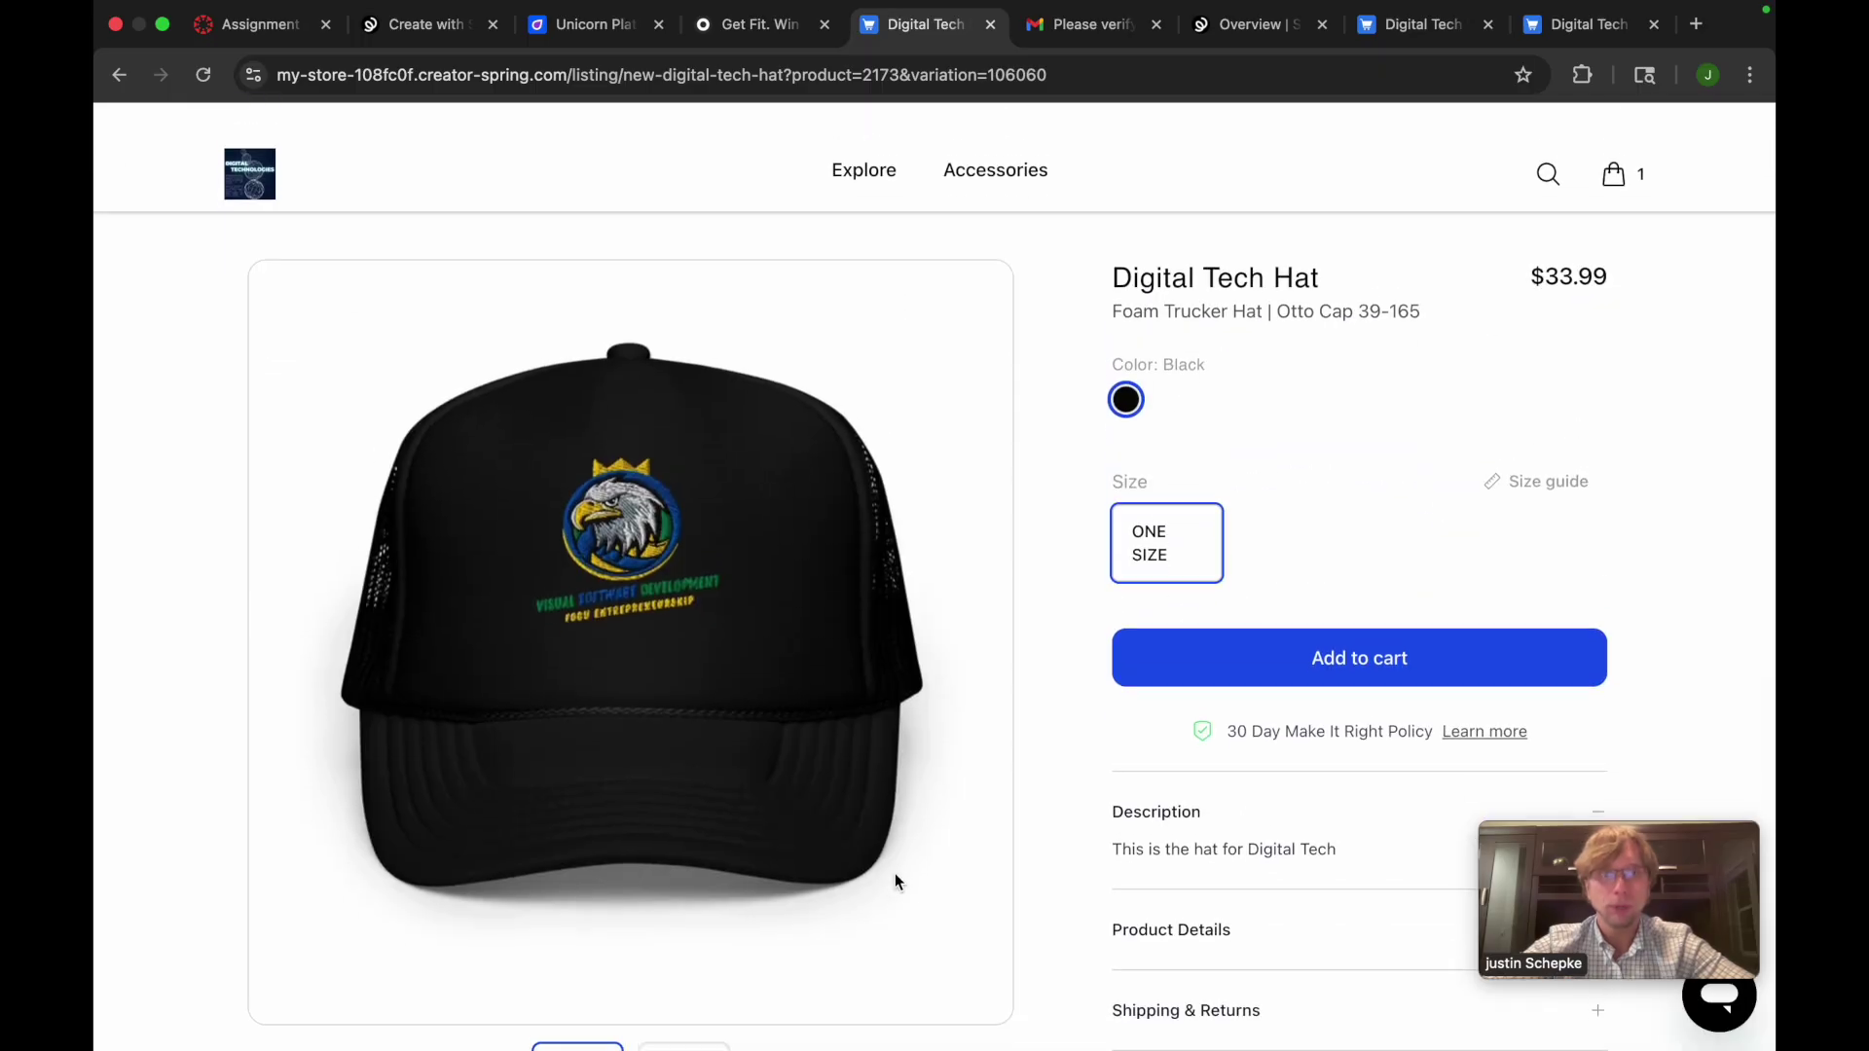
pyautogui.click(115, 79)
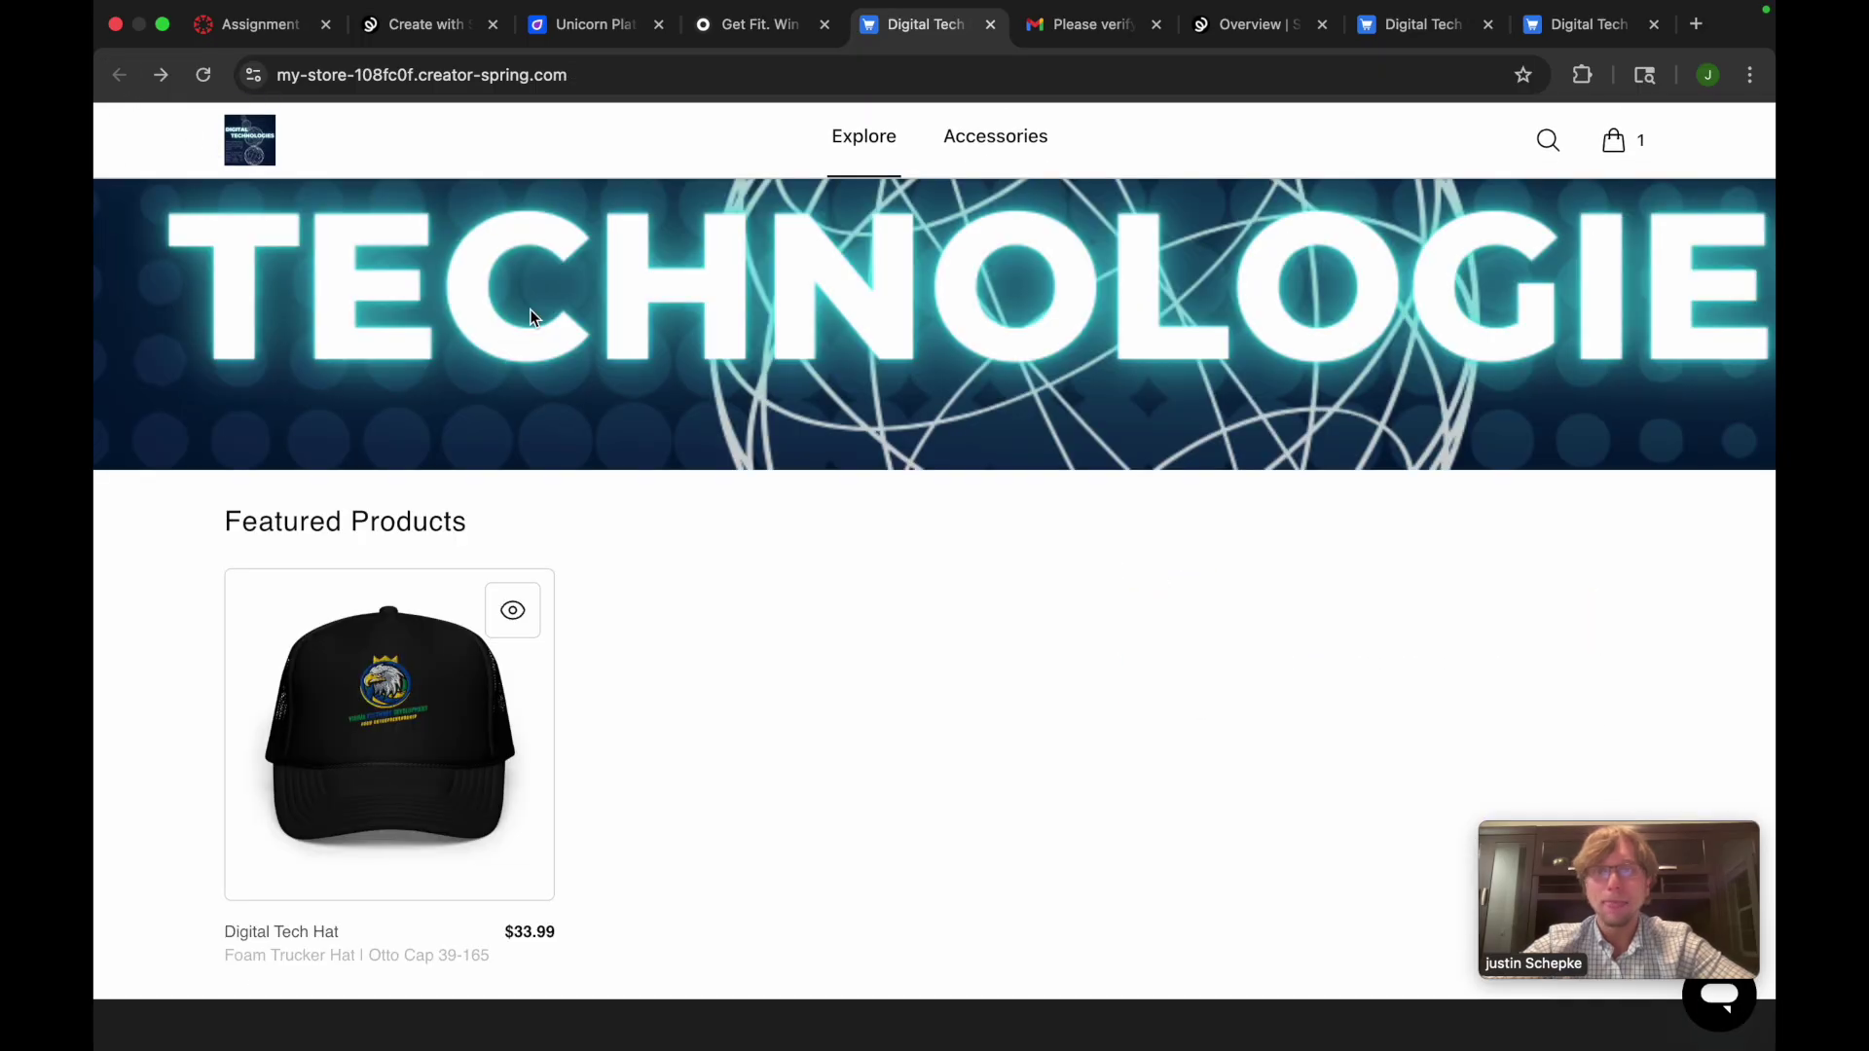
pyautogui.click(266, 33)
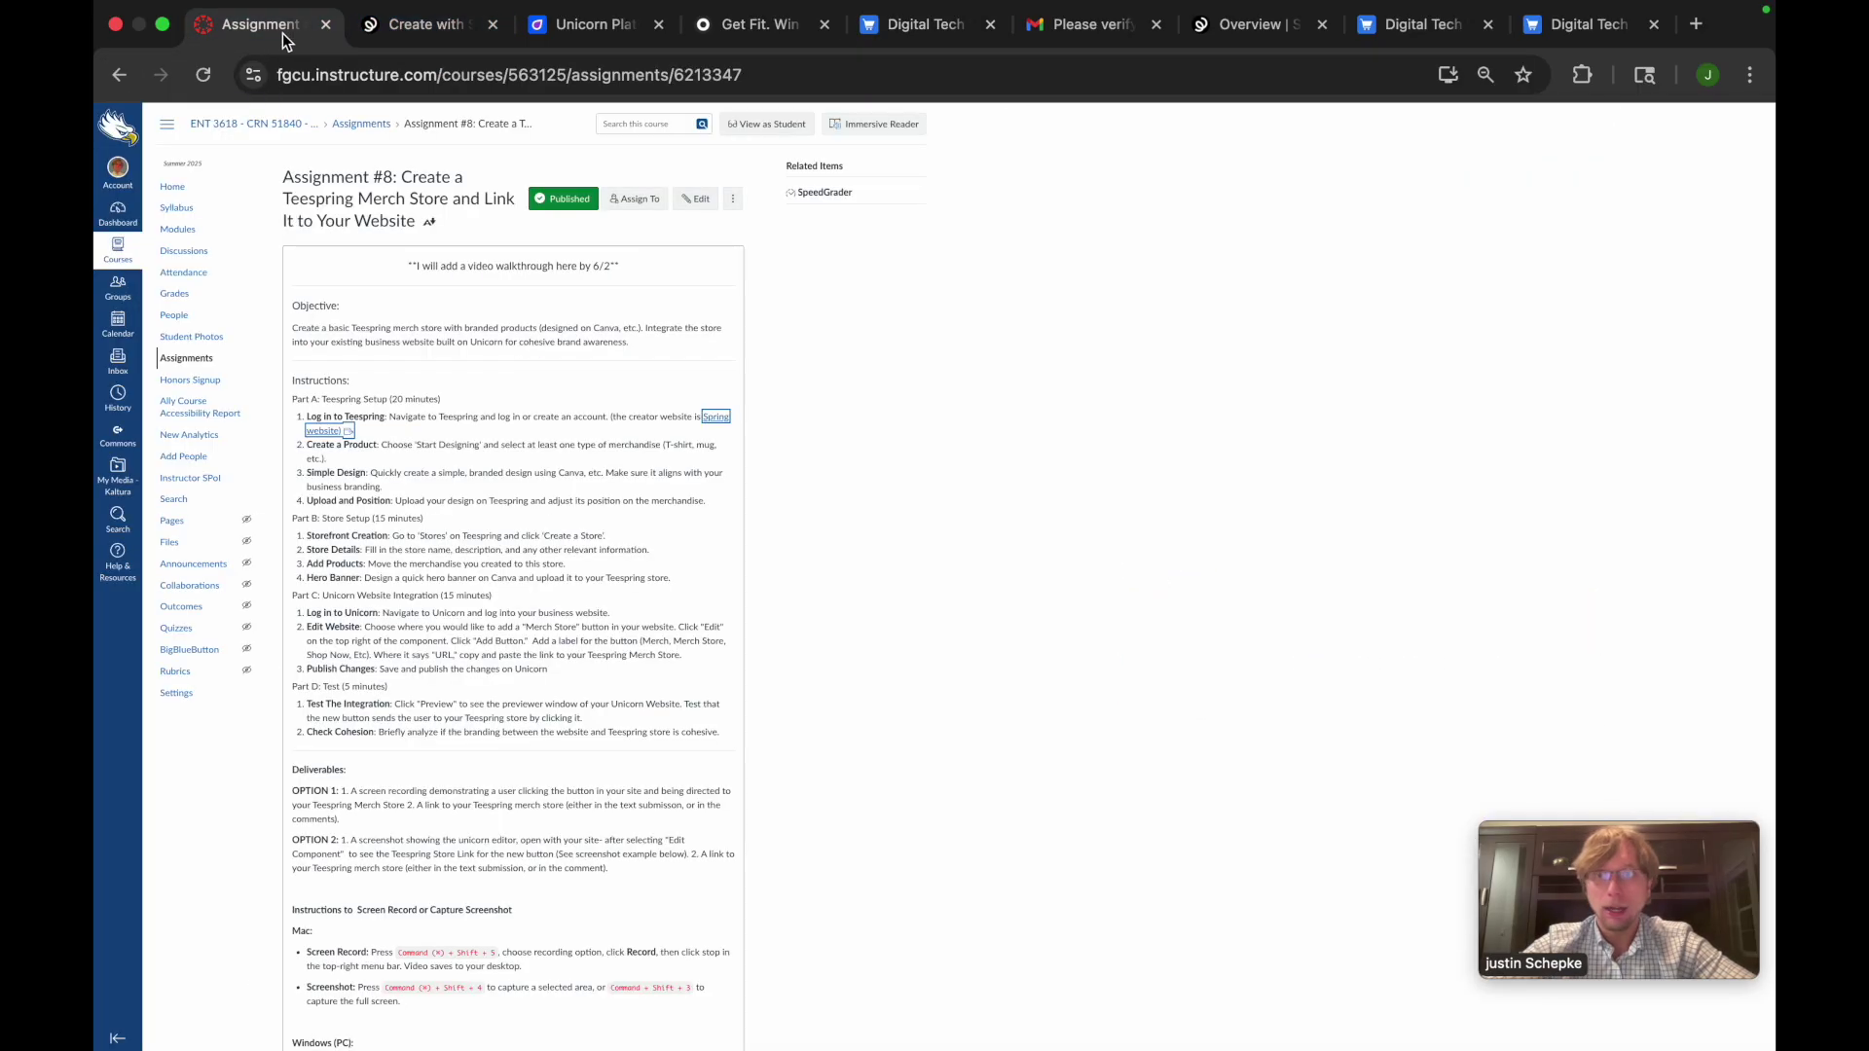
# Scroll through Canvas Assignment #8's merch store instructions, then return to the Digital Tech store tab
pyautogui.scroll(-2, 559, 920)
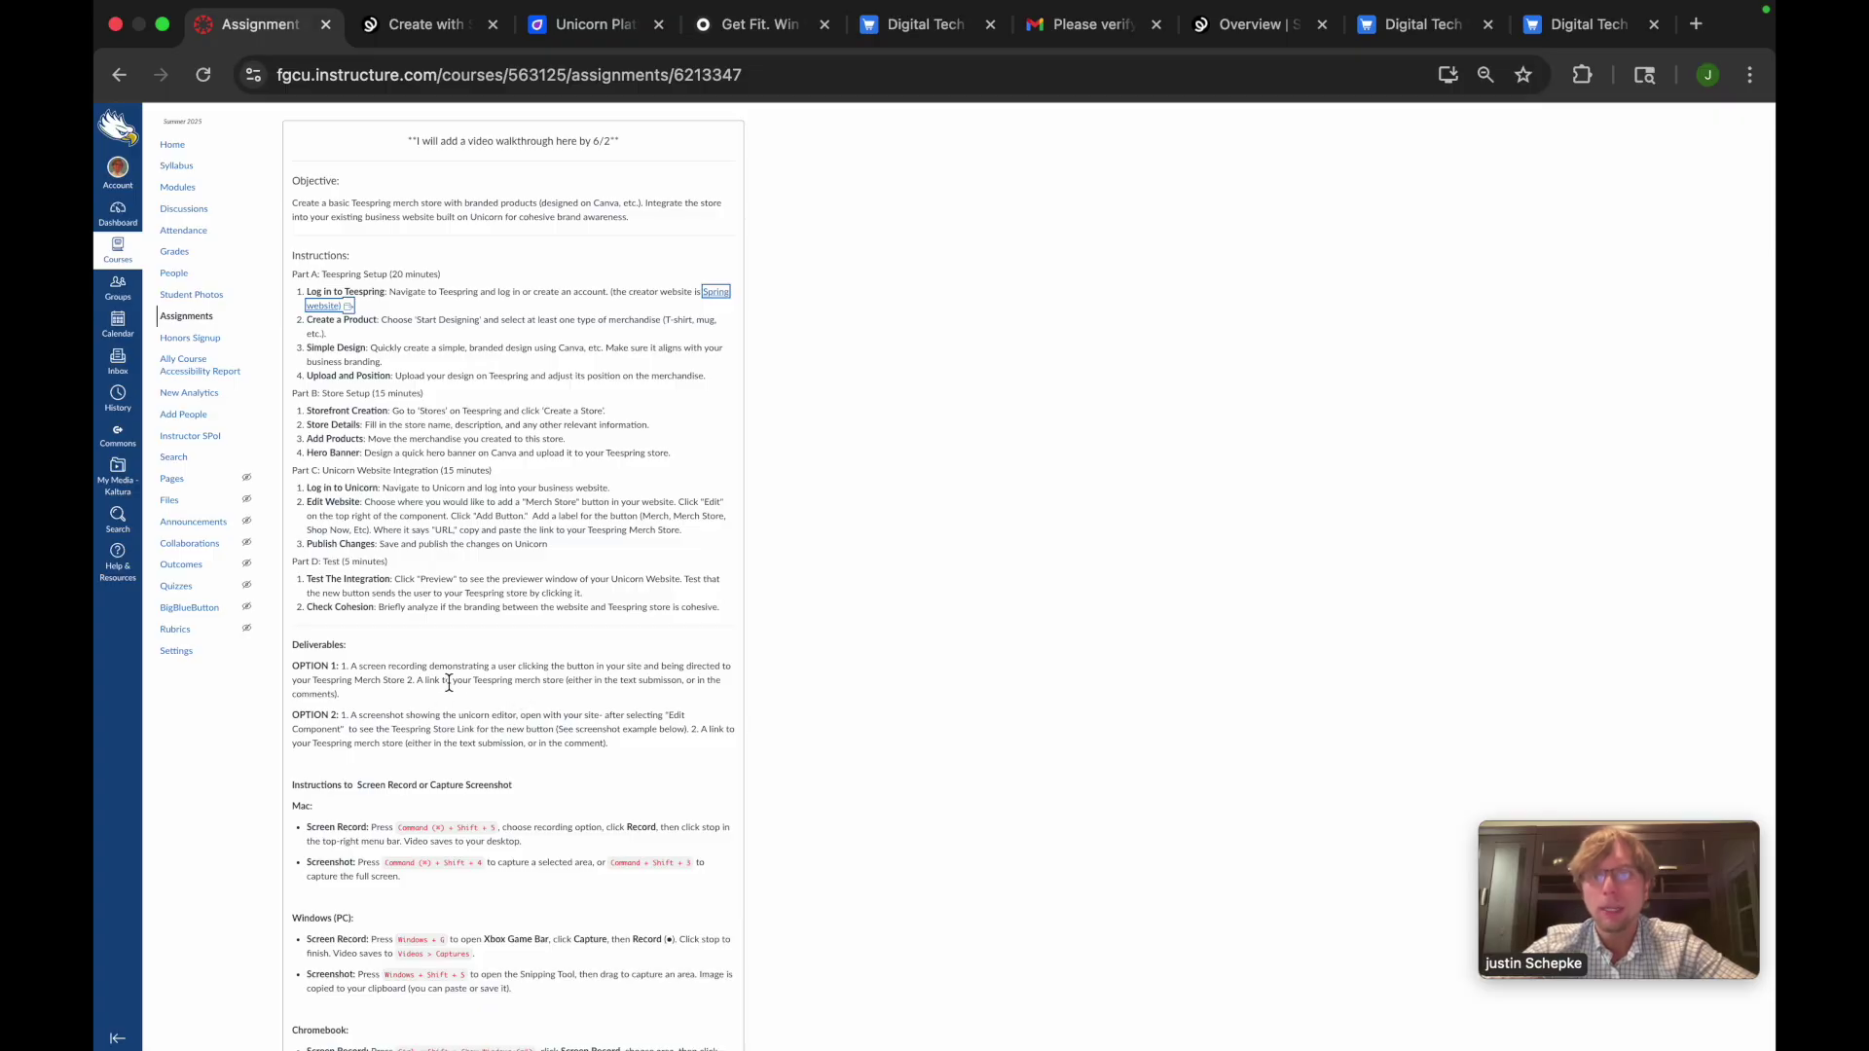
pyautogui.scroll(-5, 410, 822)
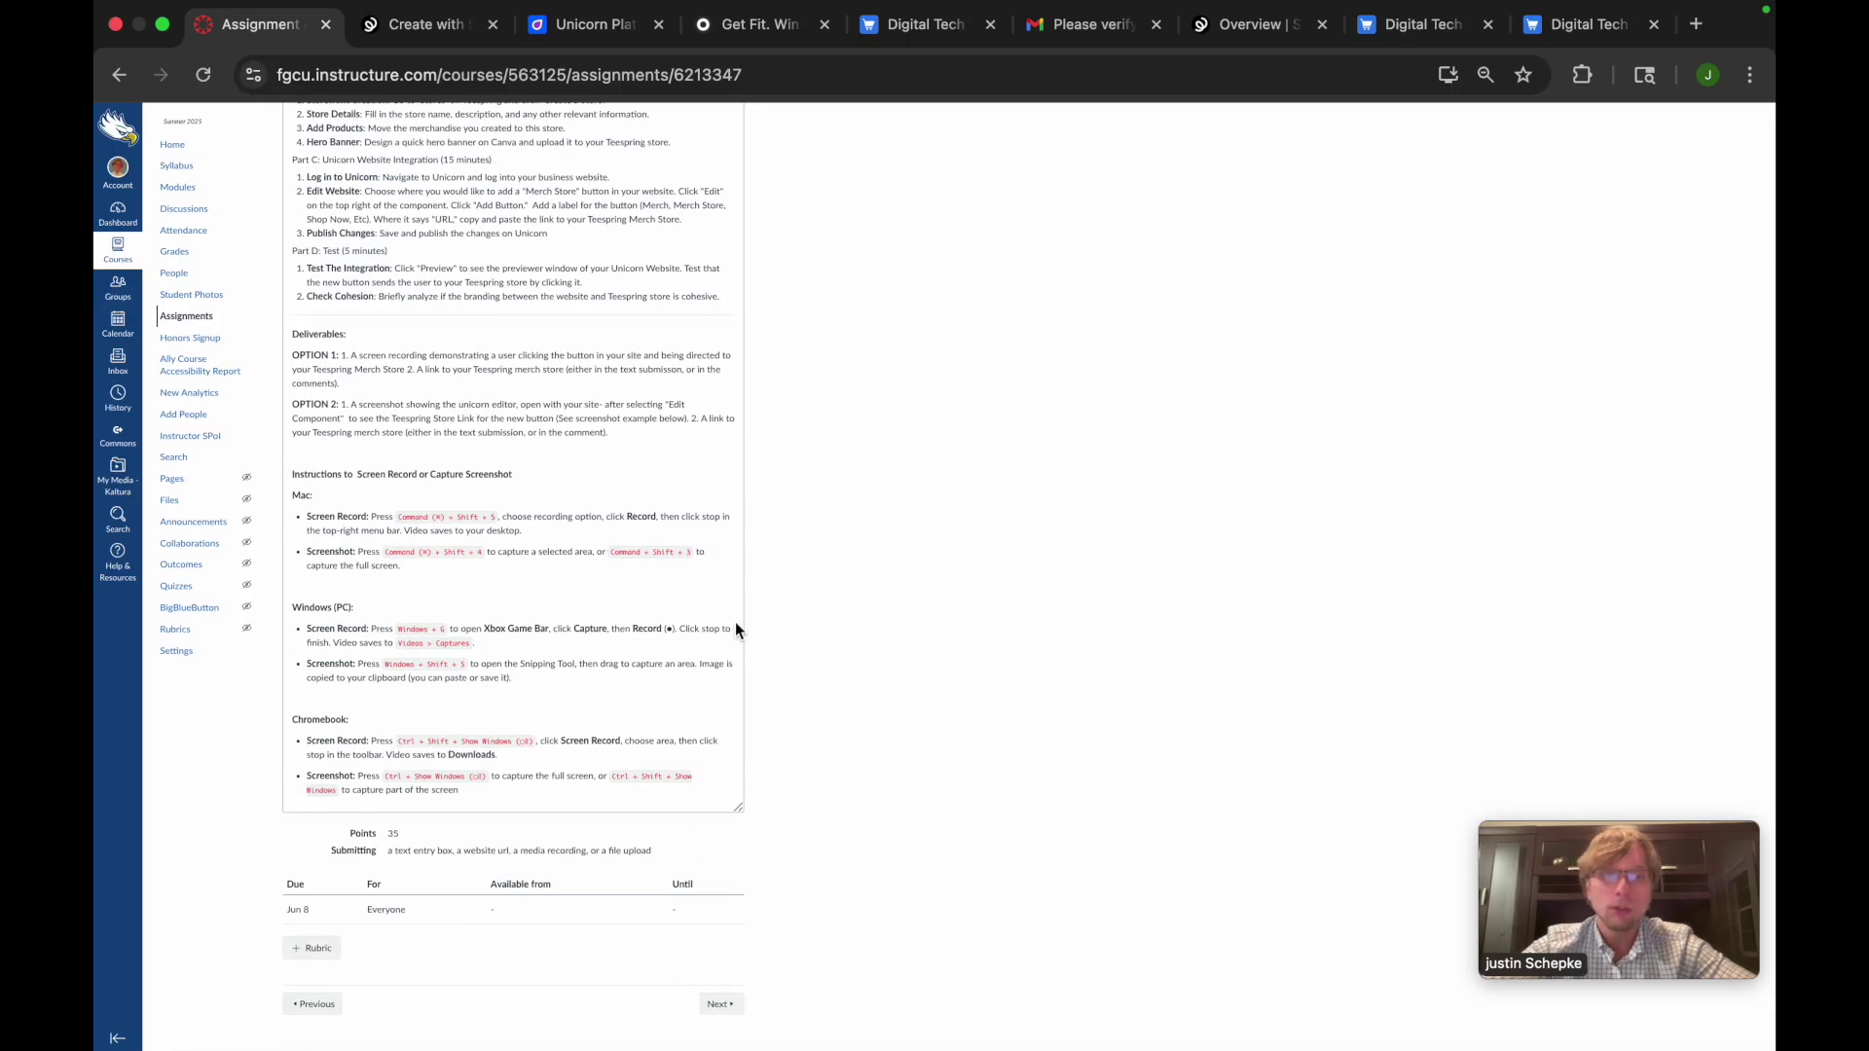
pyautogui.scroll(5, 793, 599)
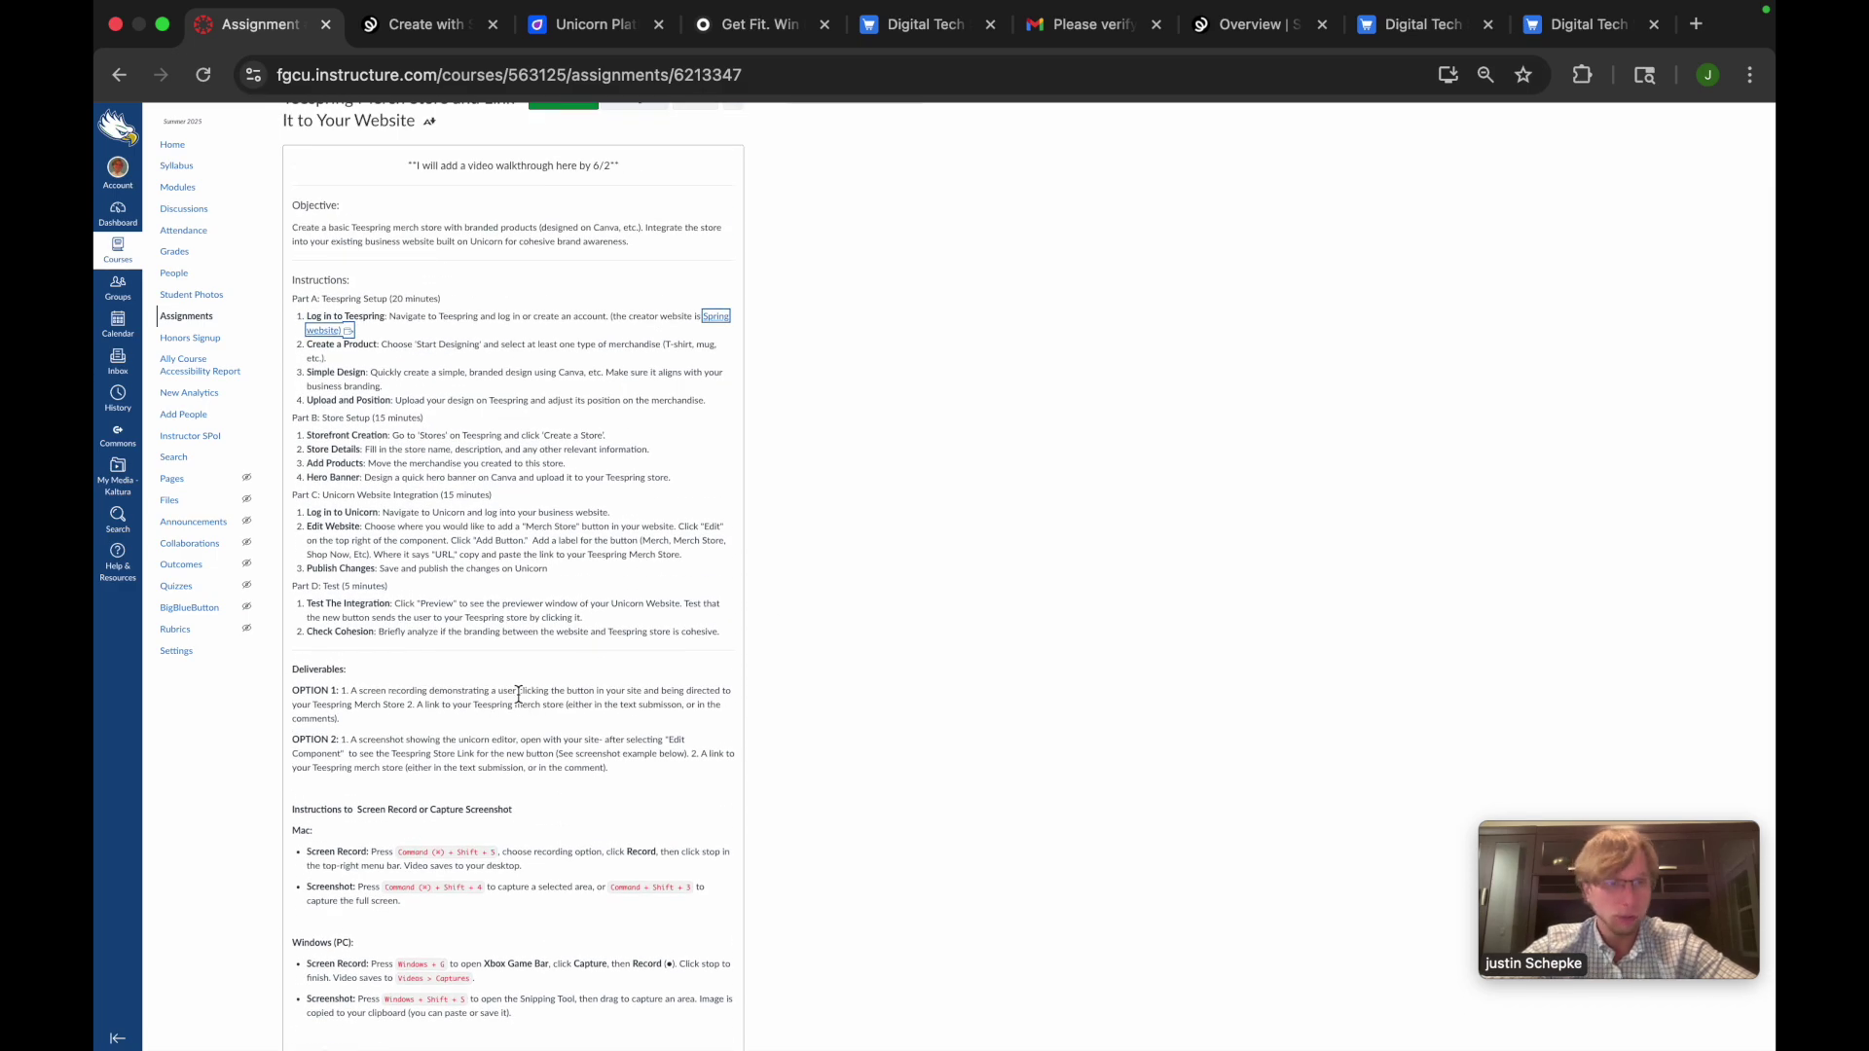
pyautogui.scroll(-5, 551, 801)
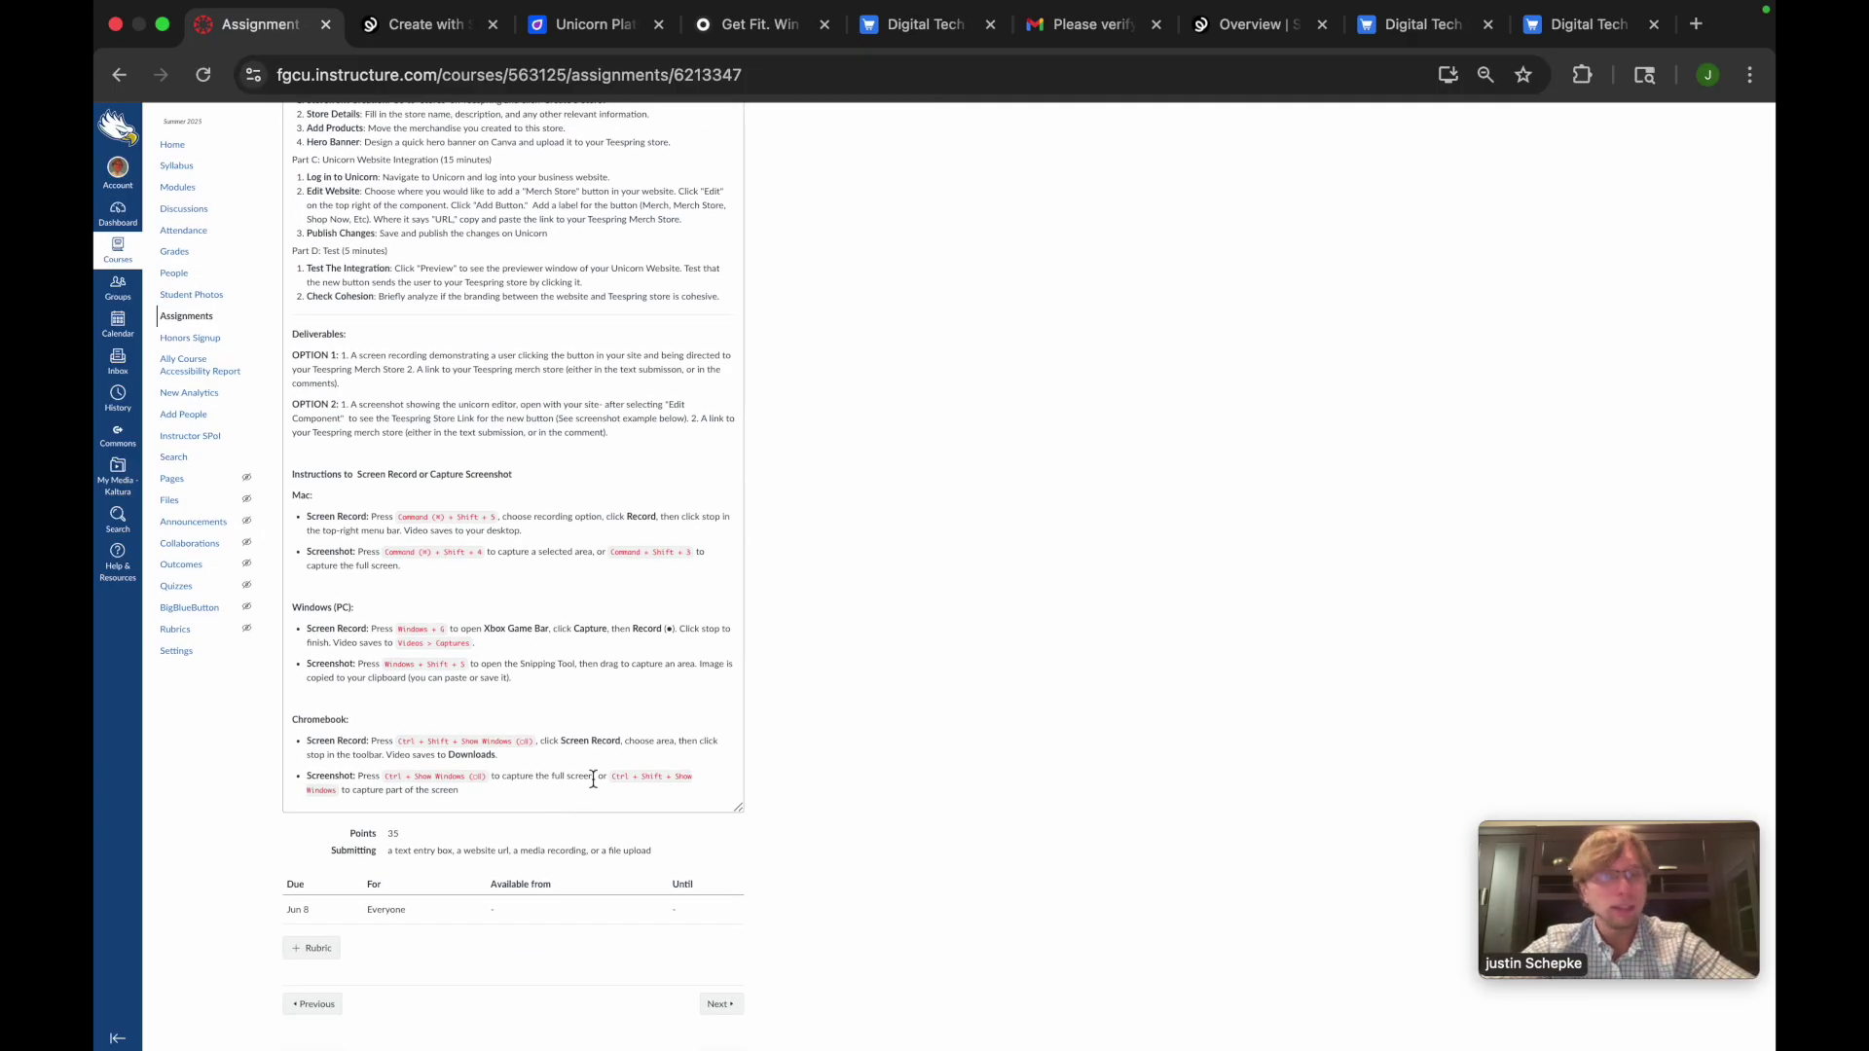
pyautogui.scroll(2, 593, 779)
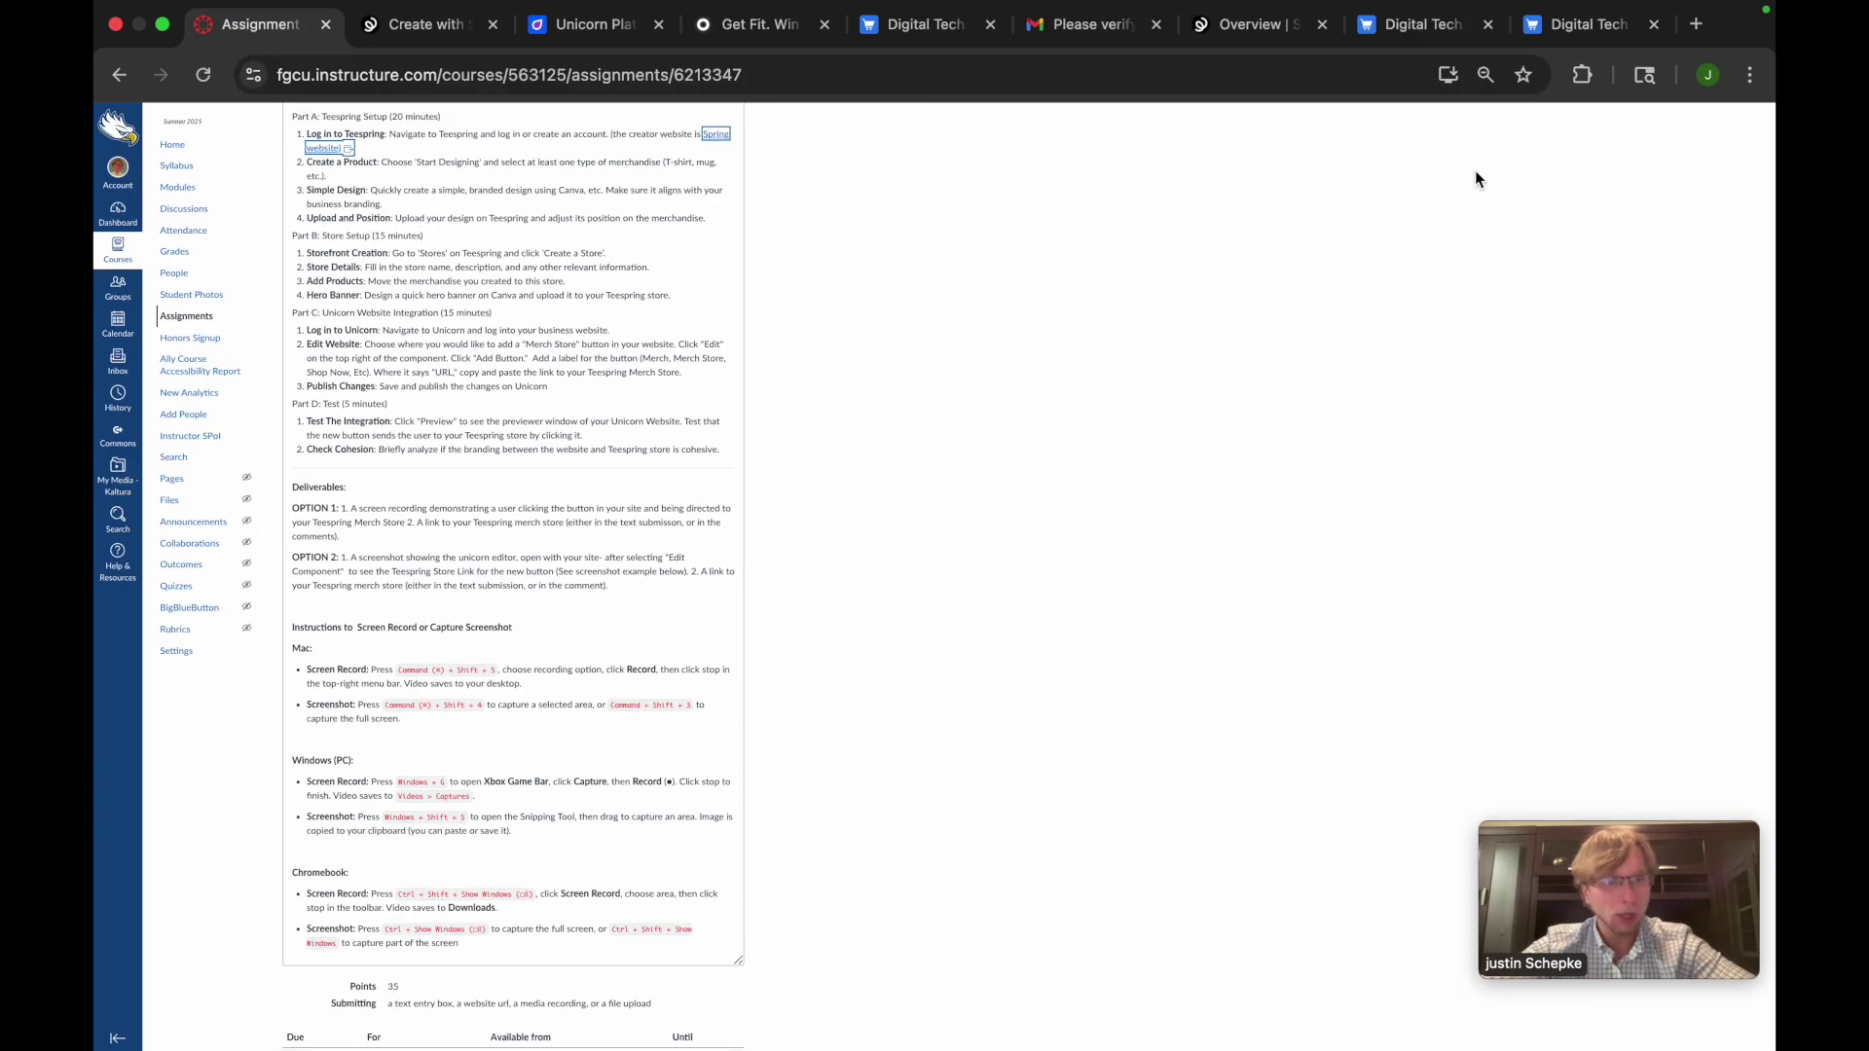
pyautogui.click(1424, 39)
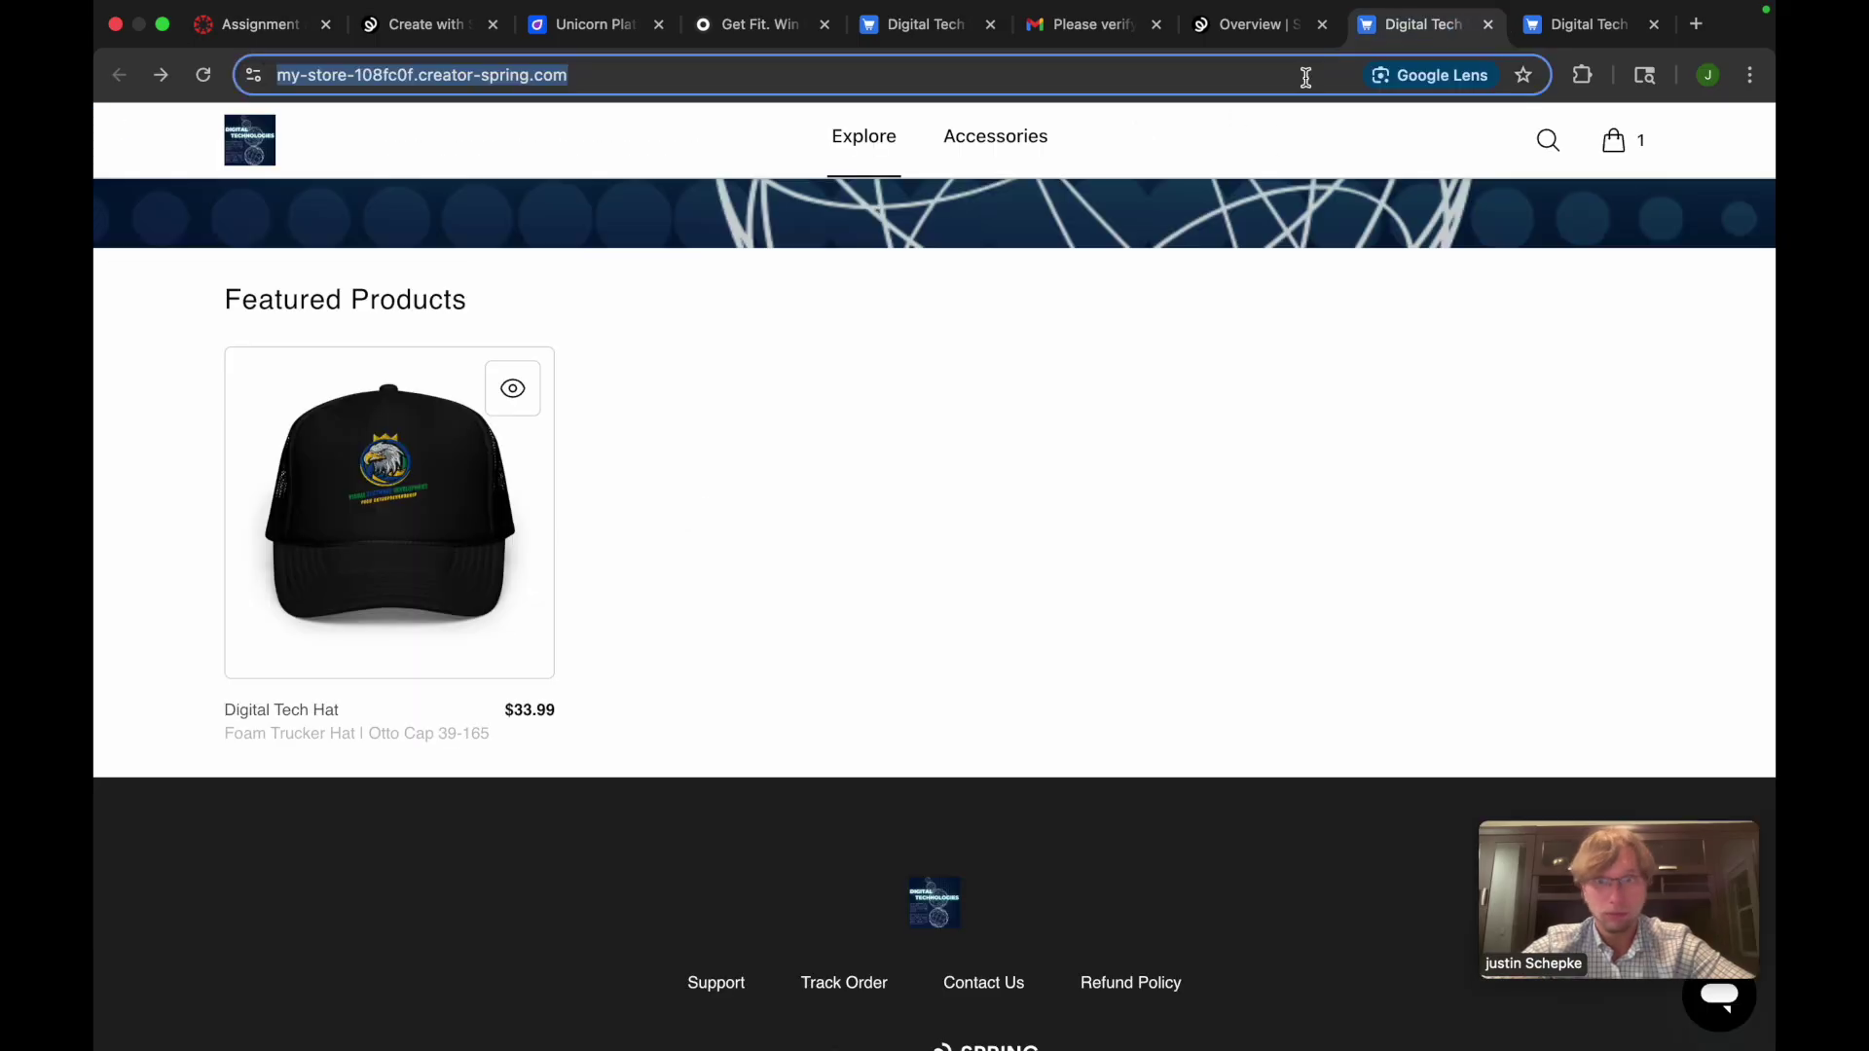
# Look over the Digital Technologies banner and Featured Products, then switch back to the Canvas assignment
pyautogui.scroll(5, 797, 443)
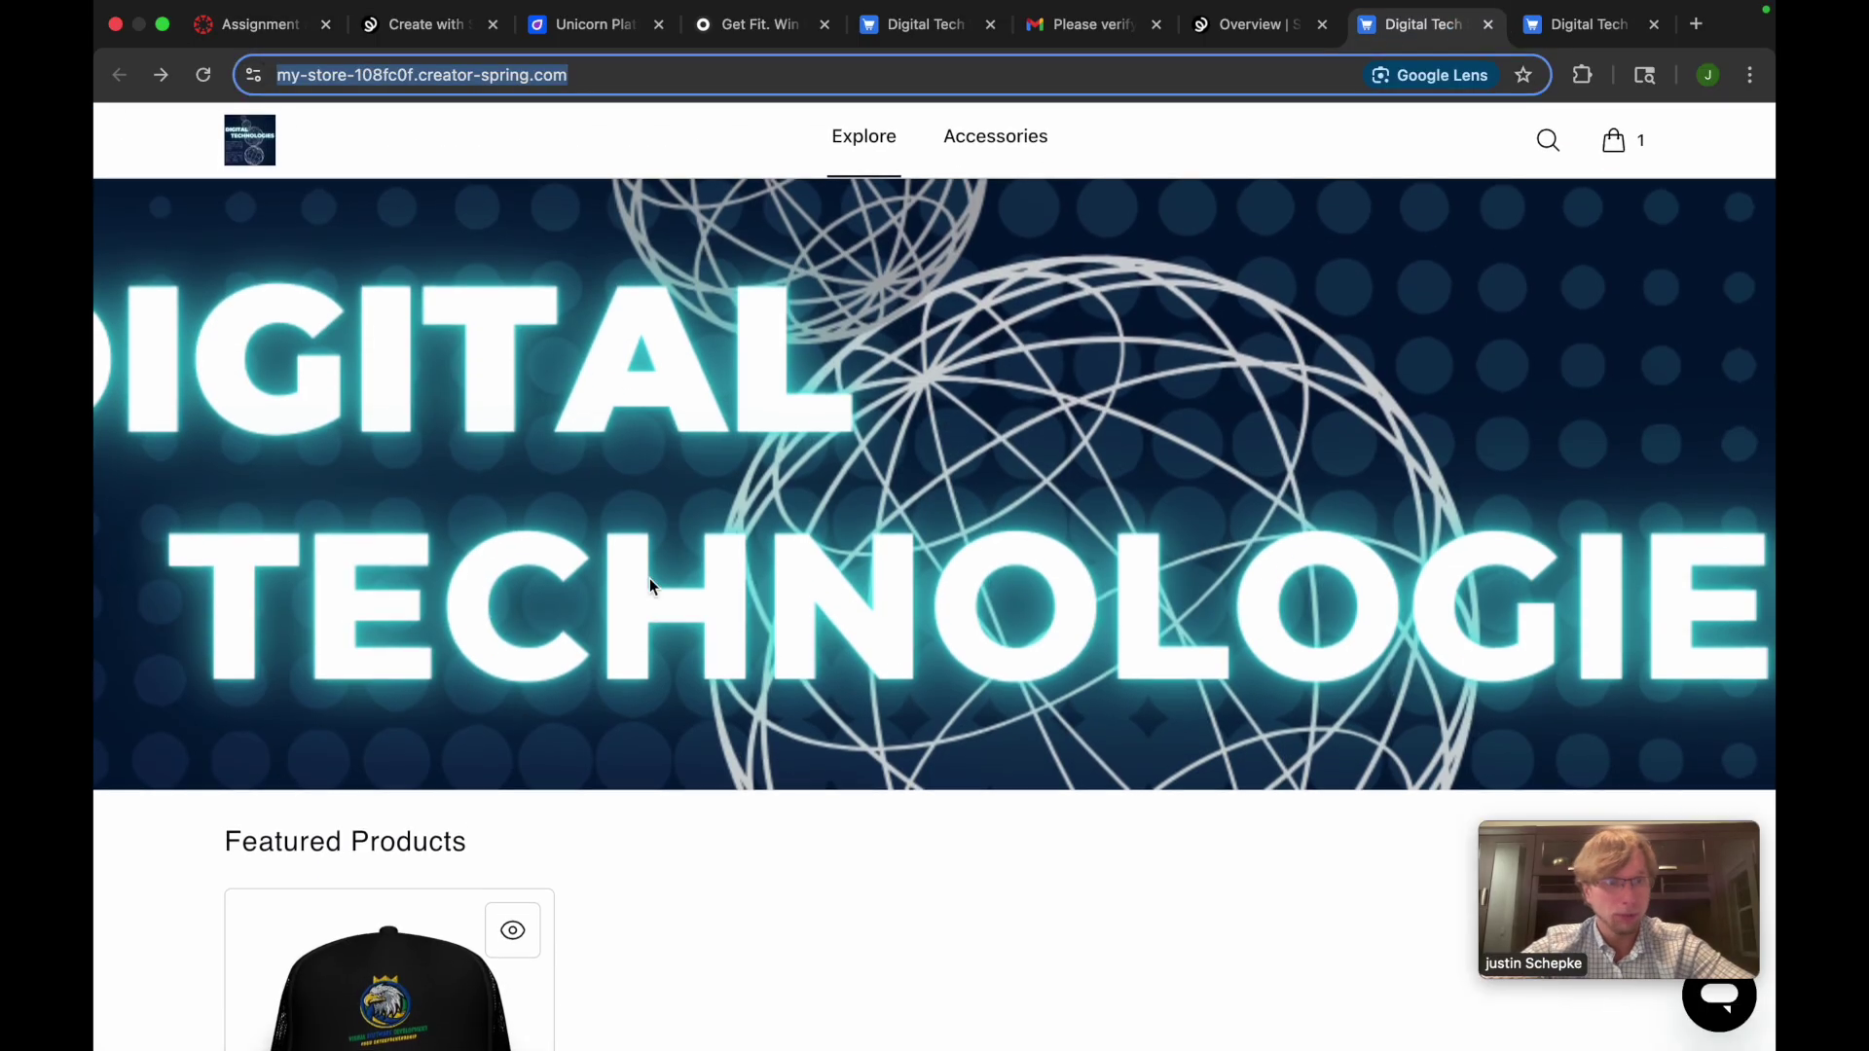
pyautogui.scroll(-6, 681, 662)
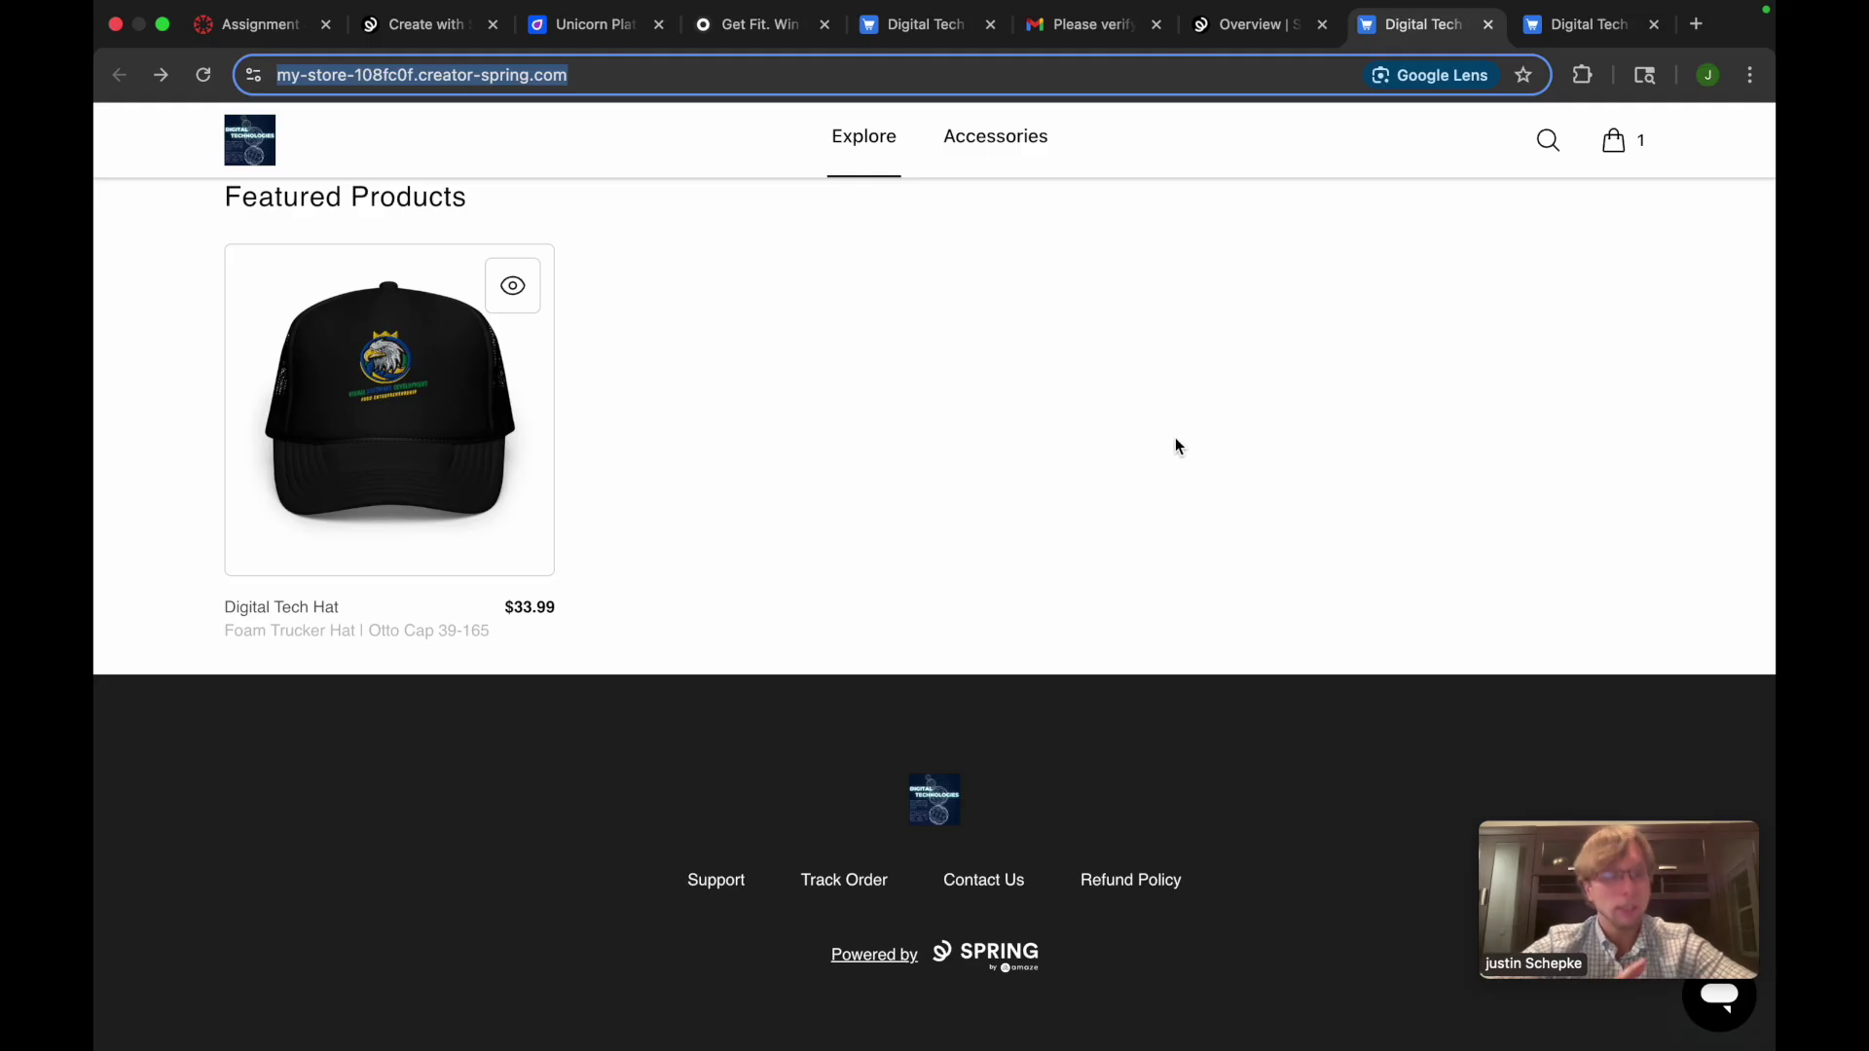
pyautogui.click(266, 35)
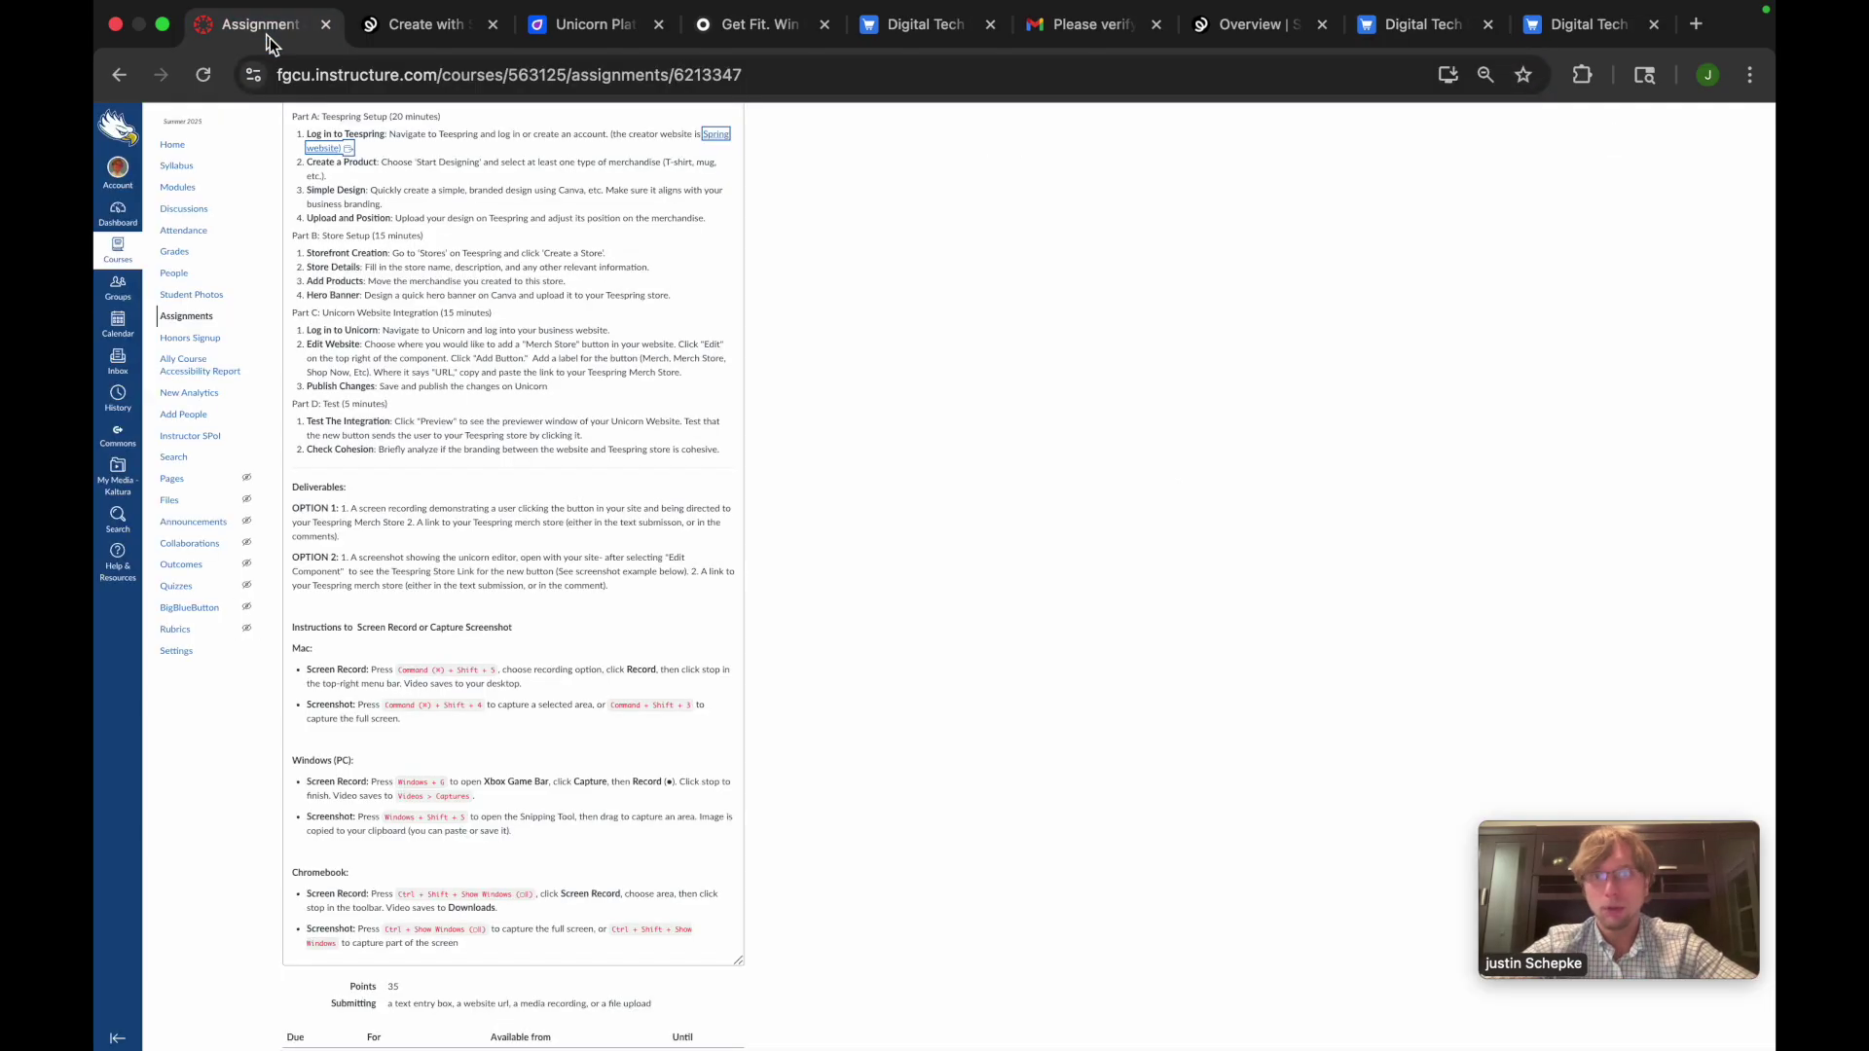
# Preview the Canvas assignment in Student View
pyautogui.scroll(3, 564, 780)
pyautogui.scroll(-5, 564, 783)
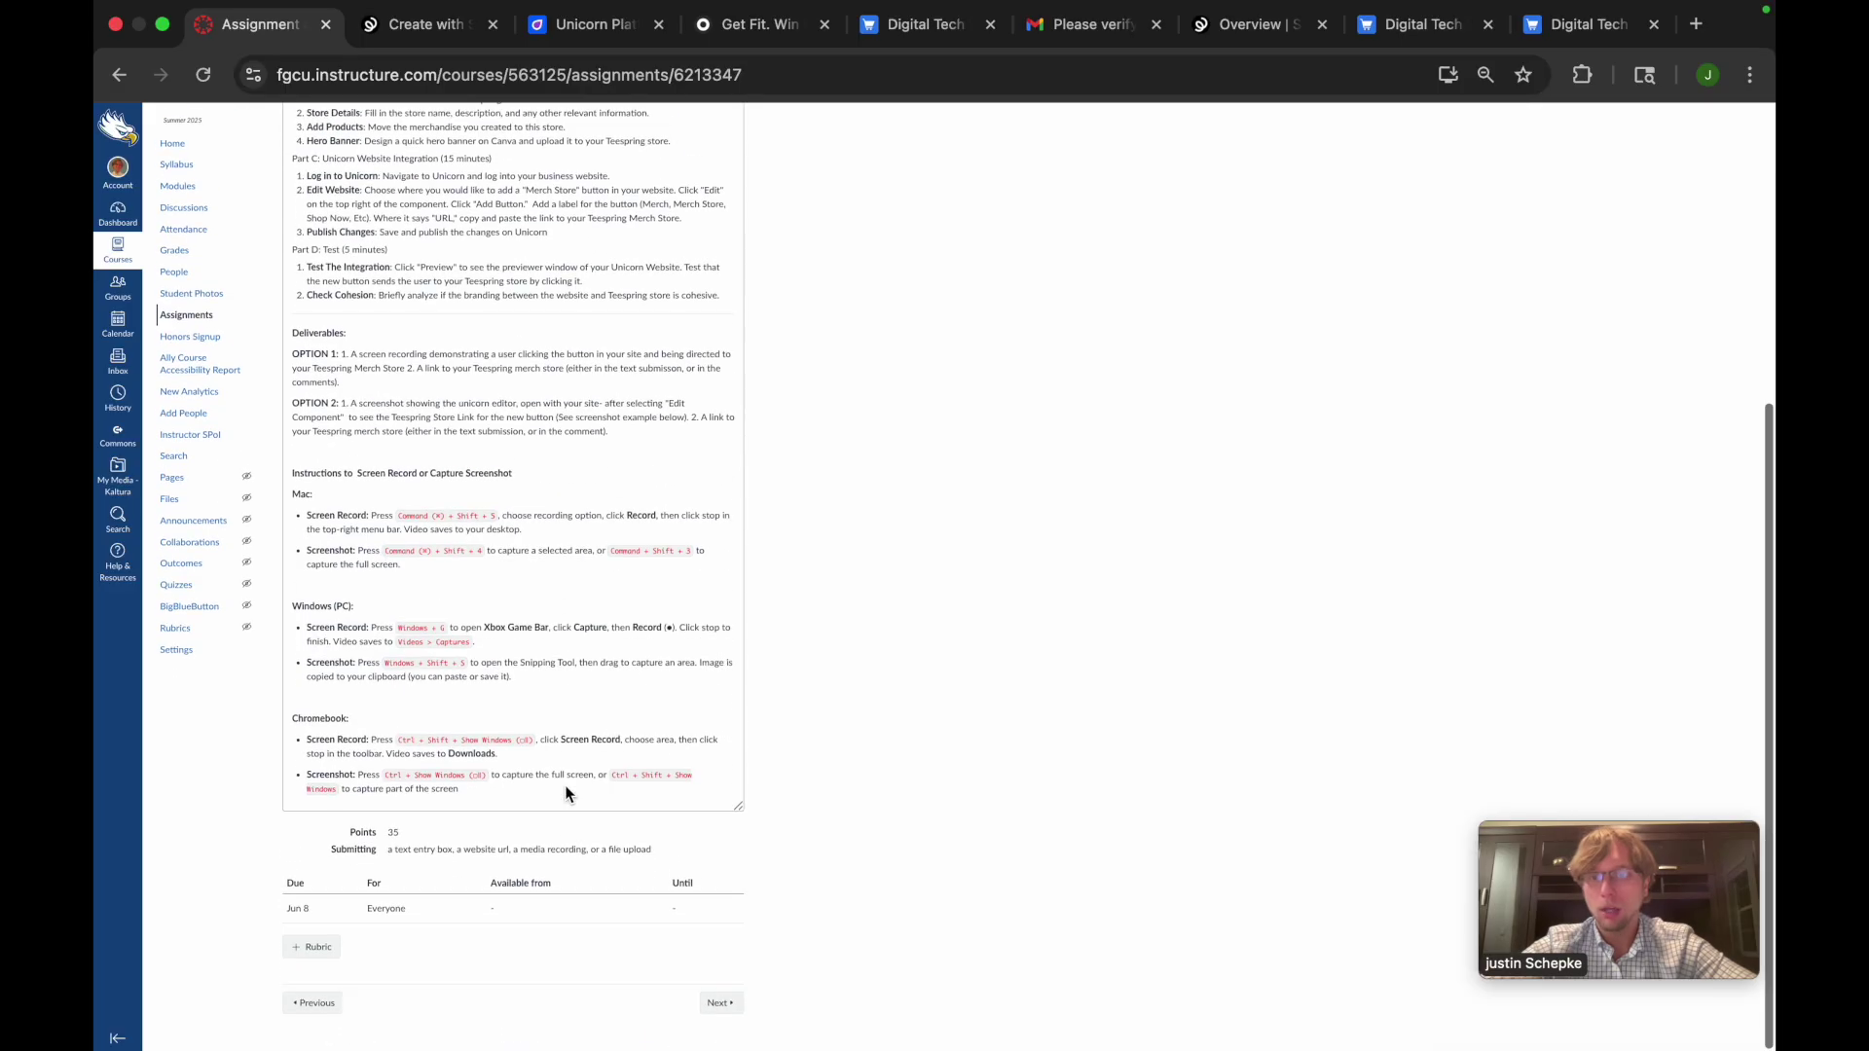
pyautogui.scroll(5, 570, 794)
pyautogui.click(770, 125)
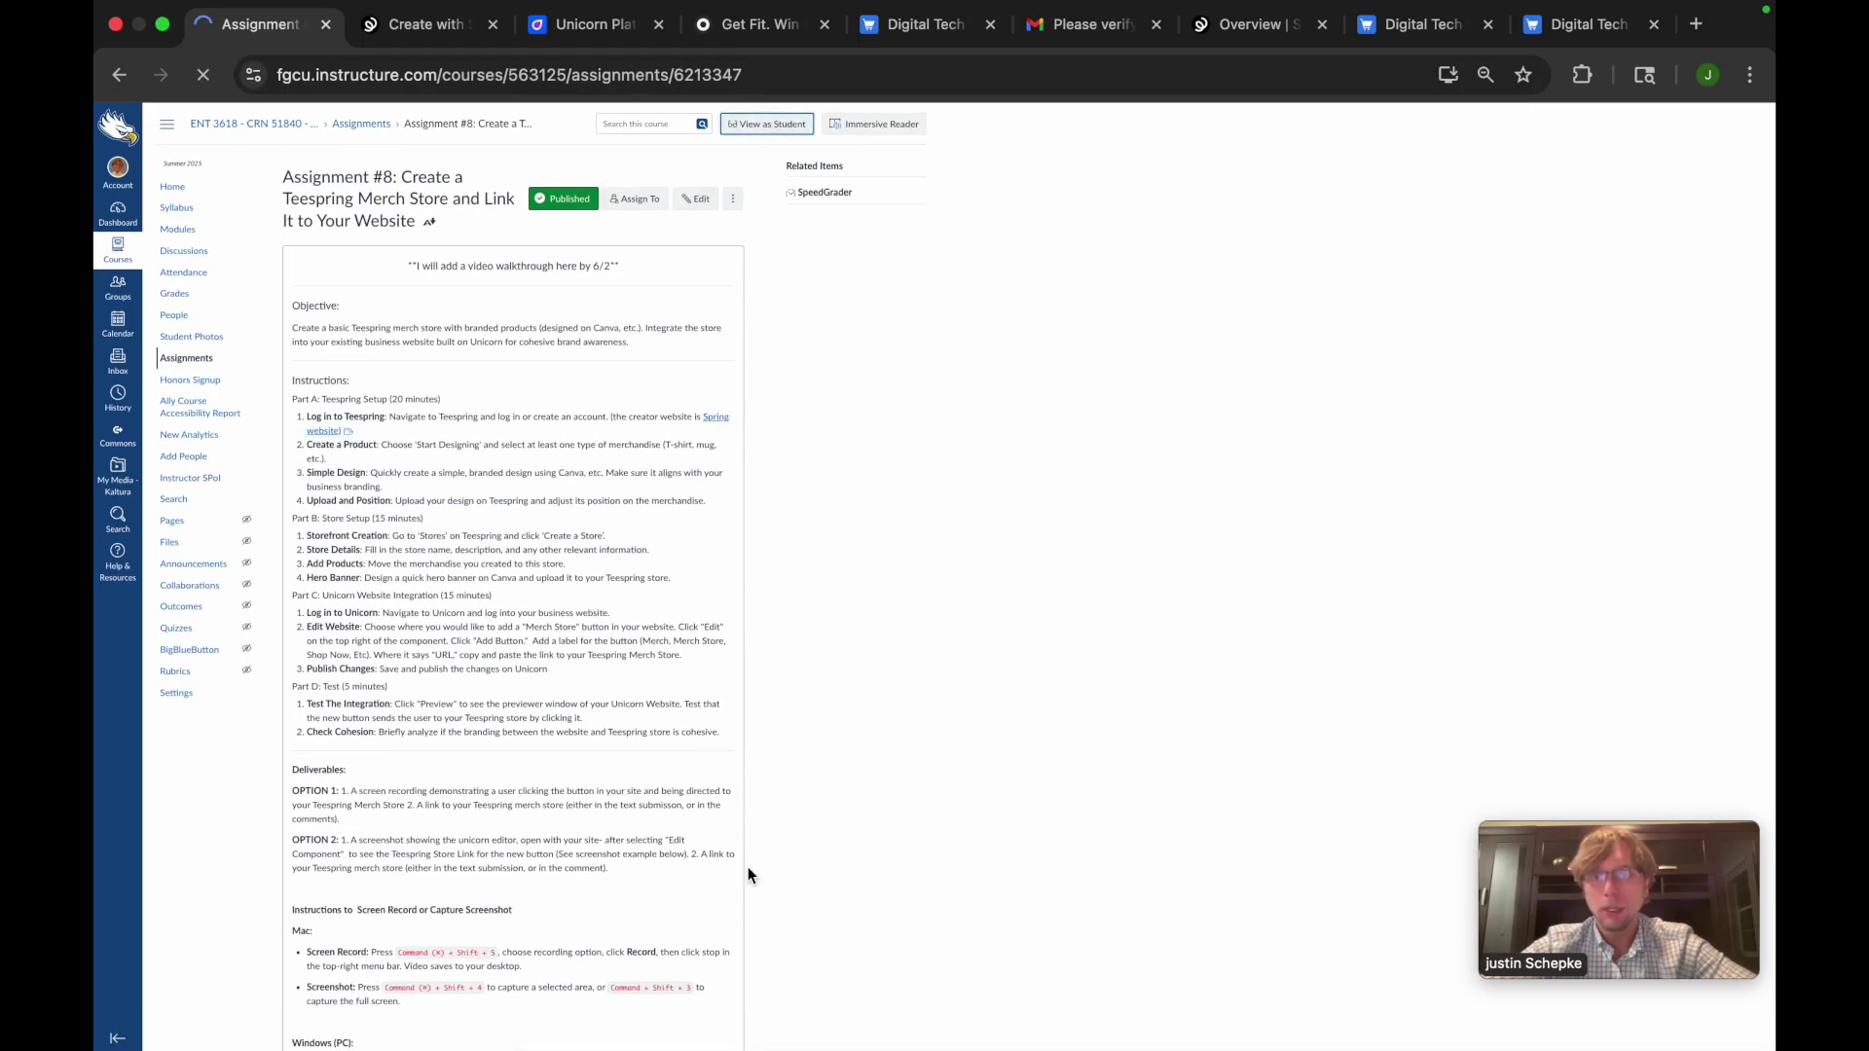
# Start a submission, focus the Comments box, then cancel the submission form
pyautogui.scroll(-10, 769, 891)
pyautogui.scroll(10, 701, 876)
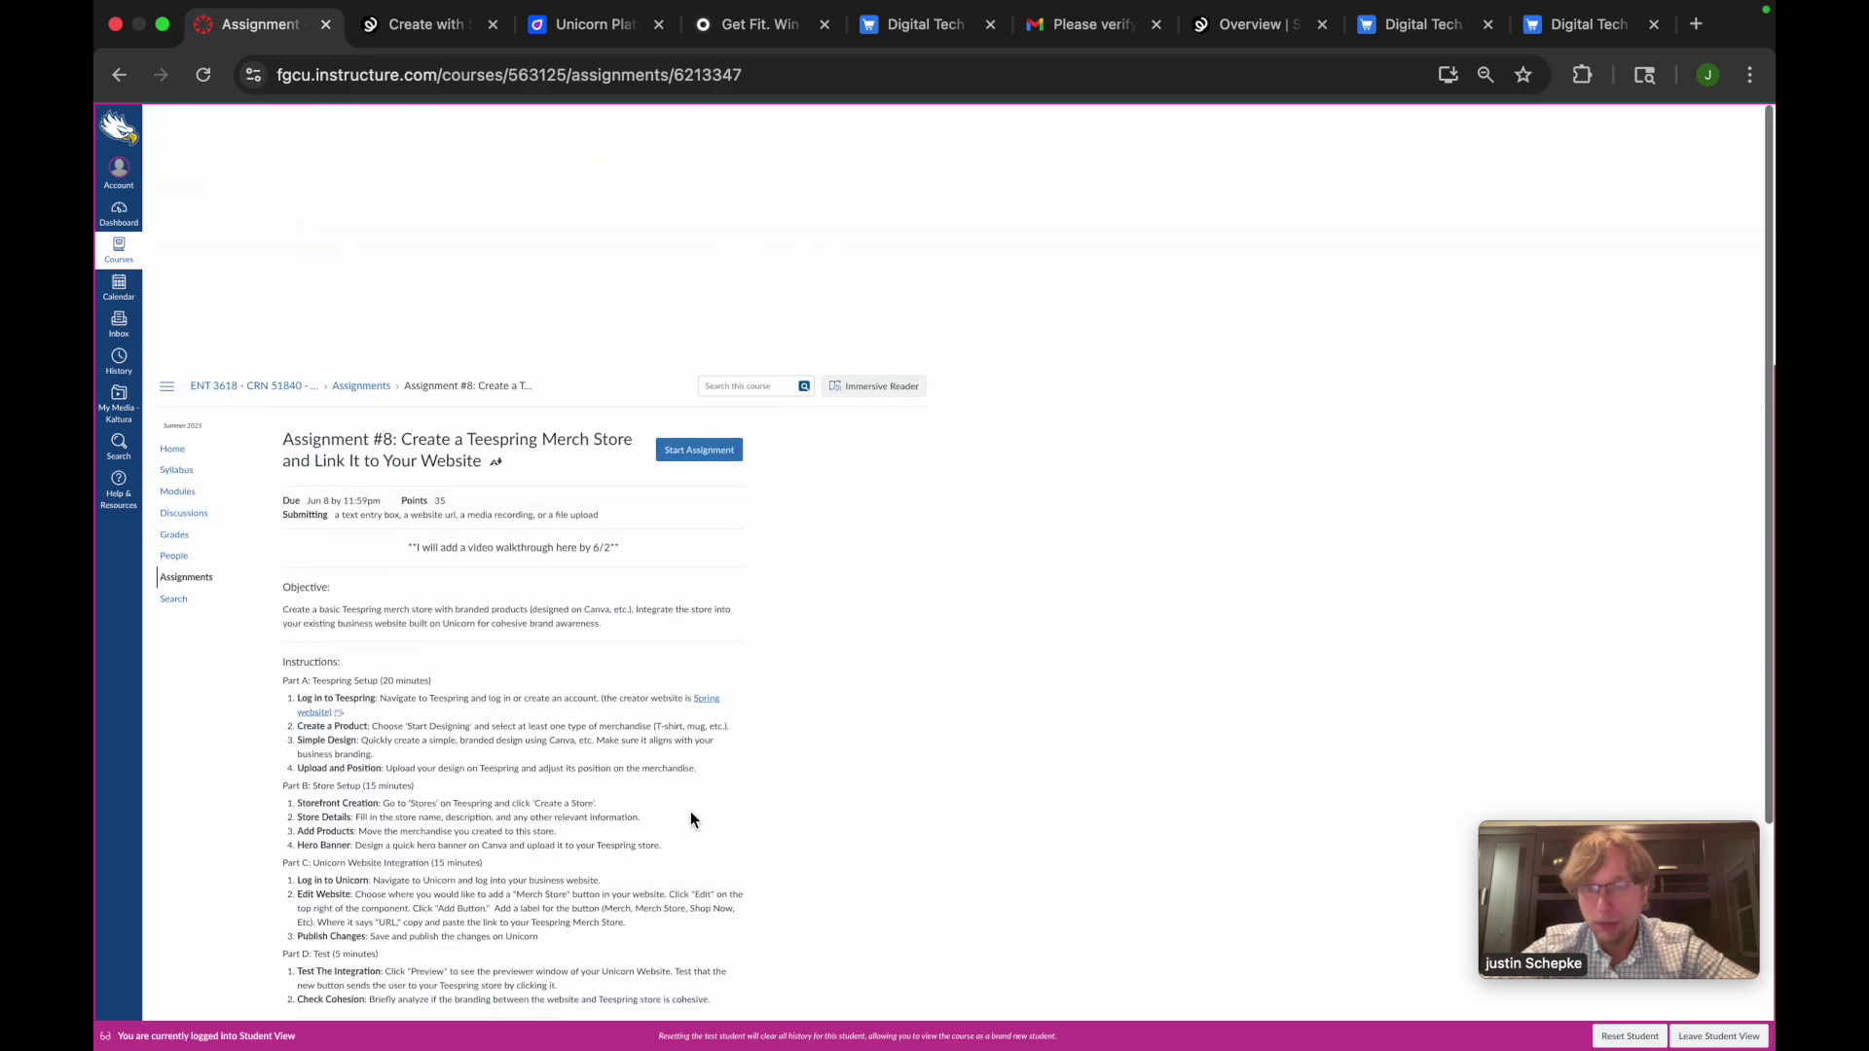
pyautogui.click(707, 193)
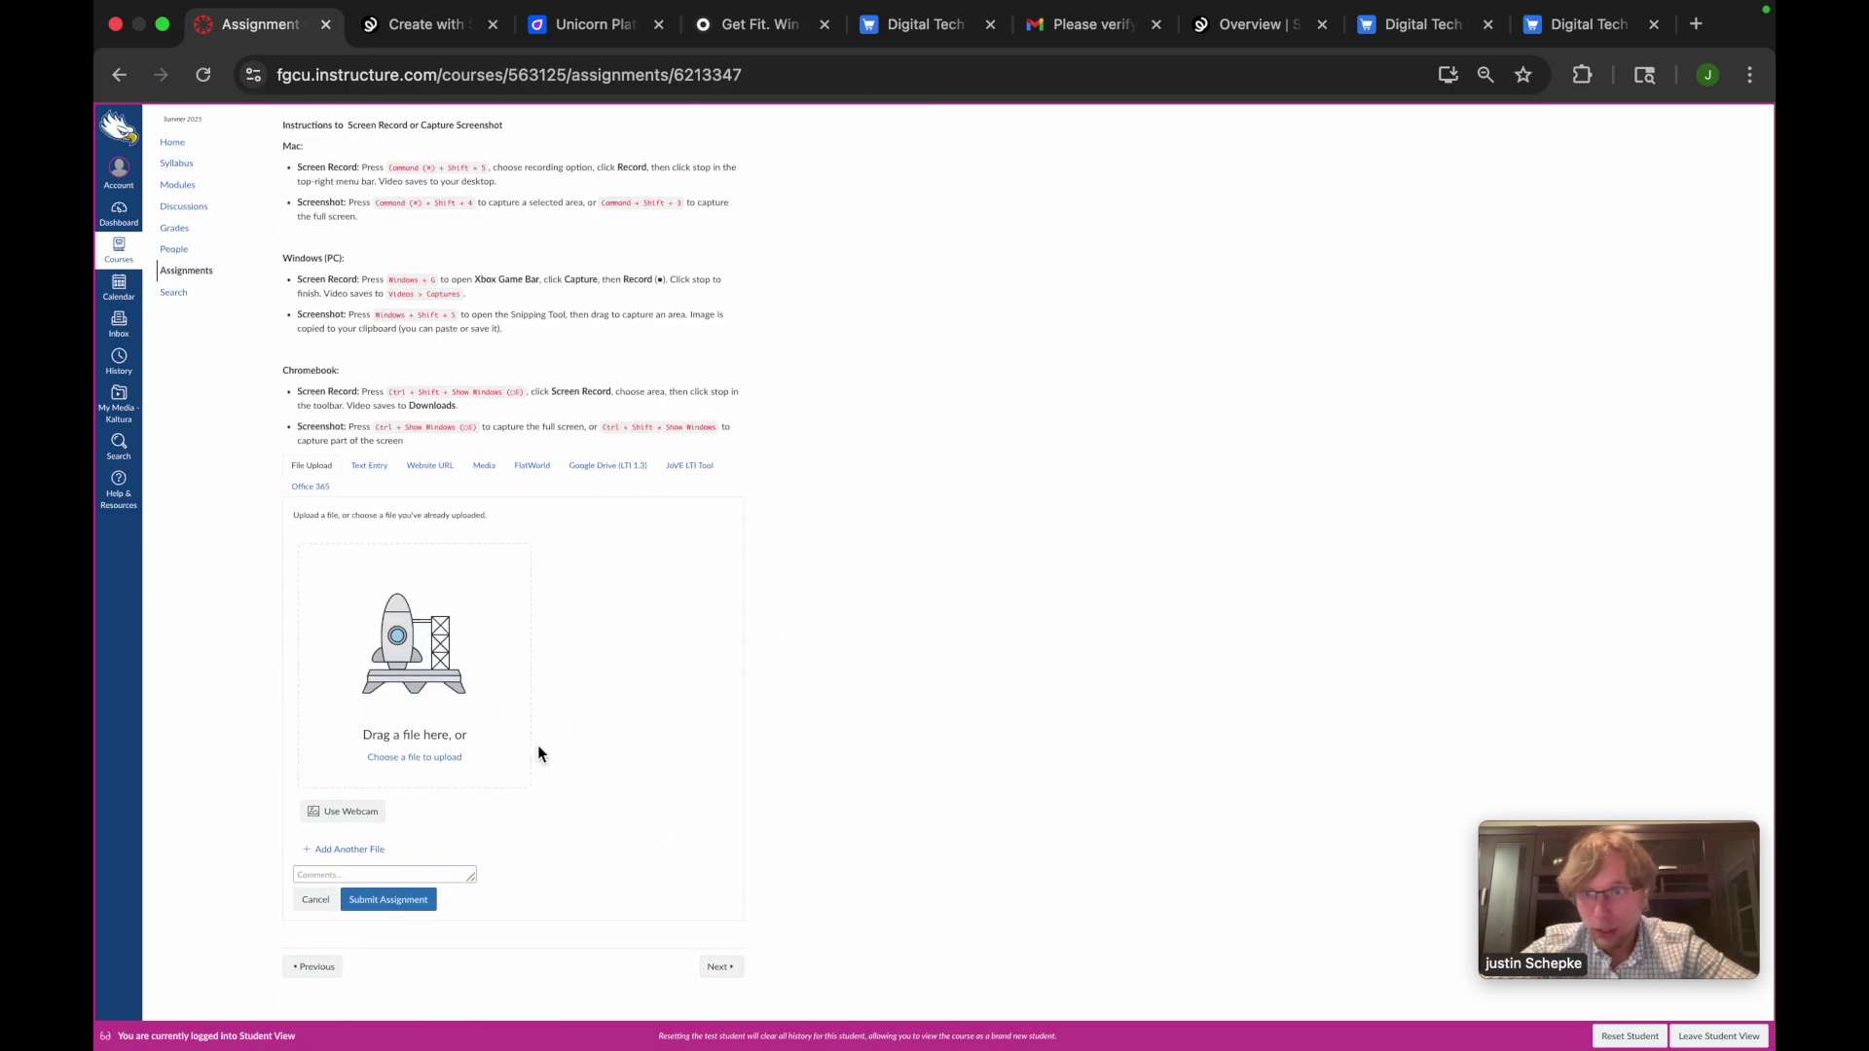
pyautogui.click(367, 874)
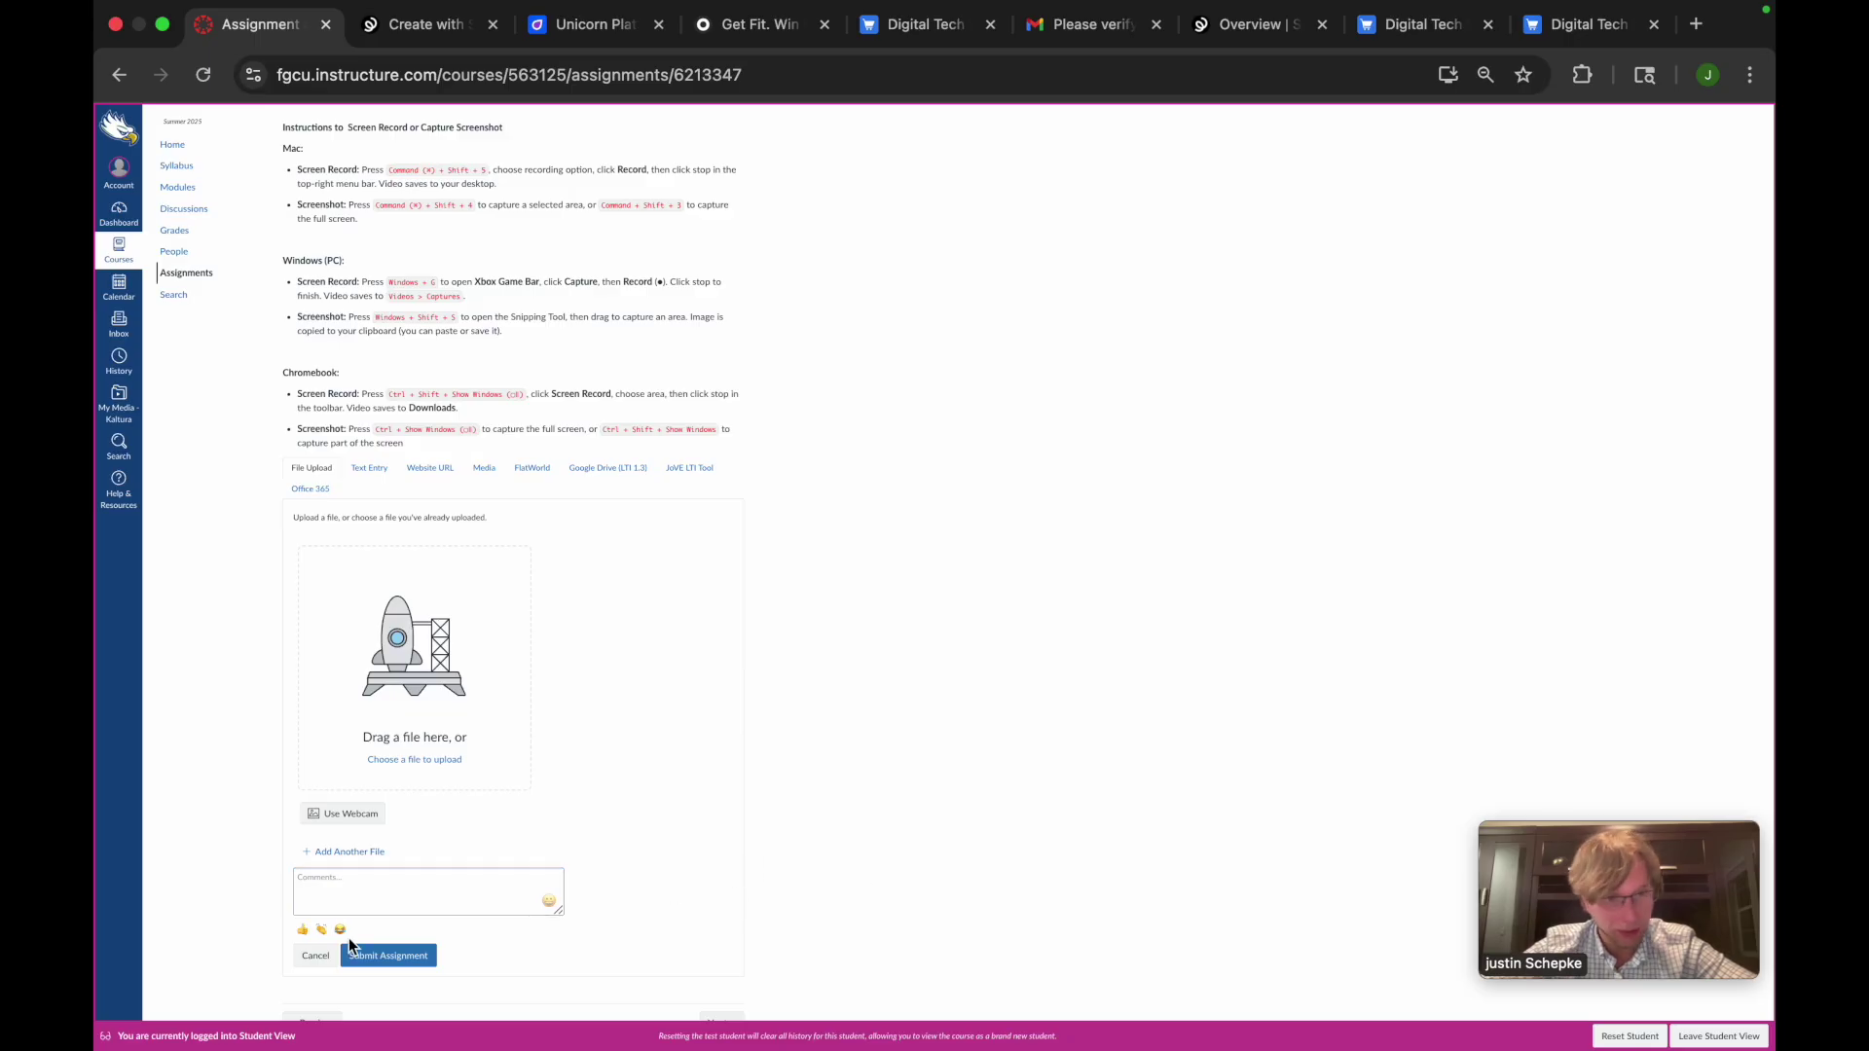
pyautogui.click(314, 956)
# Return to the Spring Digital Tech Store showing the Digital Tech Hat
pyautogui.scroll(10, 715, 780)
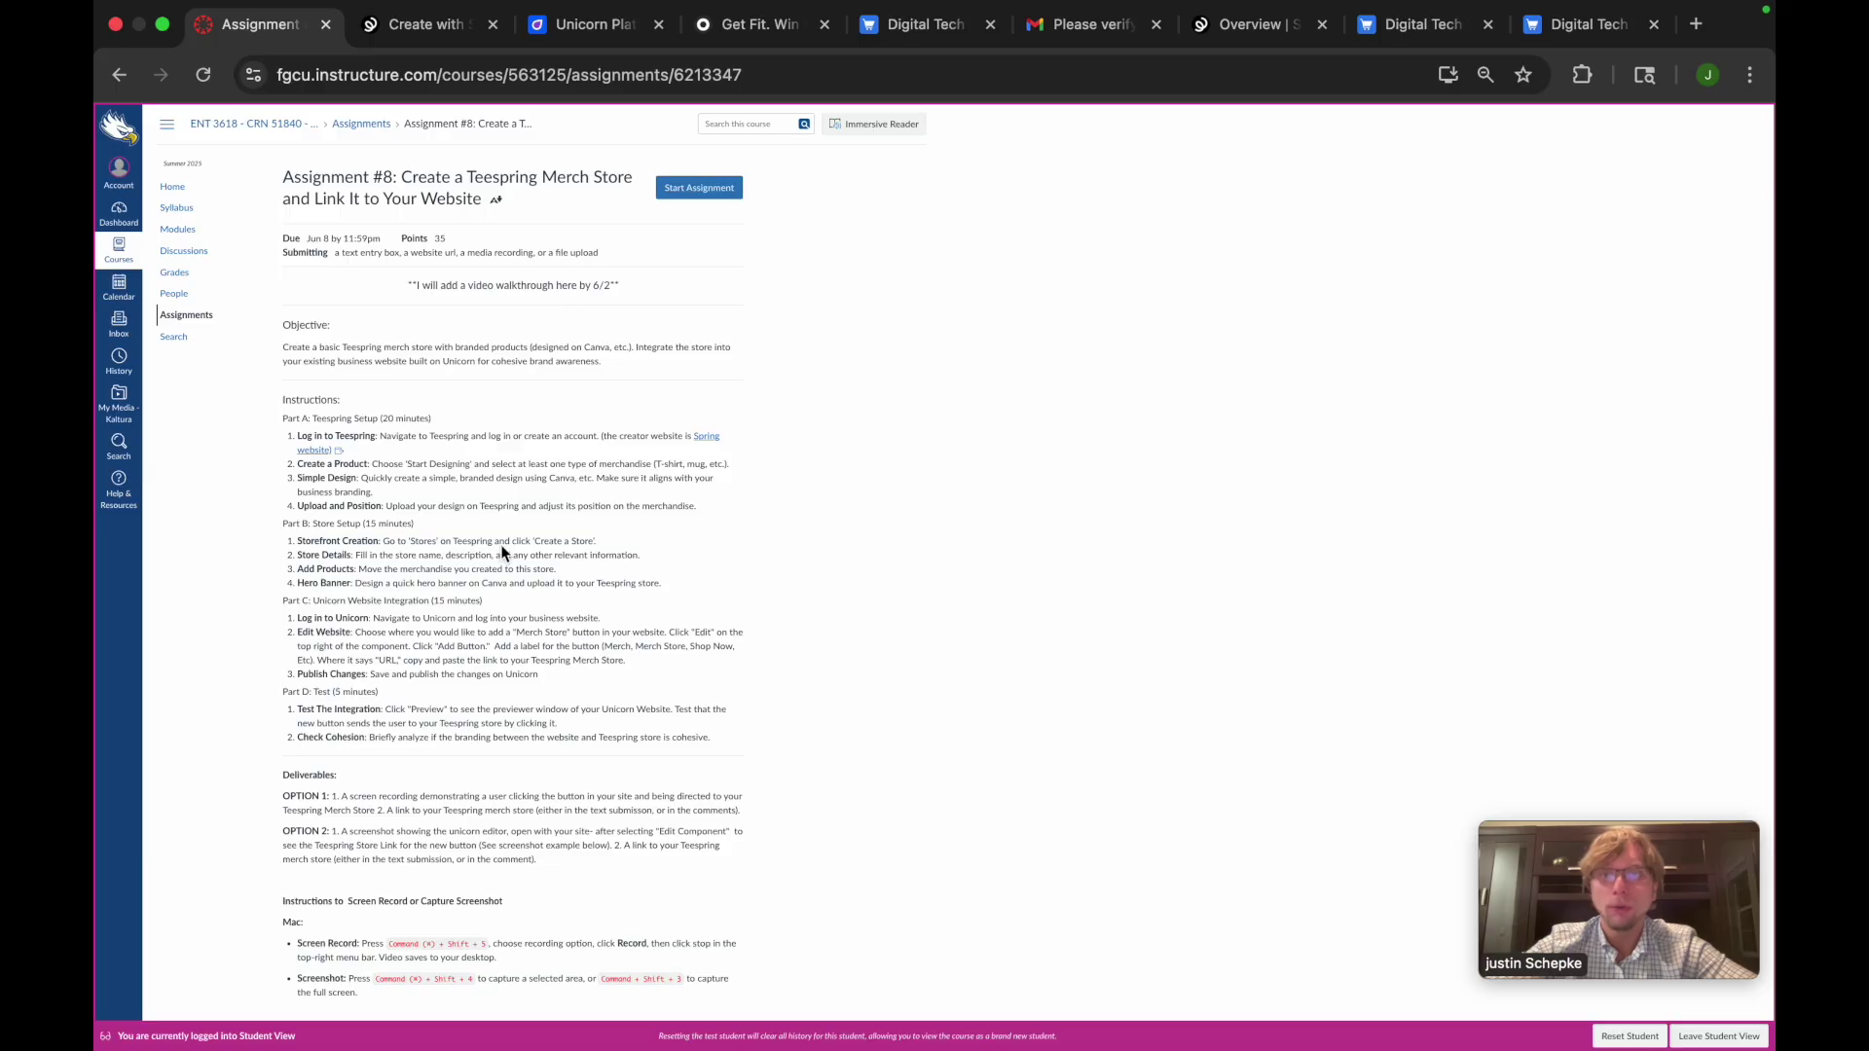
pyautogui.scroll(-3, 499, 526)
pyautogui.scroll(-2, 425, 955)
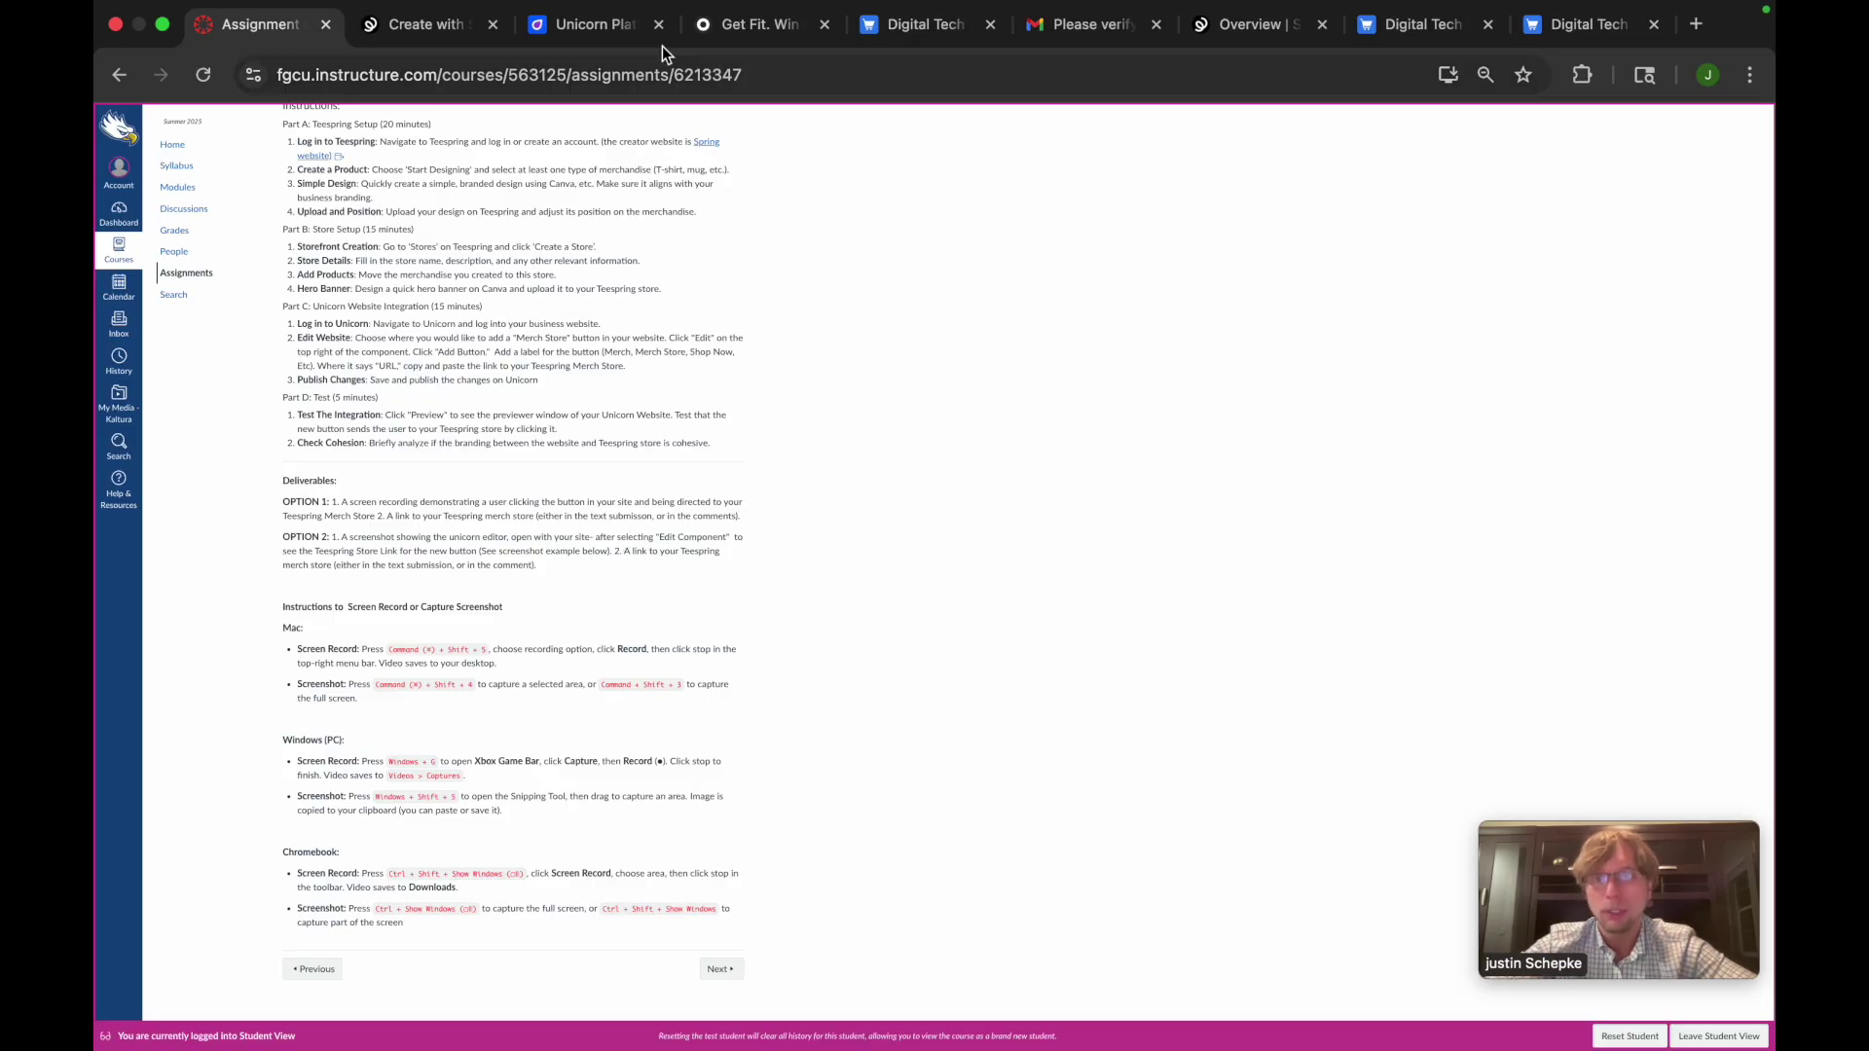
pyautogui.click(930, 29)
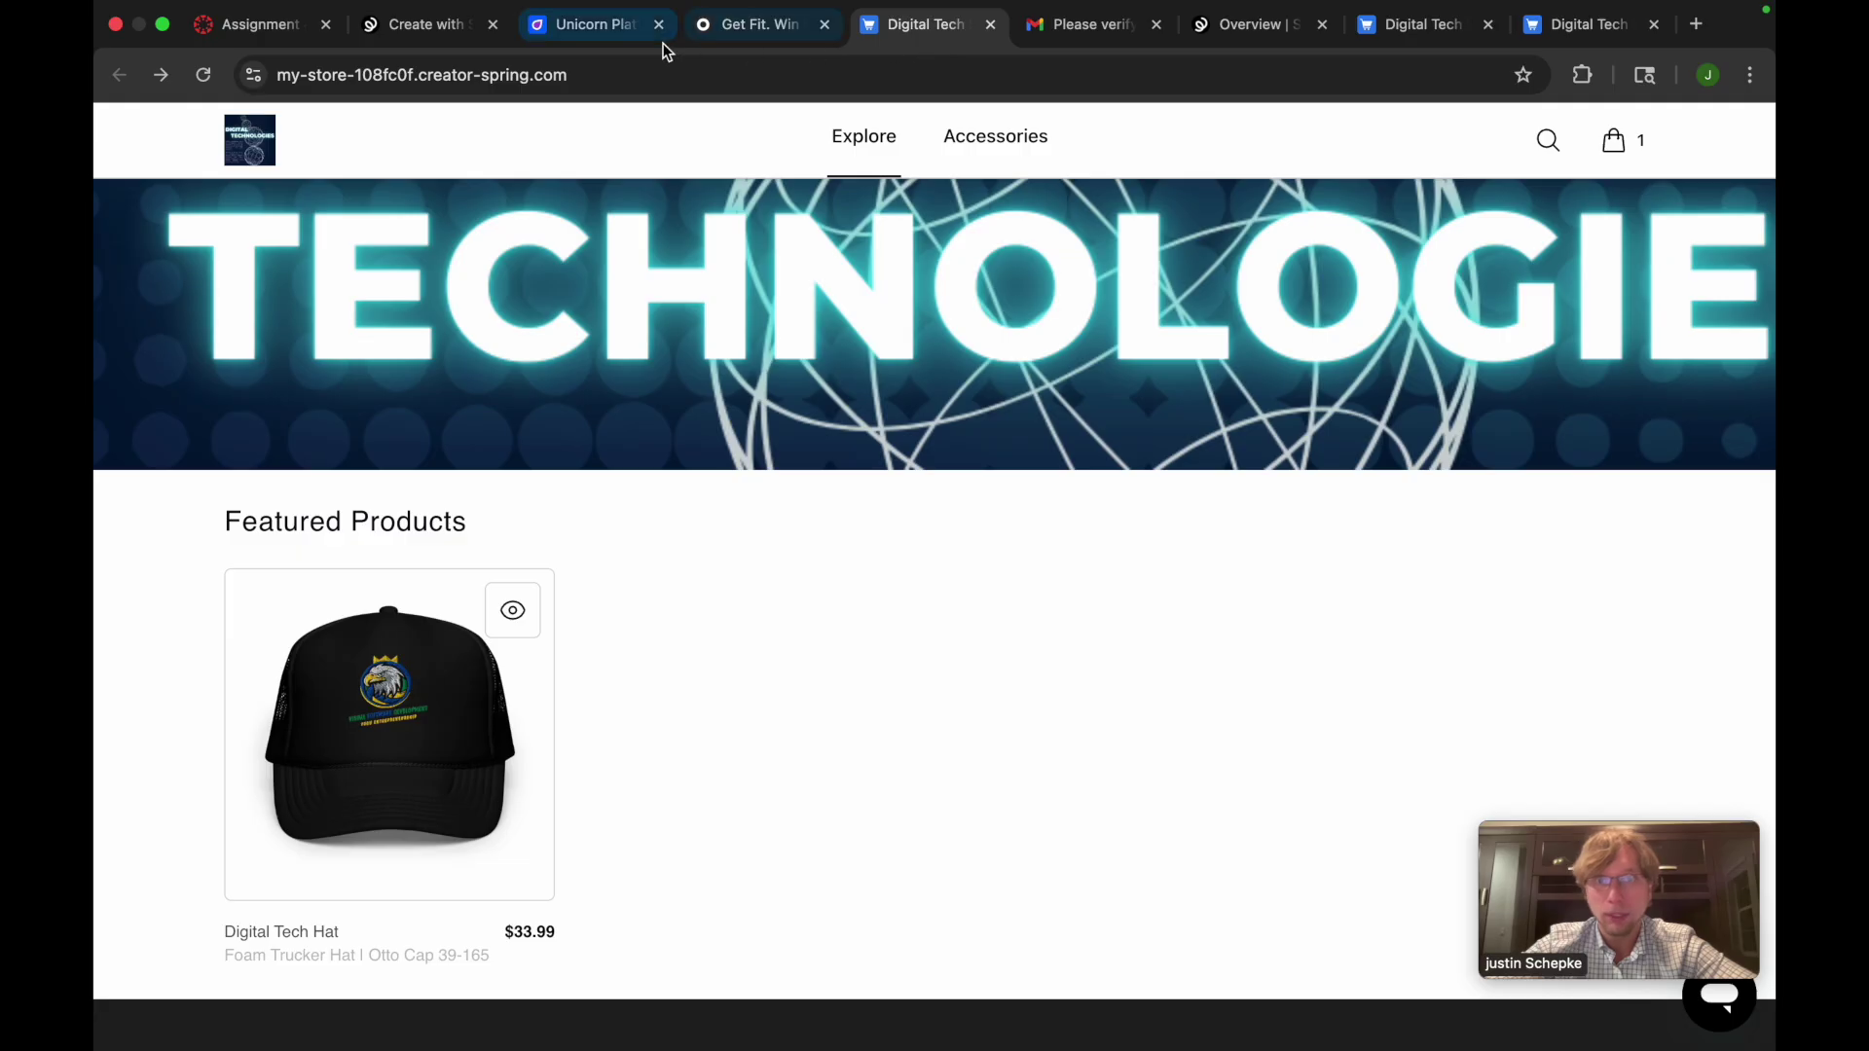
# Inspect the FitBet Merch Store button's store link and new-tab setting, then return to Assignment #8
pyautogui.click(1068, 28)
pyautogui.click(589, 26)
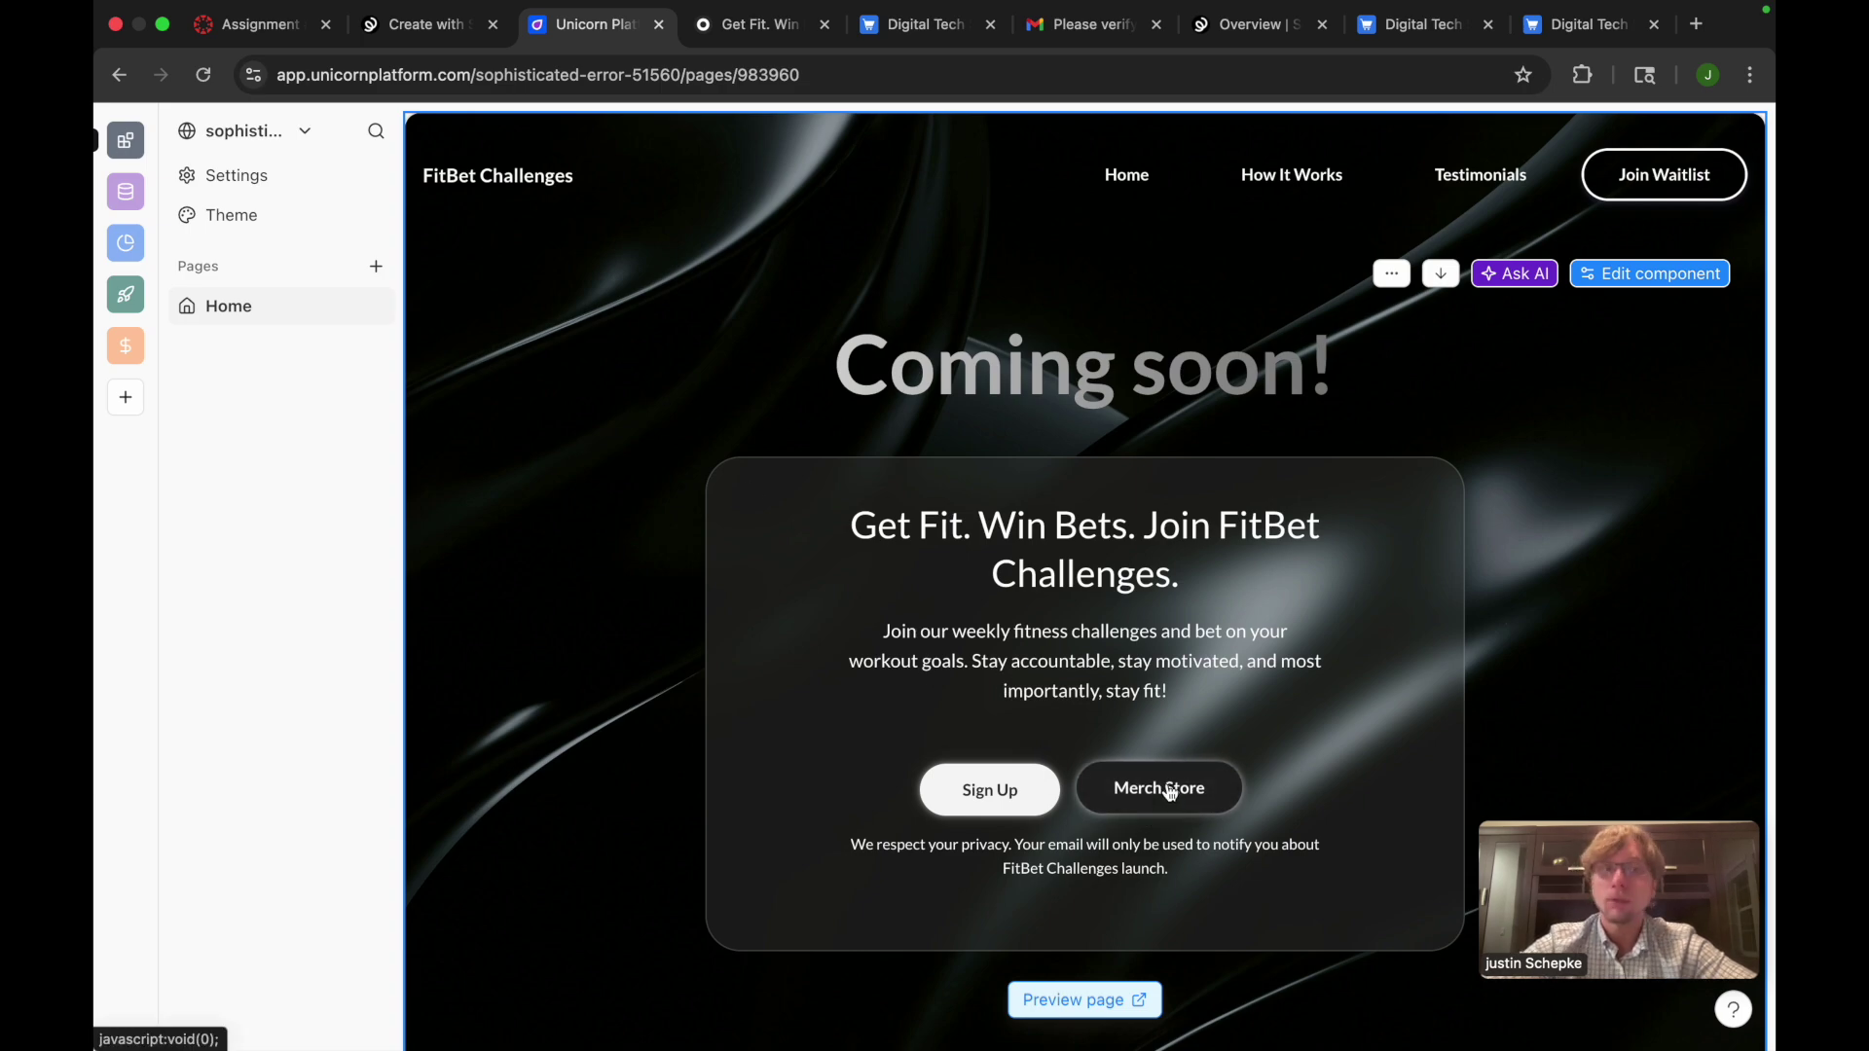
pyautogui.click(1171, 794)
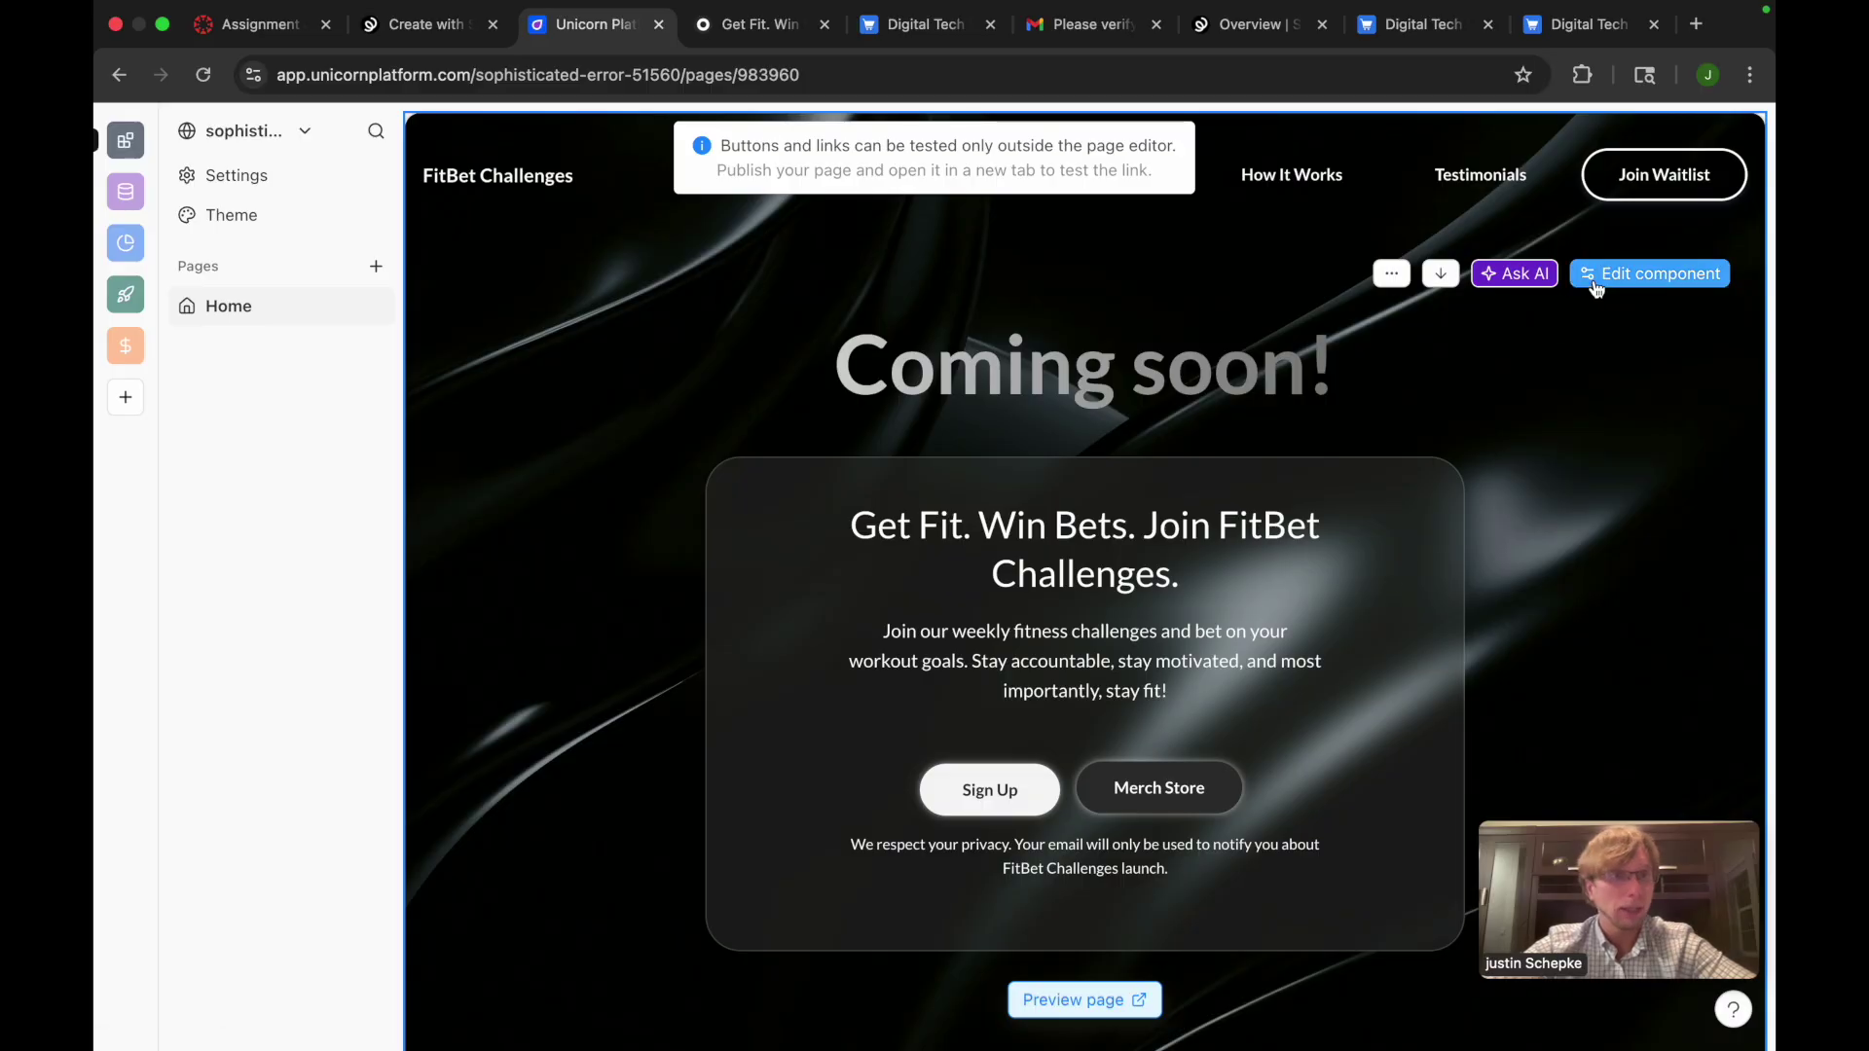
pyautogui.click(1595, 282)
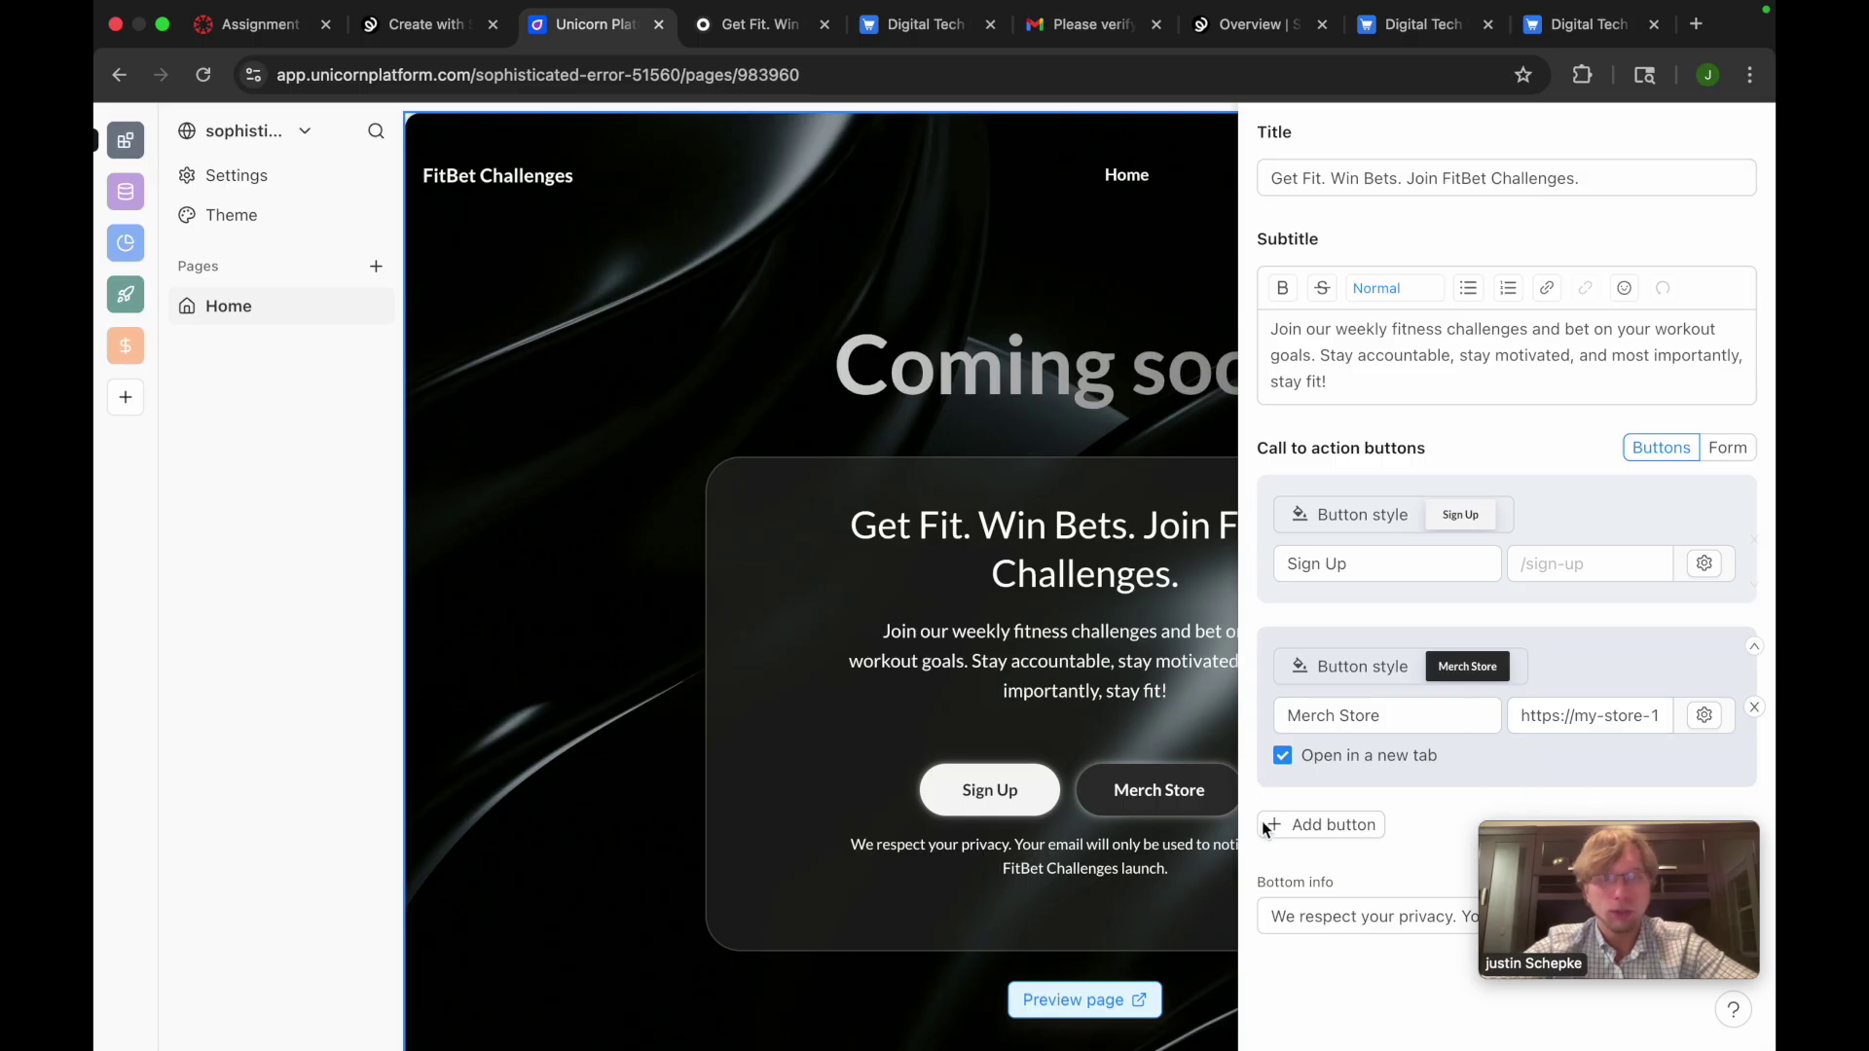
pyautogui.click(281, 37)
pyautogui.scroll(-1, 591, 812)
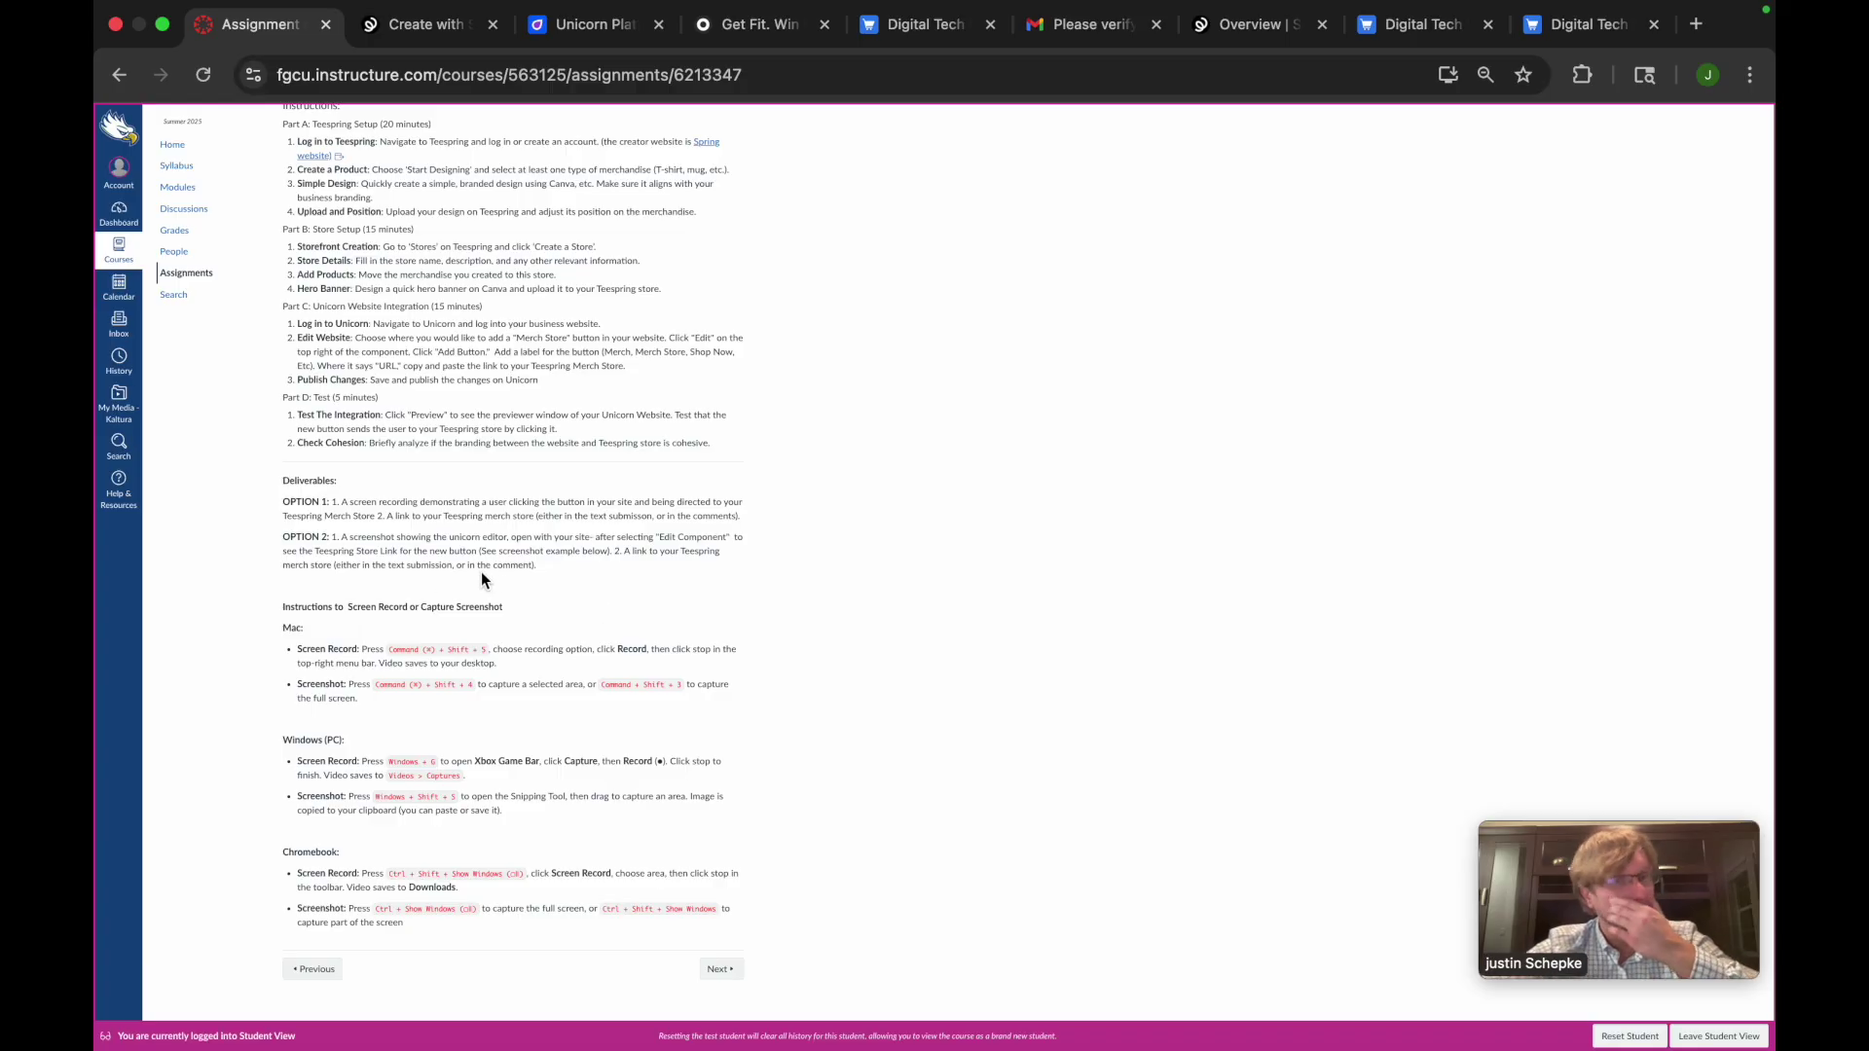
pyautogui.scroll(5, 565, 736)
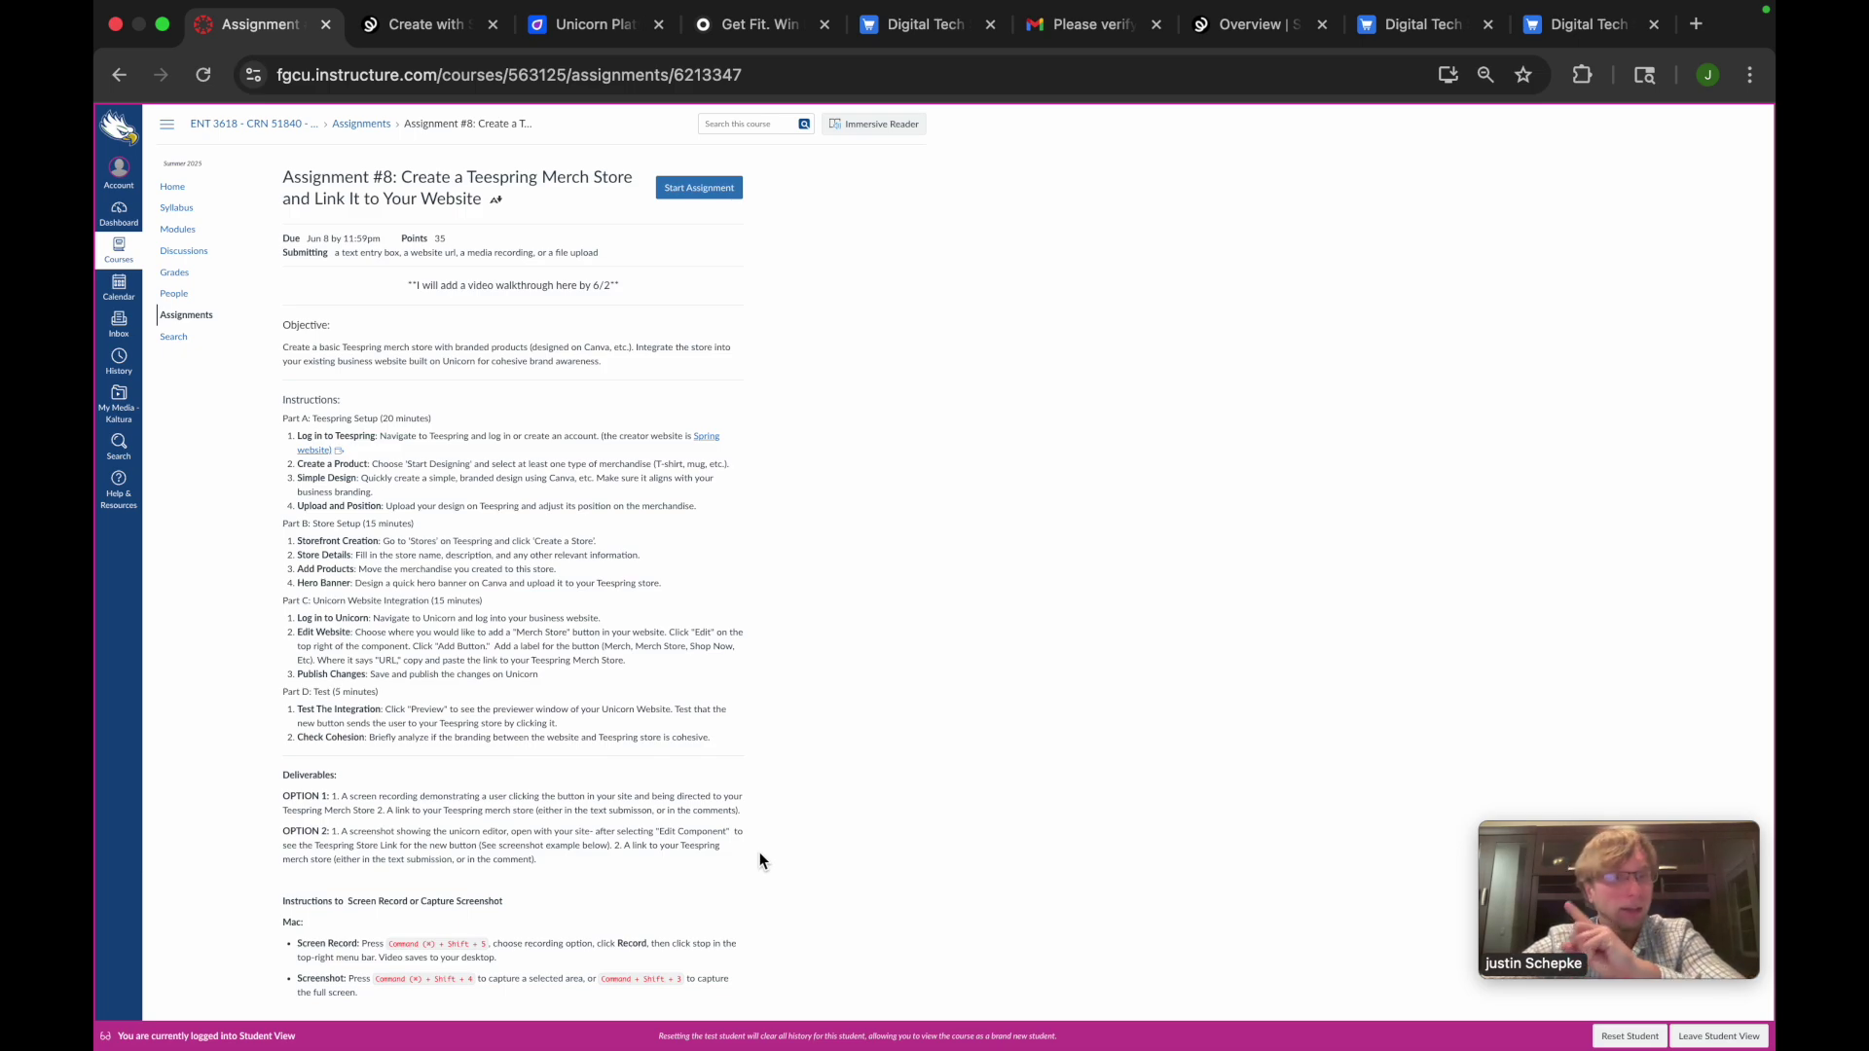
pyautogui.scroll(-3, 759, 853)
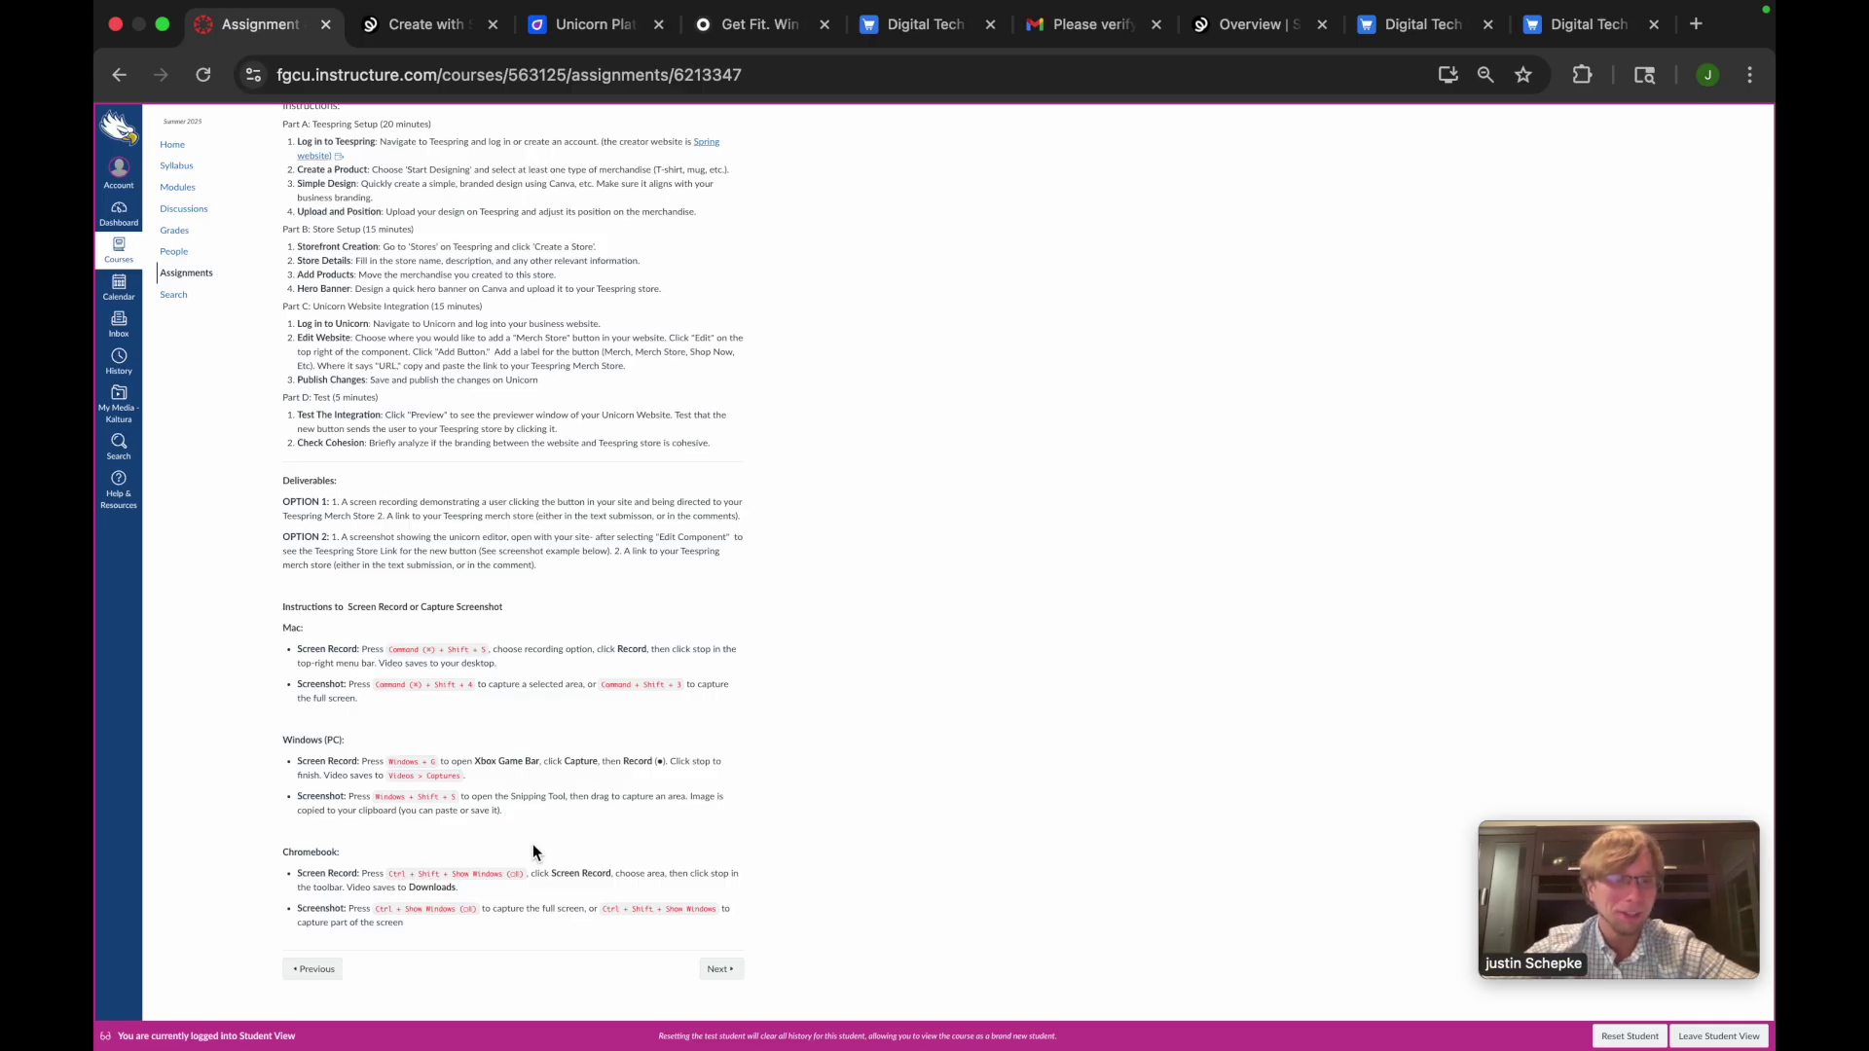
pyautogui.scroll(5, 533, 844)
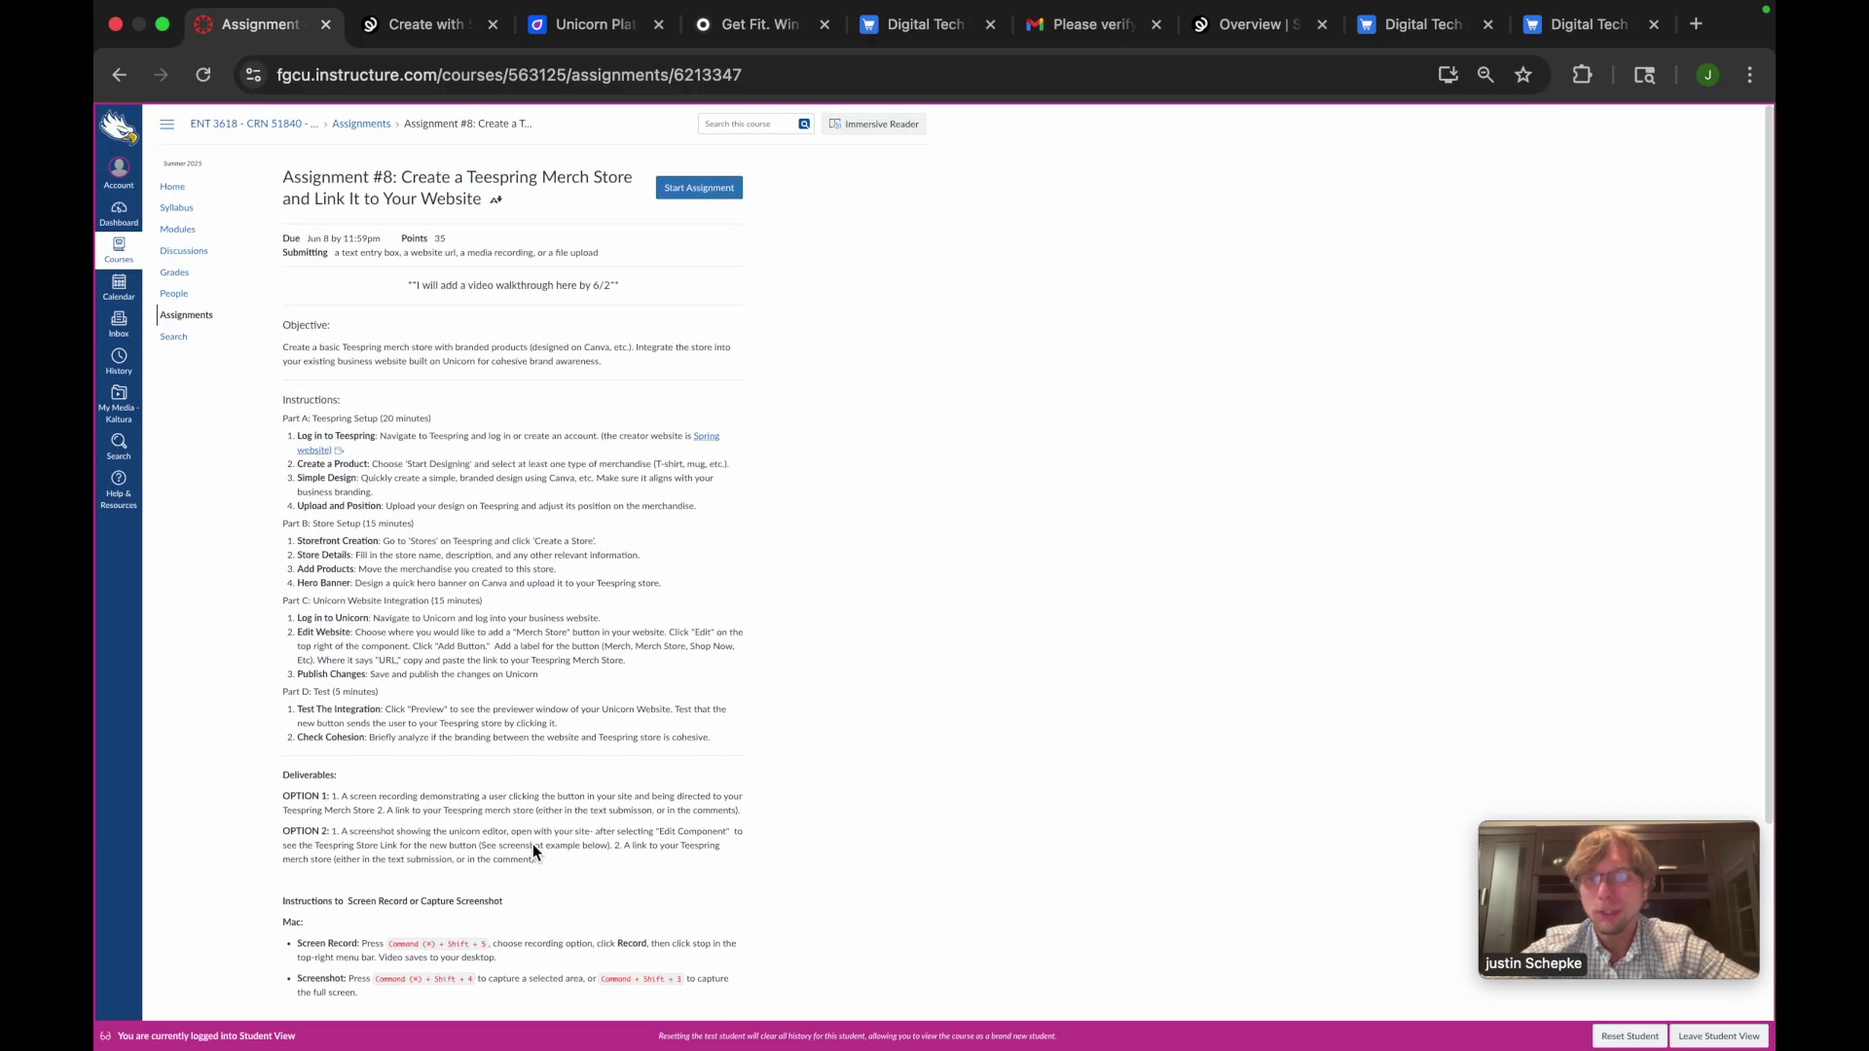